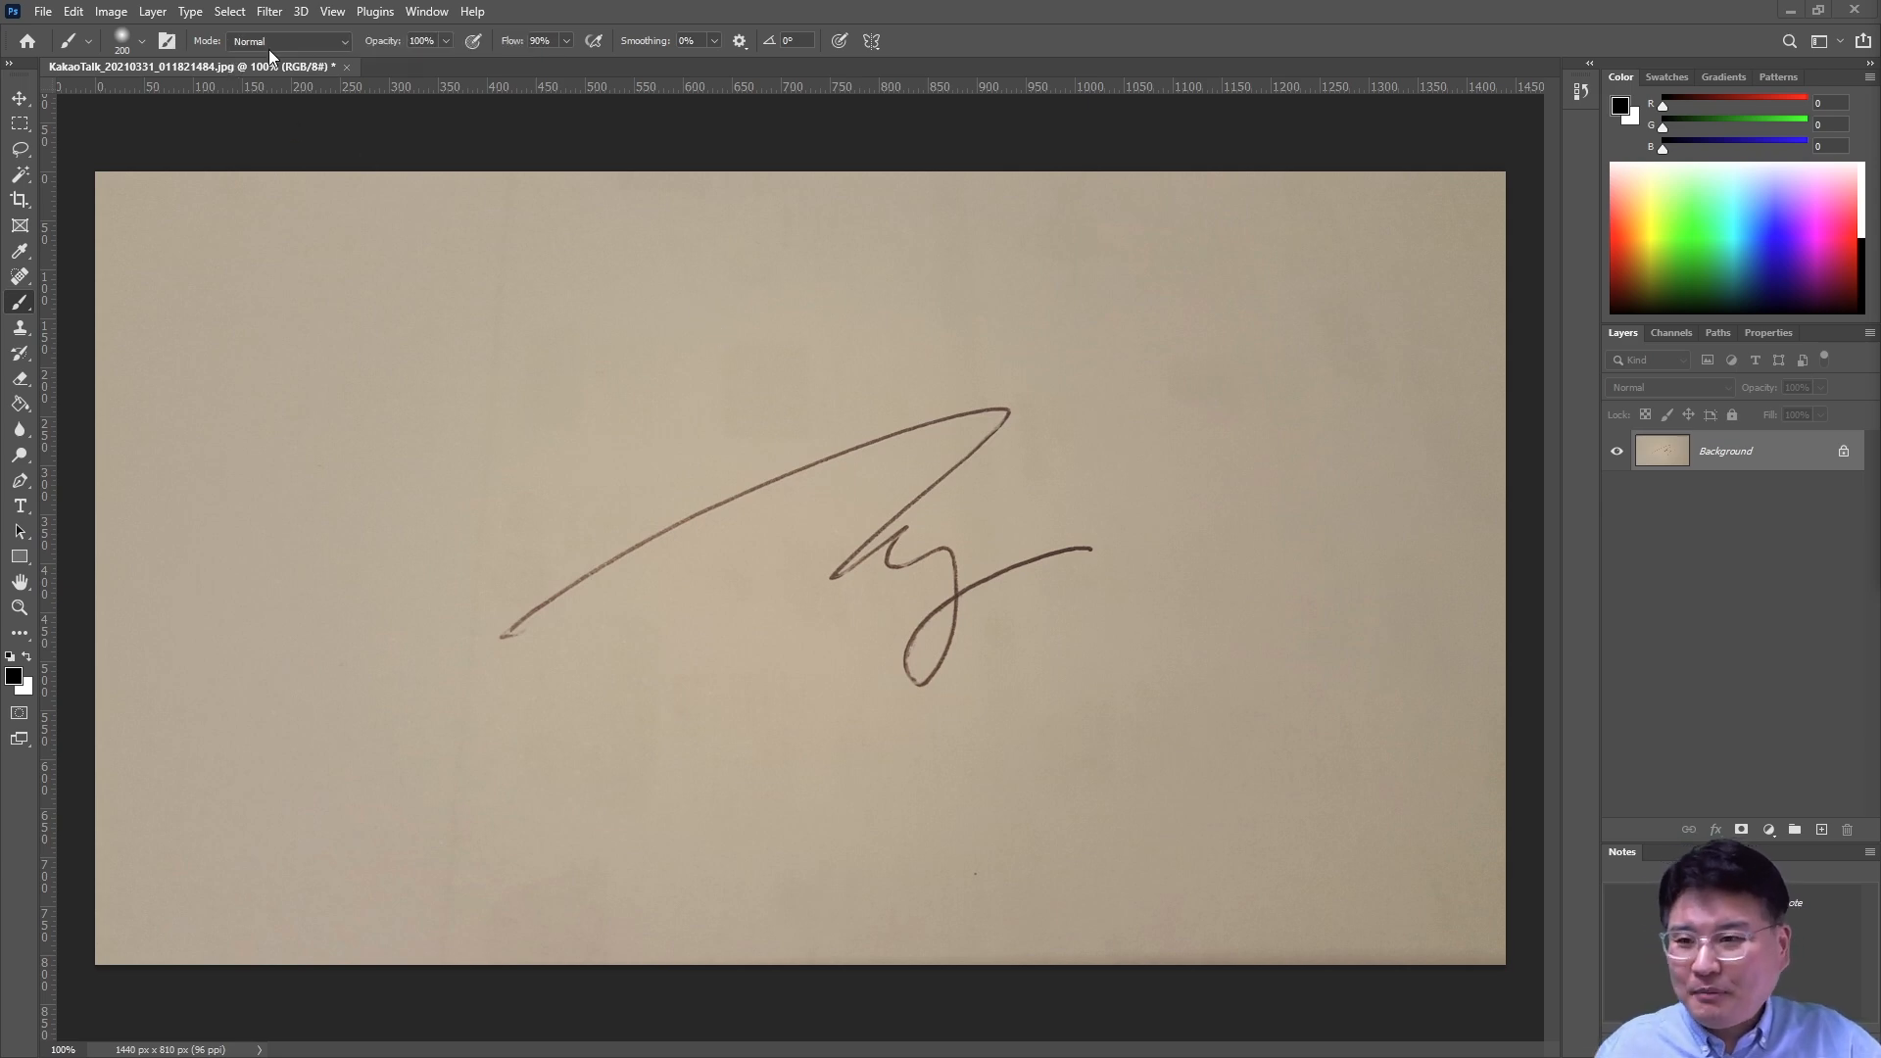
# Try to desaturate the signature photo.
pyautogui.click(119, 14)
pyautogui.moveTo(181, 62)
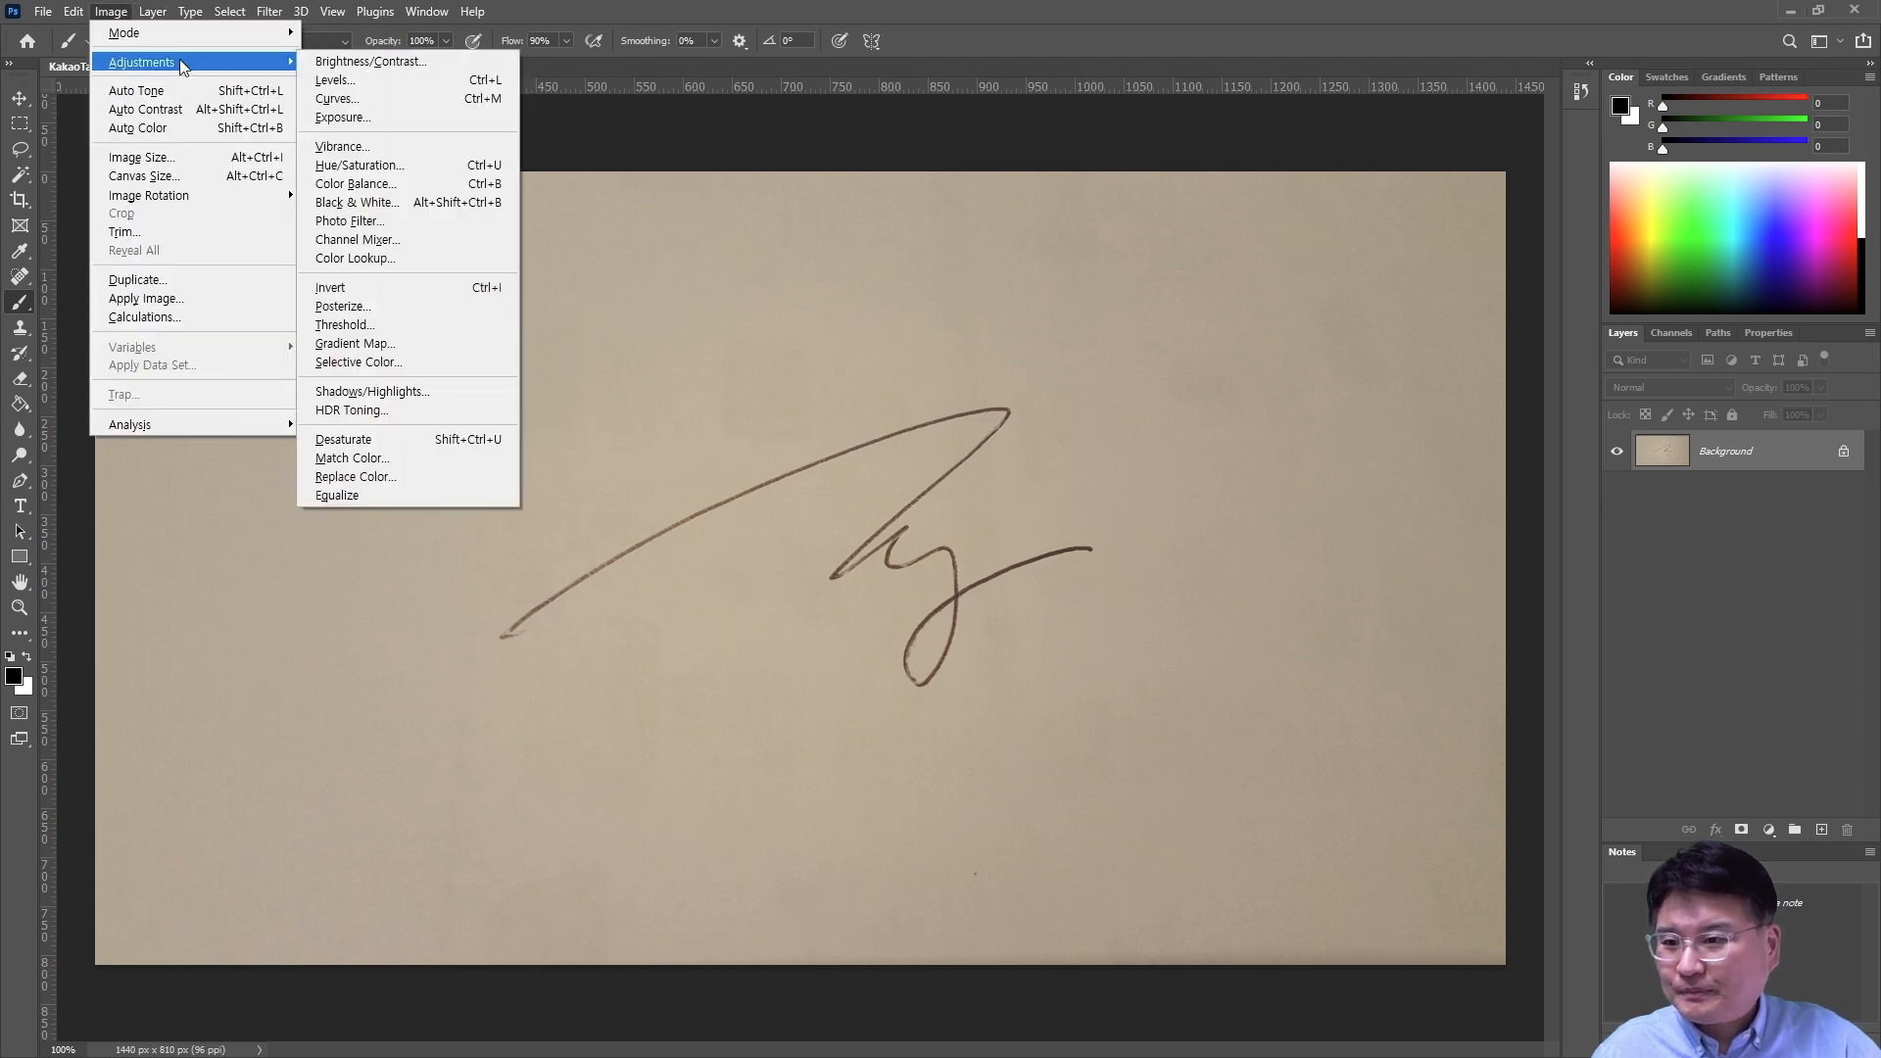
pyautogui.click(401, 448)
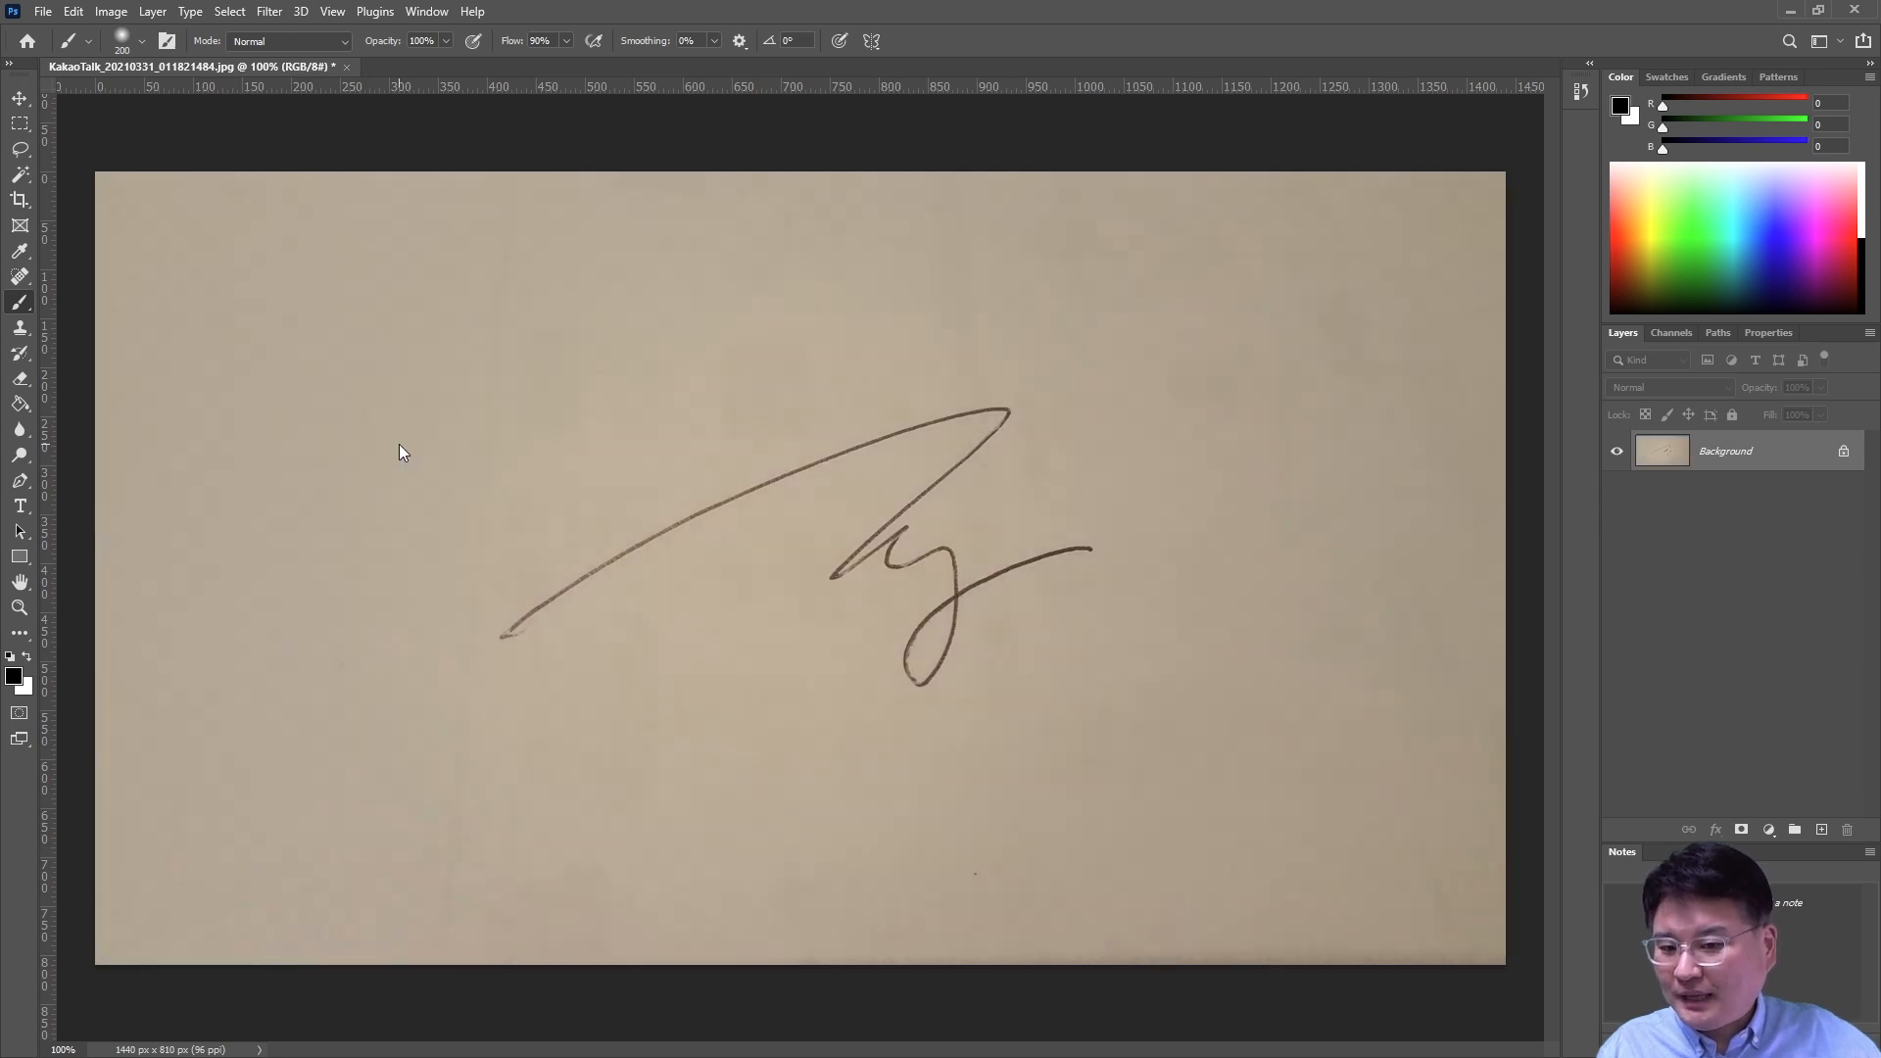
# Apply the Black & White adjustment with the Default preset to the signature photo, and undo it.
pyautogui.click(112, 12)
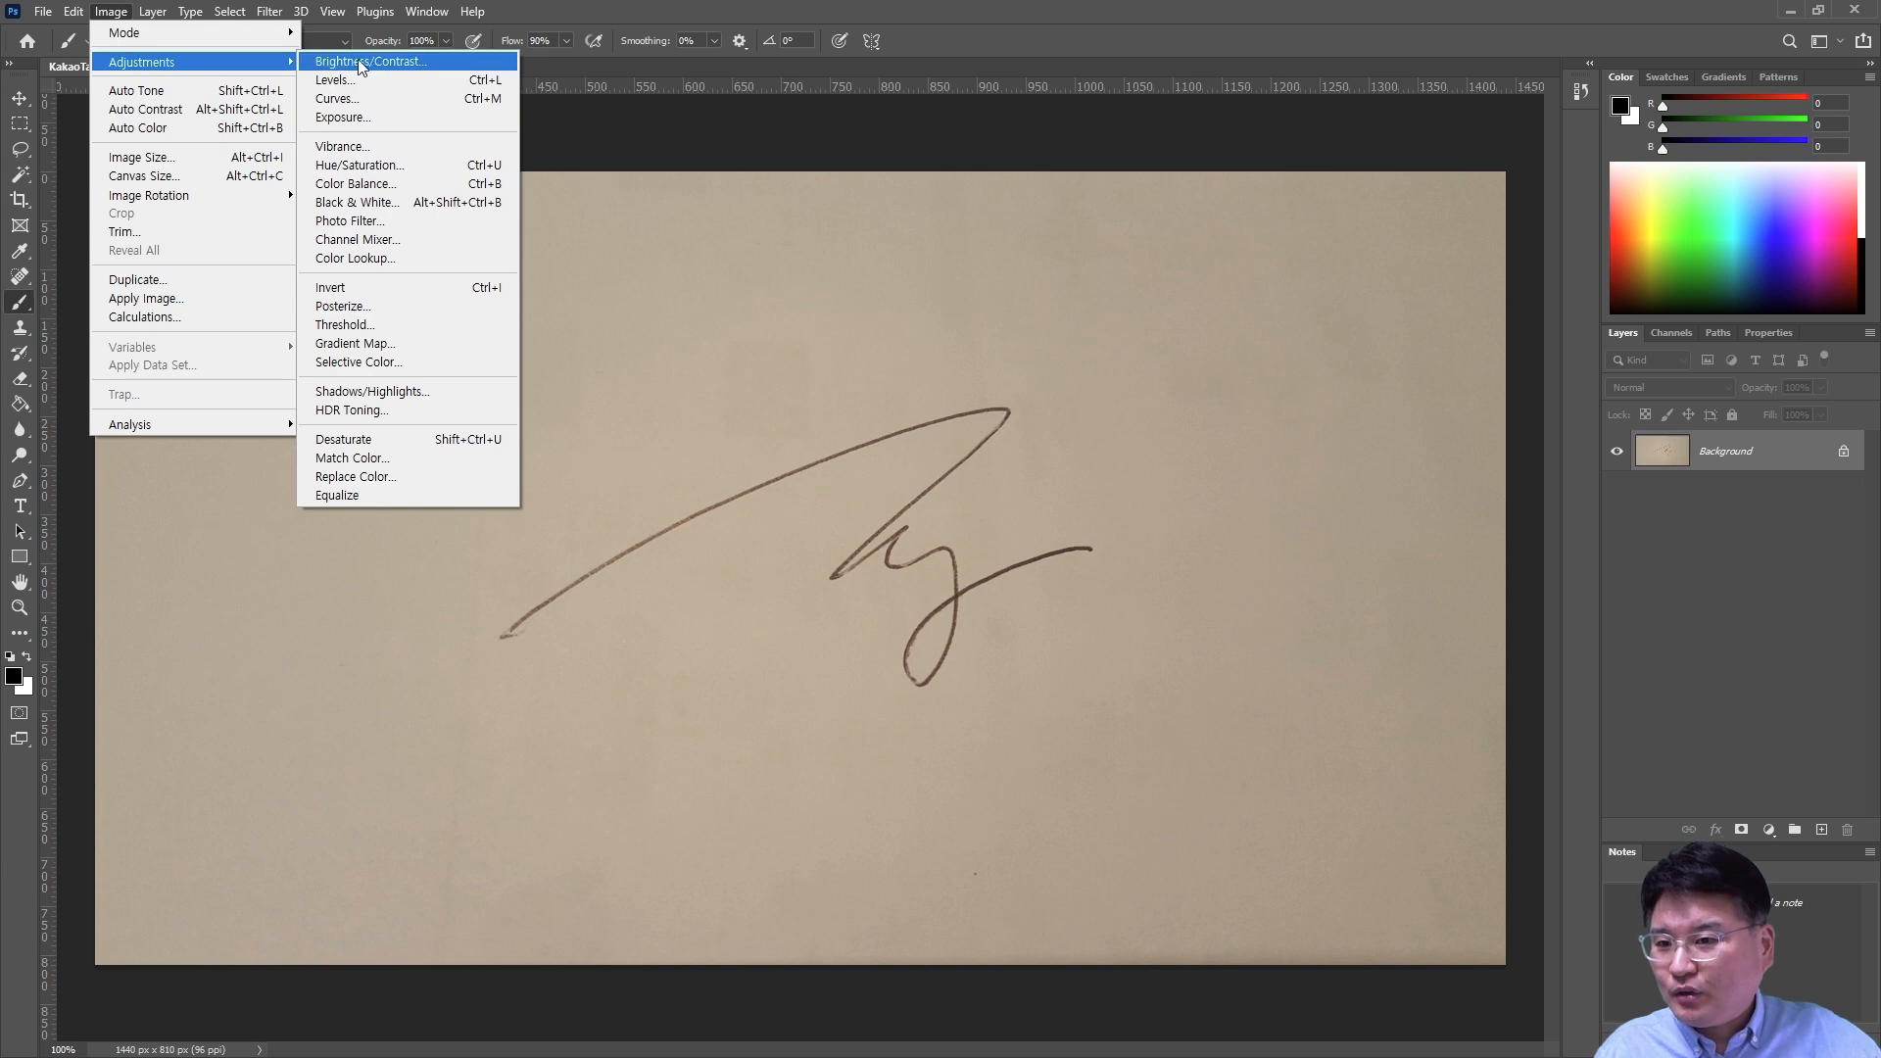
pyautogui.click(385, 214)
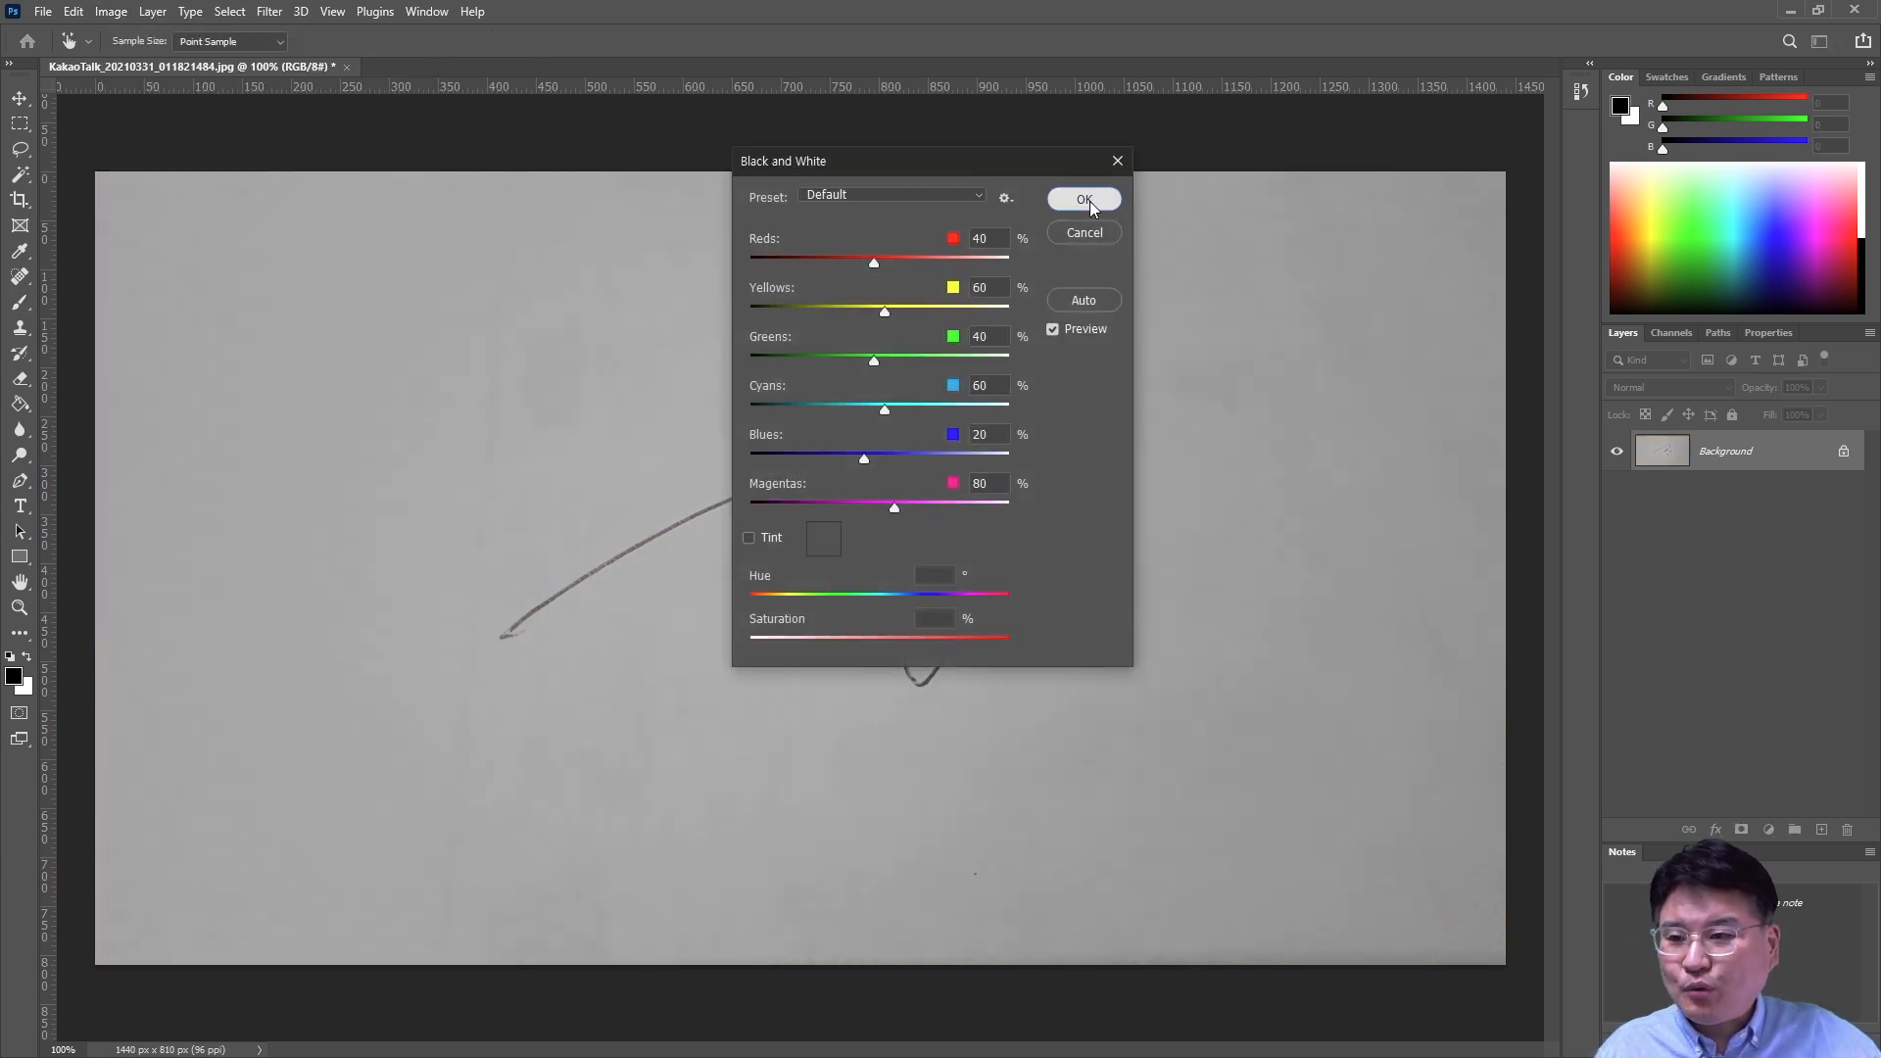
pyautogui.click(1083, 199)
pyautogui.press('b')
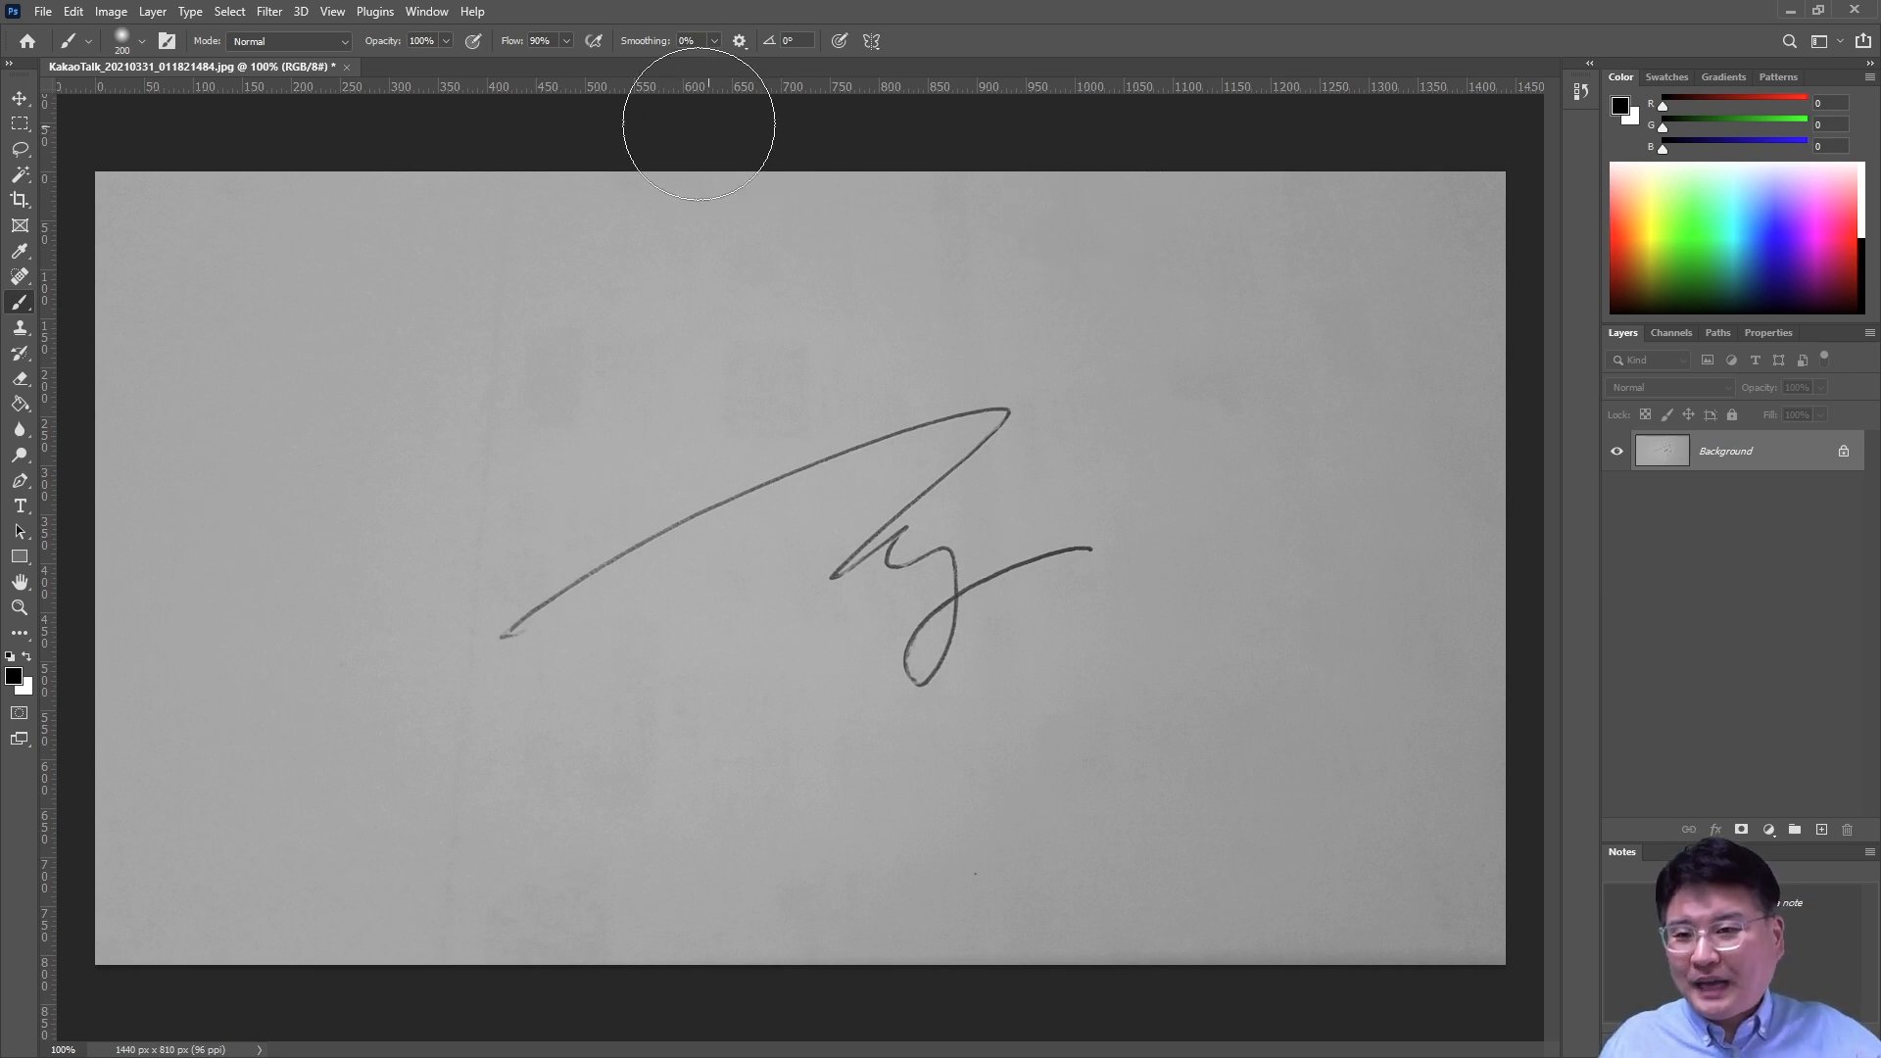
pyautogui.hotkey('ctrl', 'z')
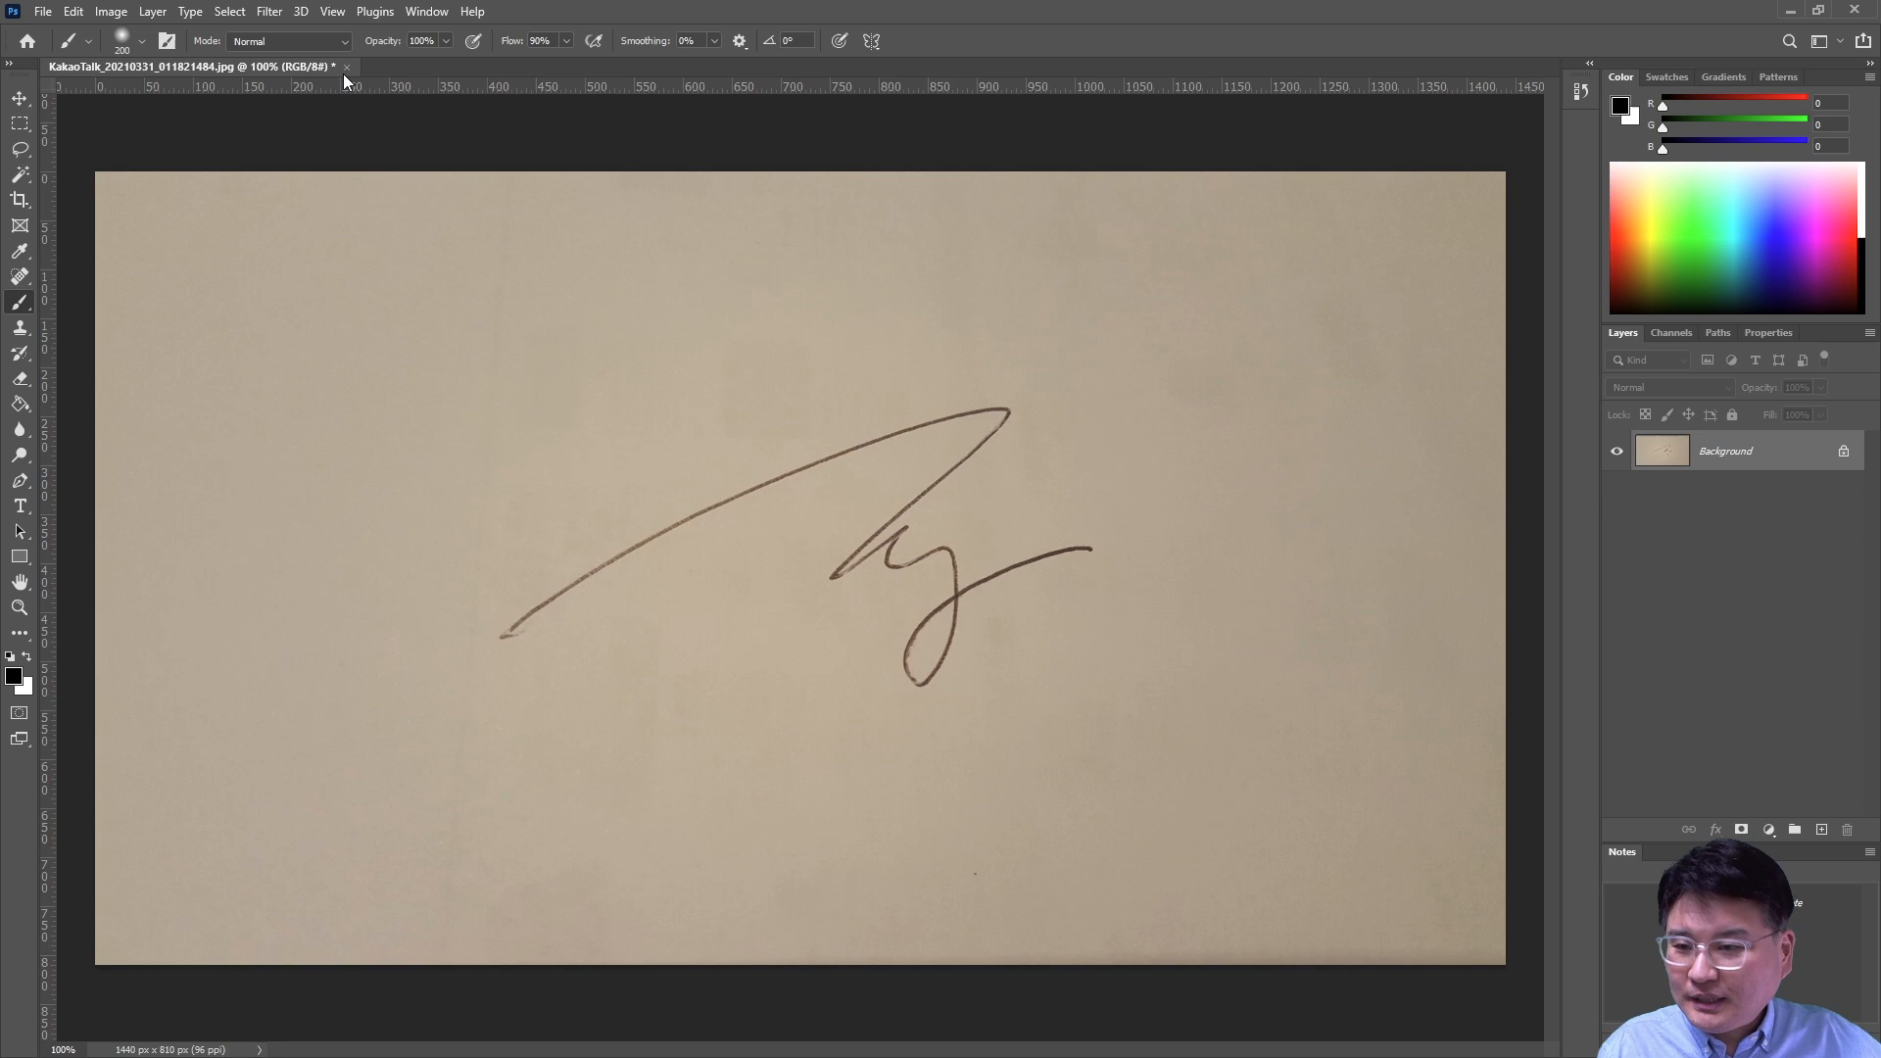
# Preview the Black & White adjustment on the signature photo with Yellows and Greens at 49%, and cancel it.
pyautogui.click(111, 11)
pyautogui.moveTo(280, 66)
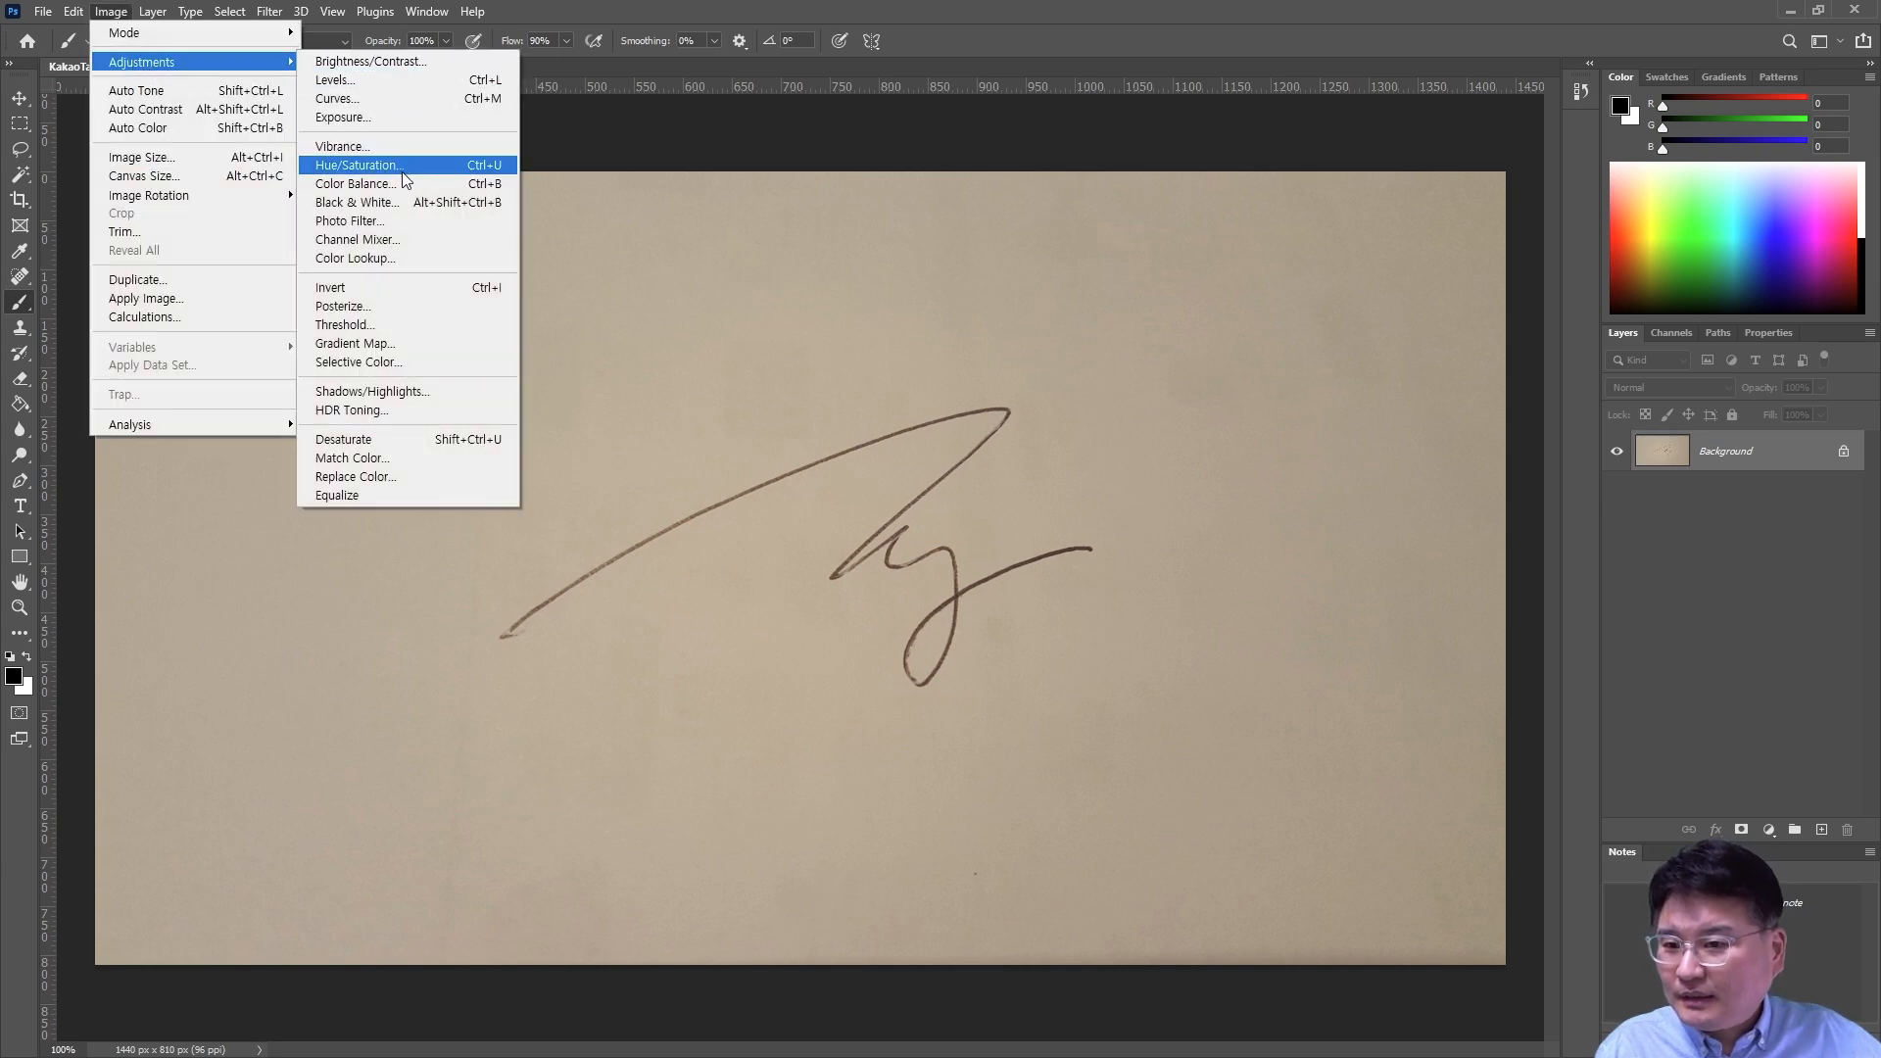
pyautogui.click(456, 202)
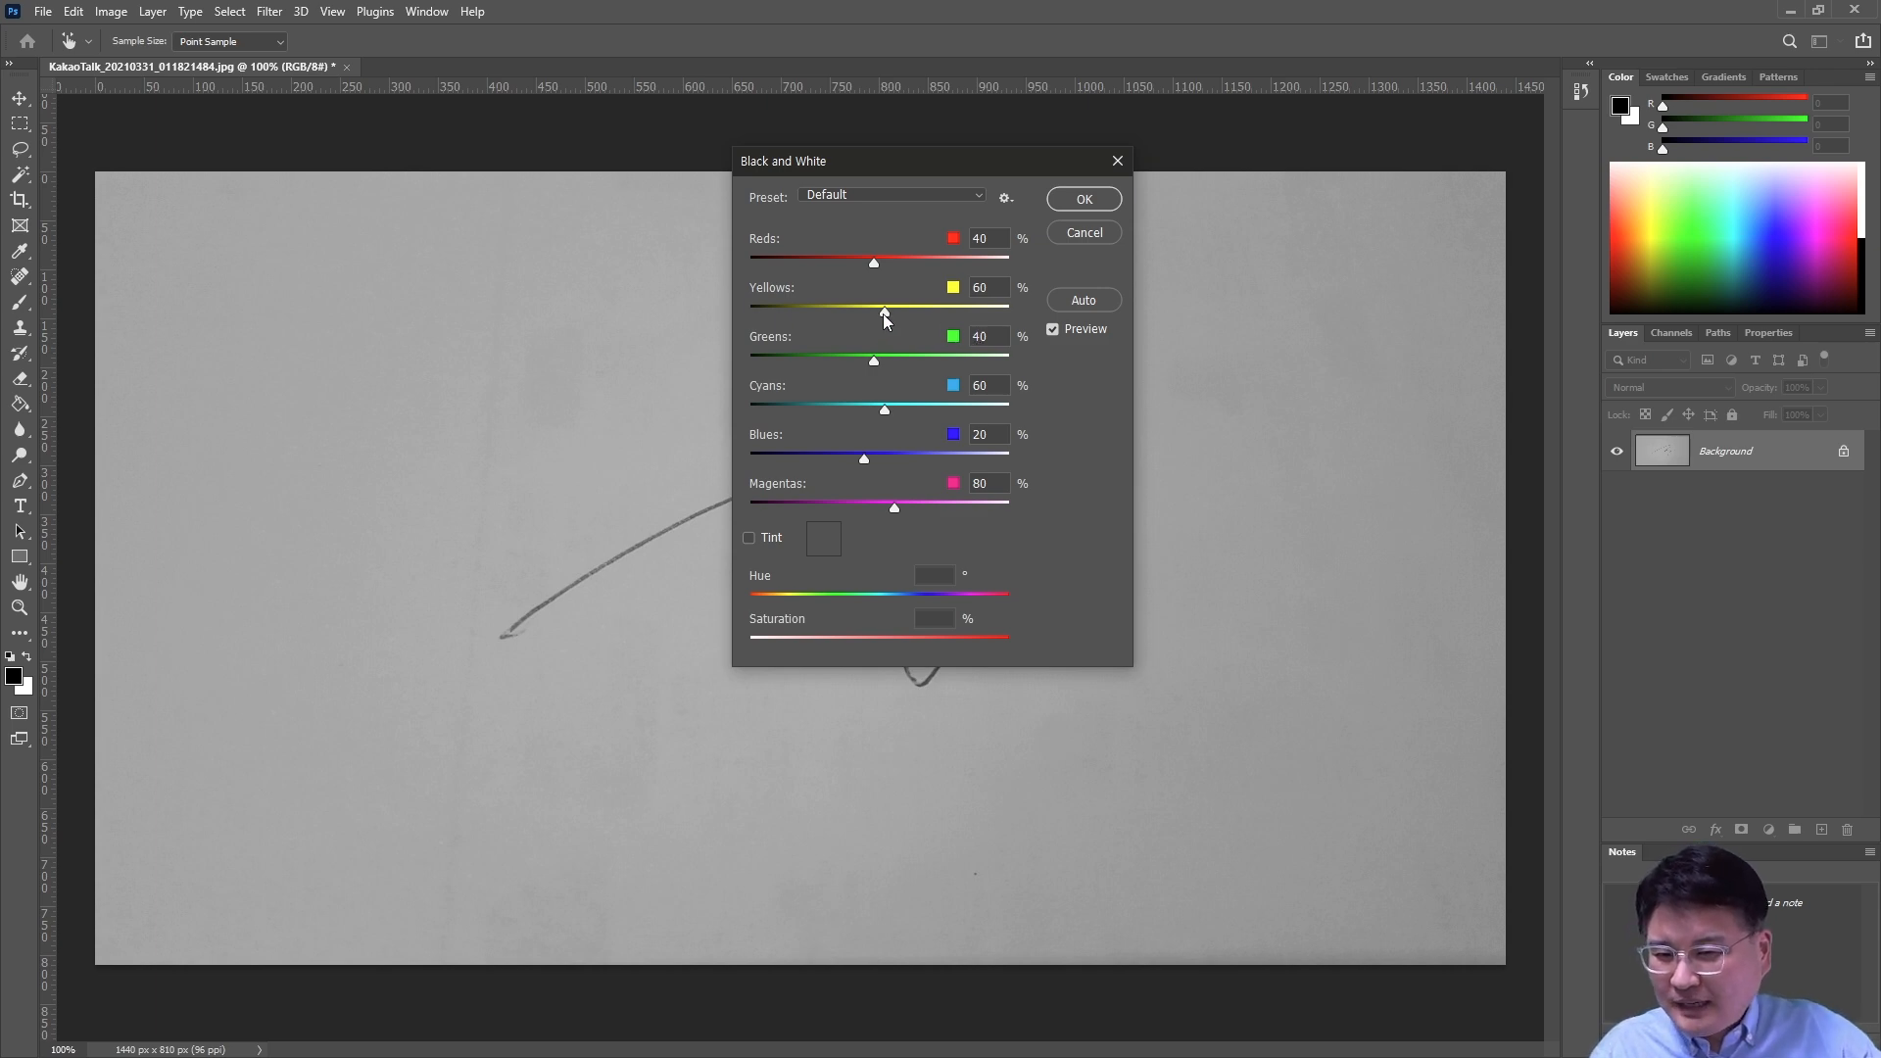
pyautogui.moveTo(891, 177); pyautogui.dragTo(1075, 183)
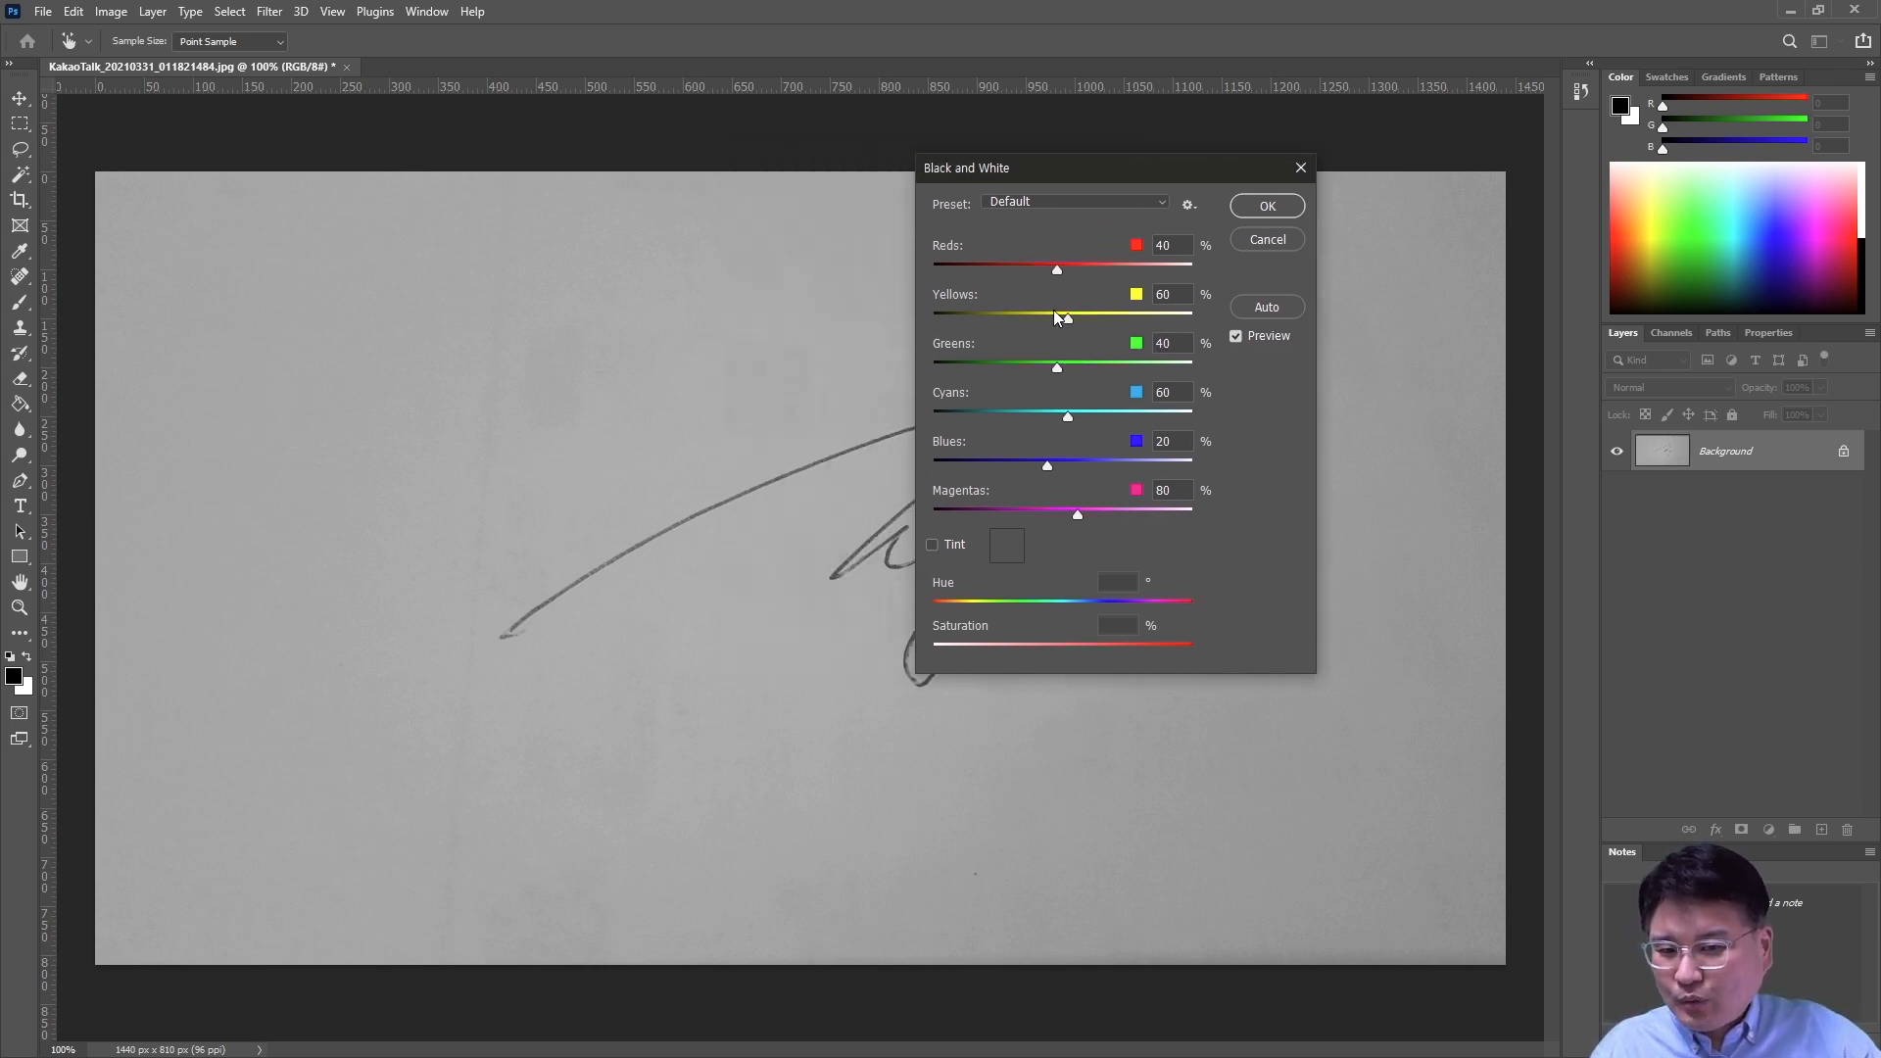
pyautogui.moveTo(1068, 319)
pyautogui.mouseDown()
pyautogui.moveTo(925, 315)
pyautogui.moveTo(1041, 331)
pyautogui.moveTo(1019, 331)
pyautogui.moveTo(1034, 367)
pyautogui.moveTo(944, 367)
pyautogui.moveTo(1079, 384)
pyautogui.moveTo(1062, 379)
pyautogui.moveTo(1064, 315)
pyautogui.mouseUp()
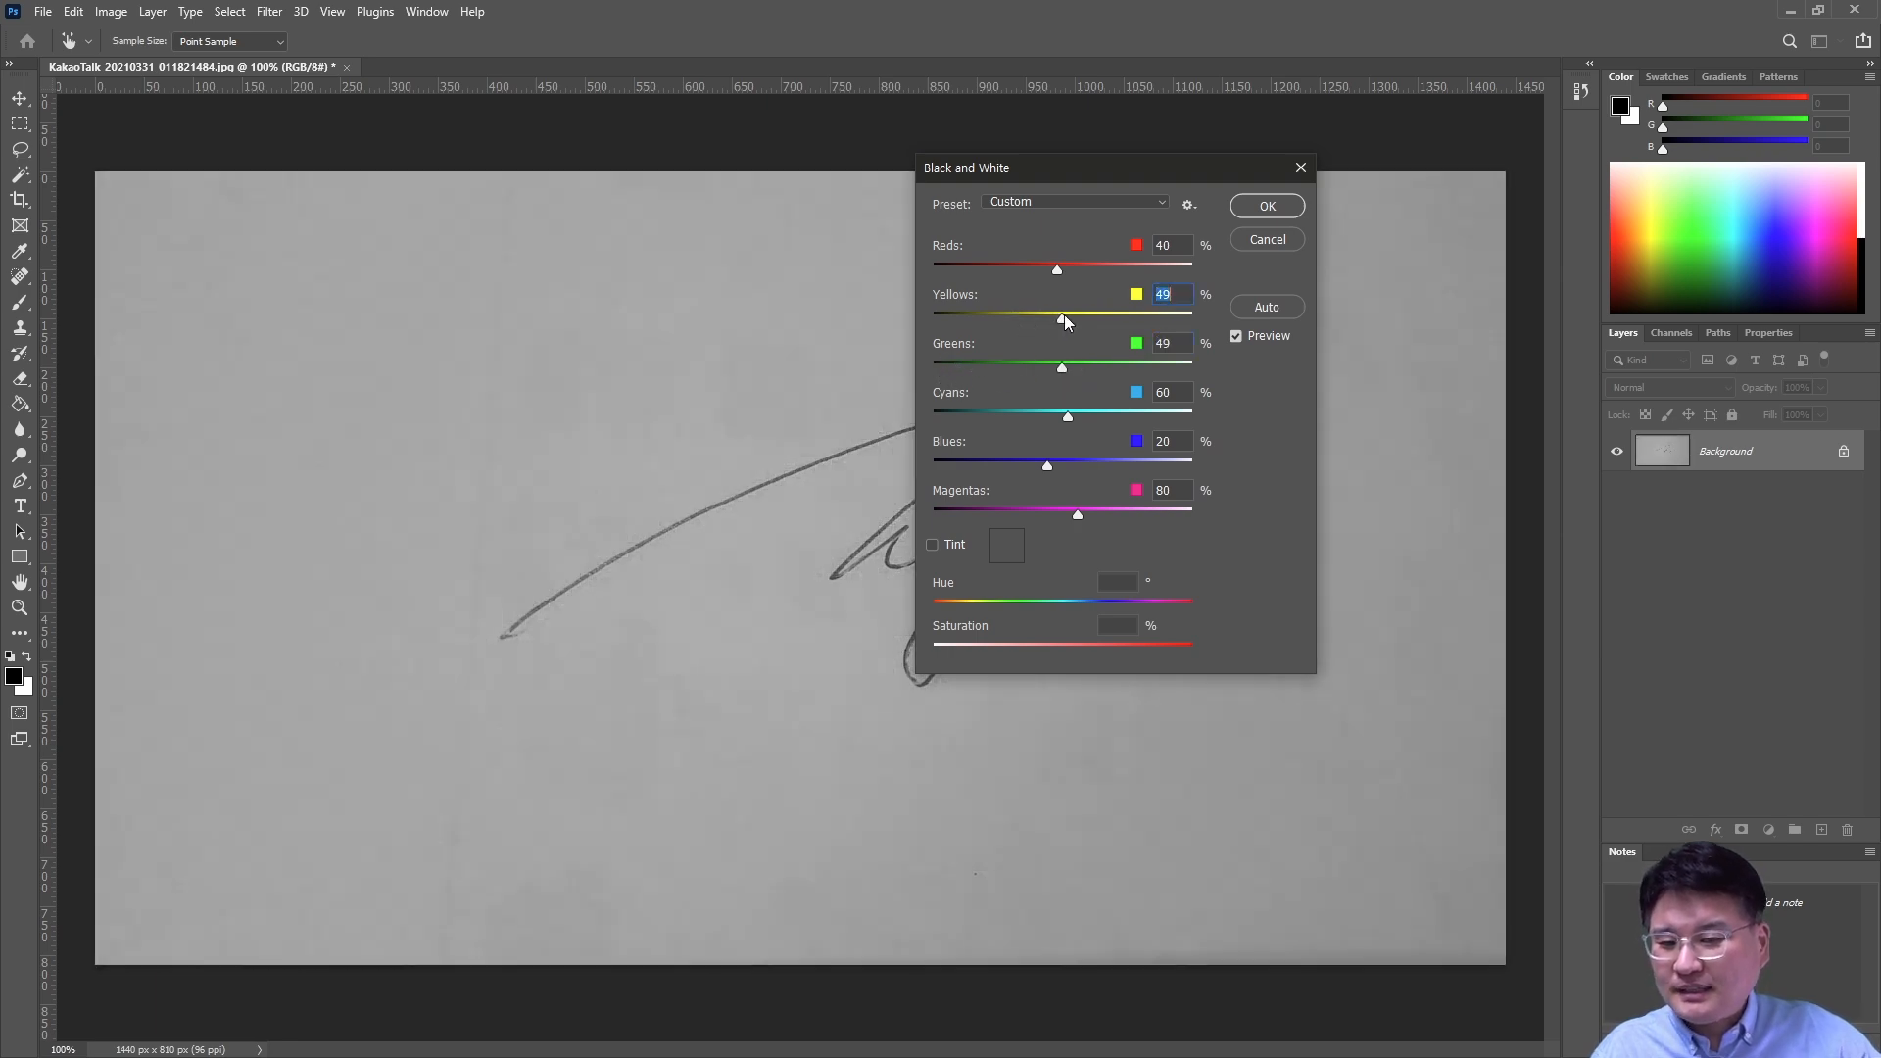
pyautogui.click(1267, 240)
pyautogui.click(44, 12)
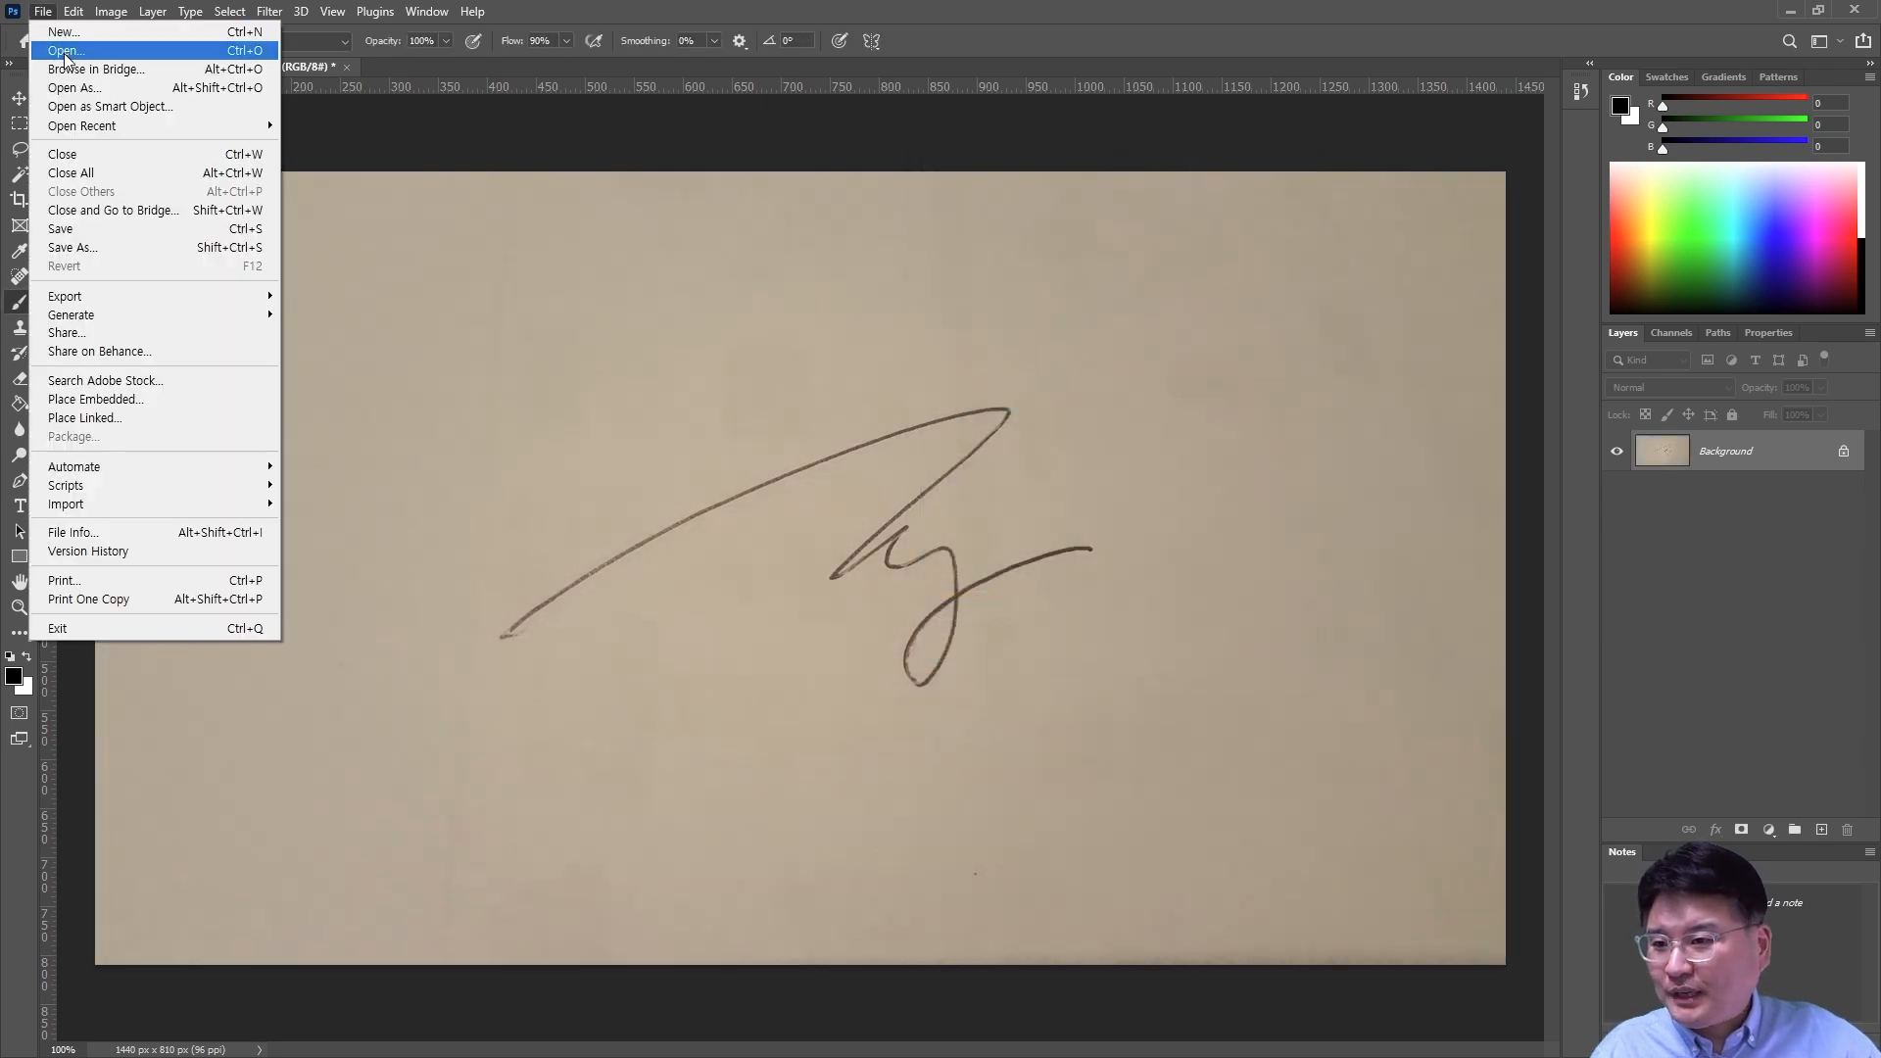
pyautogui.click(64, 51)
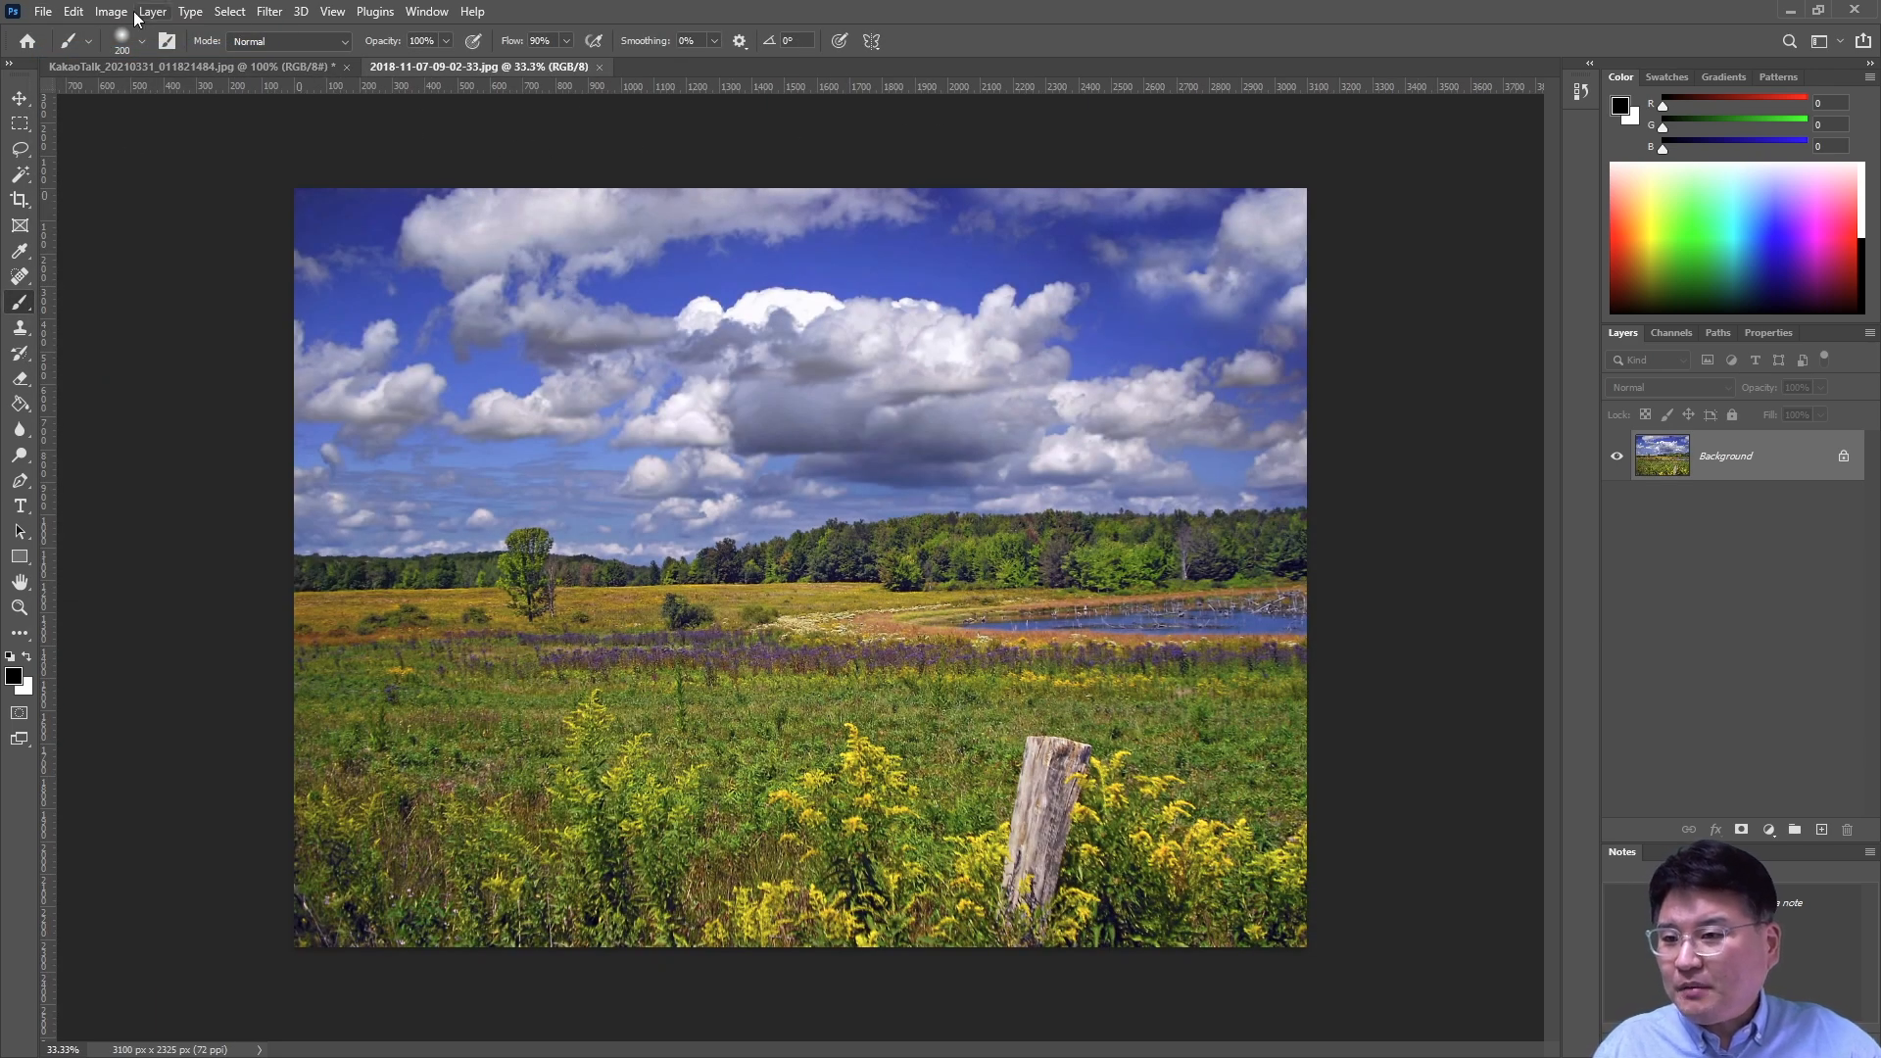
pyautogui.click(129, 11)
pyautogui.moveTo(138, 61)
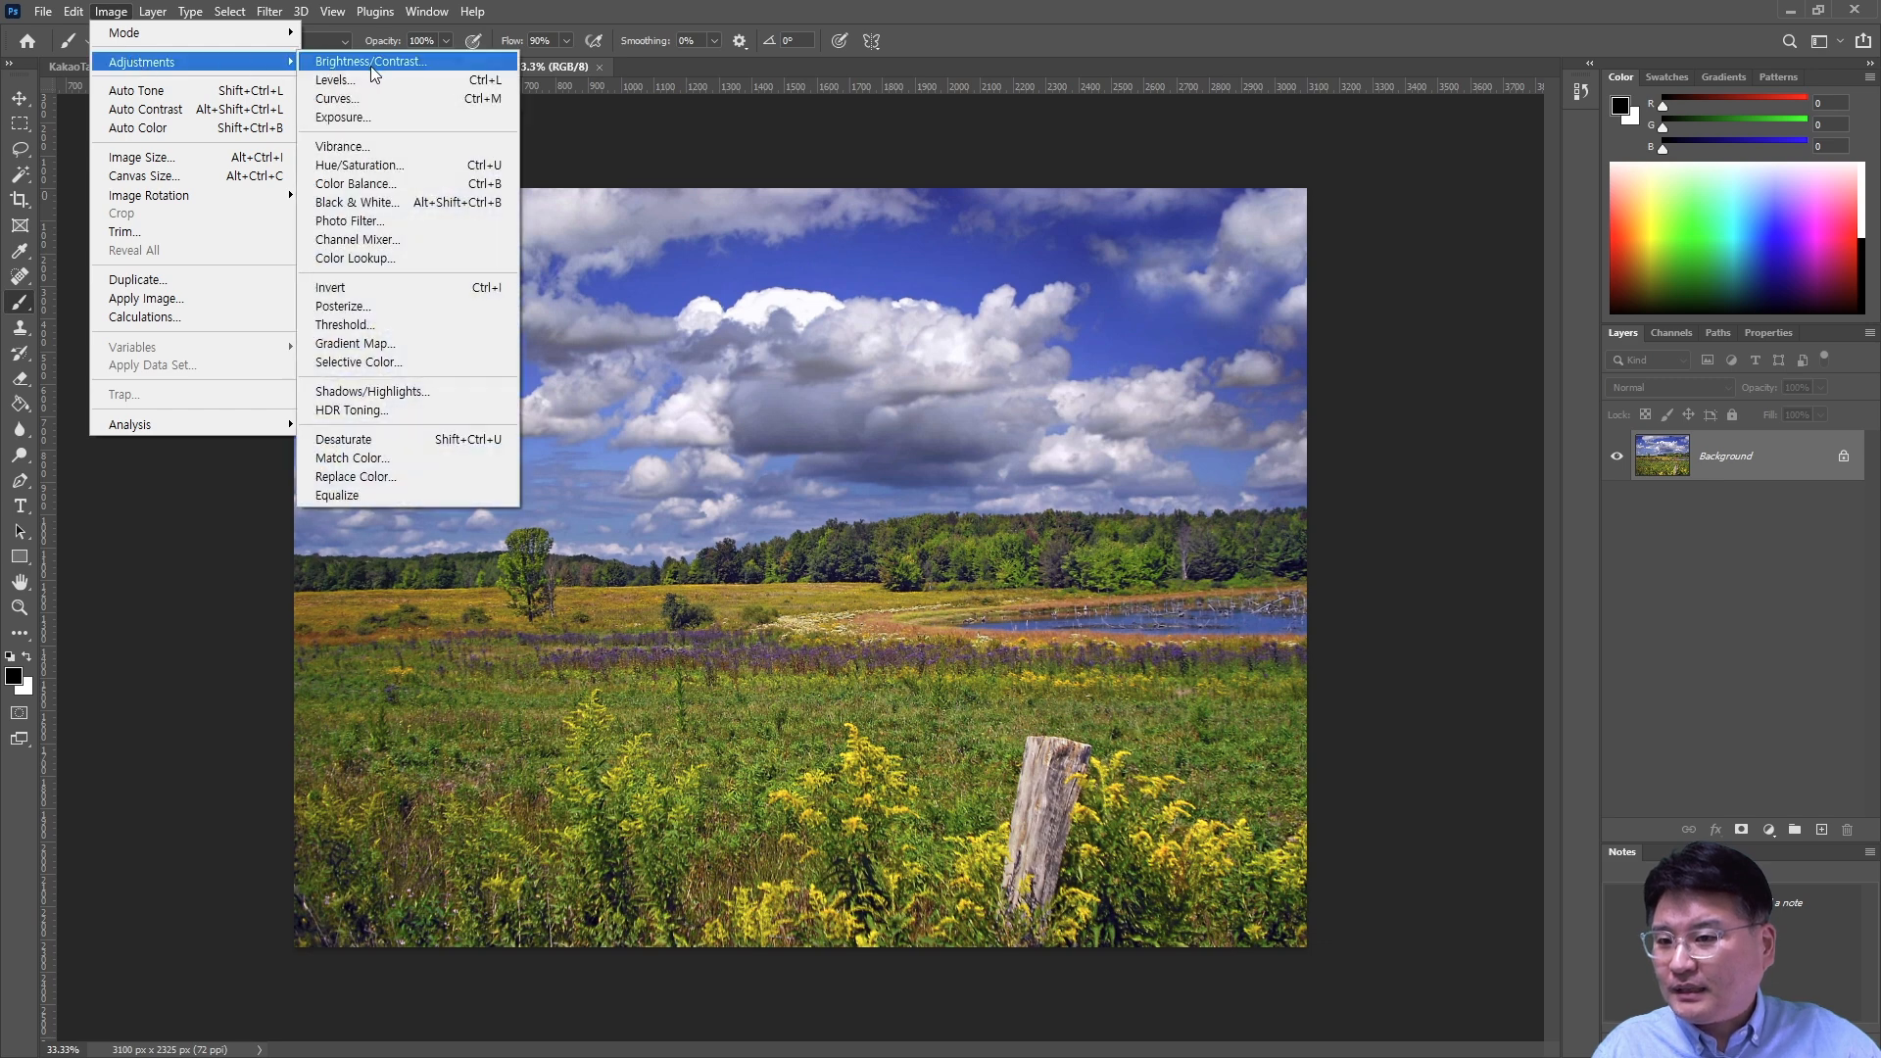
pyautogui.click(356, 201)
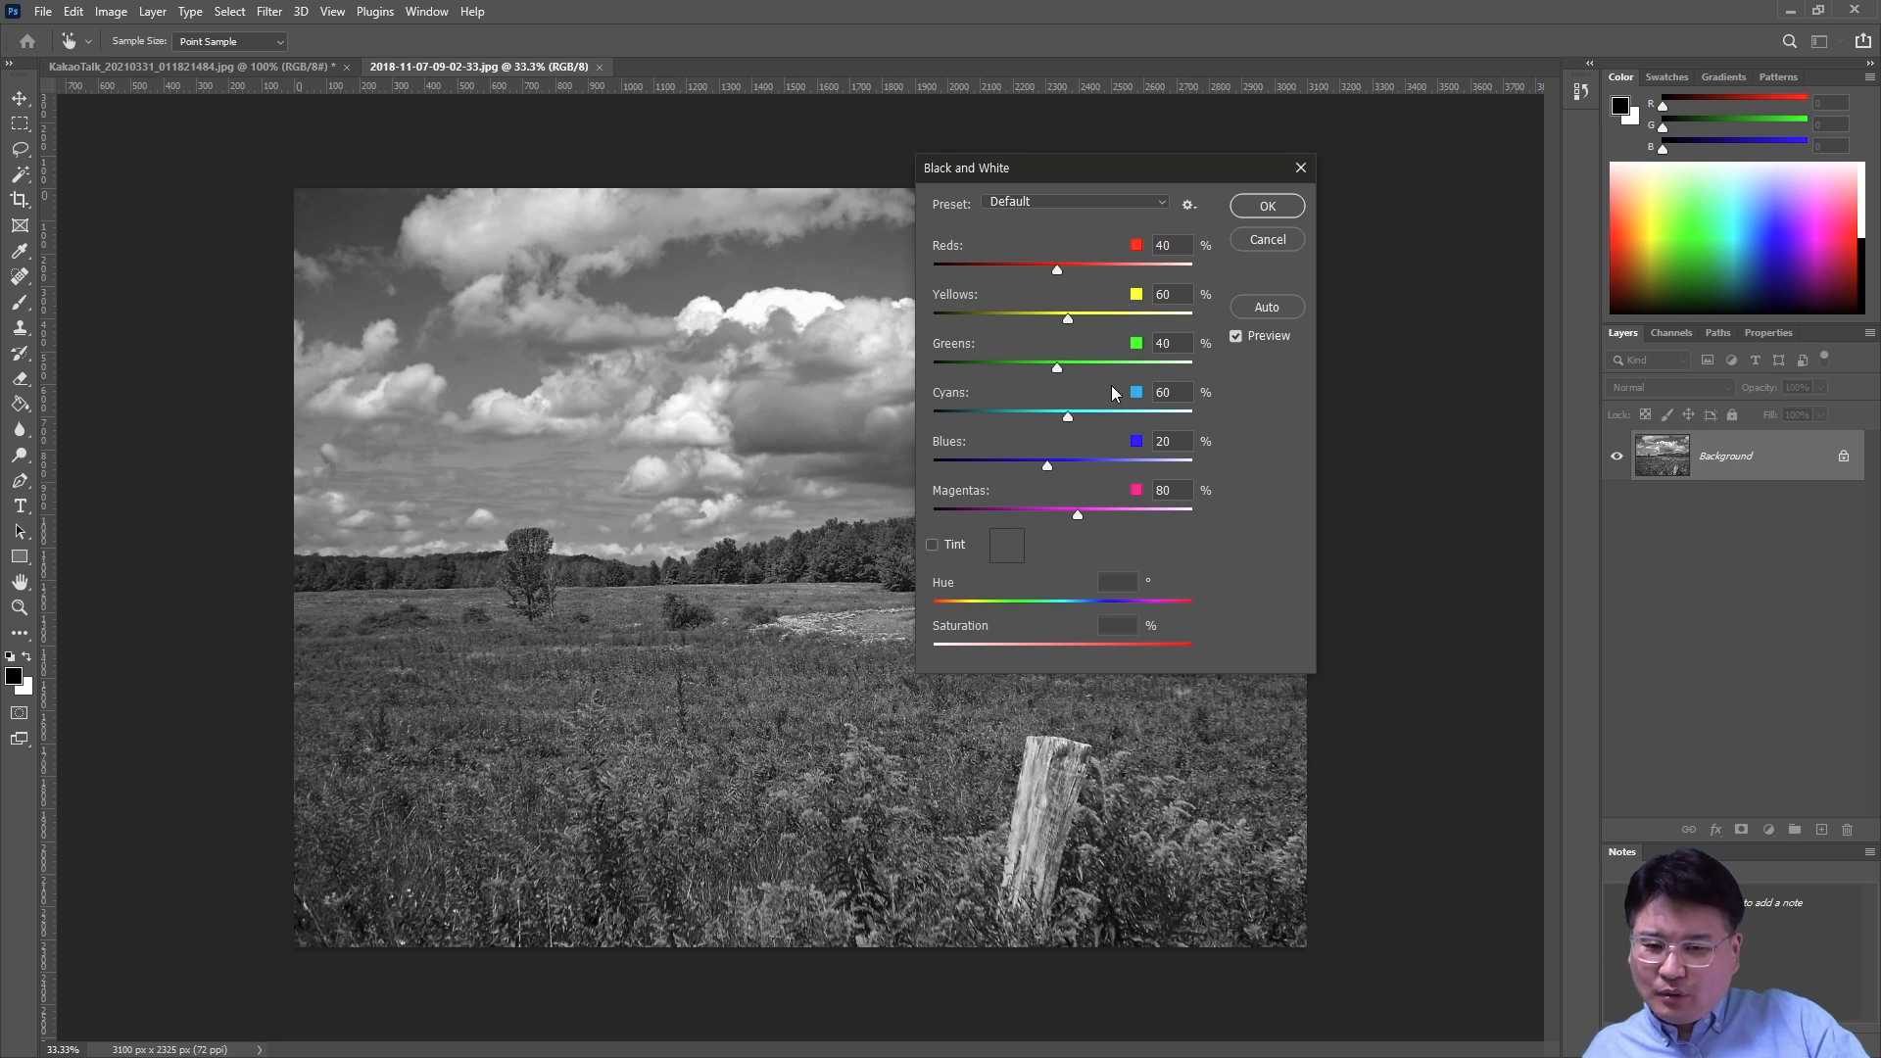
pyautogui.moveTo(1058, 369); pyautogui.dragTo(1180, 374)
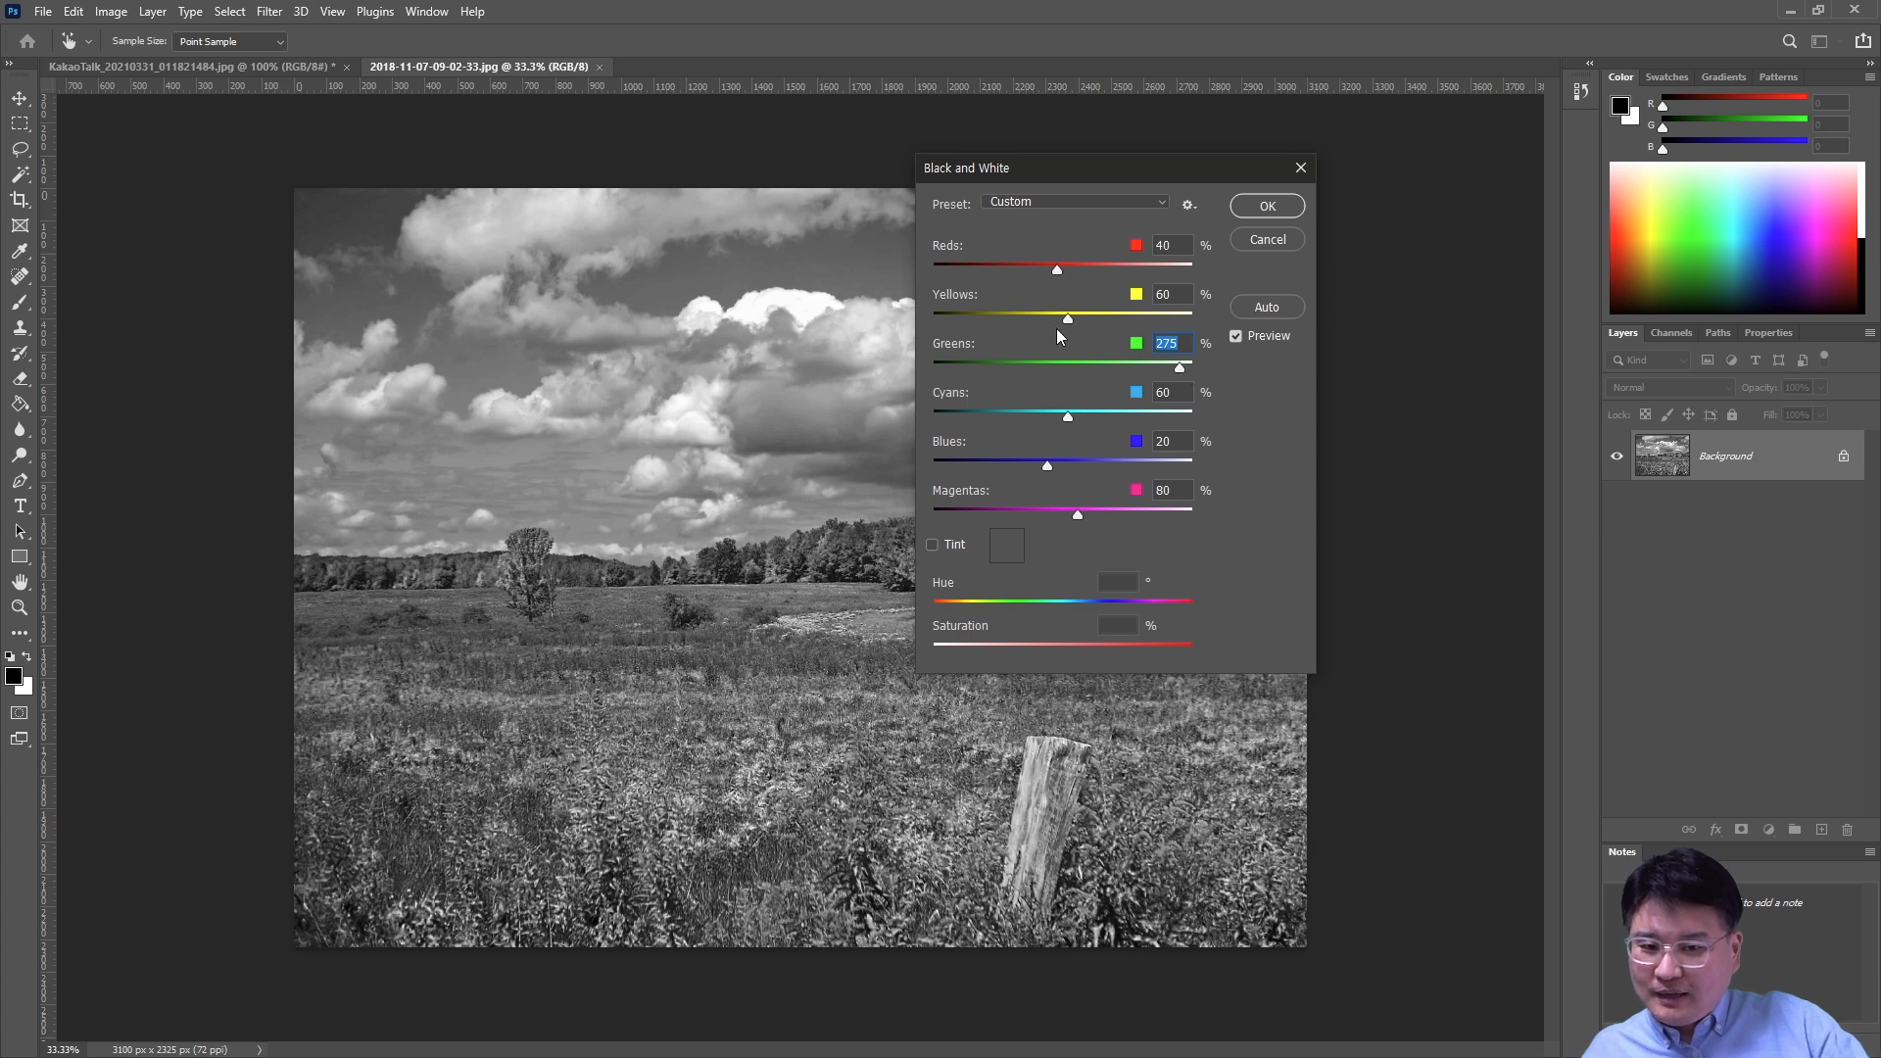
pyautogui.moveTo(1072, 420); pyautogui.dragTo(1195, 425)
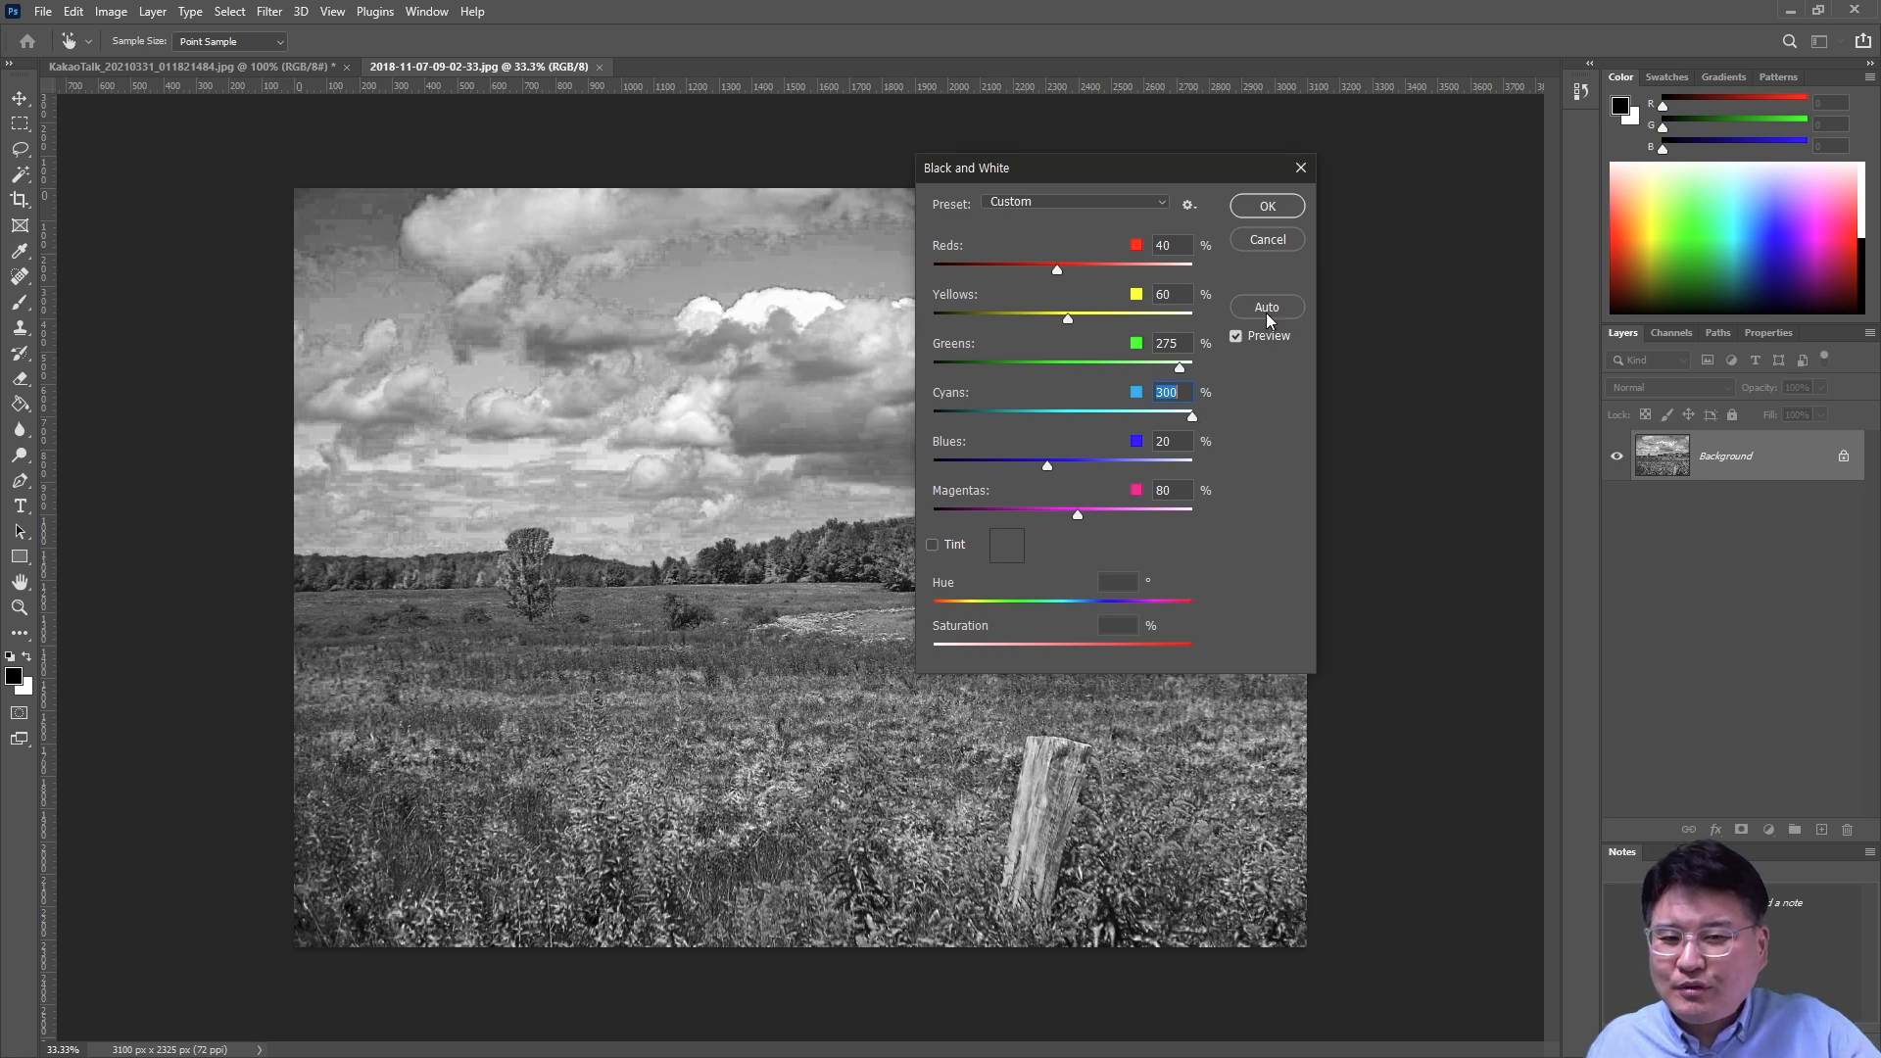
pyautogui.click(1268, 240)
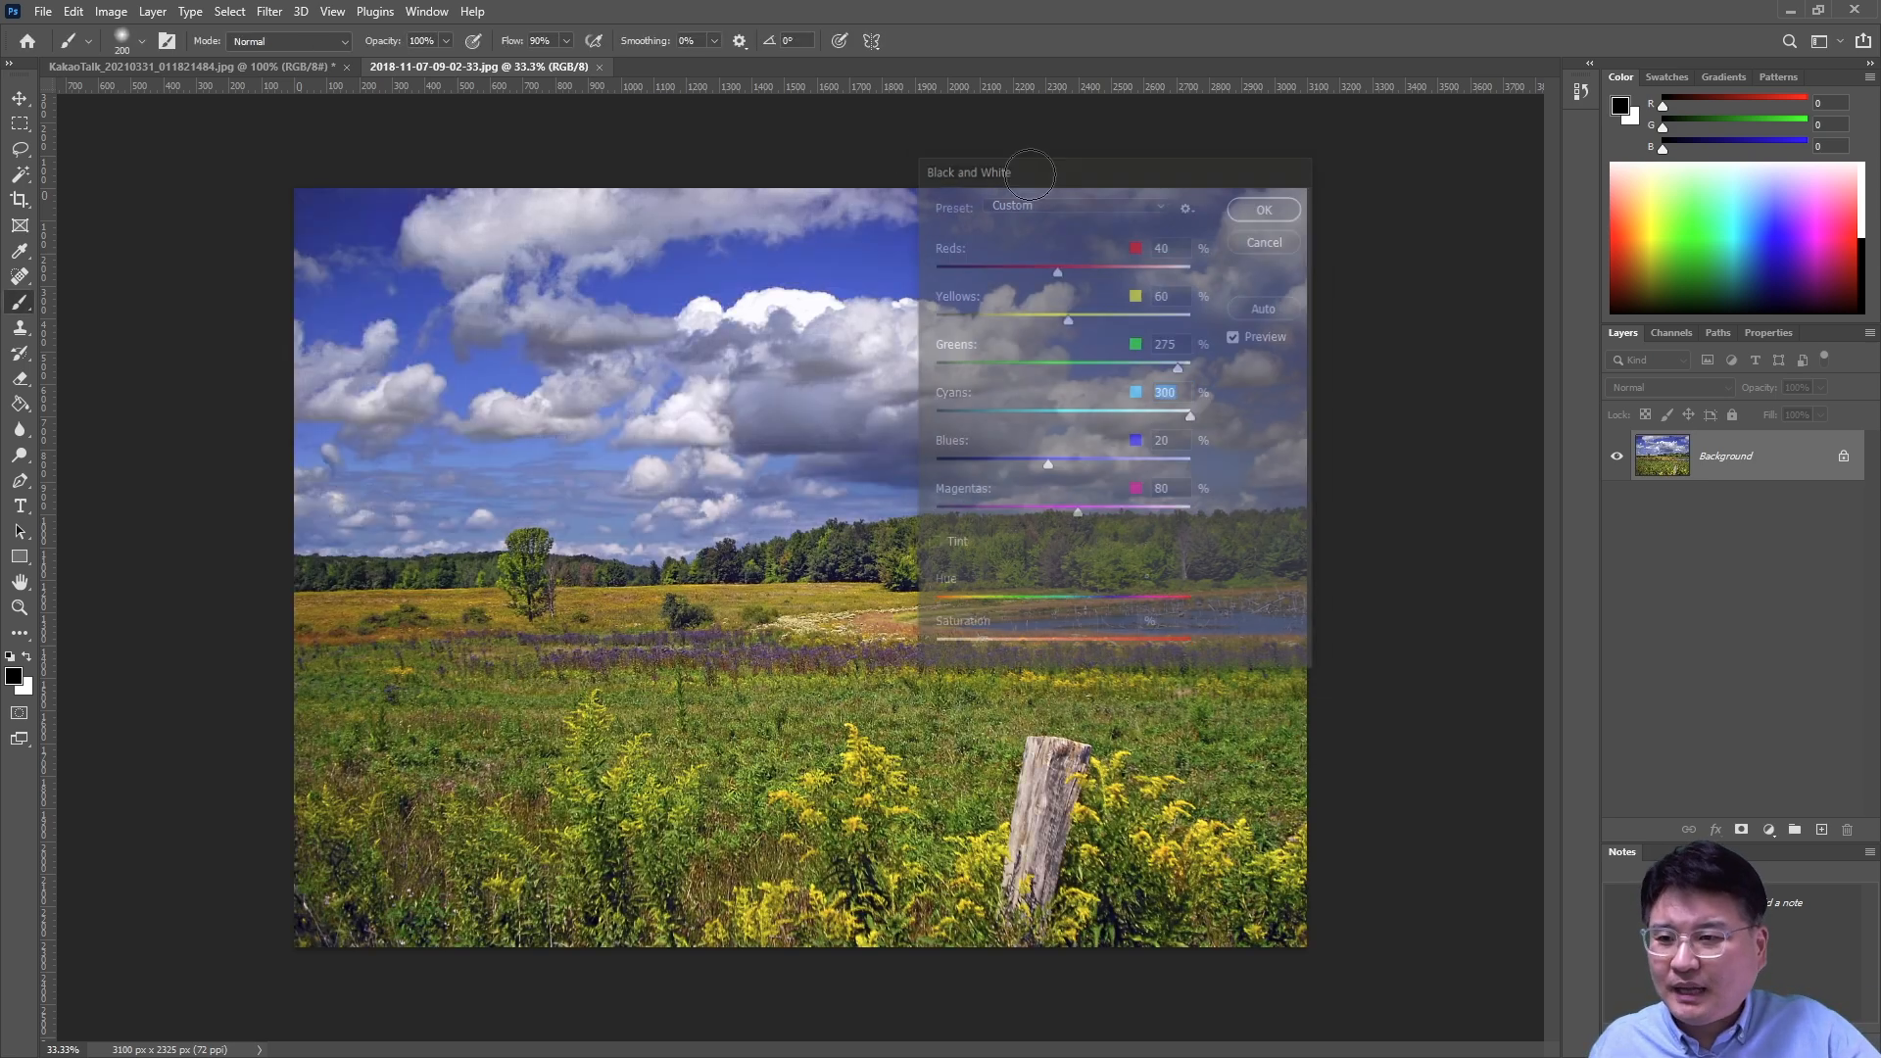
# Desaturate the landscape photo and undo the change.
pyautogui.click(107, 15)
pyautogui.moveTo(132, 65)
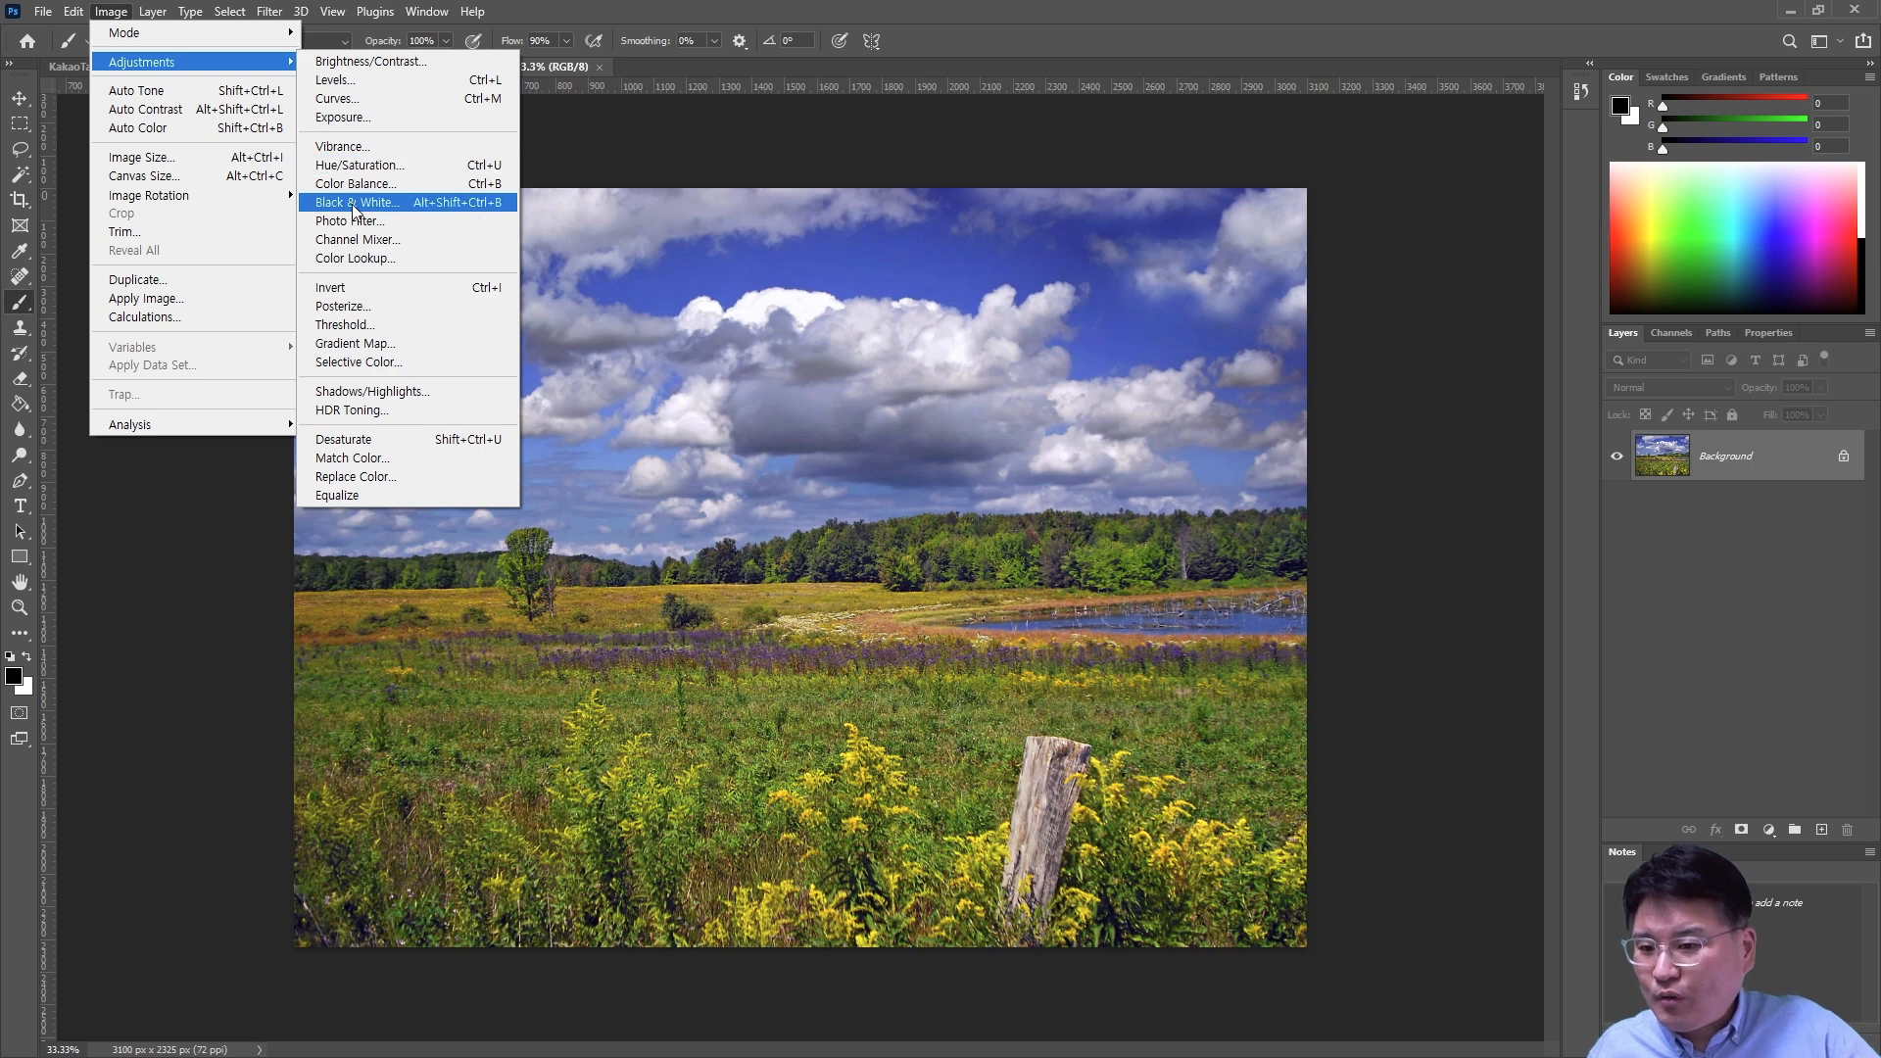
pyautogui.click(345, 440)
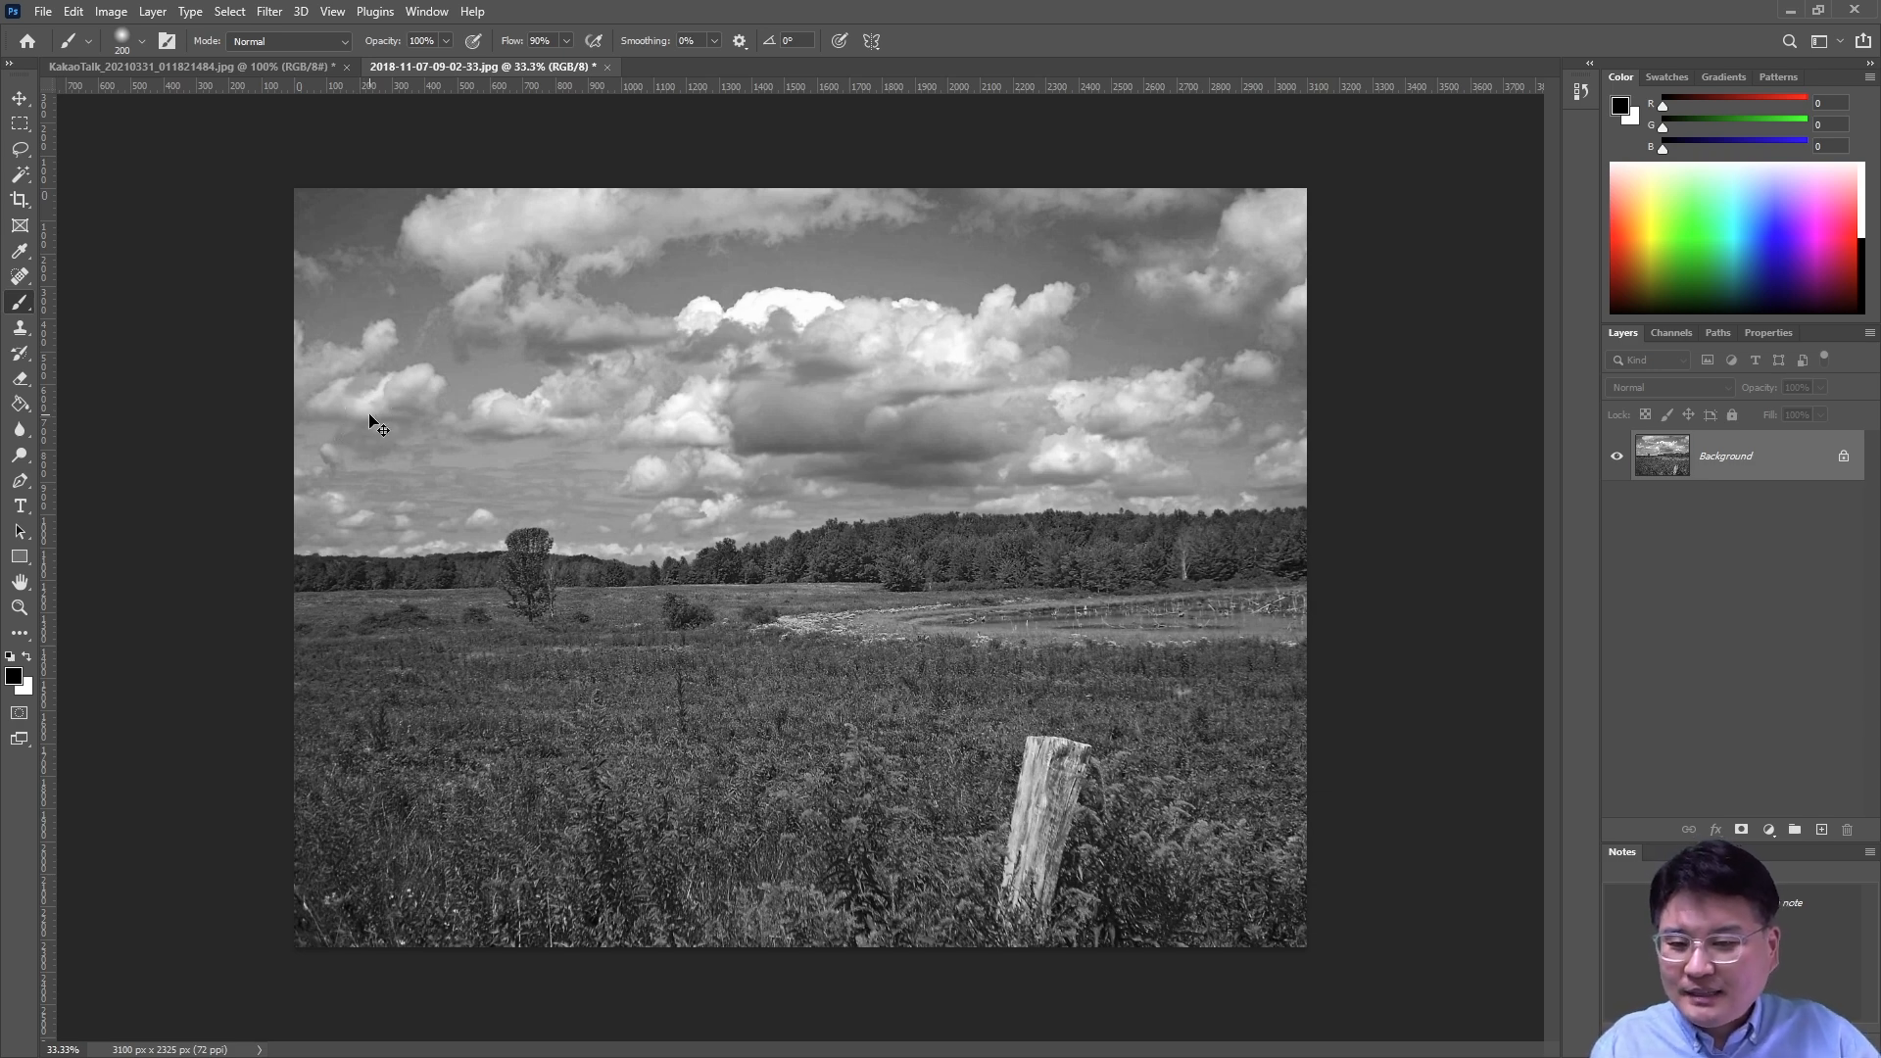
pyautogui.hotkey('ctrl', 'z')
# Convert the landscape photo to Grayscale mode, discarding its color information, and undo the conversion.
pyautogui.click(111, 11)
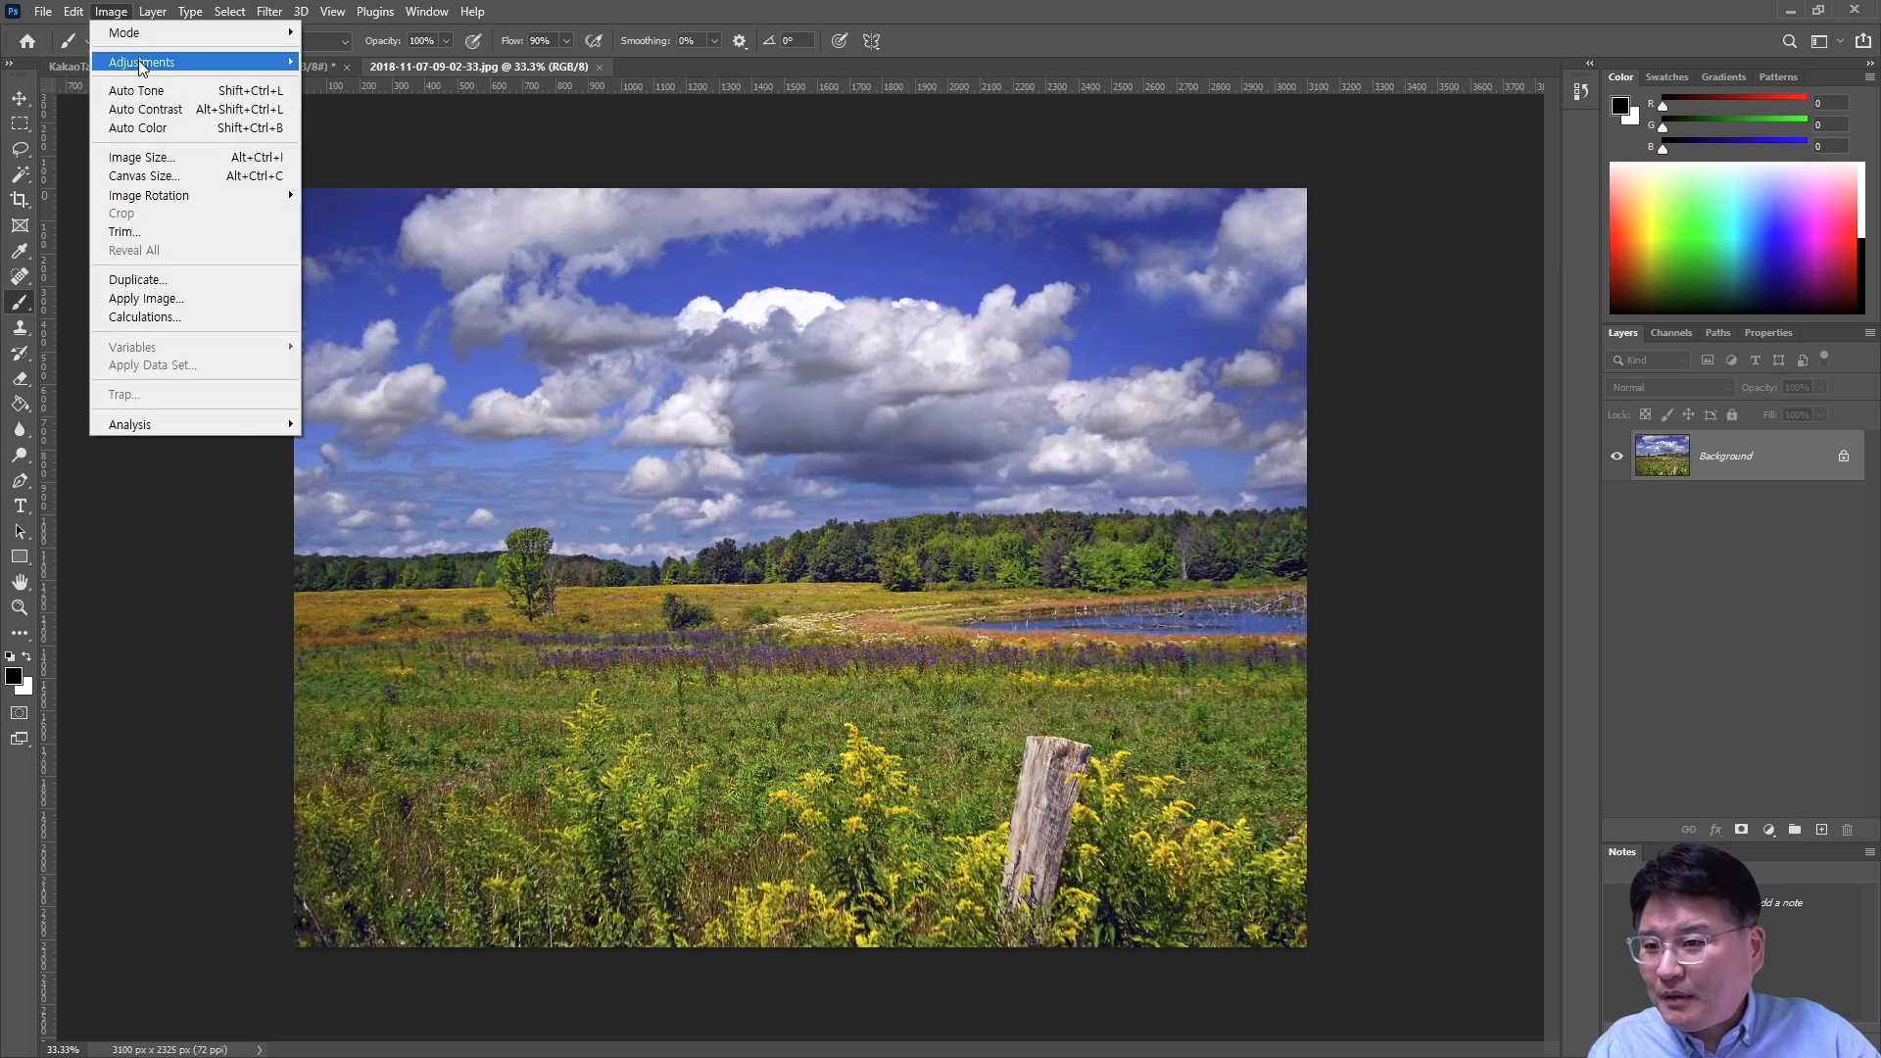
pyautogui.moveTo(147, 61)
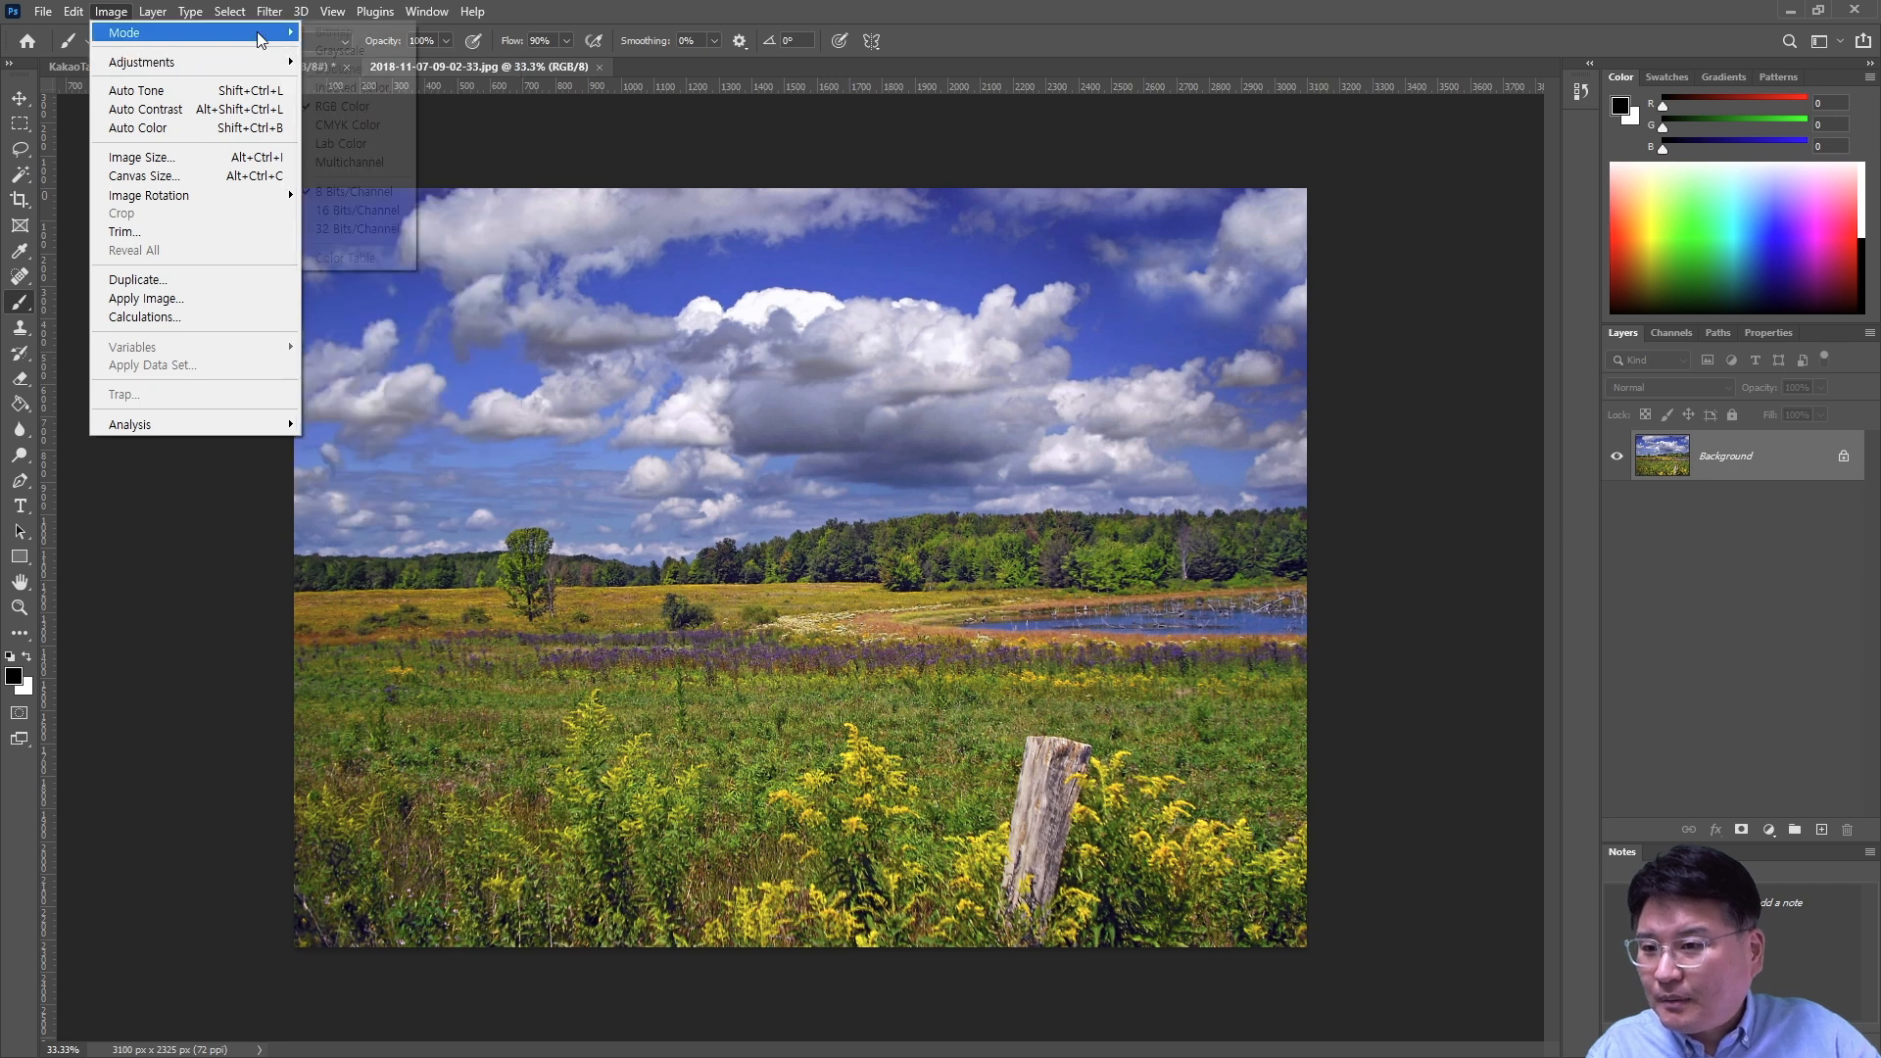
pyautogui.moveTo(267, 36)
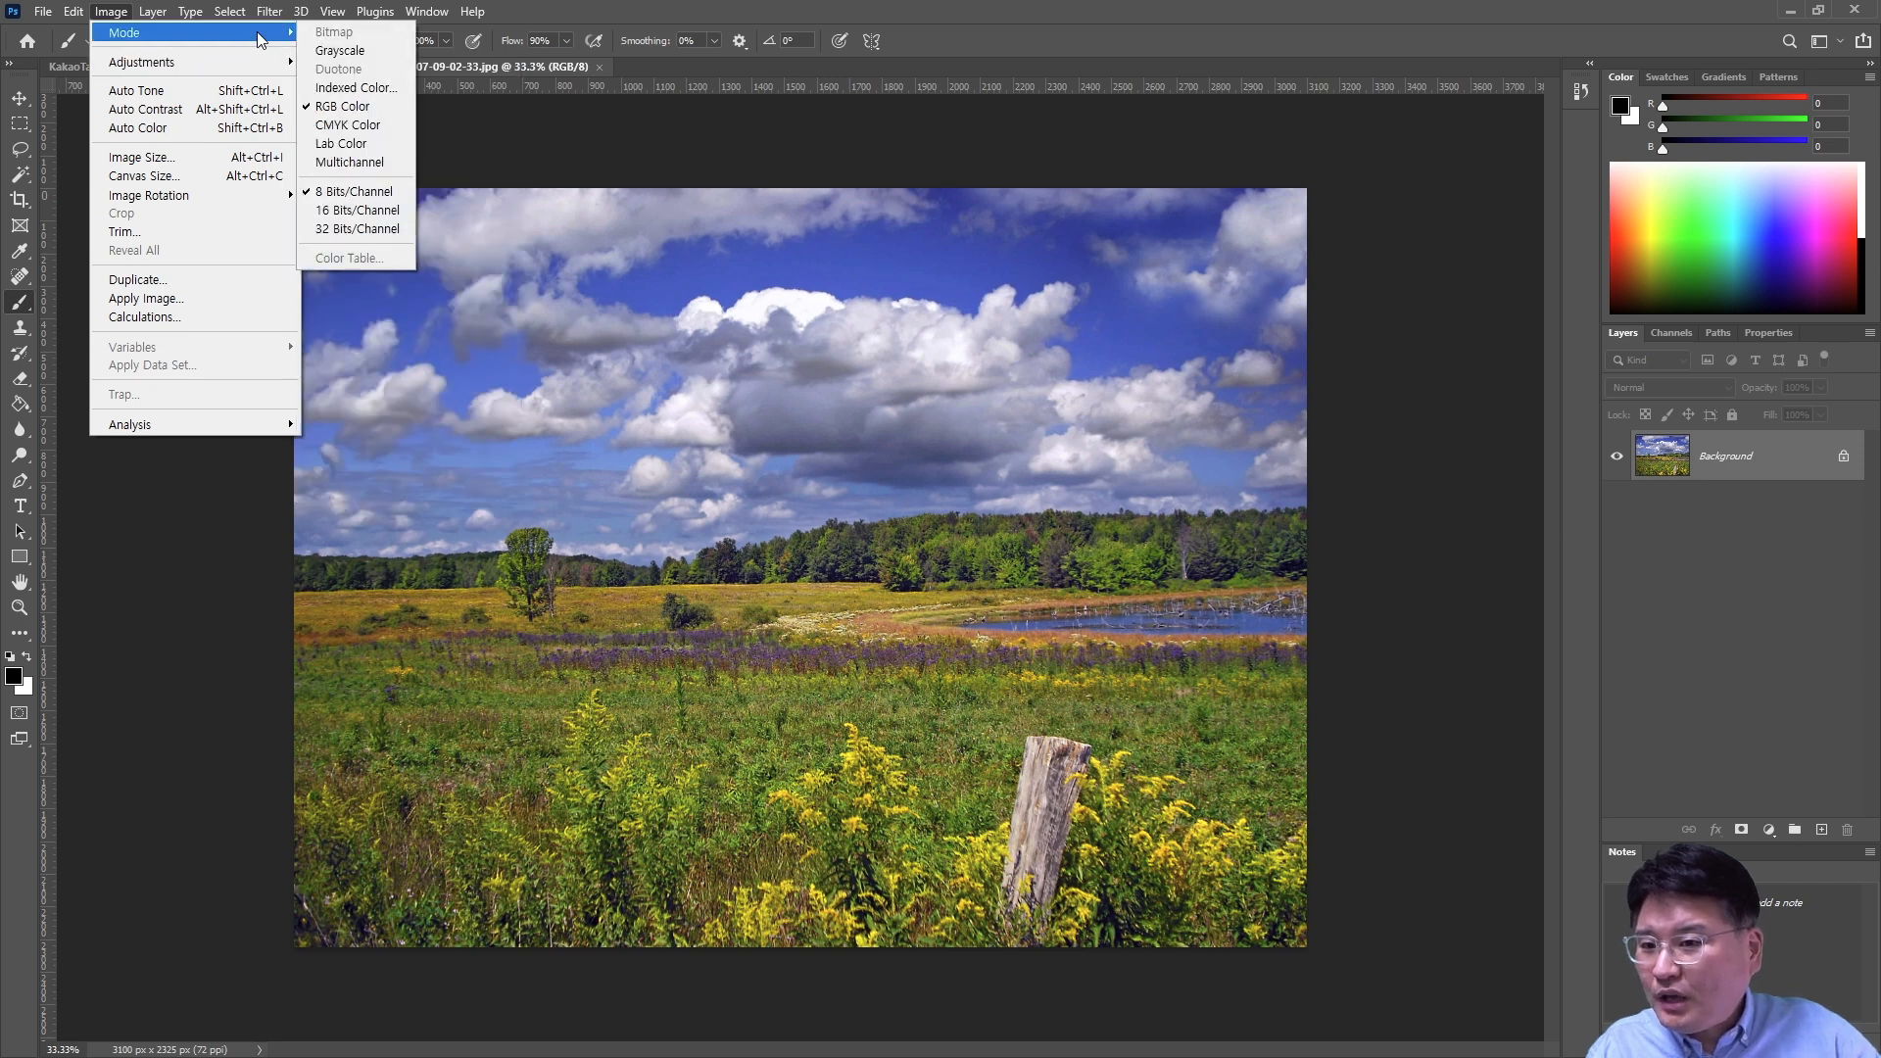
pyautogui.click(371, 54)
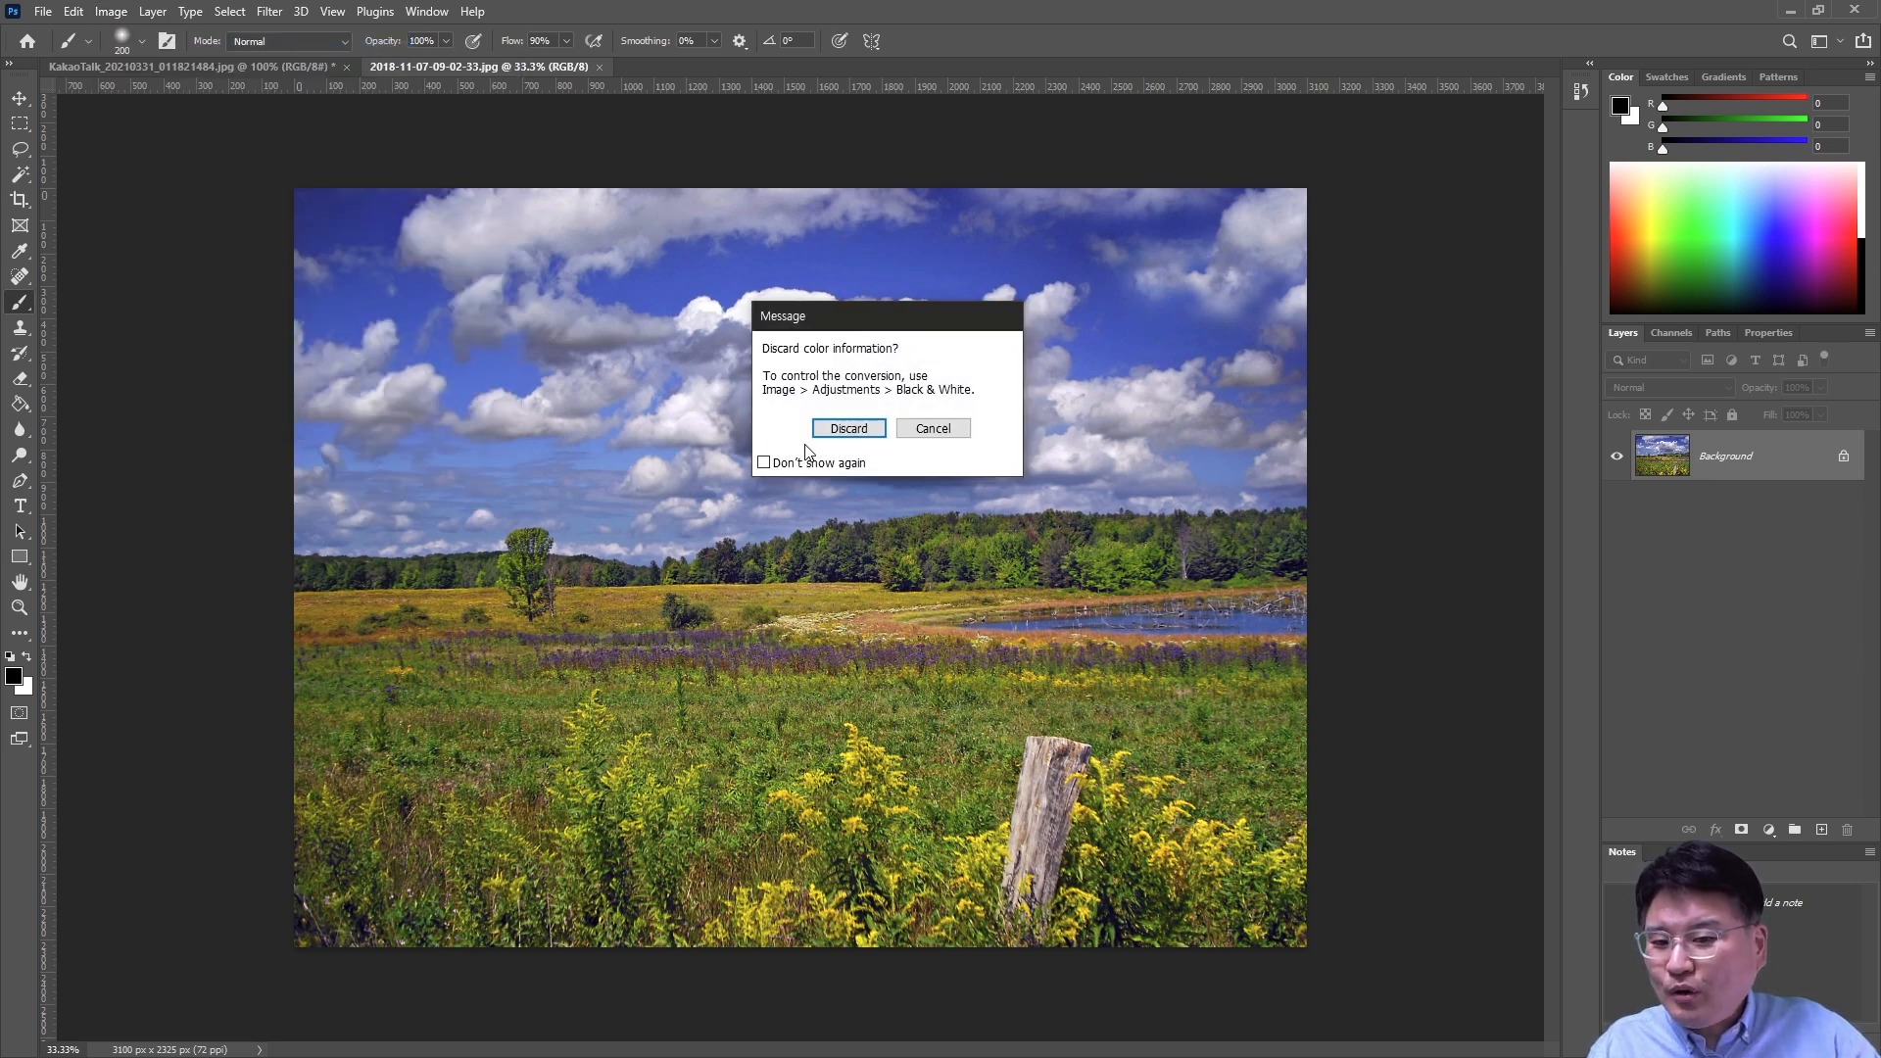
pyautogui.click(839, 430)
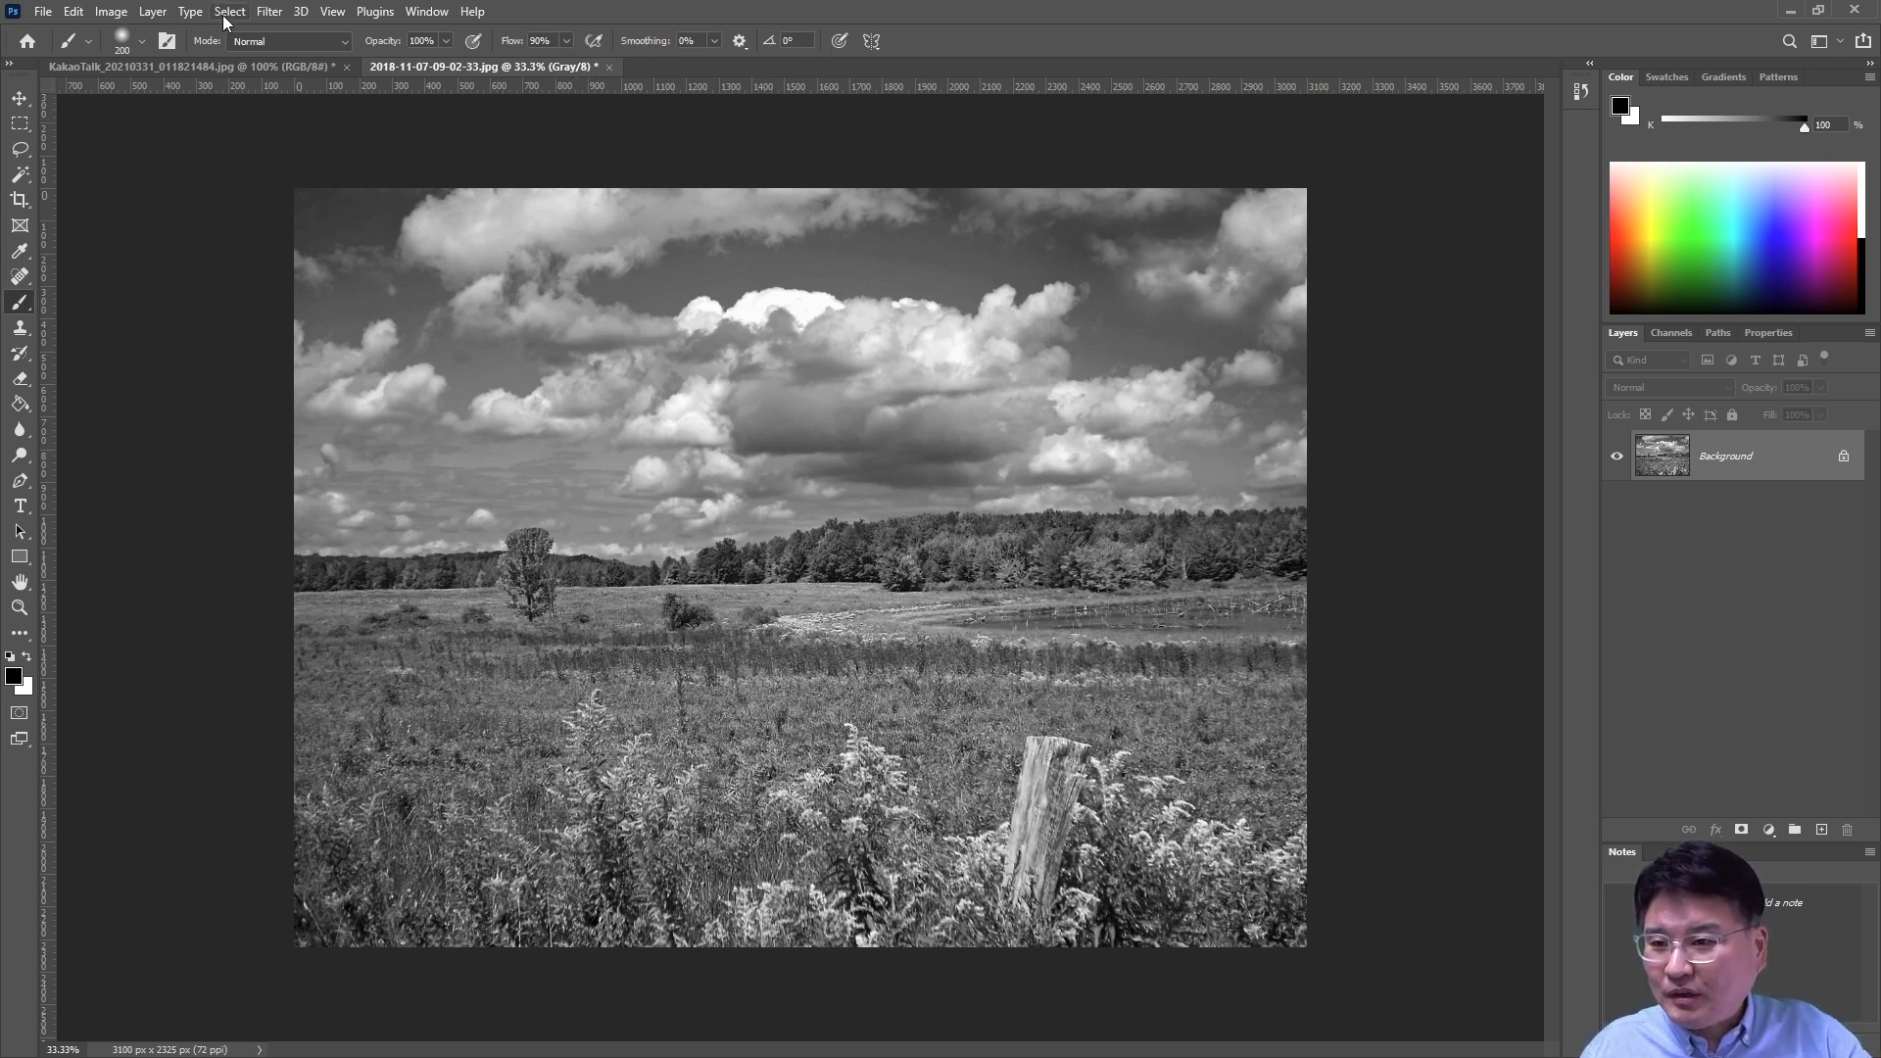
pyautogui.hotkey('ctrl', 'z')
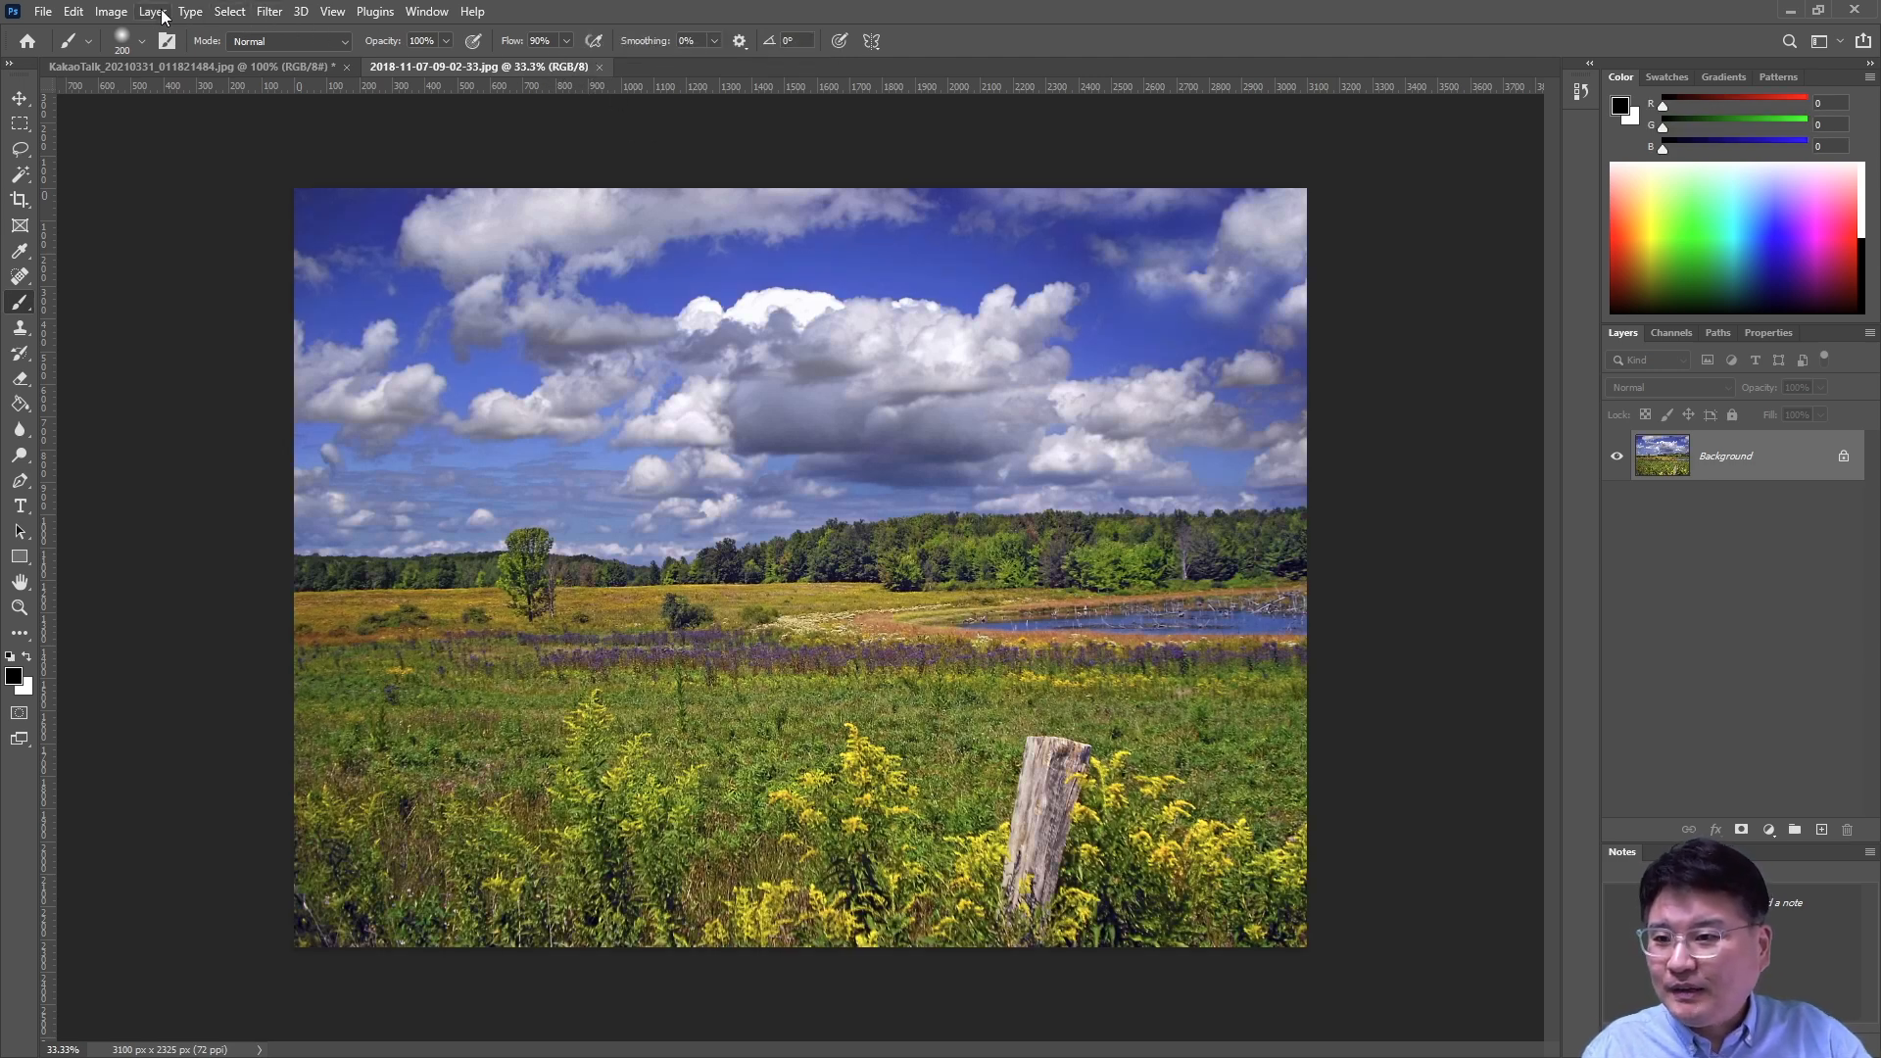
# Desaturate the landscape photo again and close it without saving the changes.
pyautogui.click(123, 14)
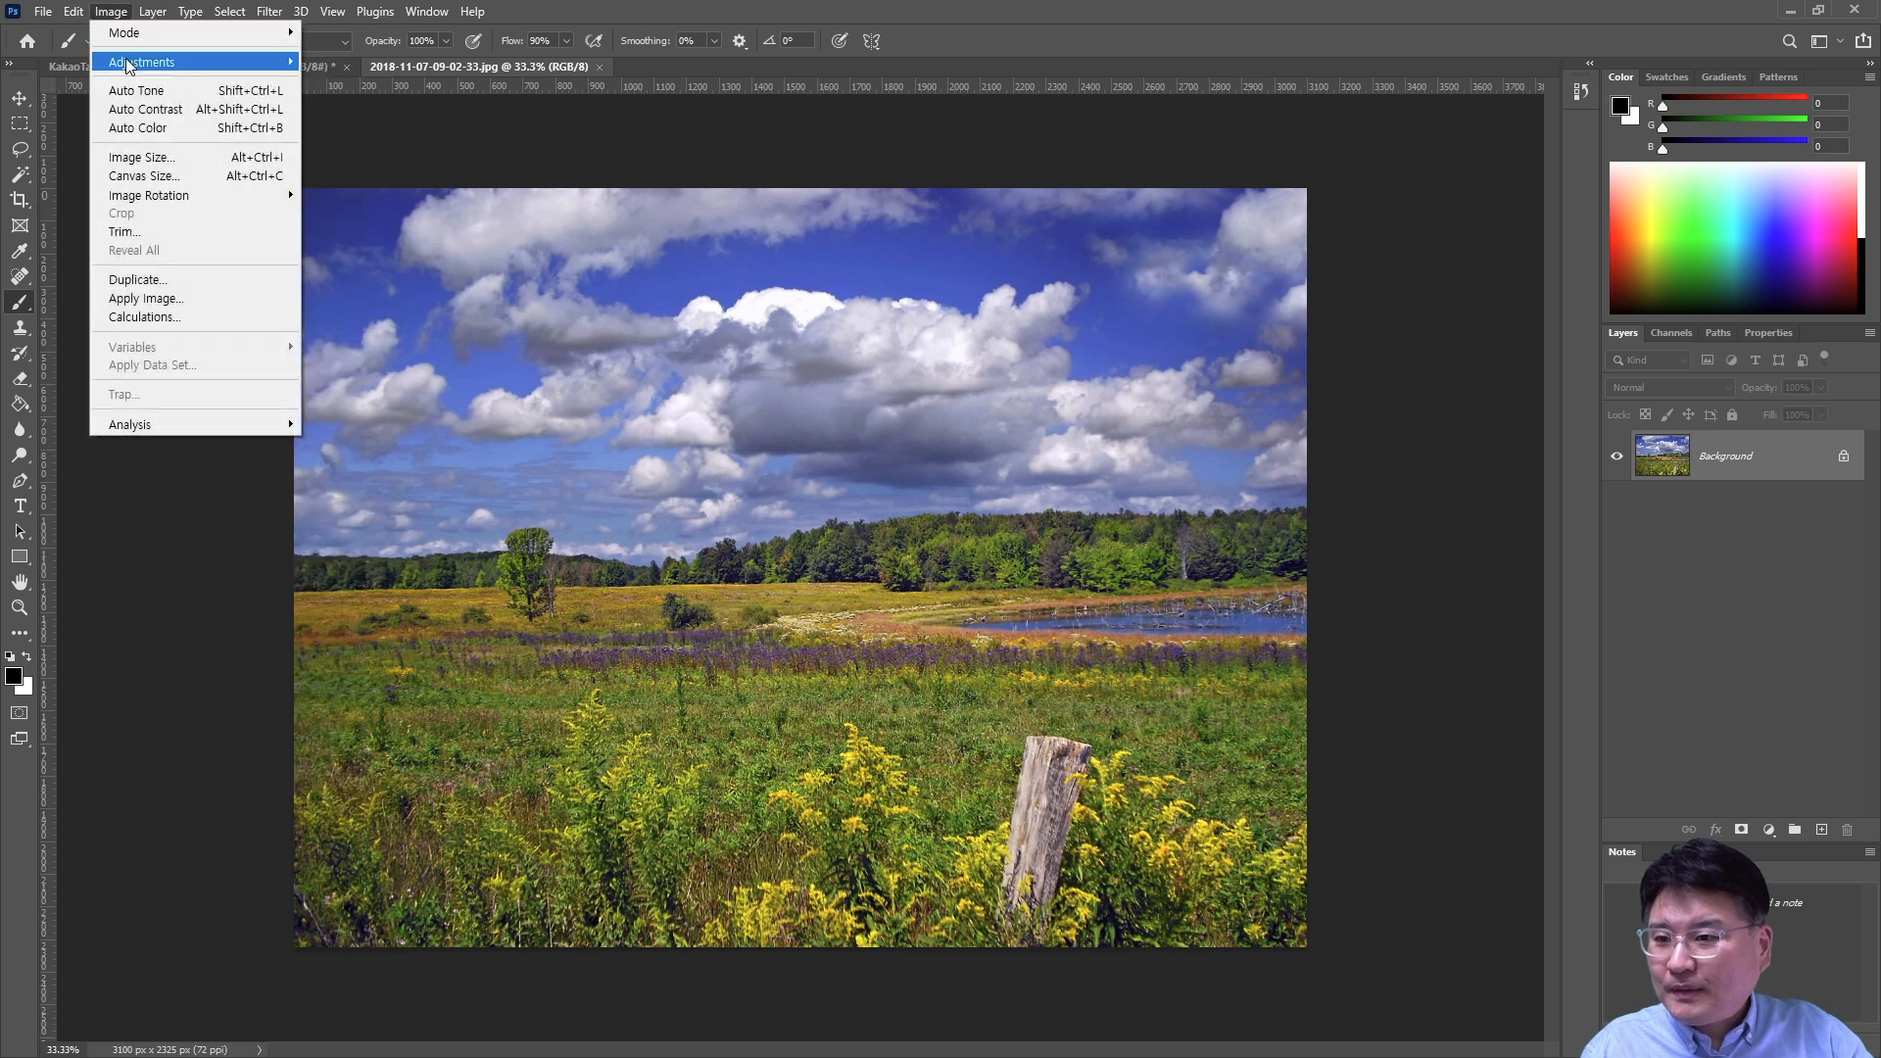
pyautogui.moveTo(157, 63)
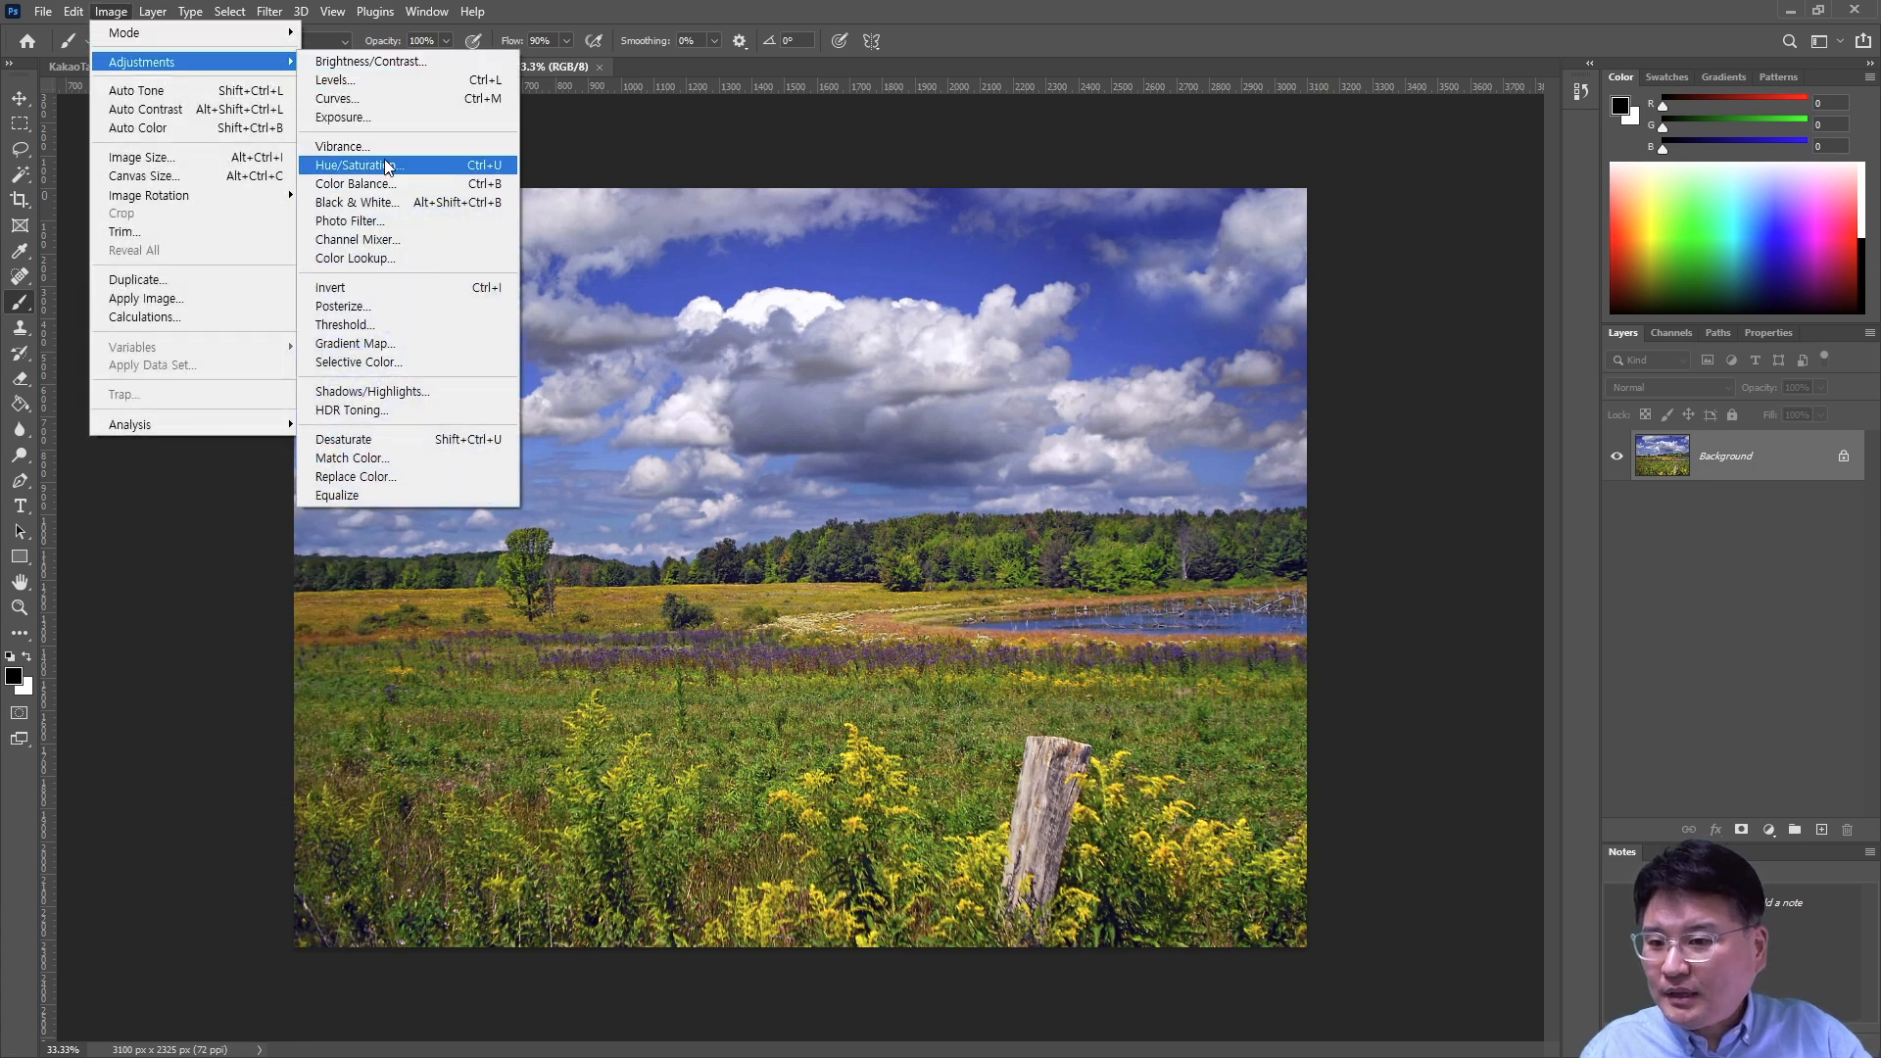
pyautogui.click(361, 443)
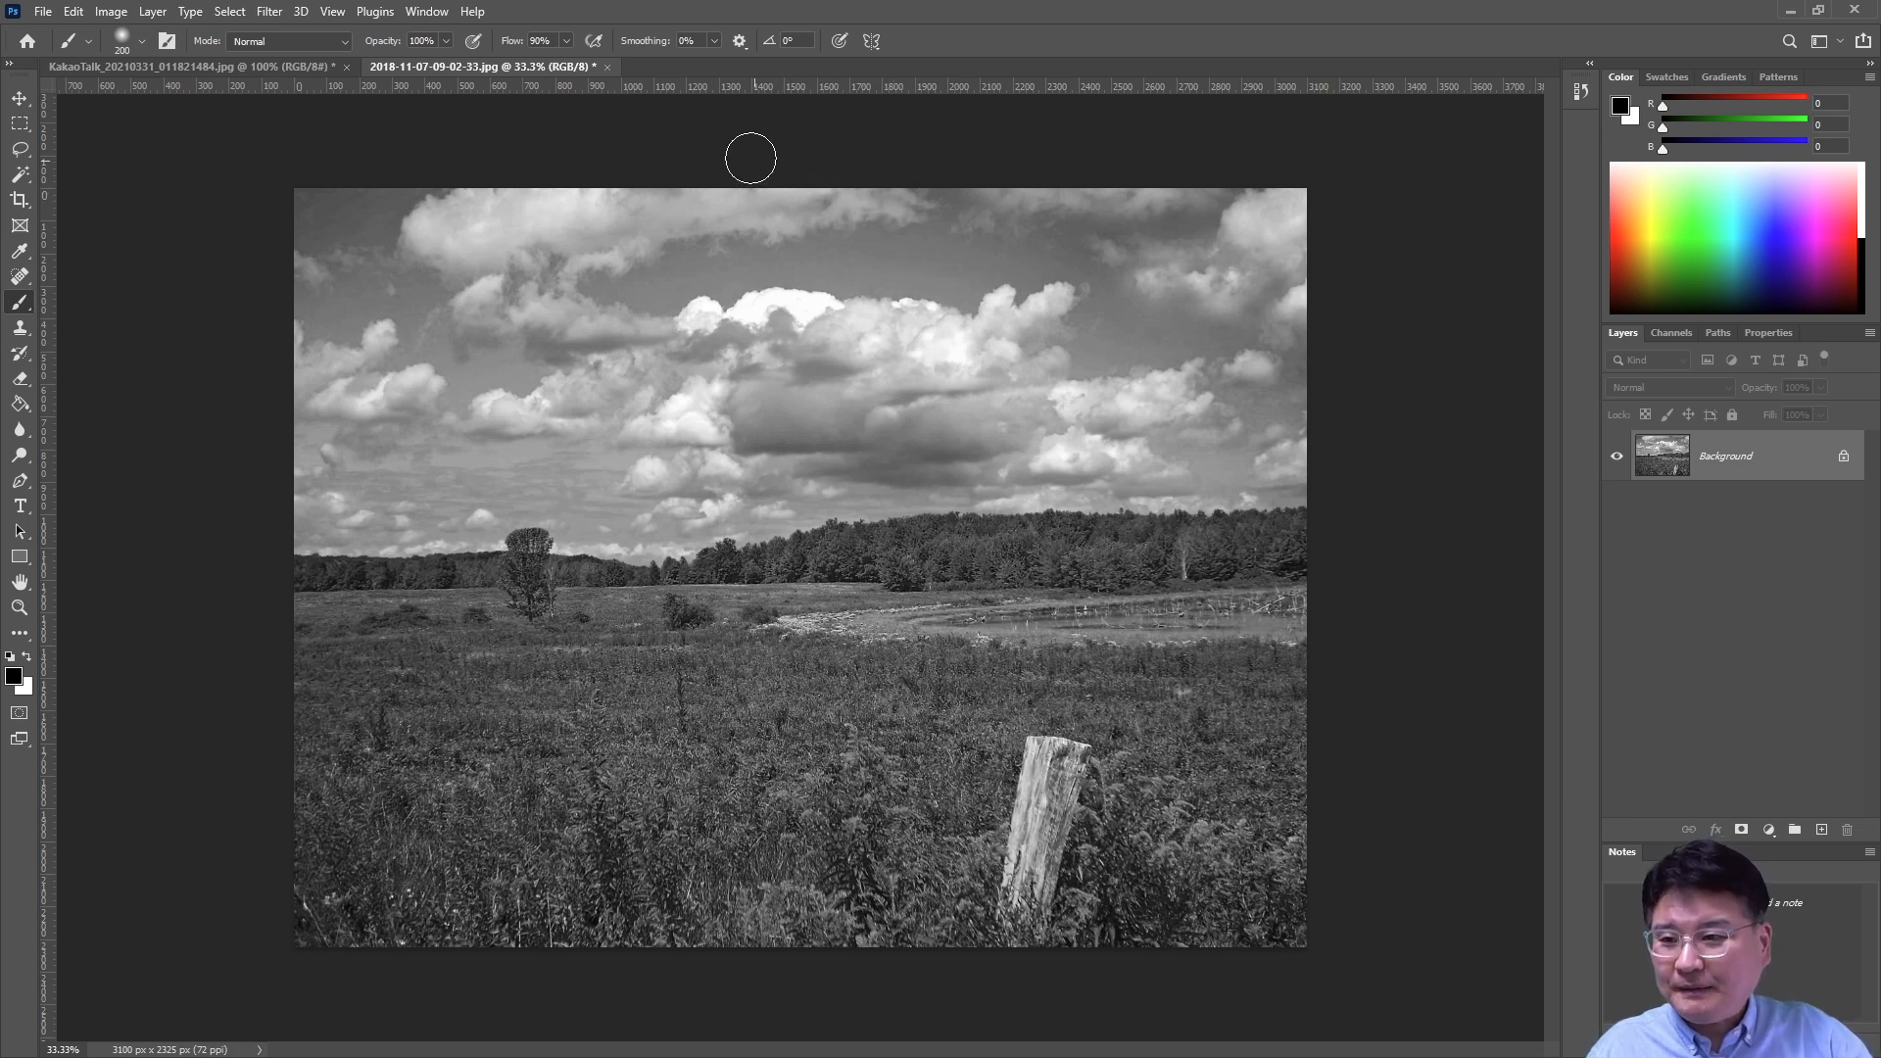
pyautogui.click(608, 66)
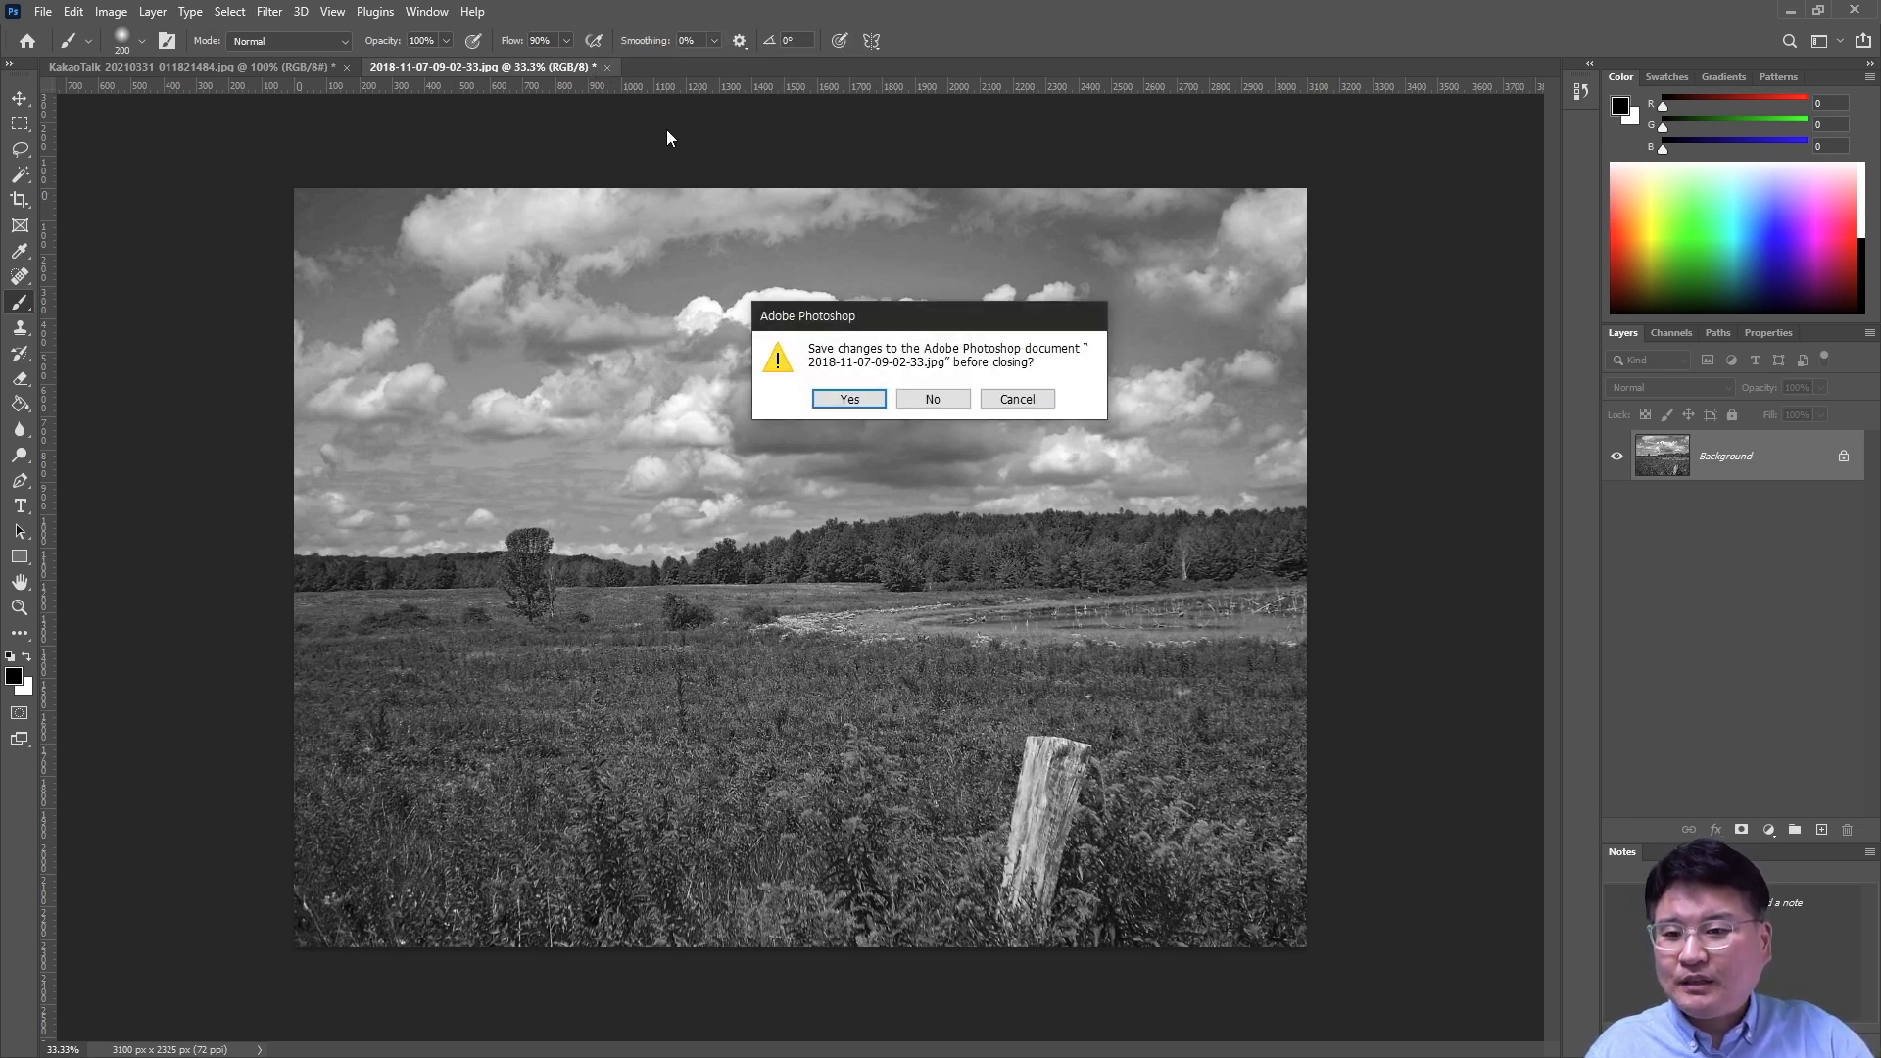
pyautogui.click(936, 399)
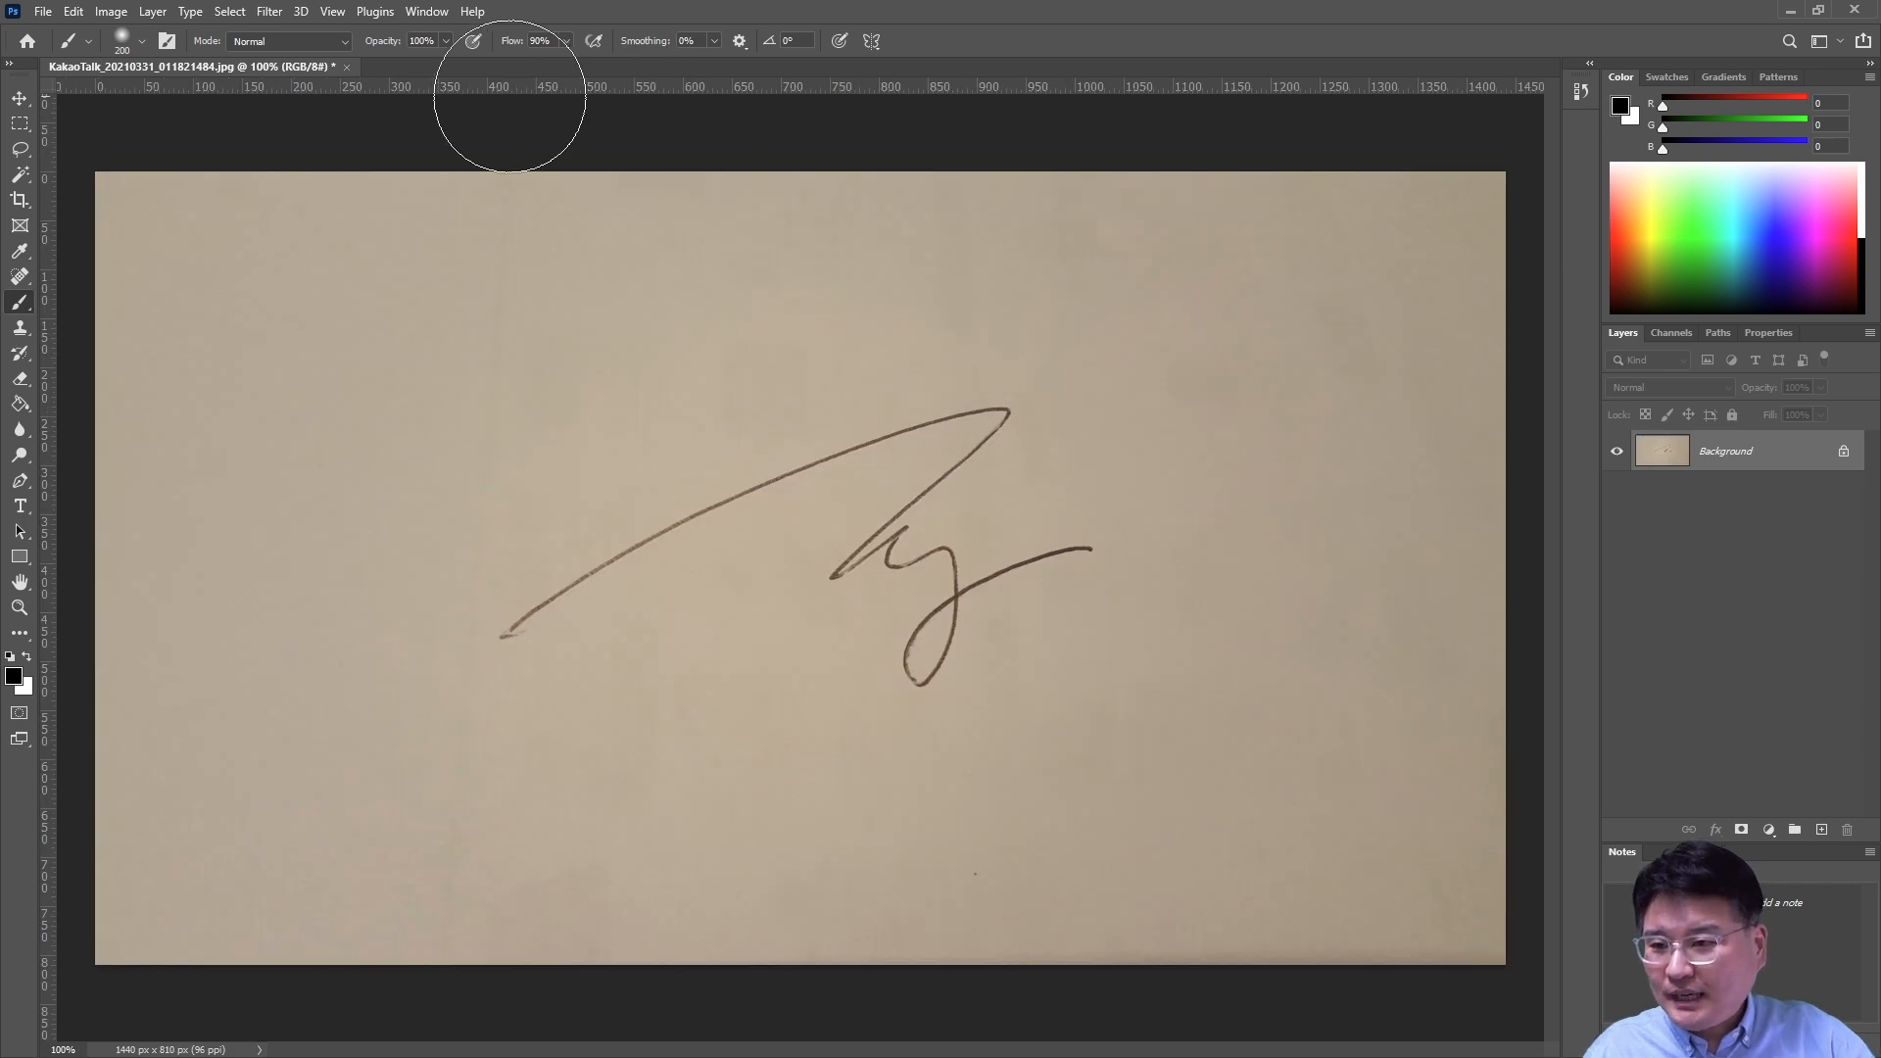
# Remove the color from the signature photo with Desaturate.
pyautogui.click(112, 12)
pyautogui.moveTo(190, 61)
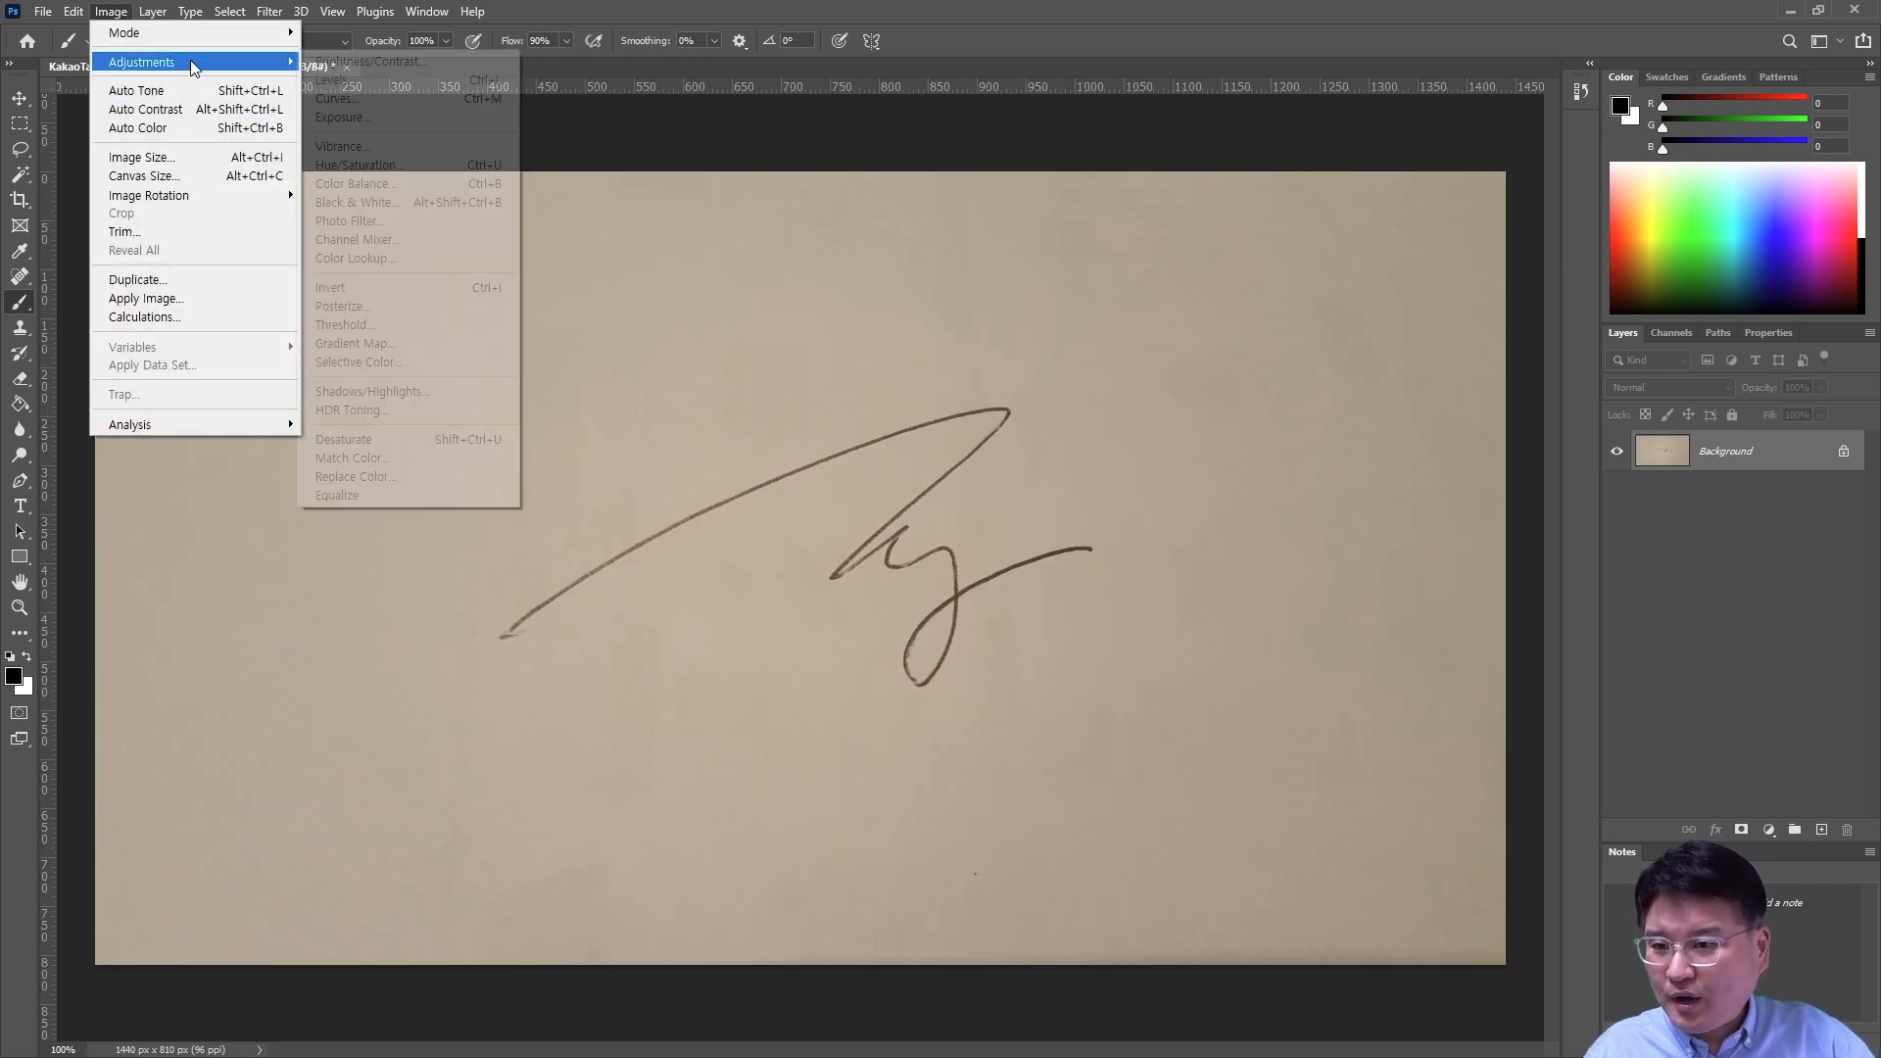
pyautogui.click(437, 440)
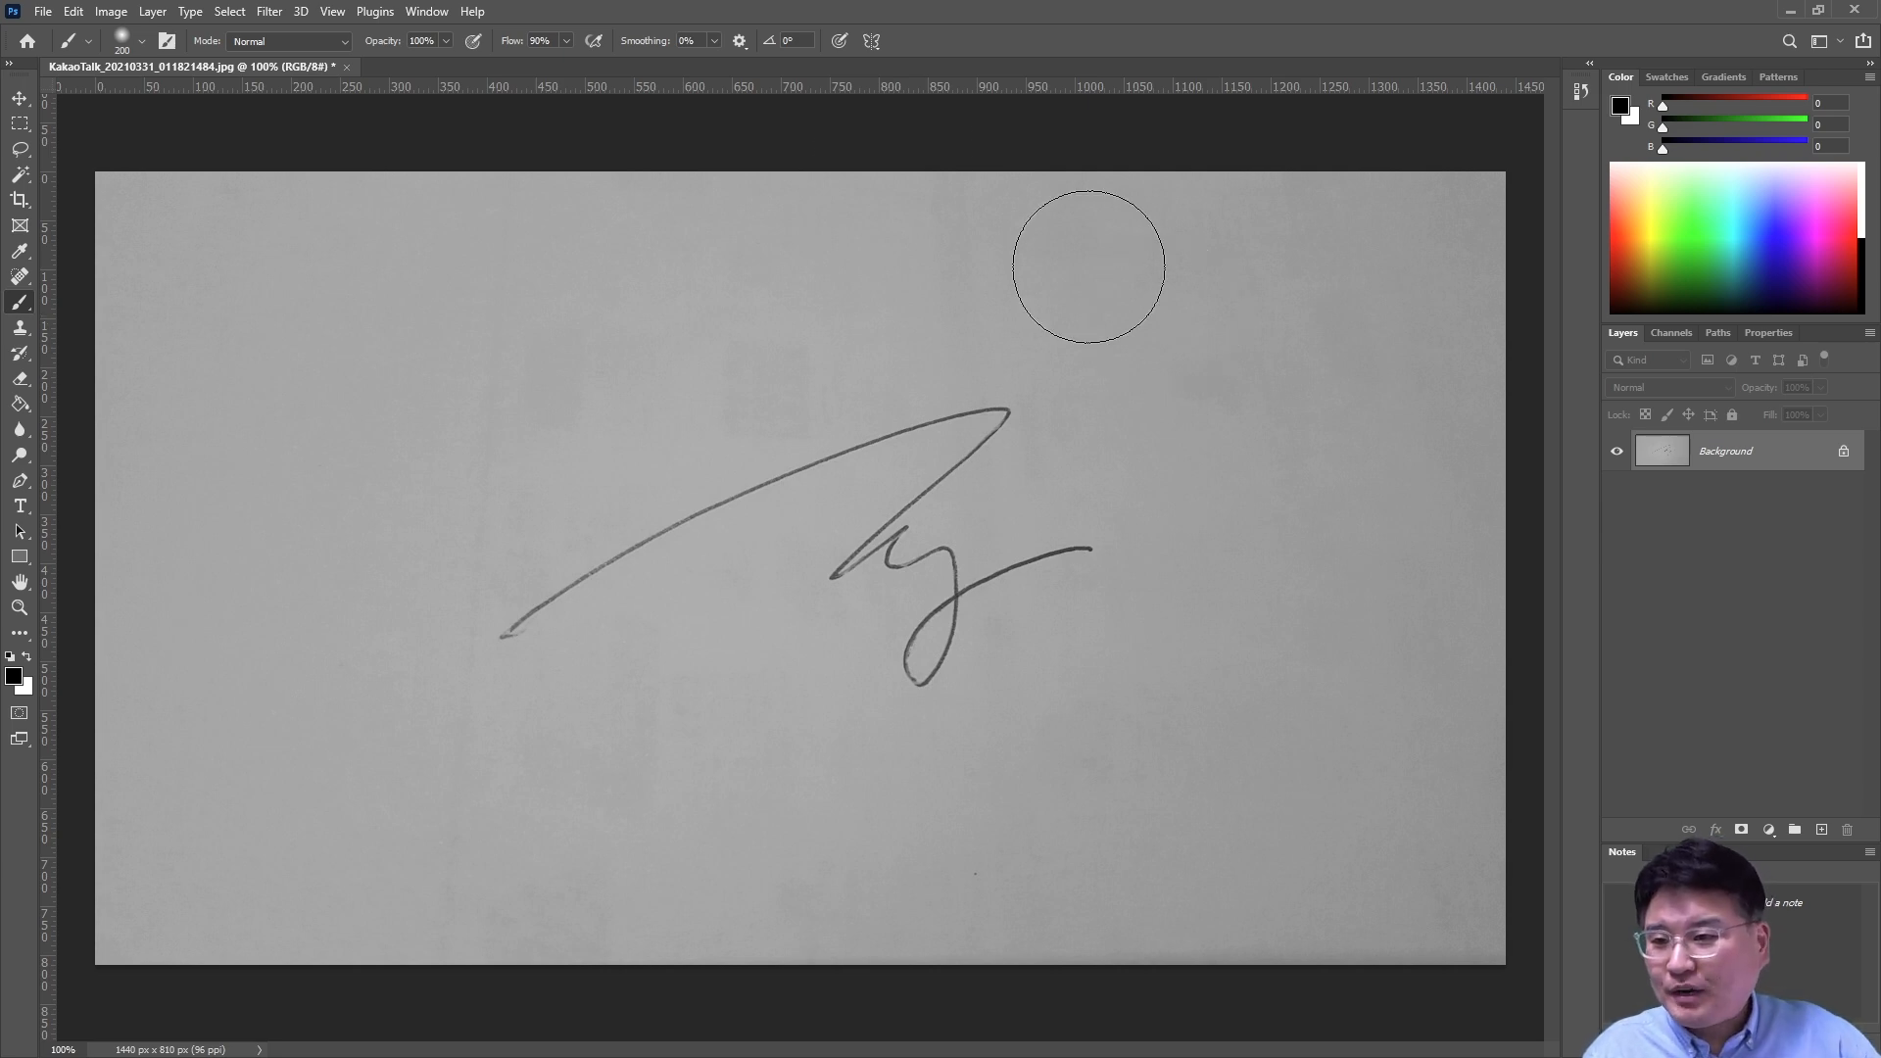
pyautogui.click(109, 12)
pyautogui.moveTo(142, 61)
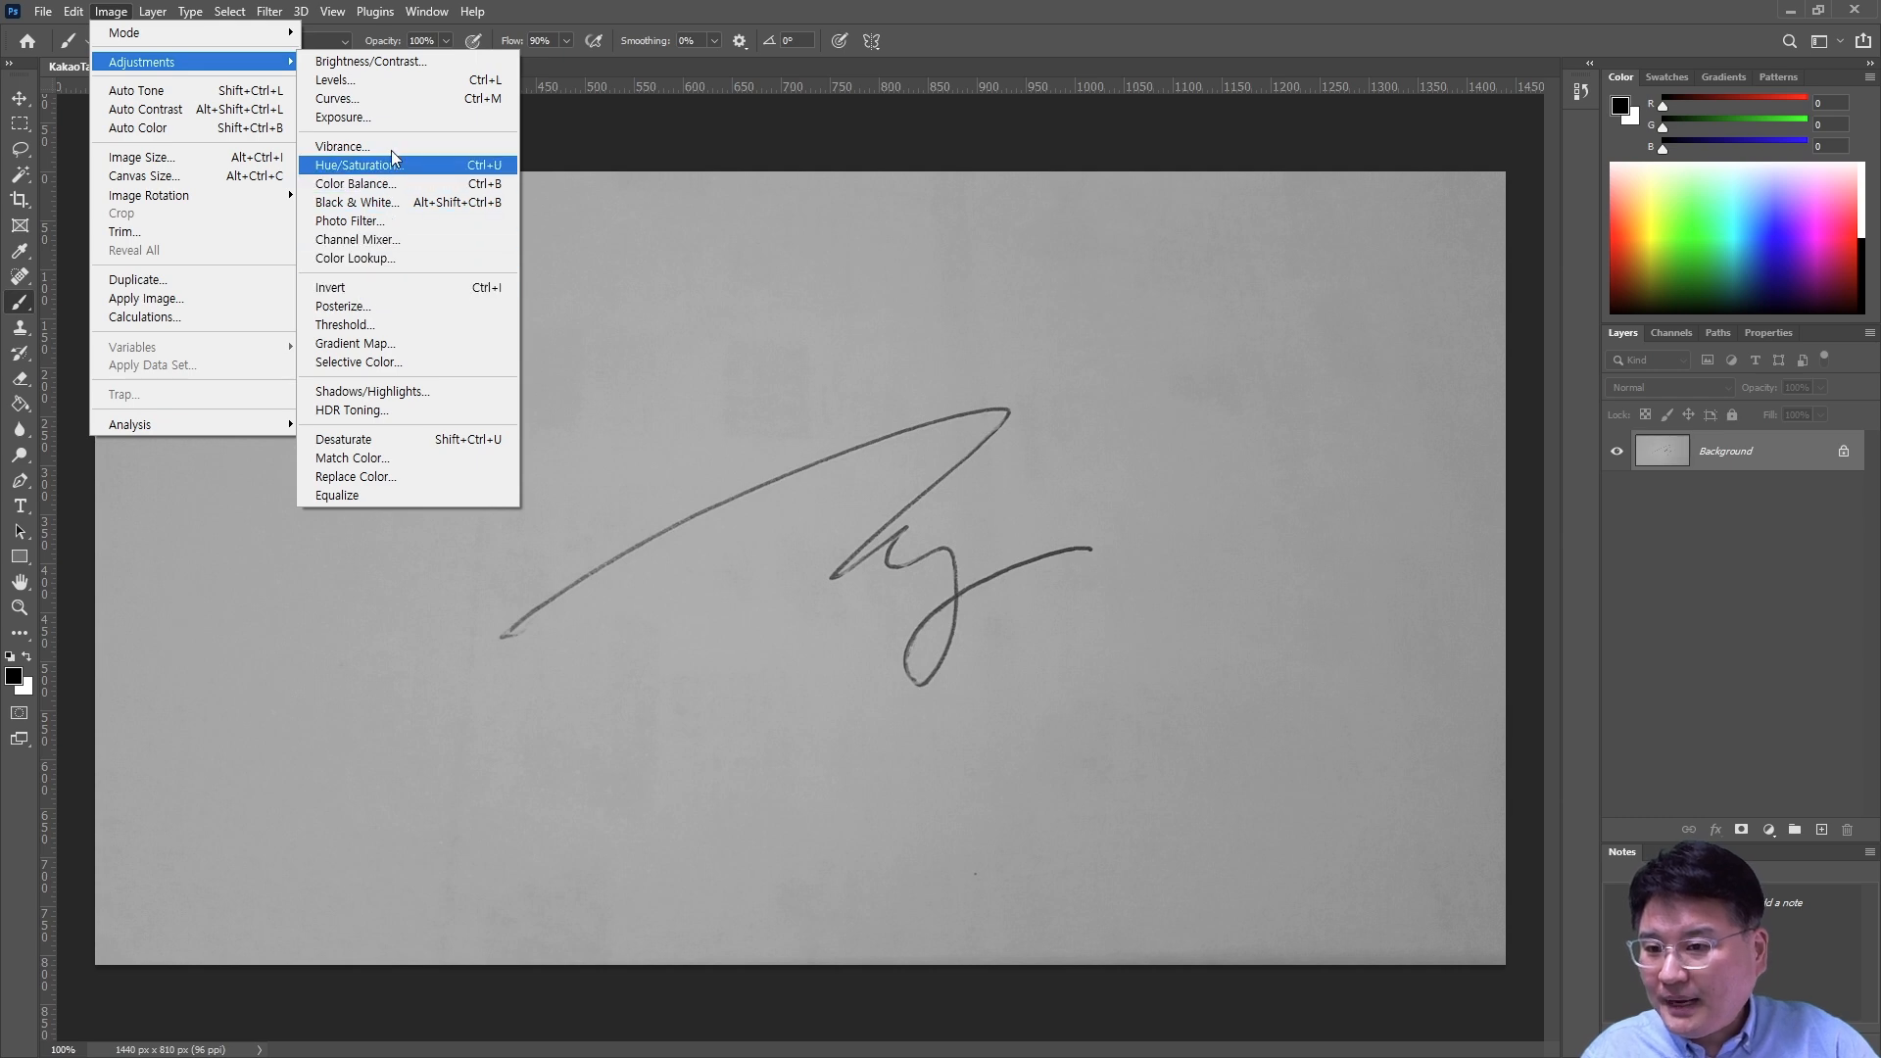
pyautogui.click(392, 79)
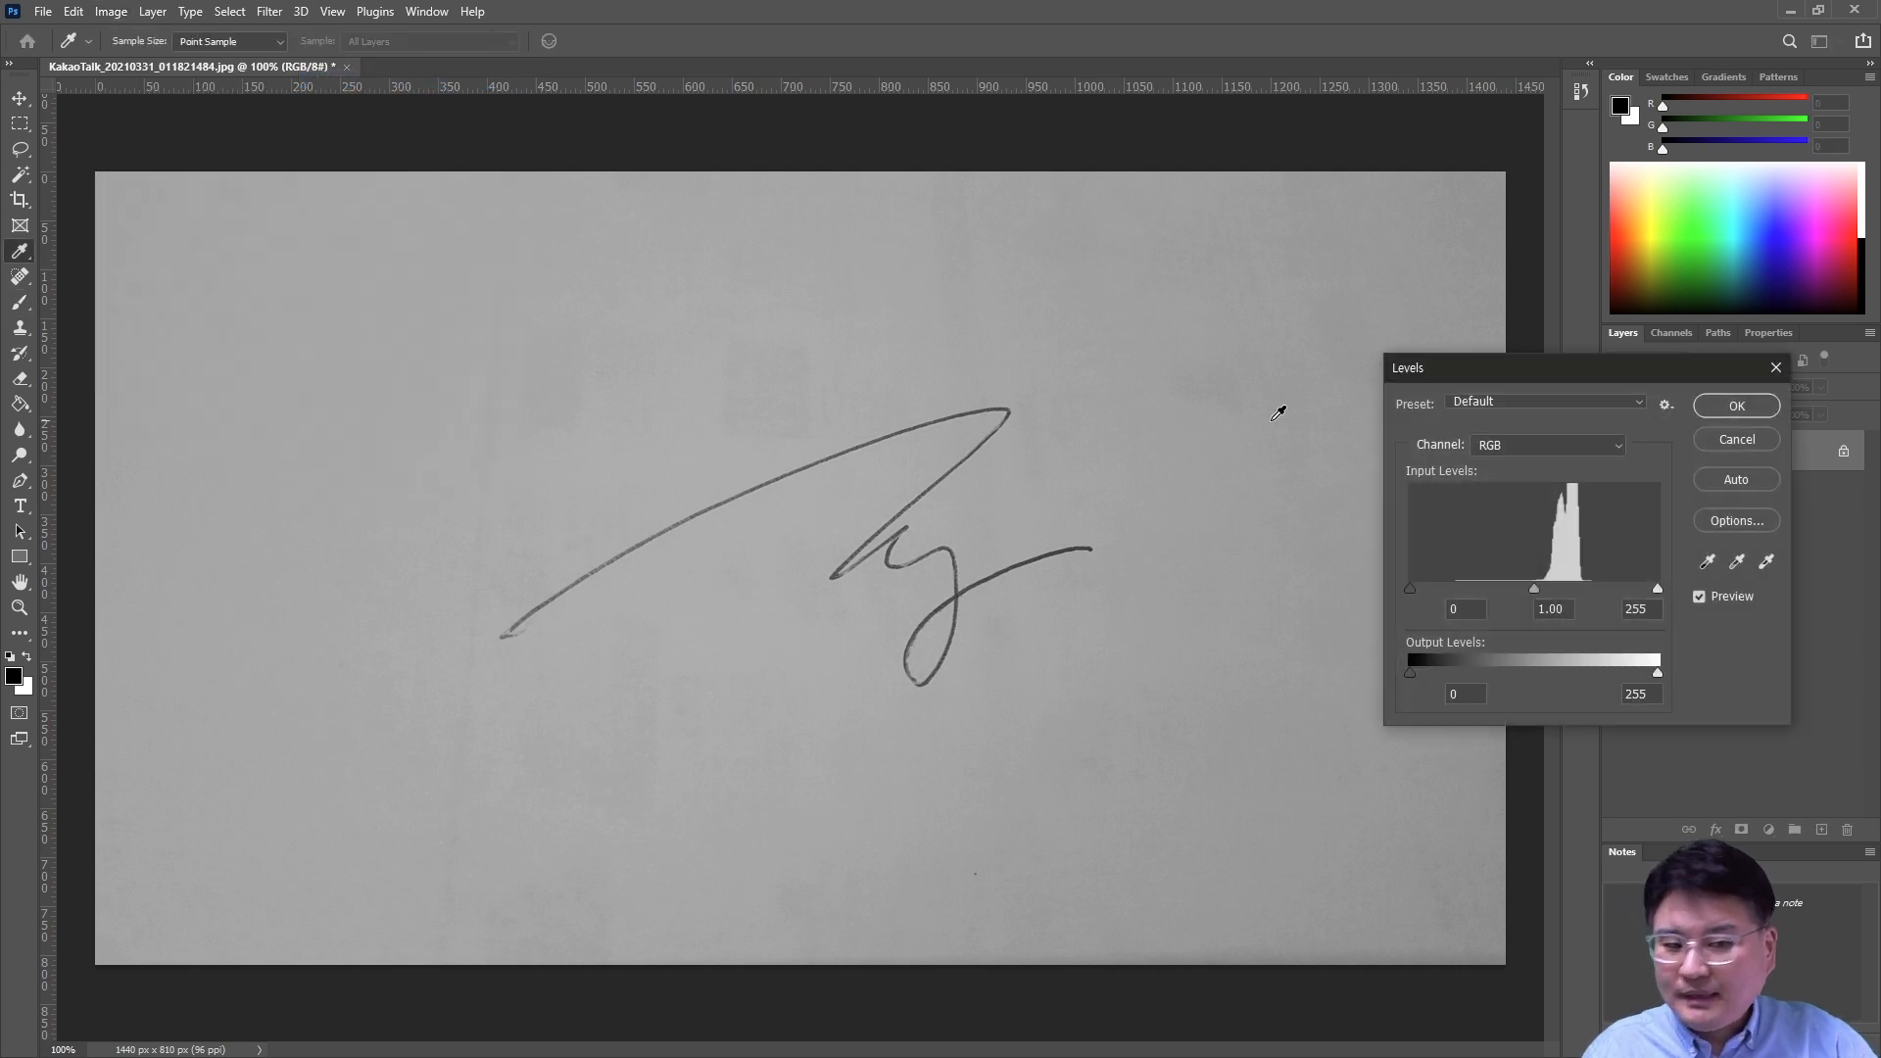
pyautogui.moveTo(1507, 373); pyautogui.dragTo(509, 215)
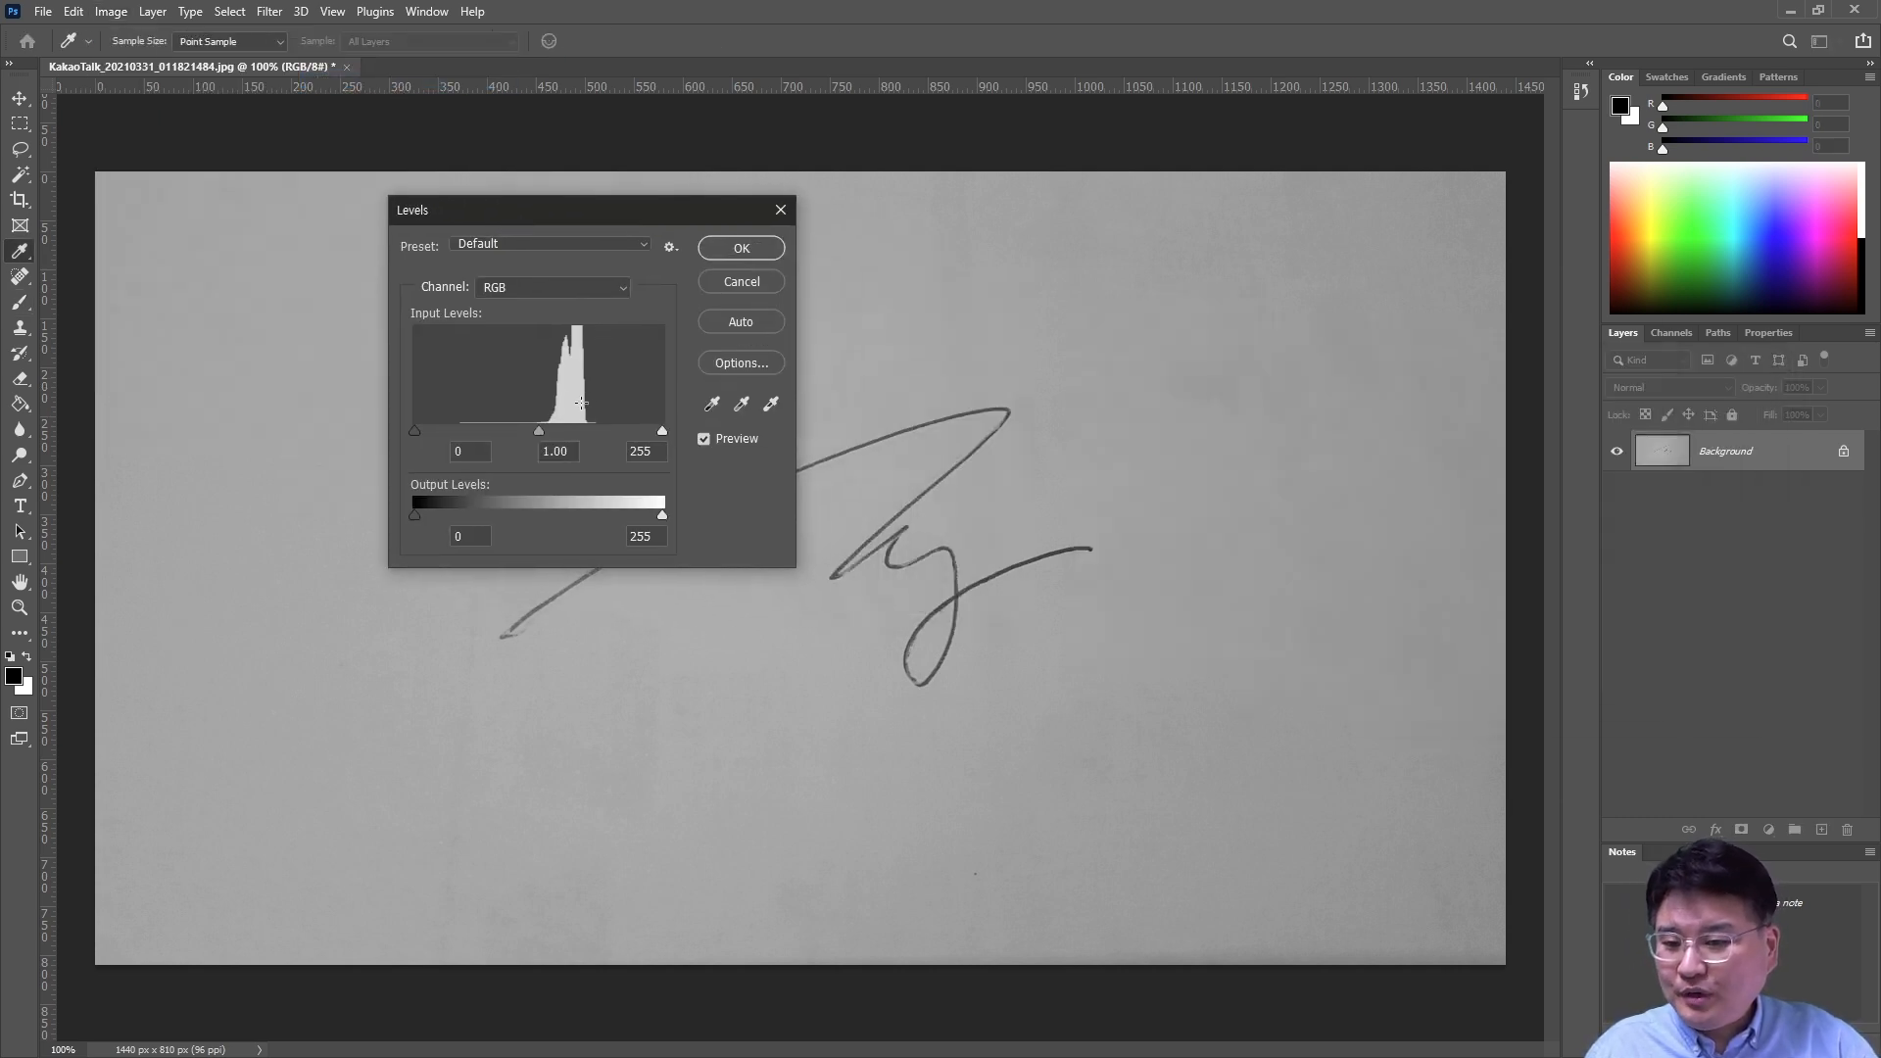
pyautogui.moveTo(414, 433)
pyautogui.mouseDown()
pyautogui.moveTo(439, 426)
pyautogui.moveTo(396, 421)
pyautogui.mouseUp()
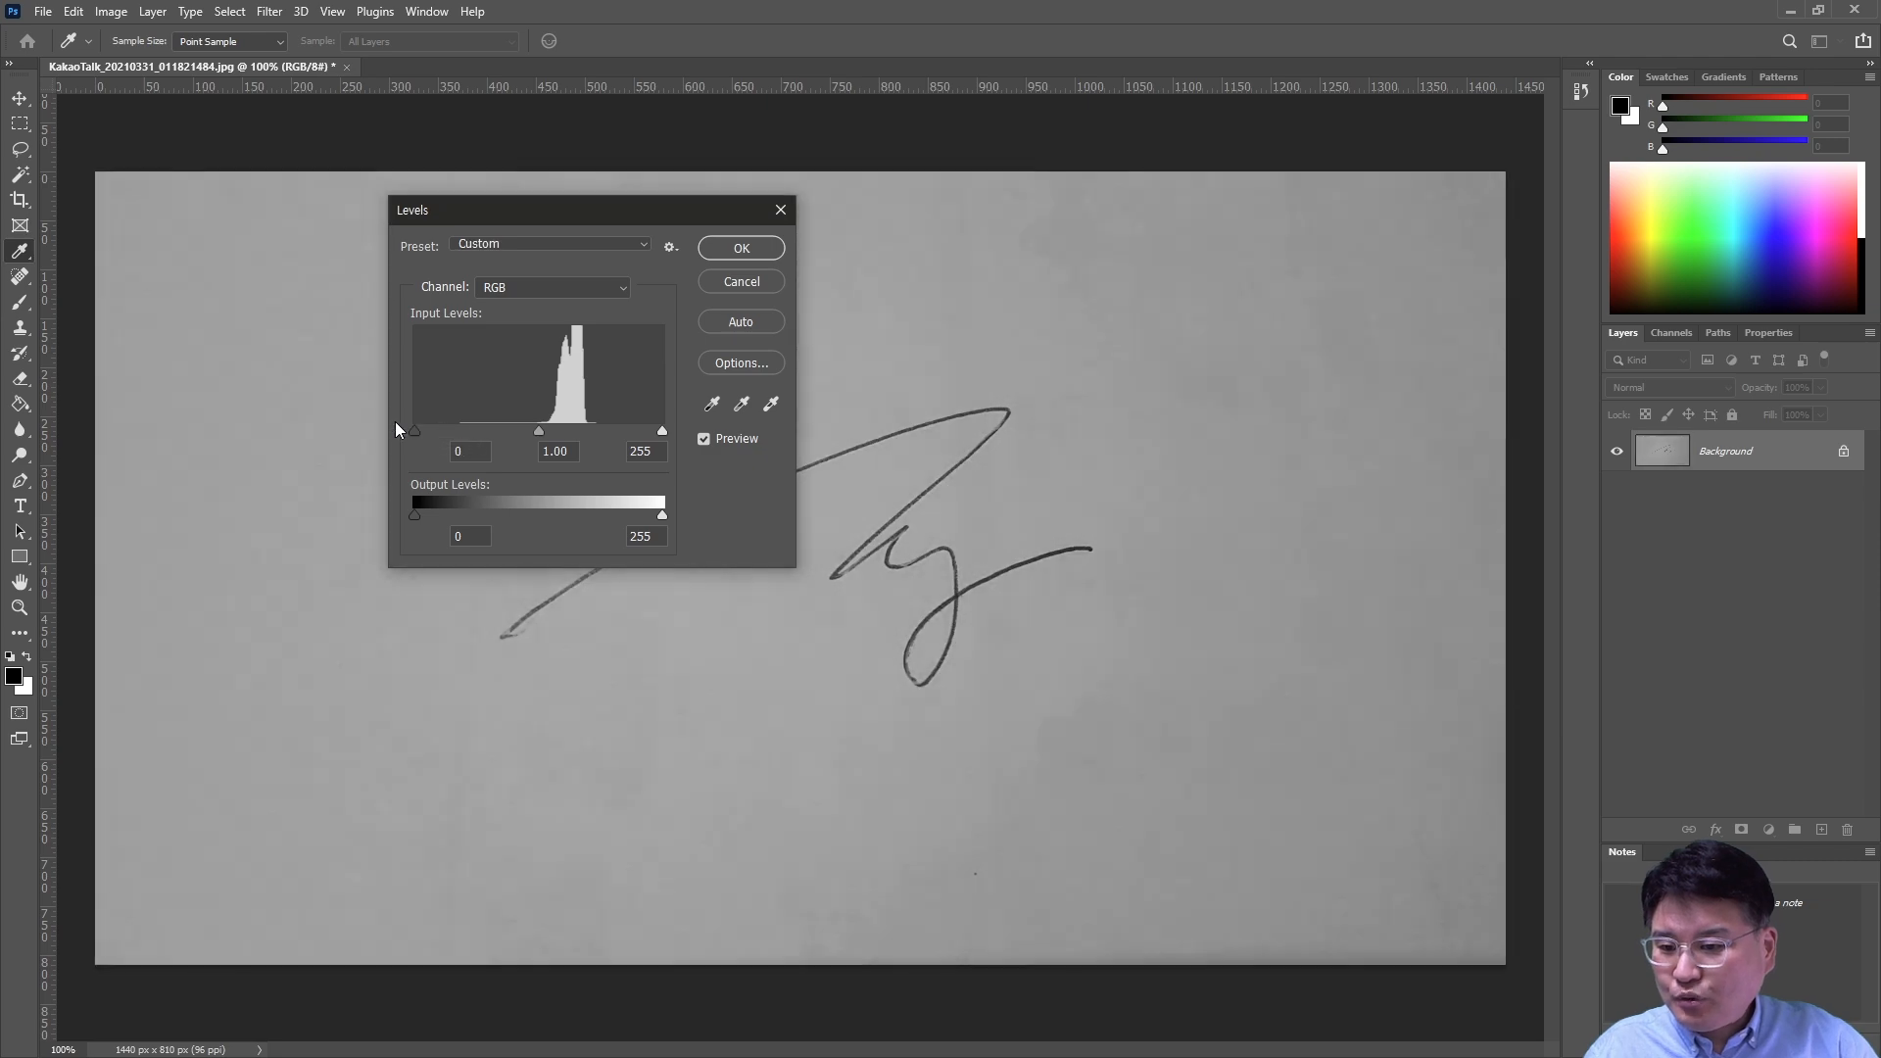
pyautogui.moveTo(643, 427); pyautogui.dragTo(664, 431)
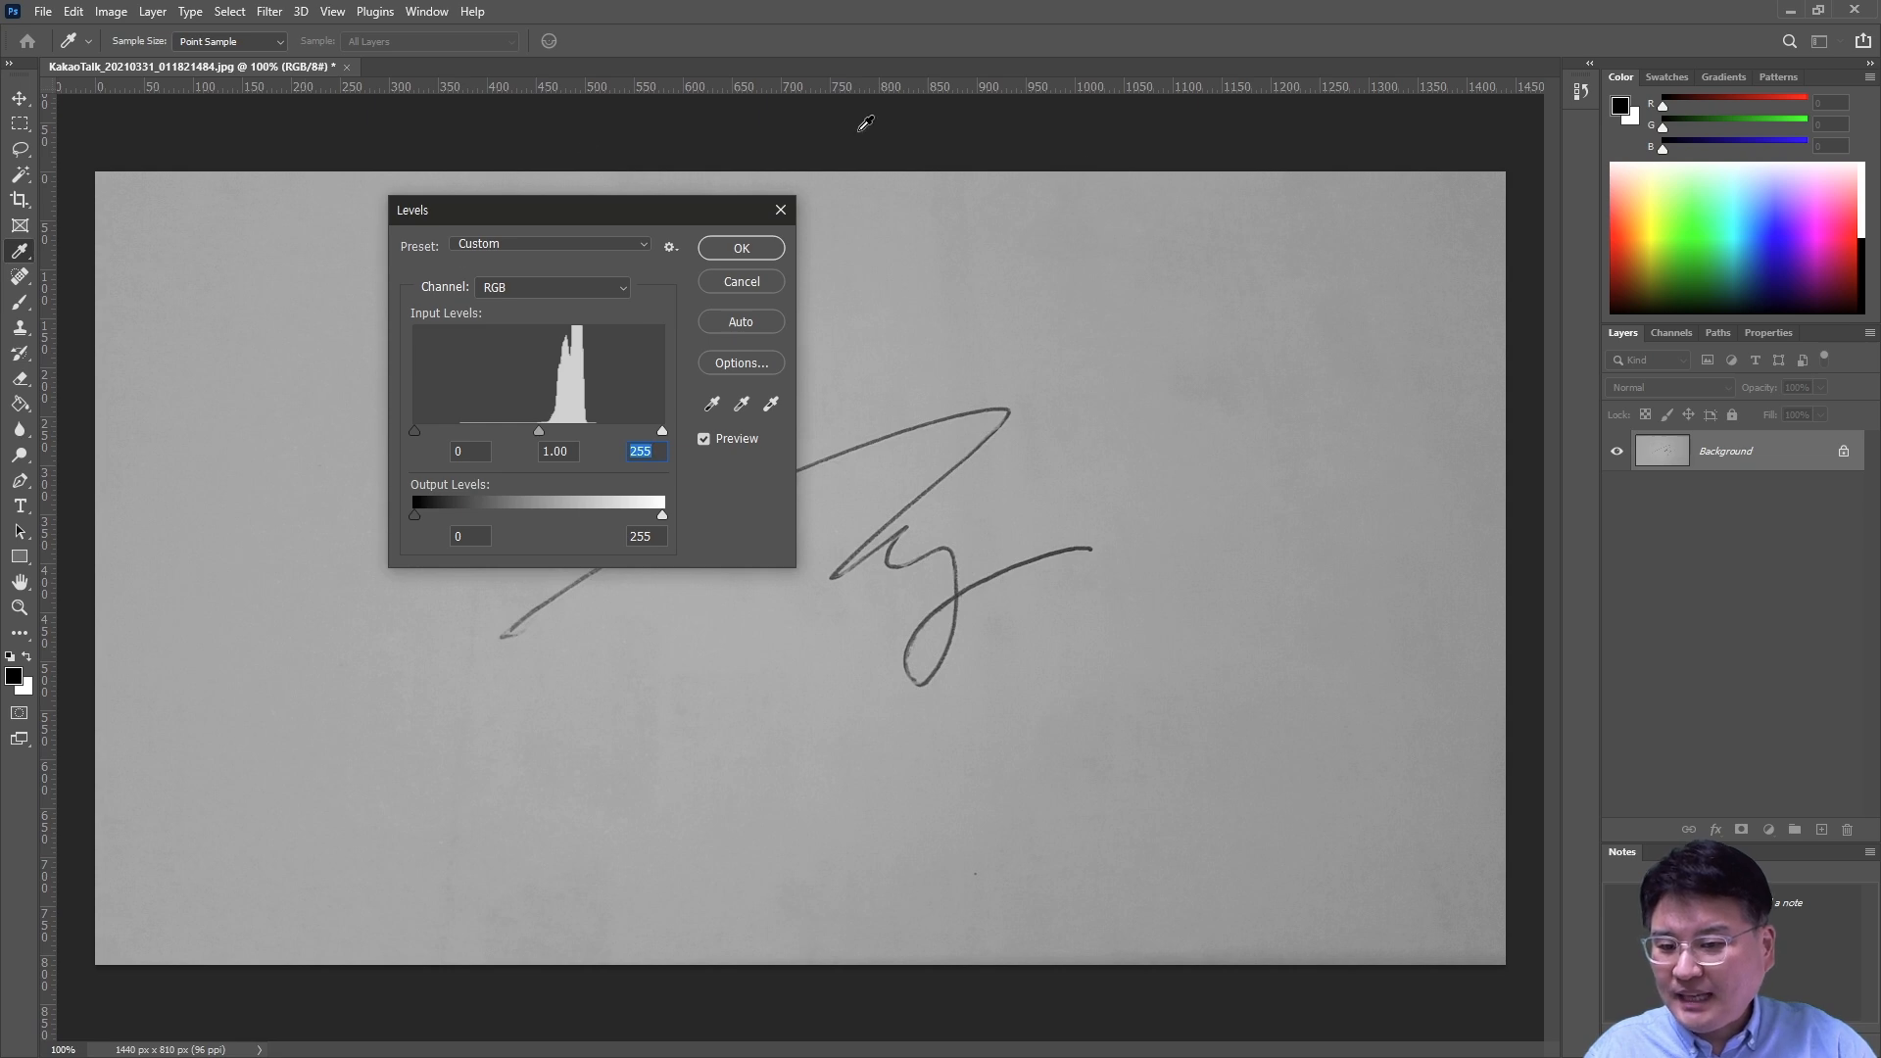
pyautogui.moveTo(538, 431); pyautogui.dragTo(449, 431)
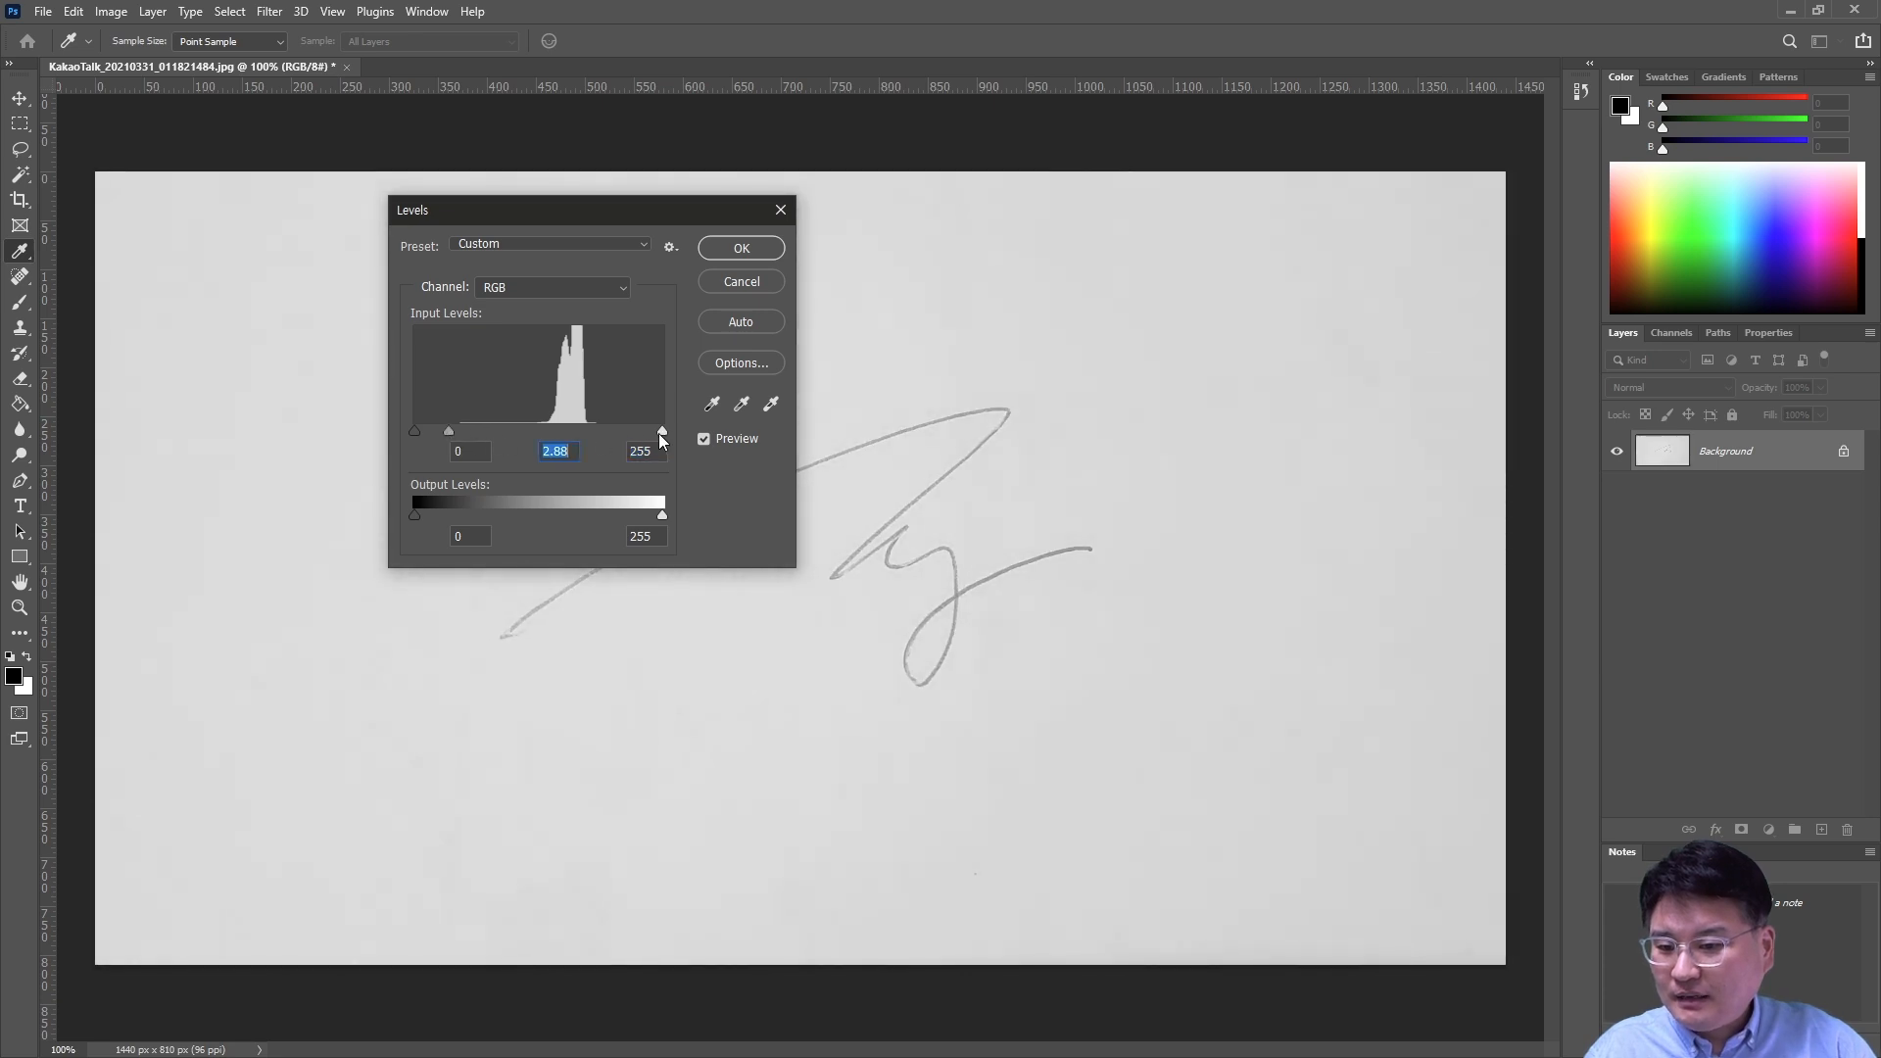
pyautogui.moveTo(661, 433)
pyautogui.mouseDown()
pyautogui.moveTo(478, 430)
pyautogui.moveTo(497, 429)
pyautogui.mouseUp()
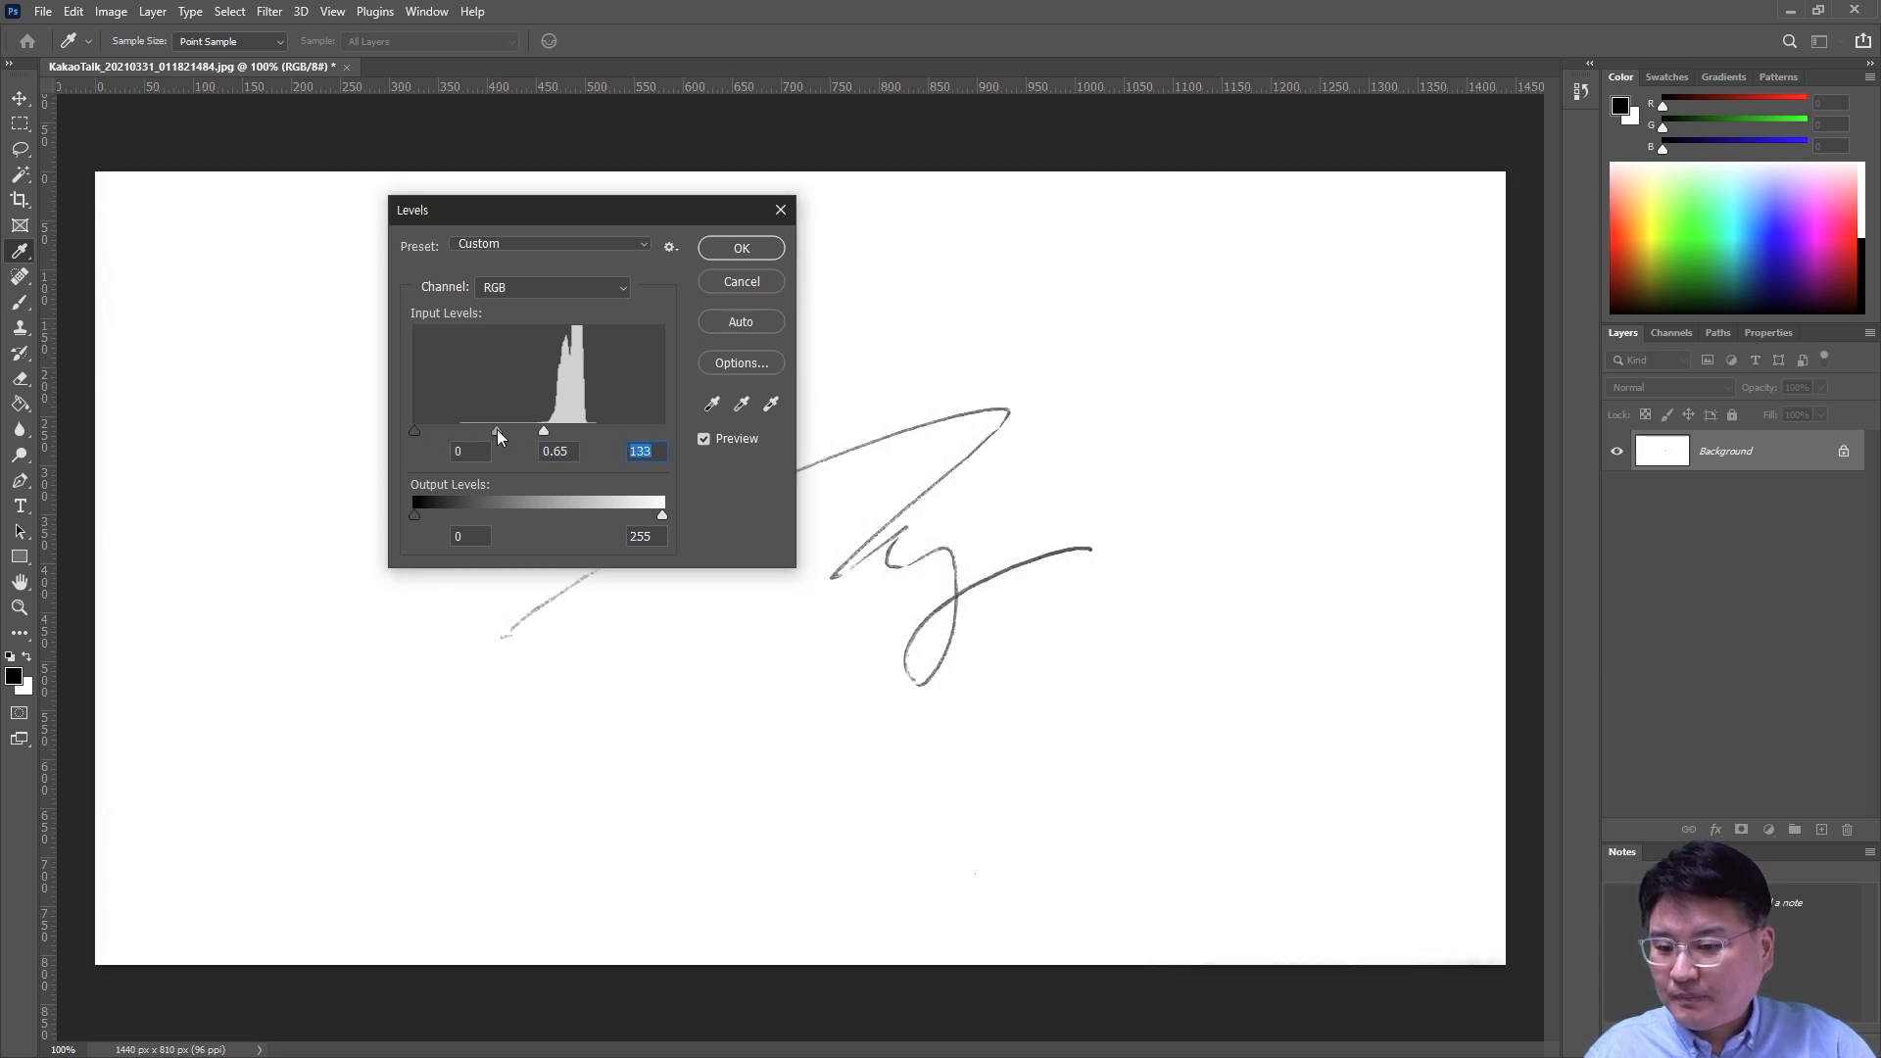
pyautogui.click(741, 282)
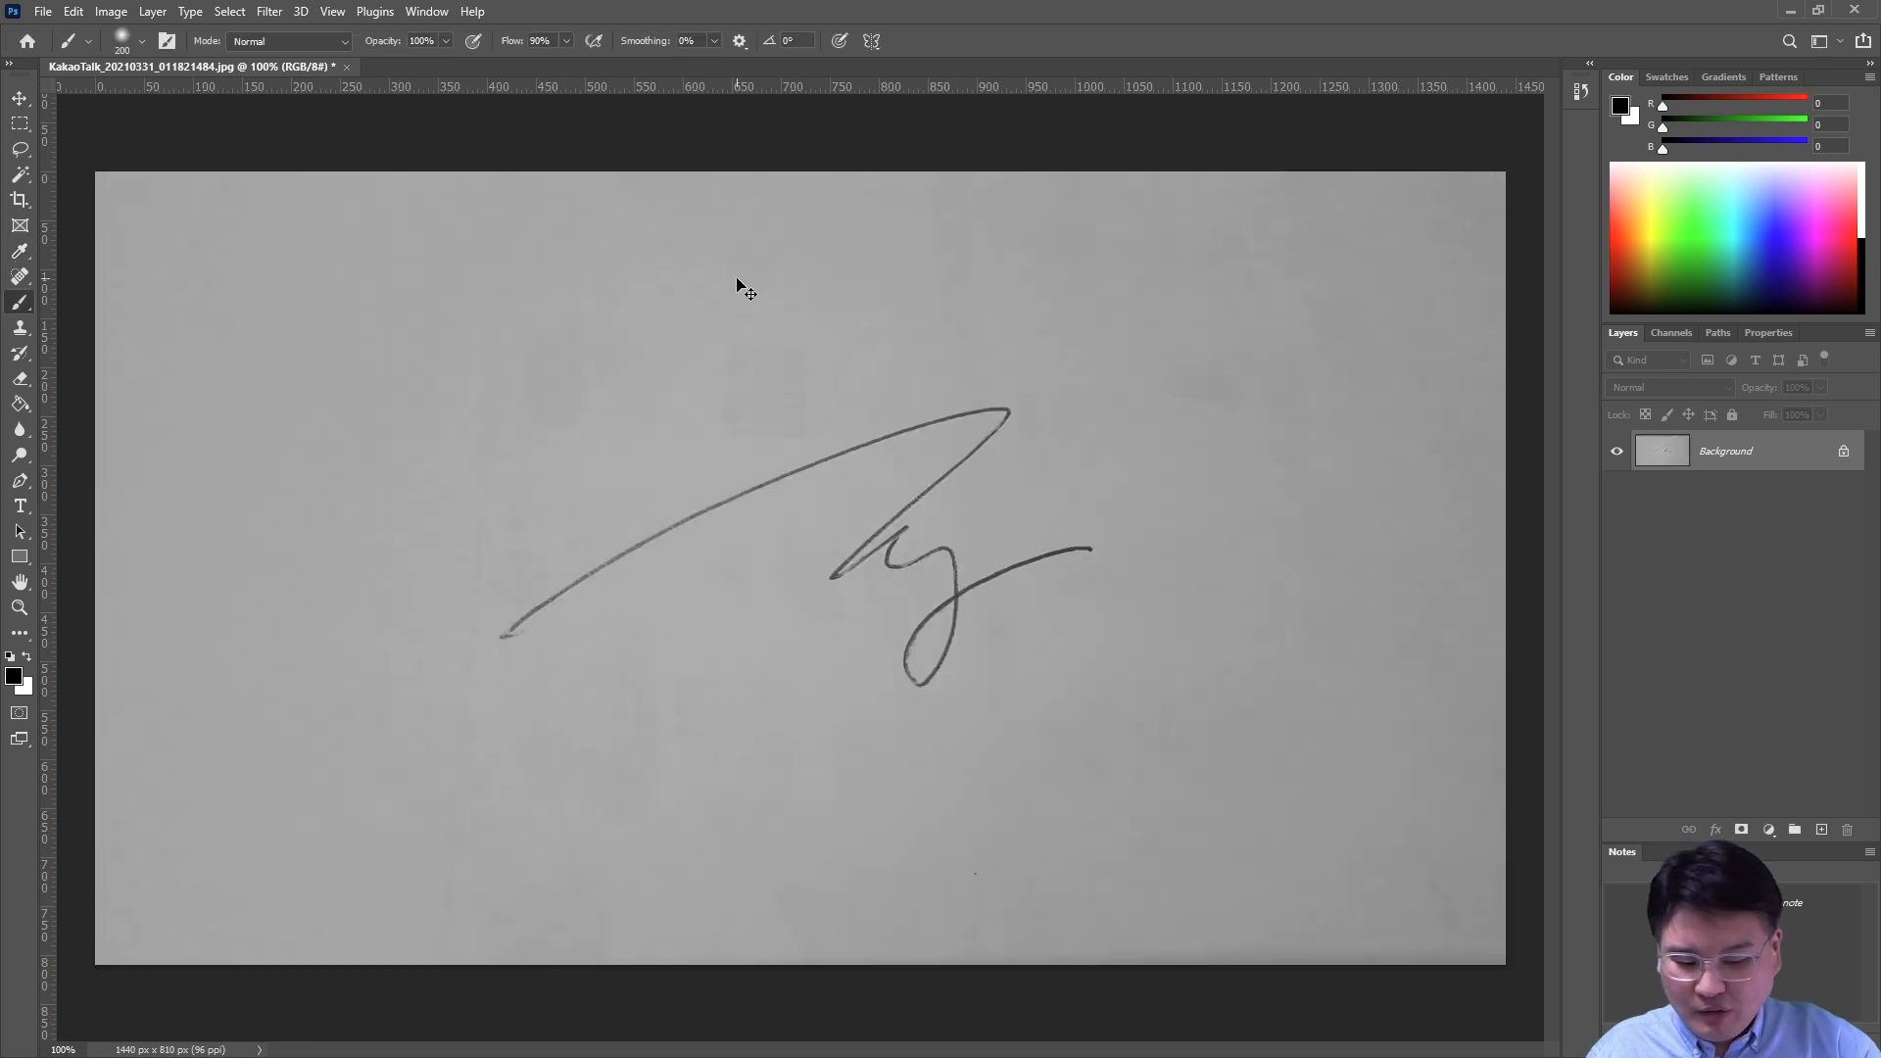
# Apply Levels to the desaturated signature photo with midtone input 0.31 and white input 134.
pyautogui.hotkey('ctrl', 'l')
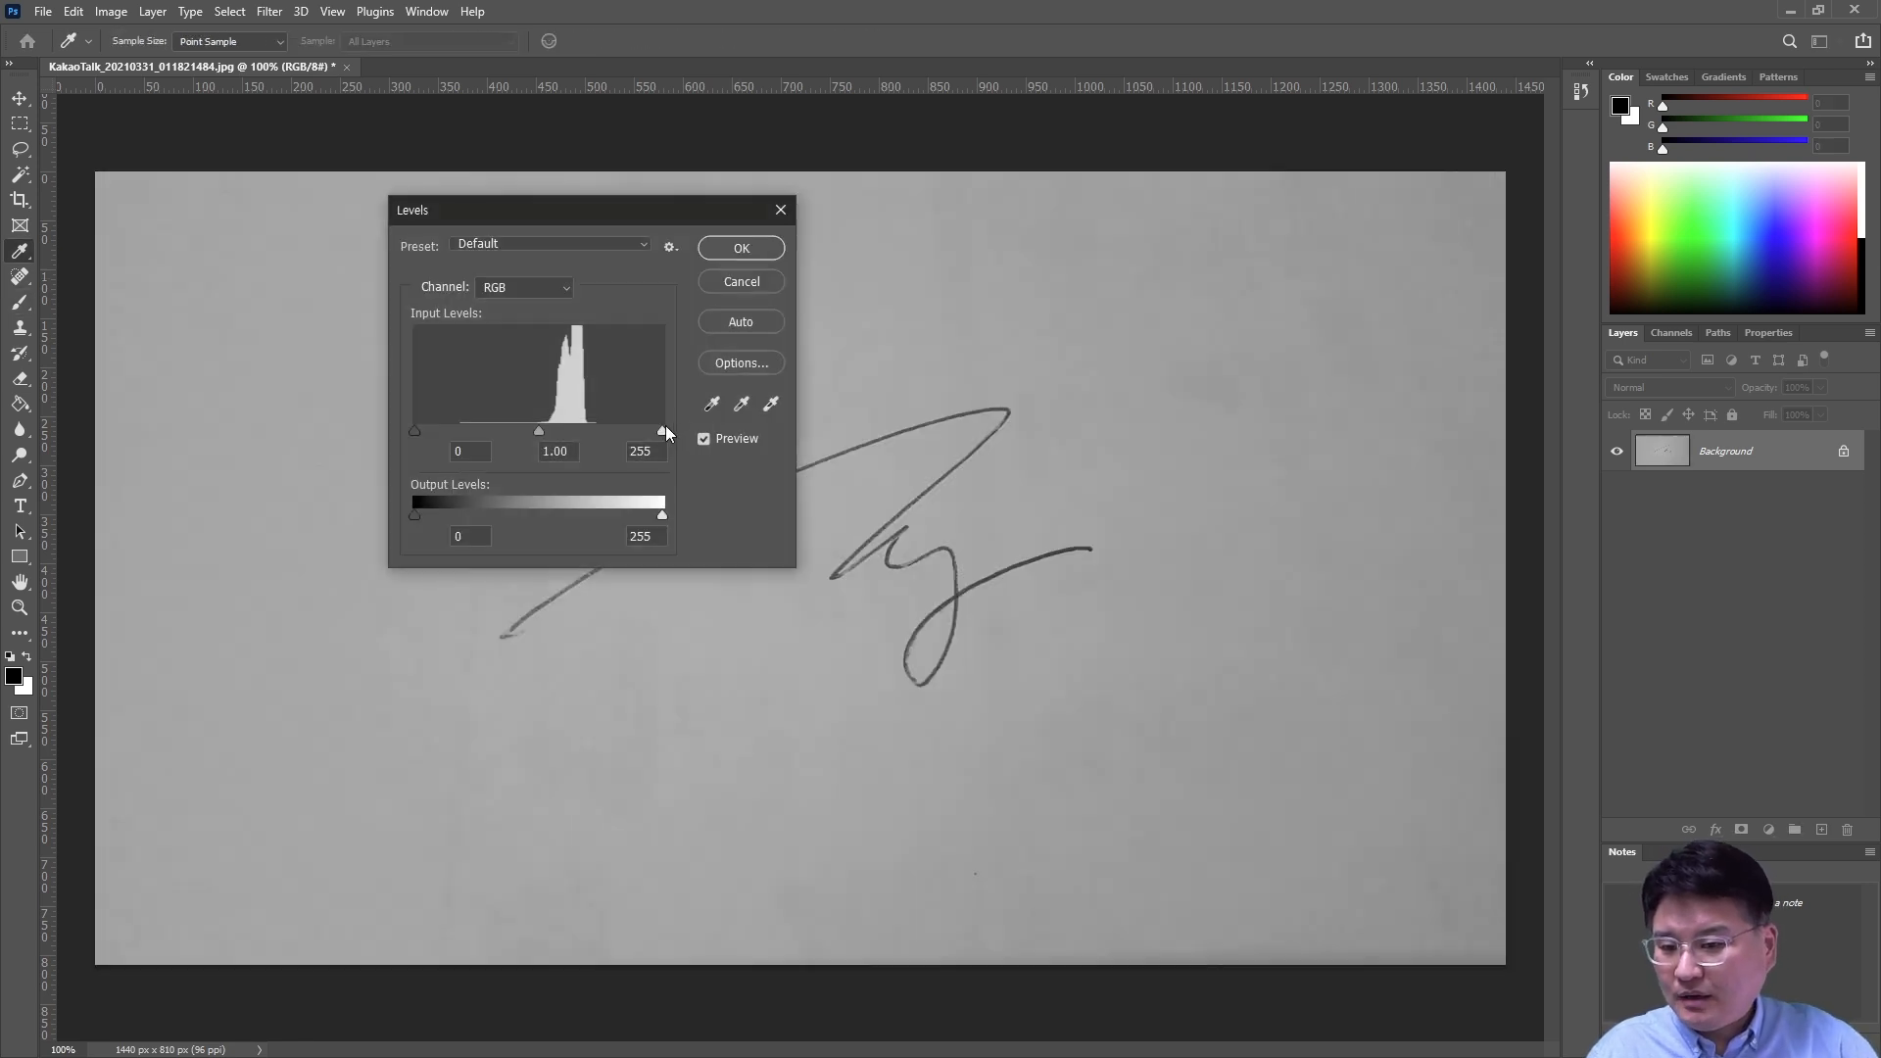
pyautogui.moveTo(664, 431)
pyautogui.mouseDown()
pyautogui.moveTo(549, 431)
pyautogui.moveTo(692, 433)
pyautogui.mouseUp()
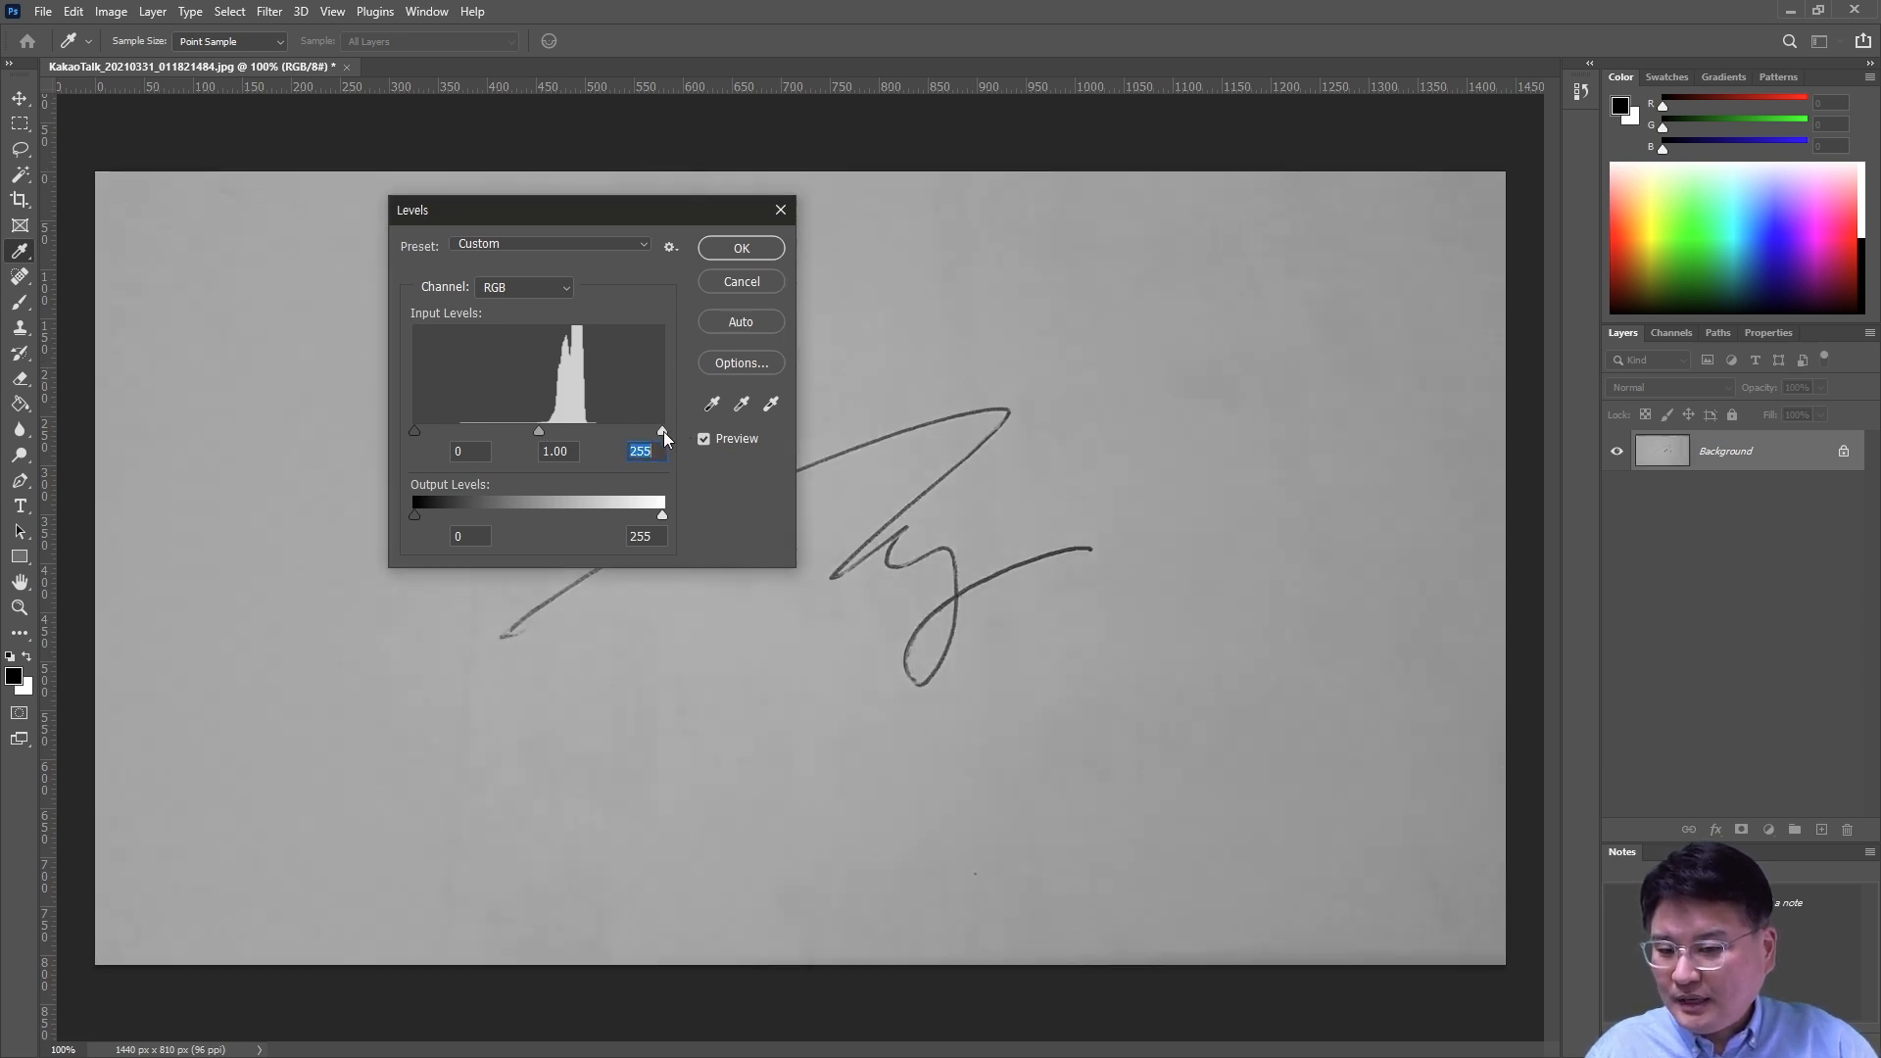
pyautogui.moveTo(663, 431)
pyautogui.mouseDown()
pyautogui.moveTo(498, 428)
pyautogui.moveTo(519, 429)
pyautogui.mouseUp()
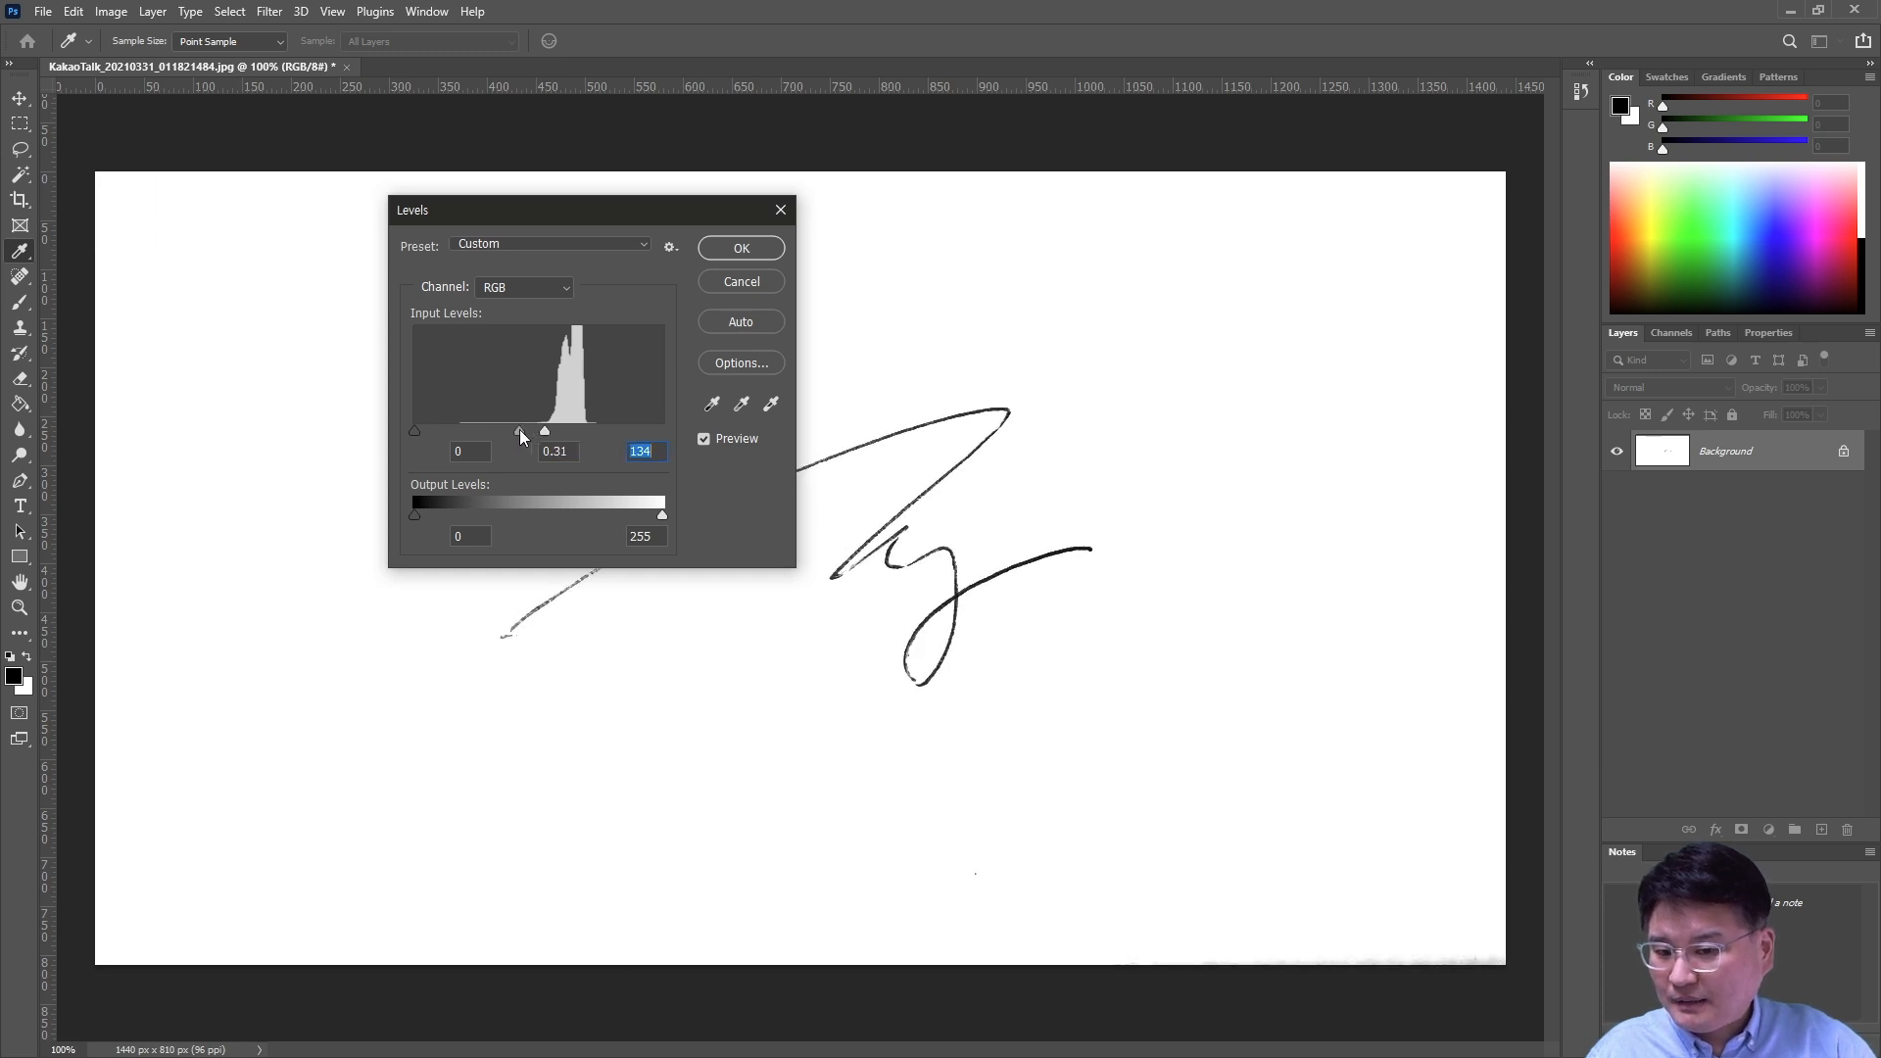
pyautogui.click(740, 248)
pyautogui.press('b')
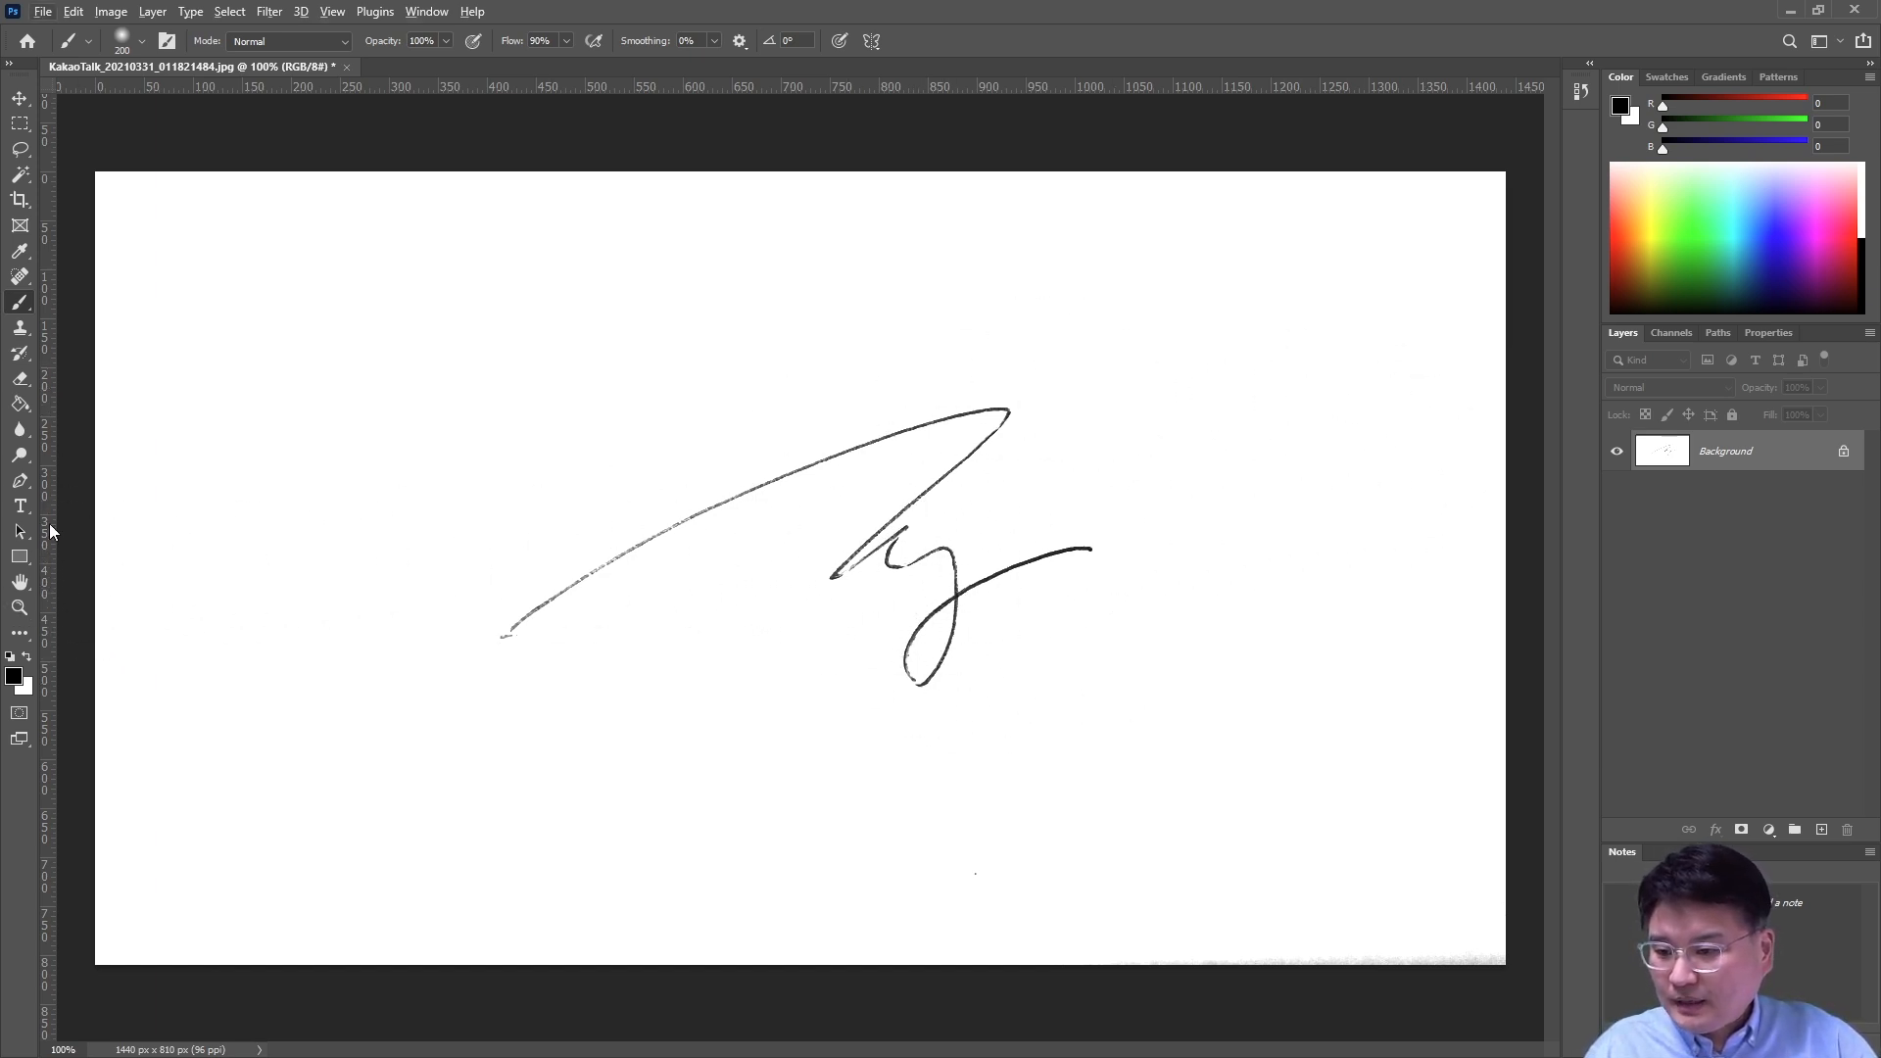
# Examine the line quality and continuity of the signature strokes up close, at magnifications up to 400%.
pyautogui.click(20, 607)
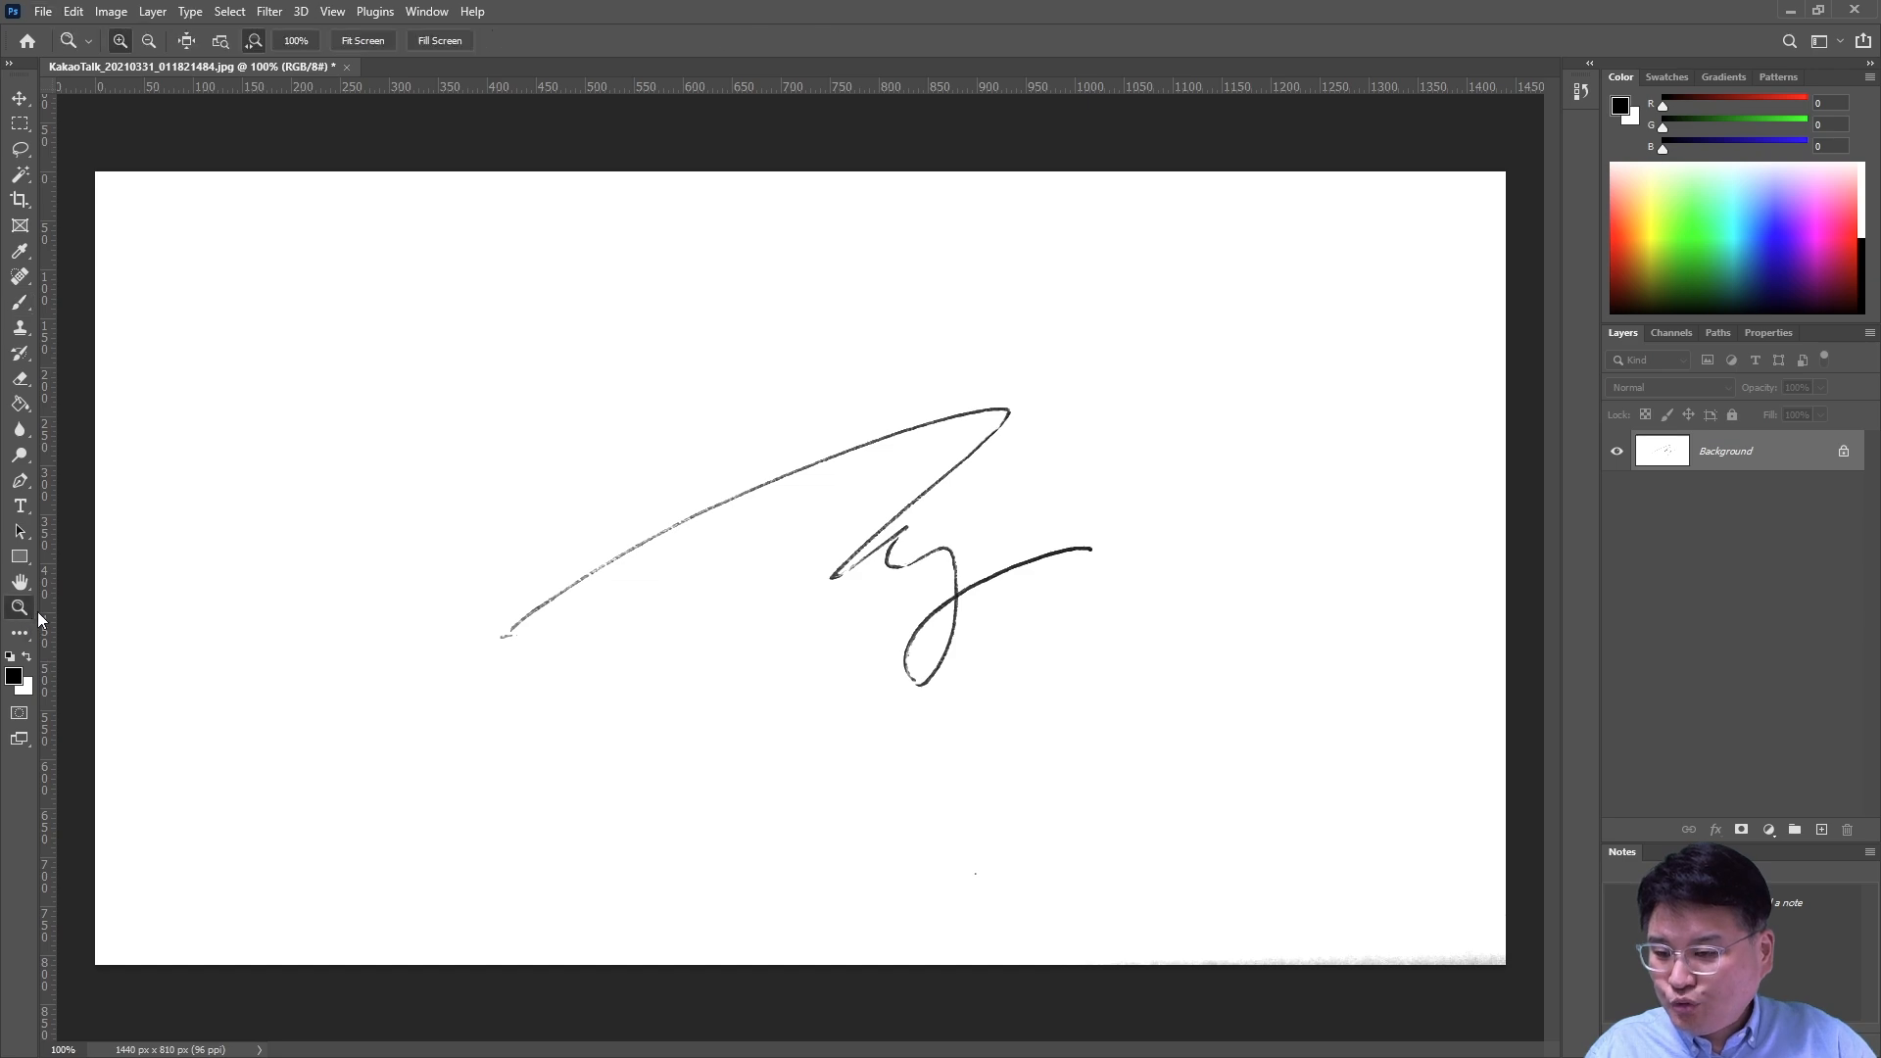
pyautogui.moveTo(776, 555); pyautogui.dragTo(786, 547)
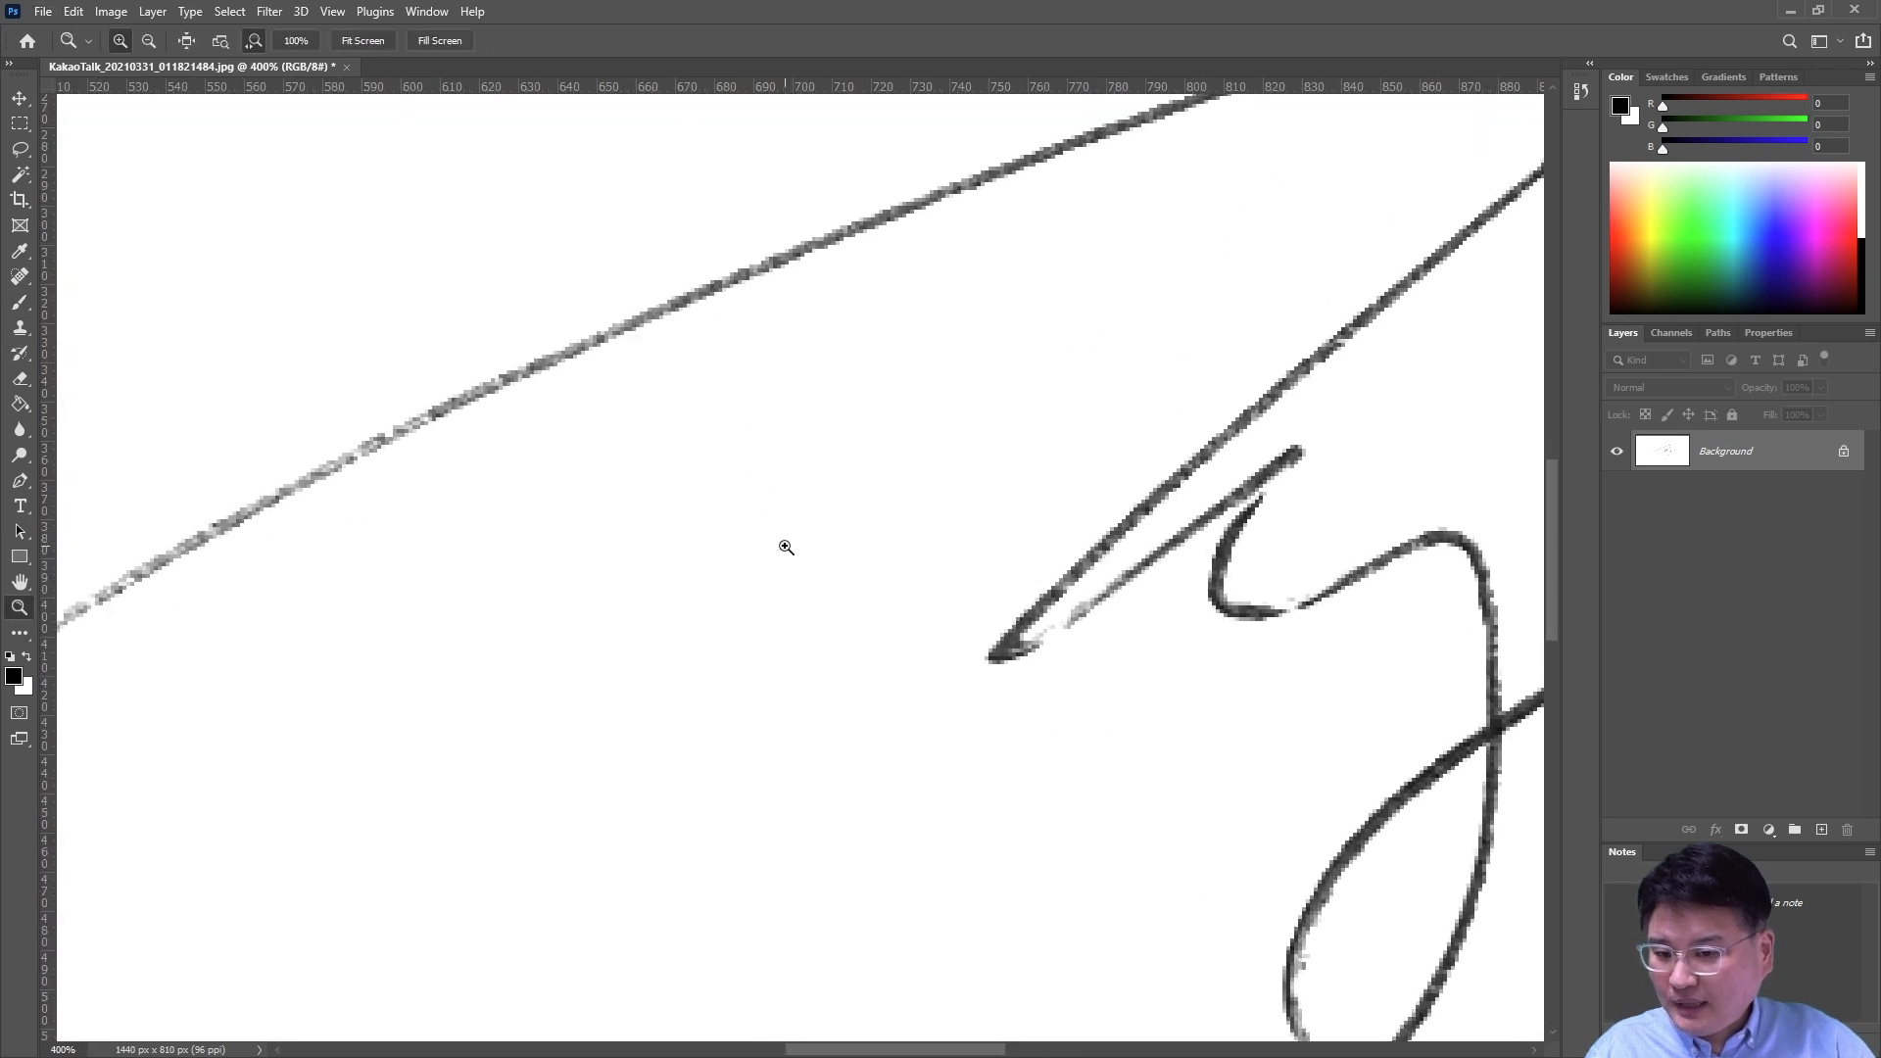
pyautogui.keyDown('alt'); pyautogui.click(790, 544); pyautogui.keyUp('alt')
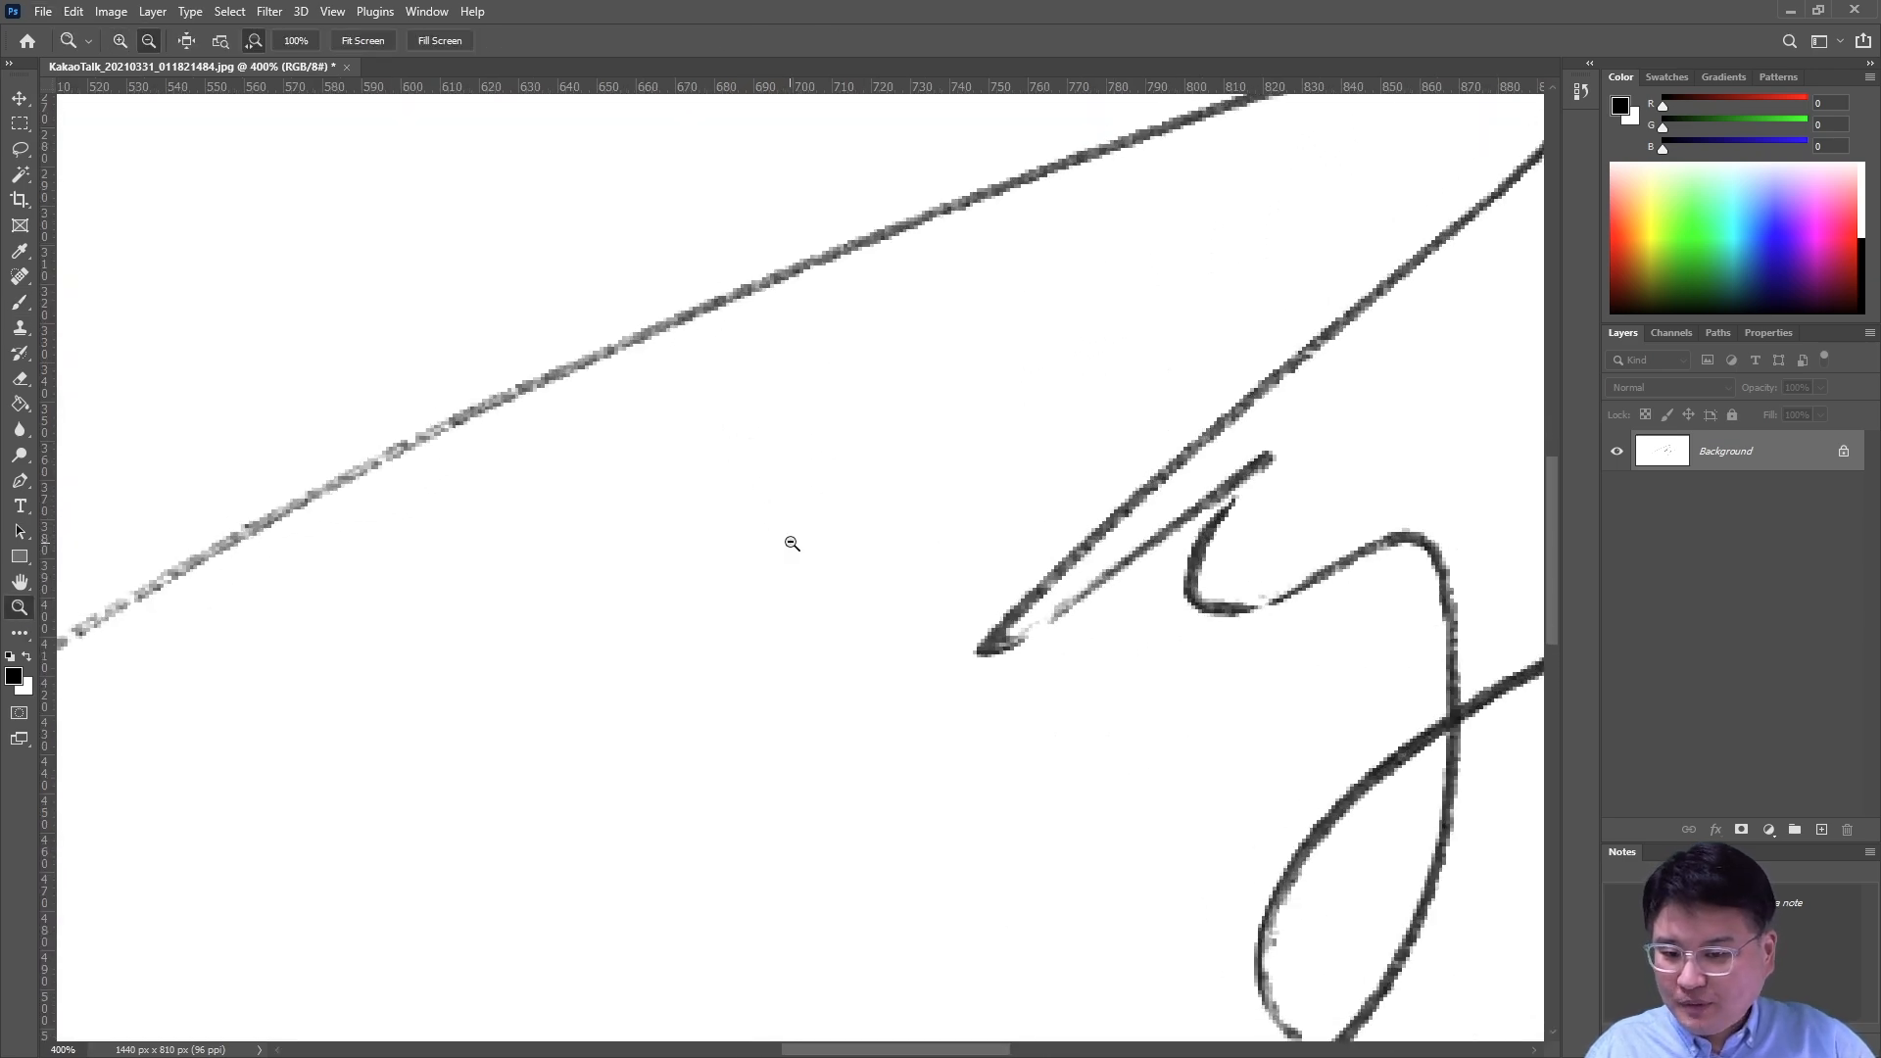
pyautogui.keyDown('alt'); pyautogui.click(791, 543); pyautogui.keyUp('alt')
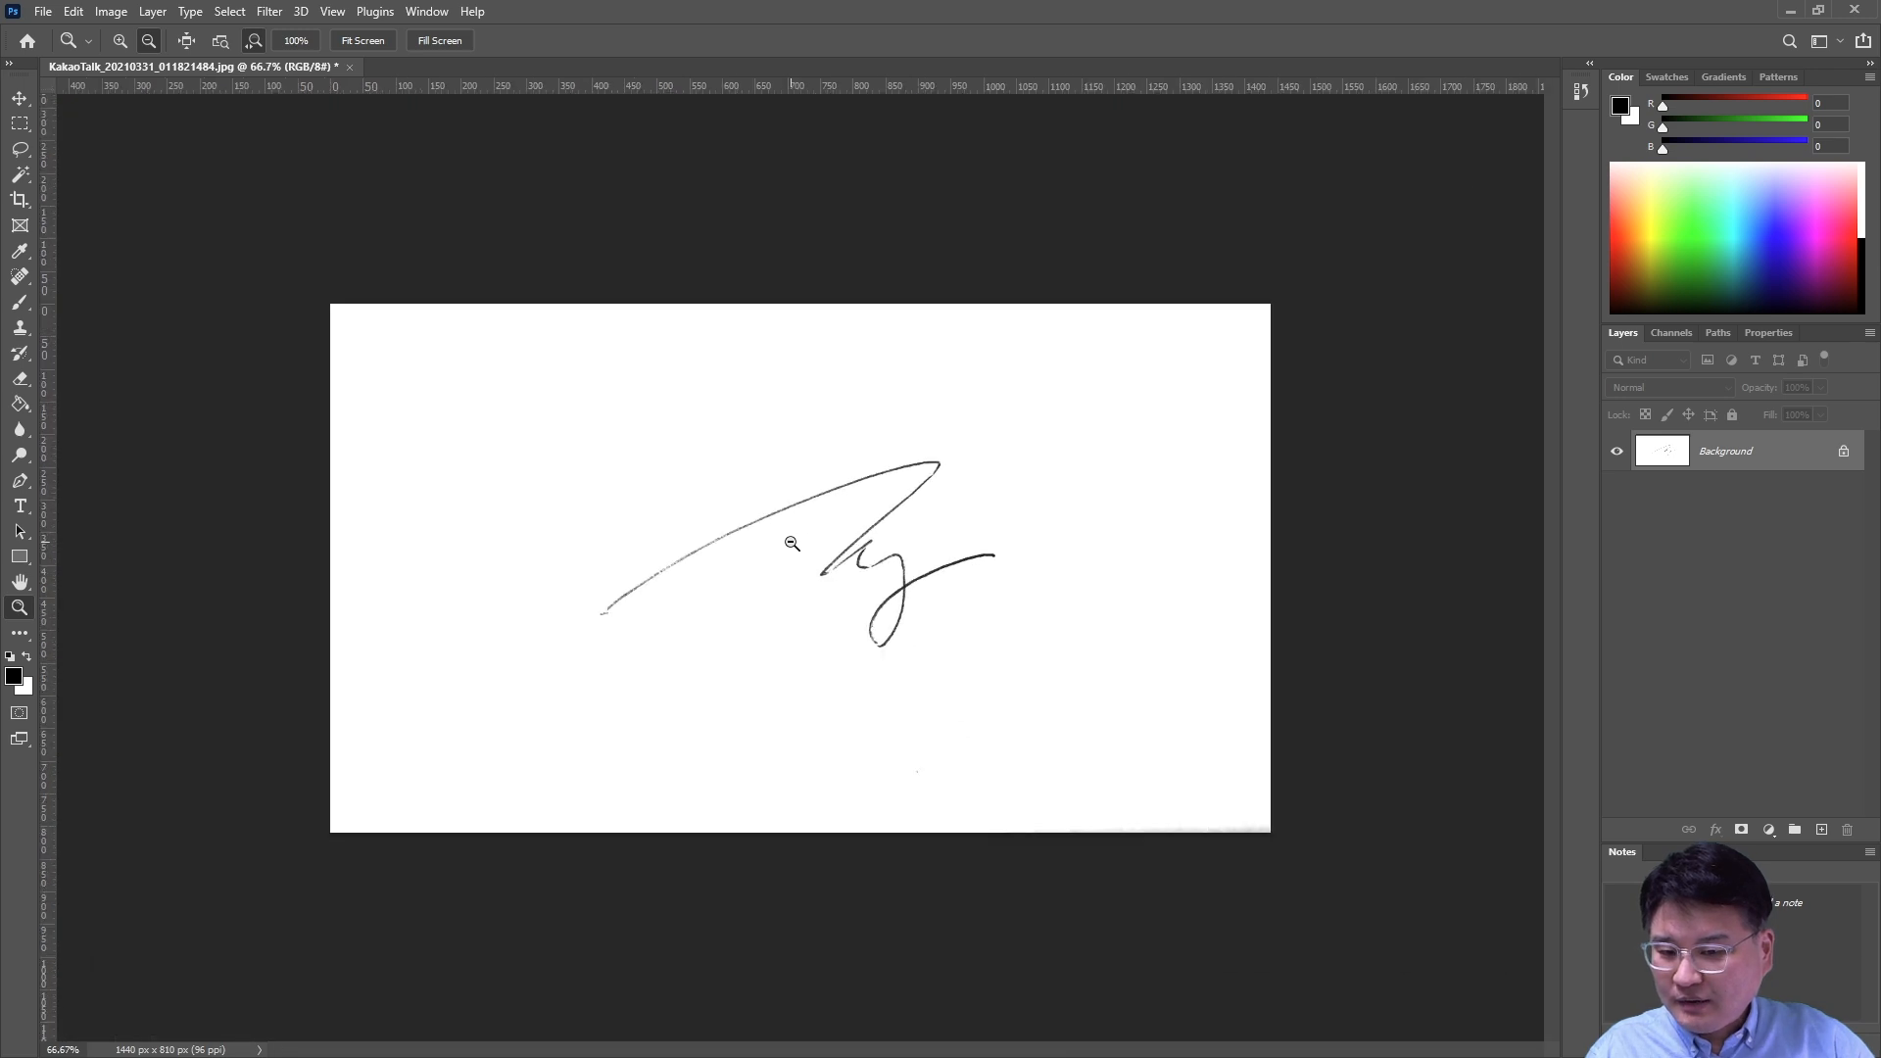
pyautogui.moveTo(791, 543); pyautogui.dragTo(792, 543)
pyautogui.keyDown('alt'); pyautogui.click(792, 543); pyautogui.keyUp('alt')
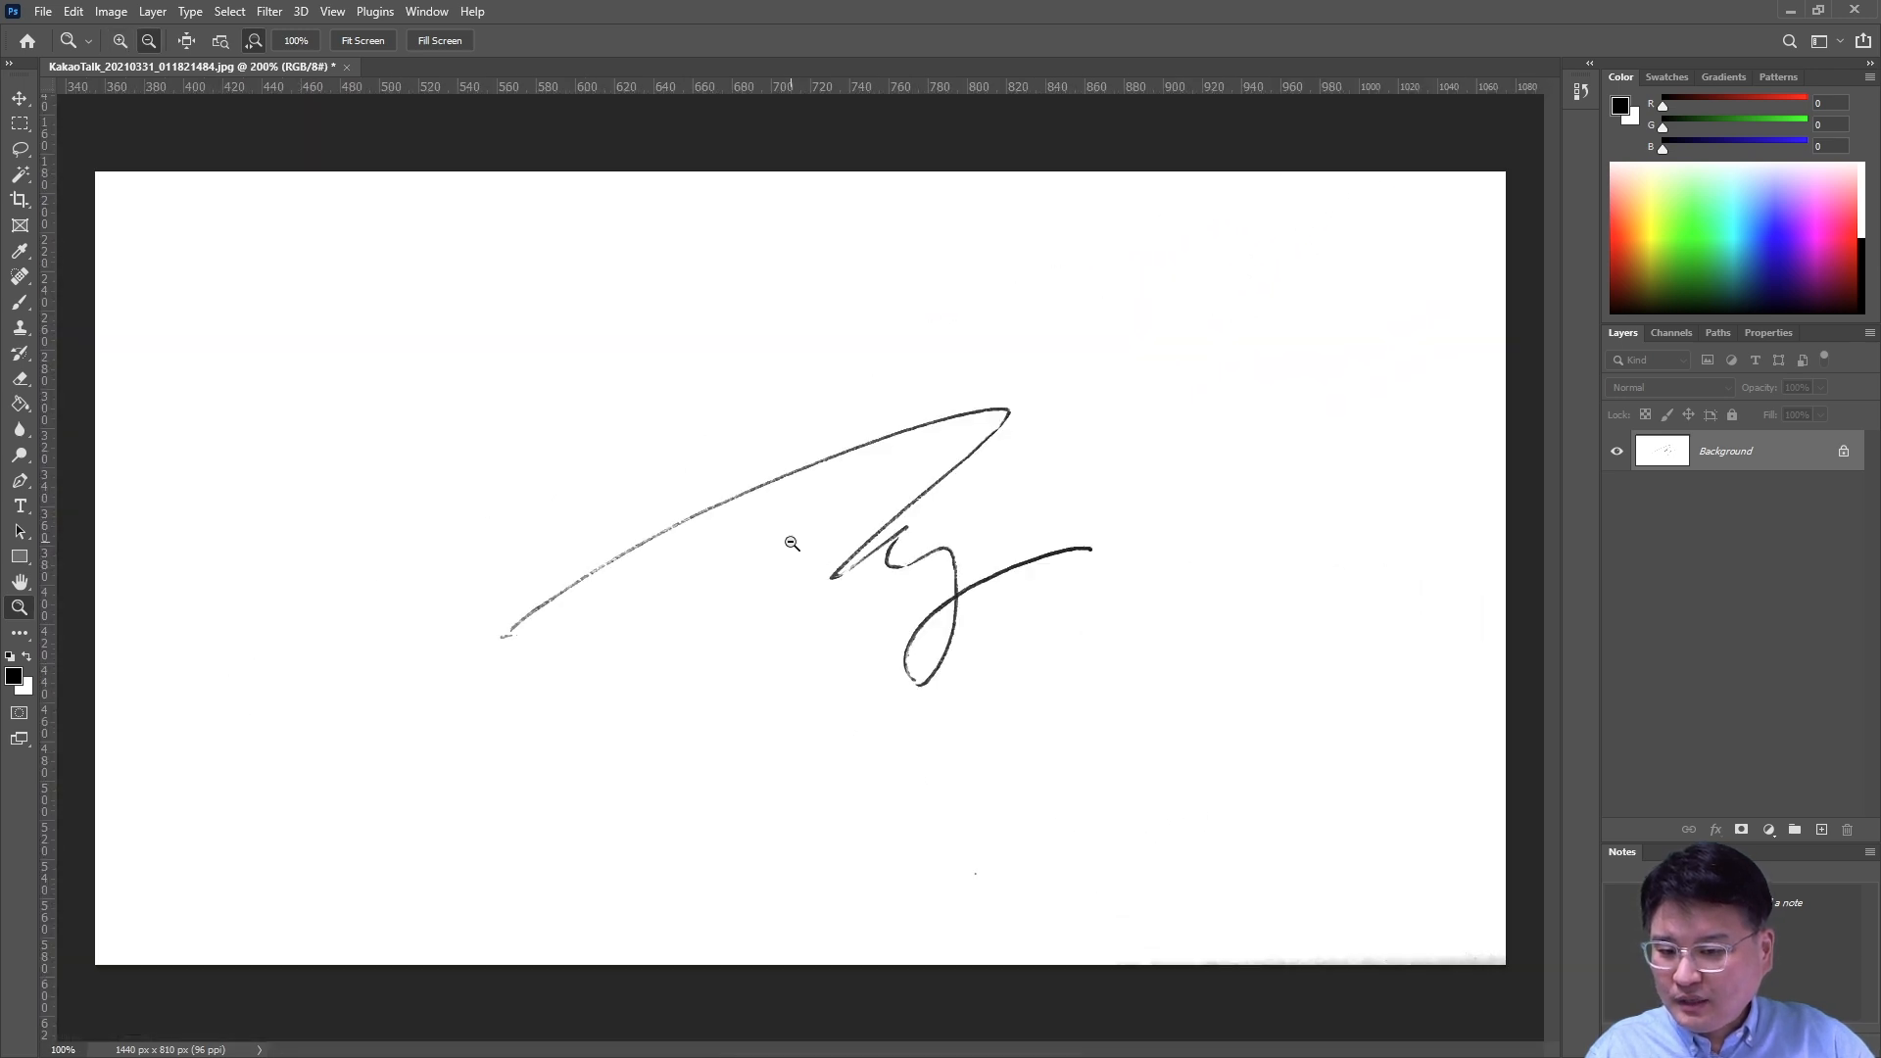
pyautogui.click(792, 542)
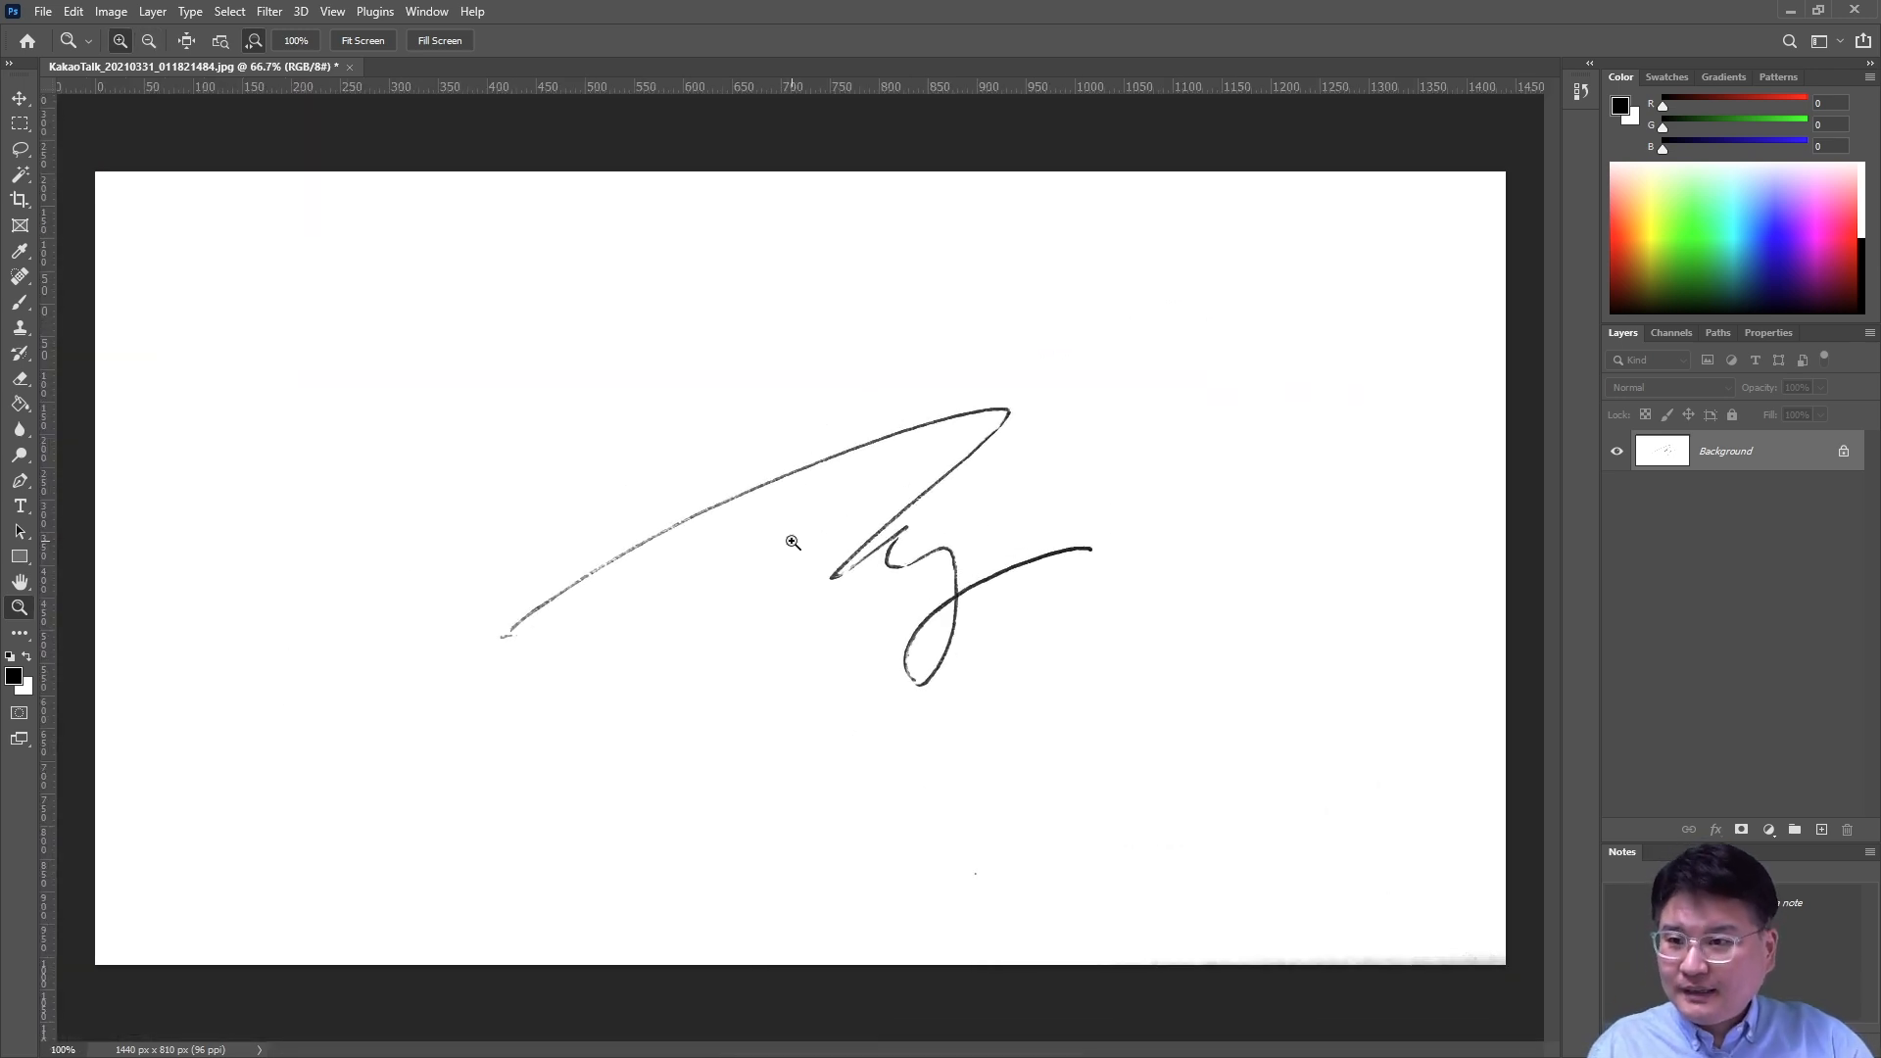
pyautogui.click(842, 534)
pyautogui.click(744, 535)
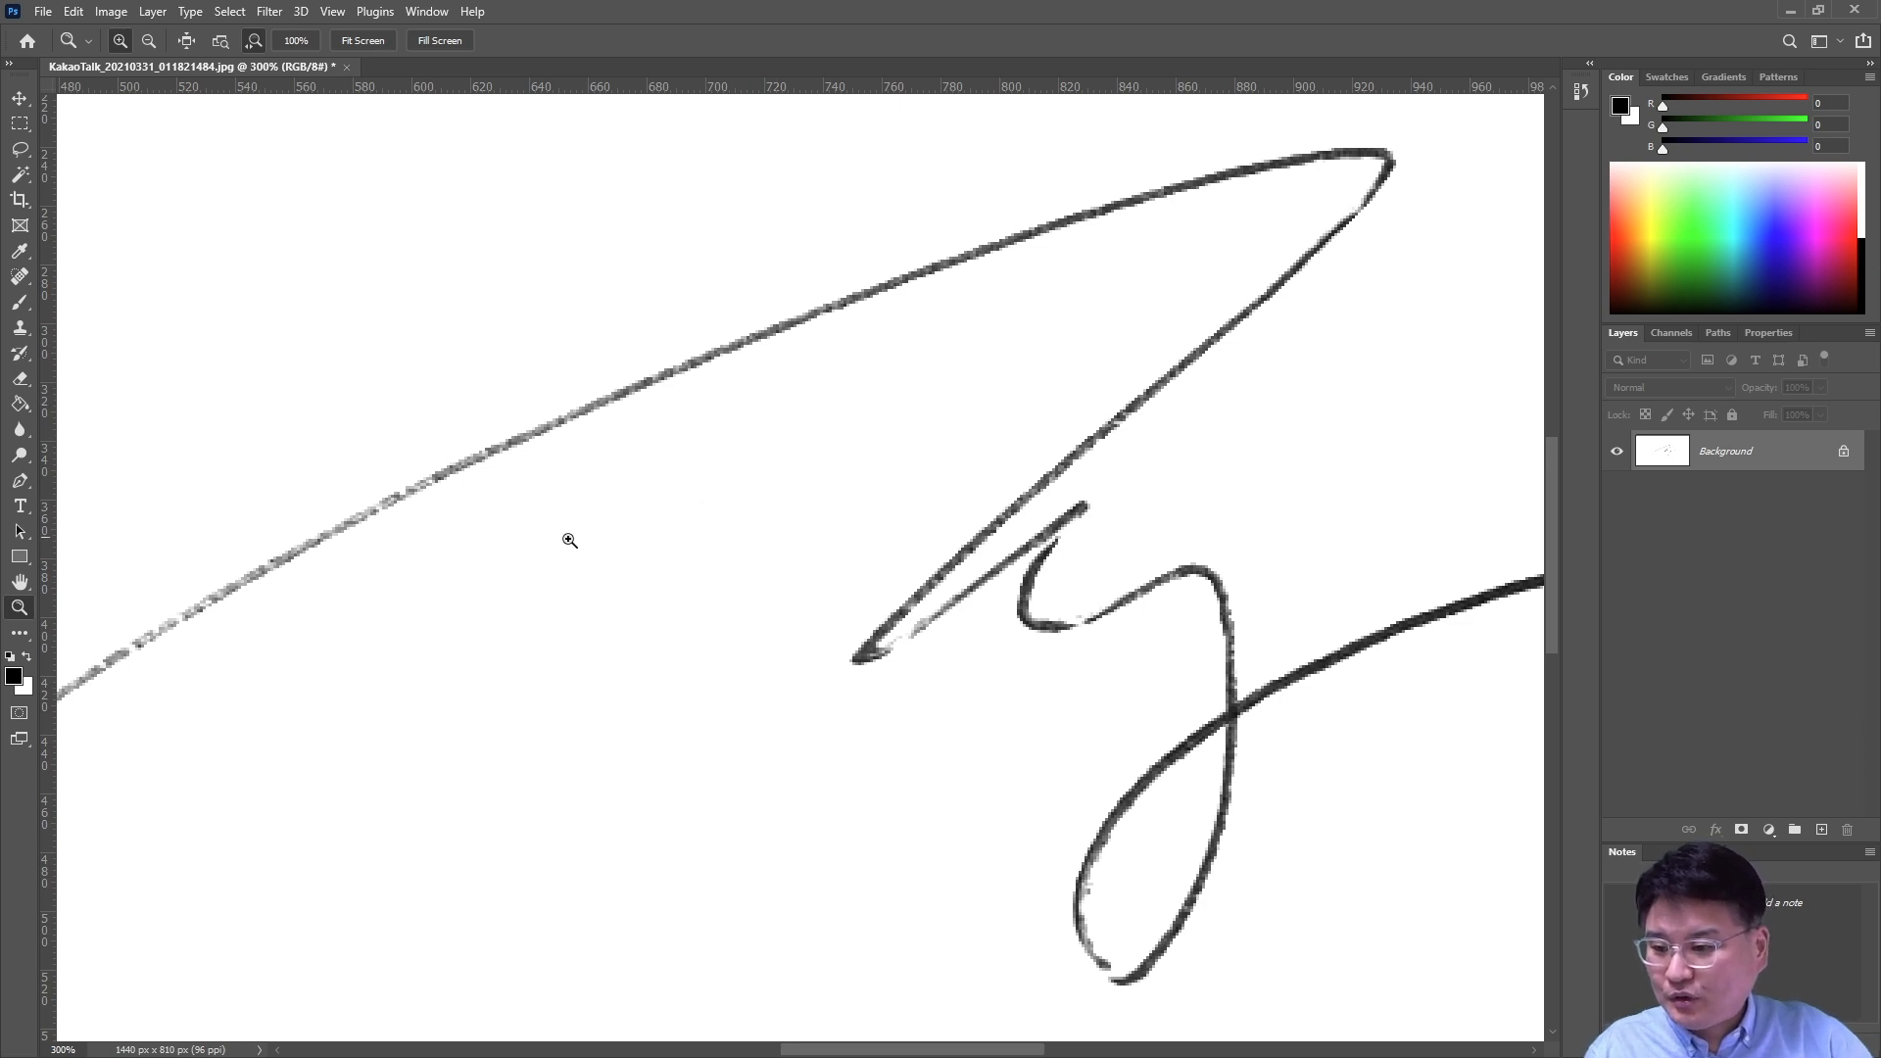
pyautogui.click(20, 584)
pyautogui.moveTo(432, 533)
pyautogui.mouseDown()
pyautogui.moveTo(630, 470)
pyautogui.moveTo(1138, 504)
pyautogui.moveTo(689, 433)
pyautogui.moveTo(454, 651)
pyautogui.moveTo(731, 503)
pyautogui.moveTo(503, 563)
pyautogui.mouseUp()
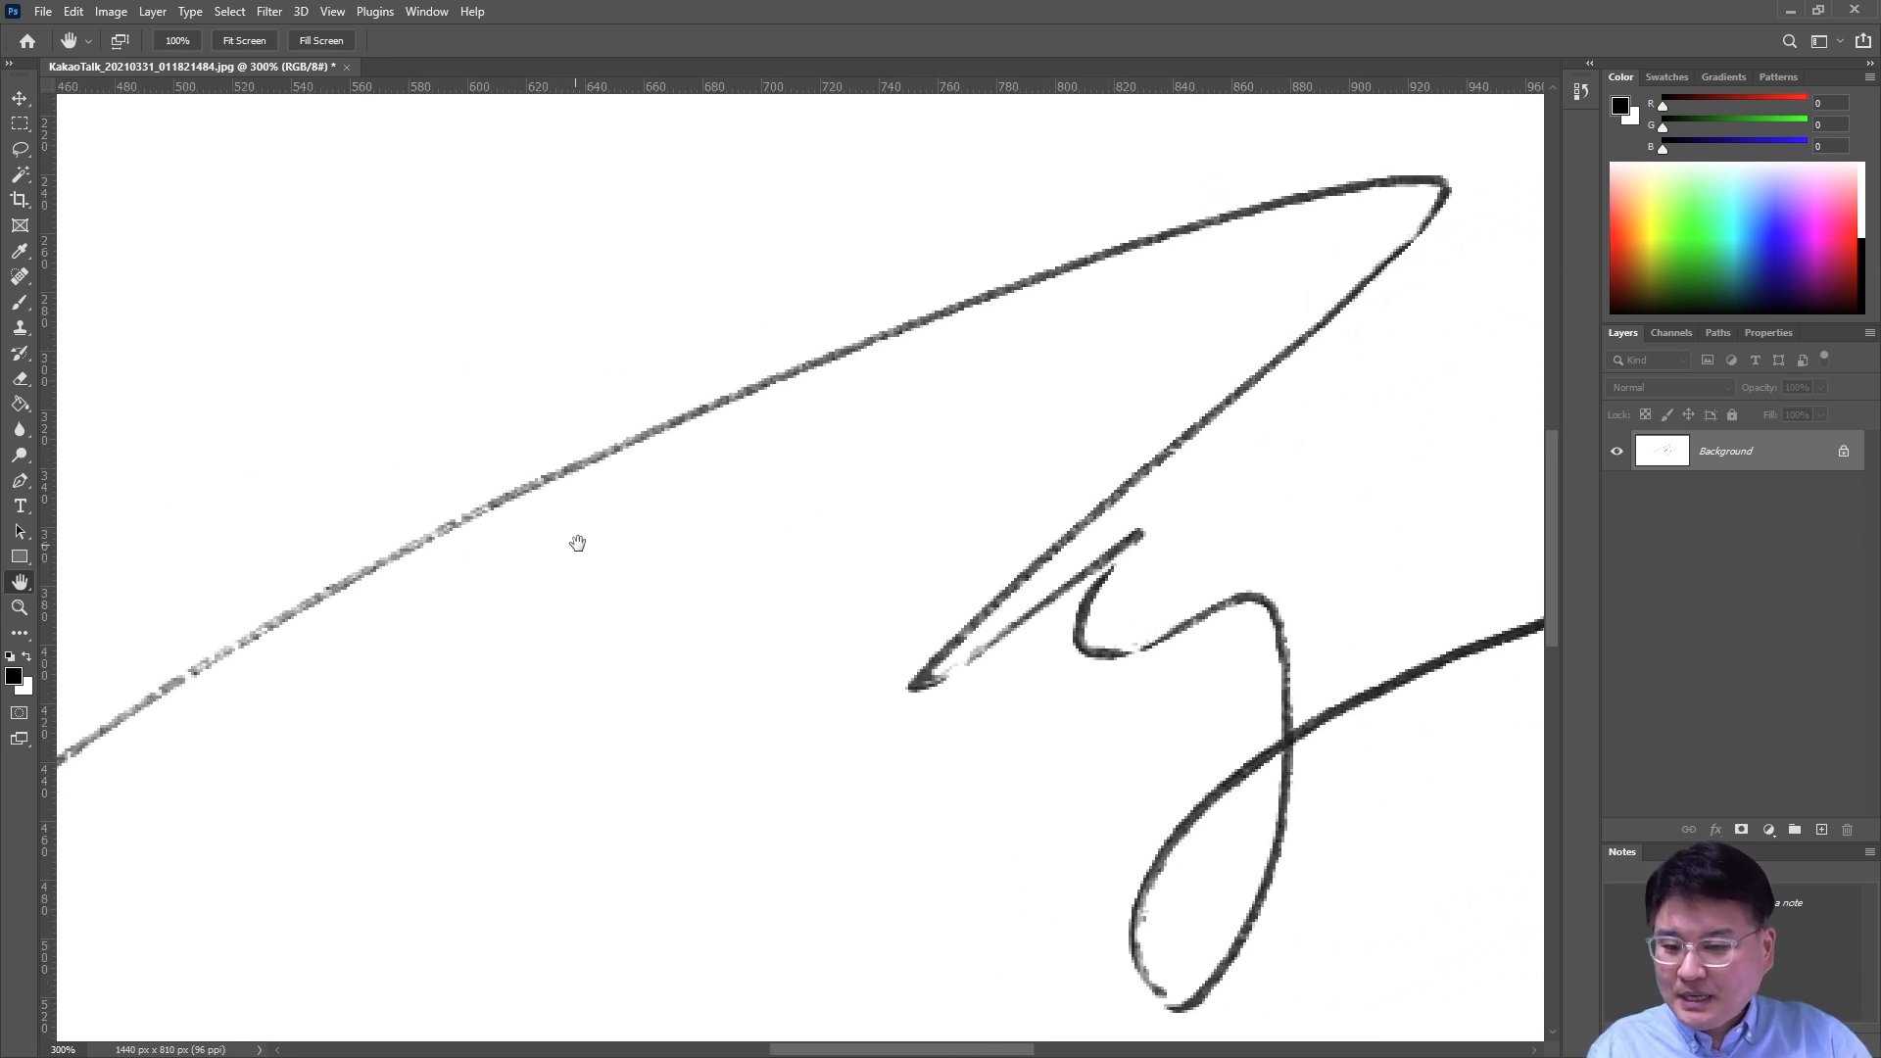
pyautogui.moveTo(902, 512); pyautogui.dragTo(844, 483)
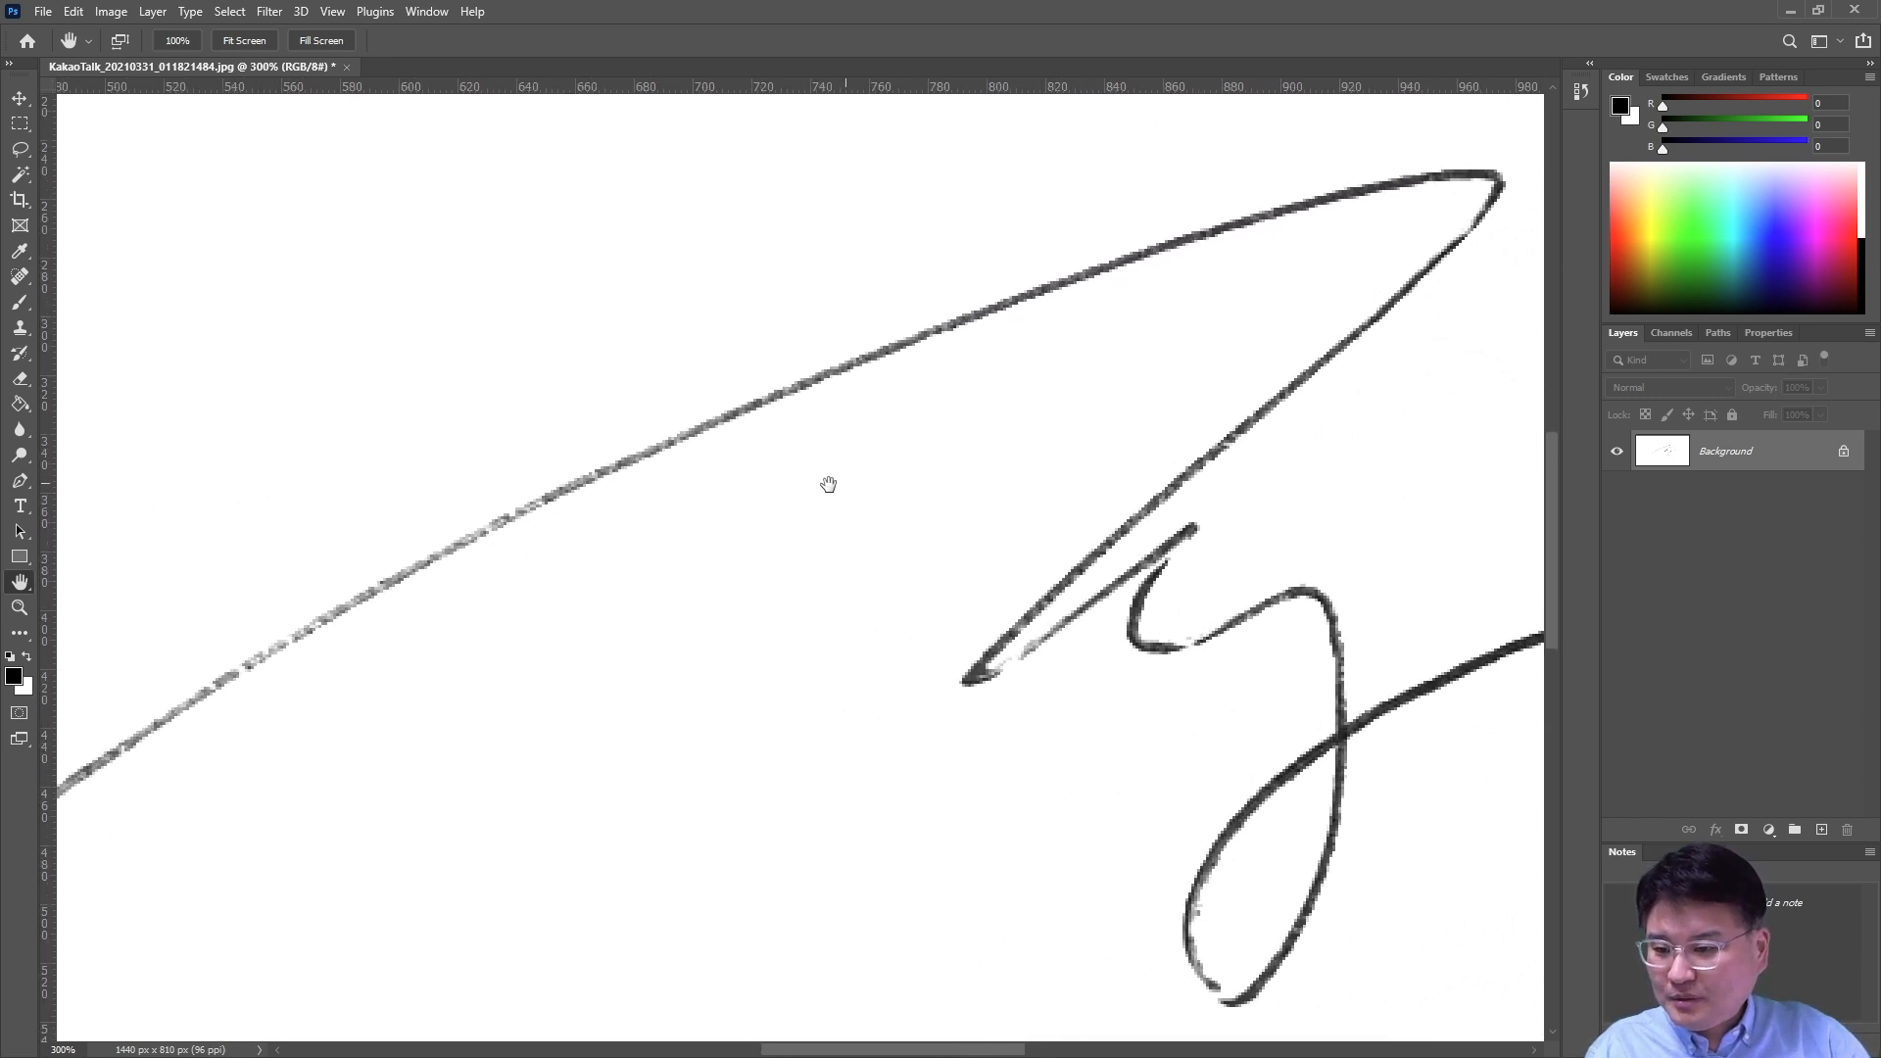
pyautogui.click(21, 609)
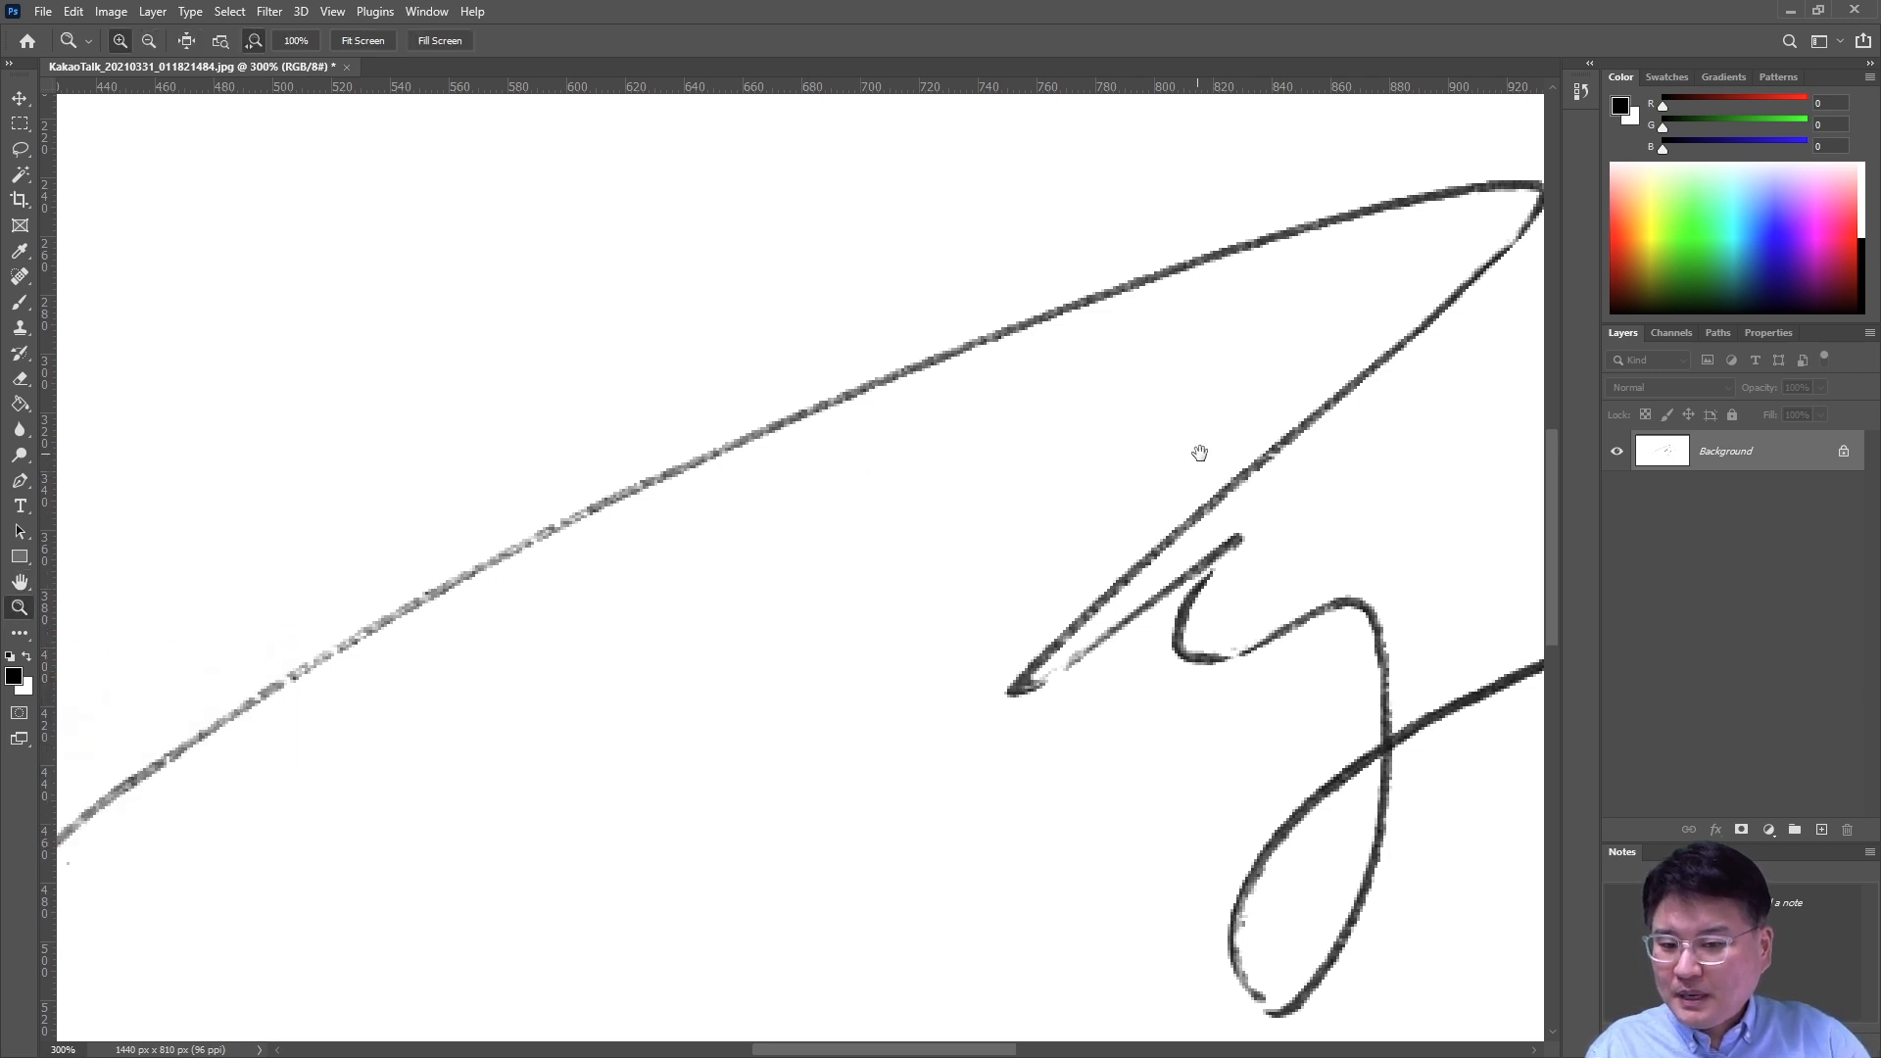
pyautogui.moveTo(1197, 449); pyautogui.dragTo(1152, 512)
pyautogui.click(1084, 470)
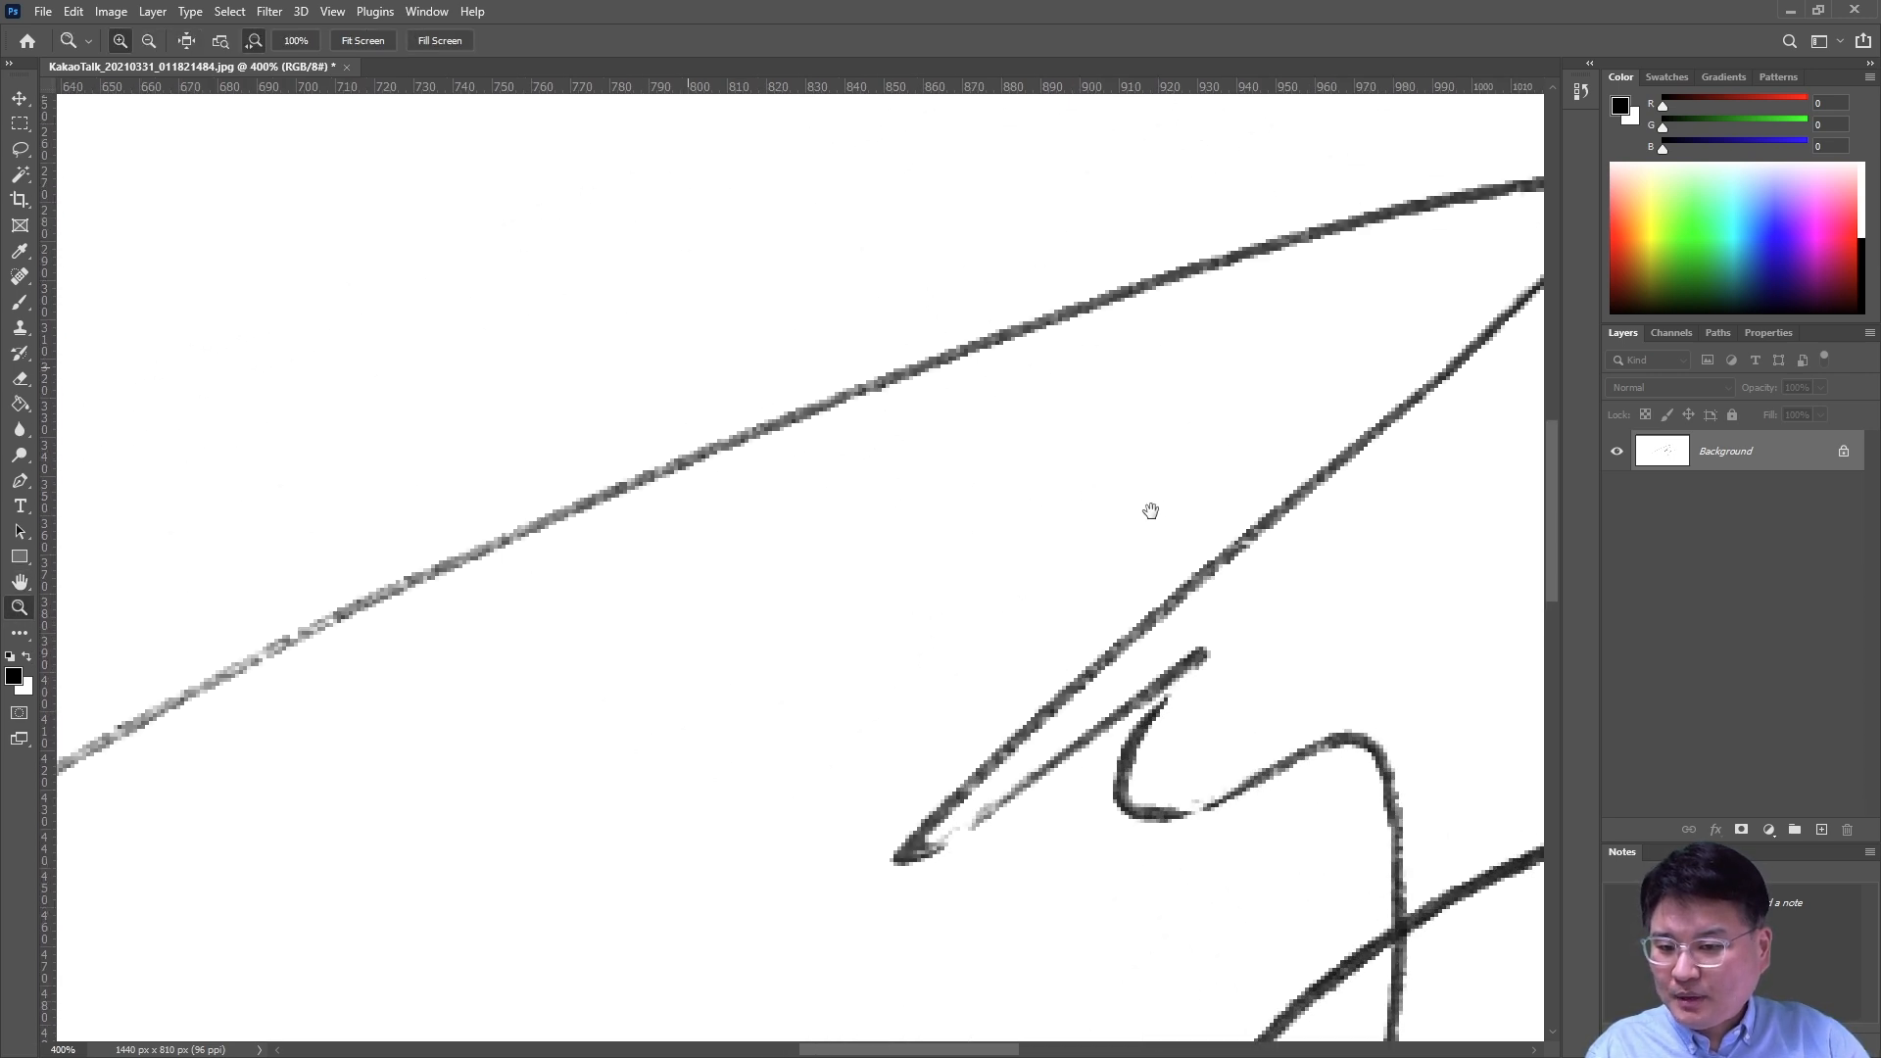
pyautogui.keyDown('alt'); pyautogui.click(869, 427); pyautogui.keyUp('alt')
pyautogui.keyDown('alt'); pyautogui.click(870, 427); pyautogui.keyUp('alt')
pyautogui.keyDown('alt'); pyautogui.click(869, 427); pyautogui.keyUp('alt')
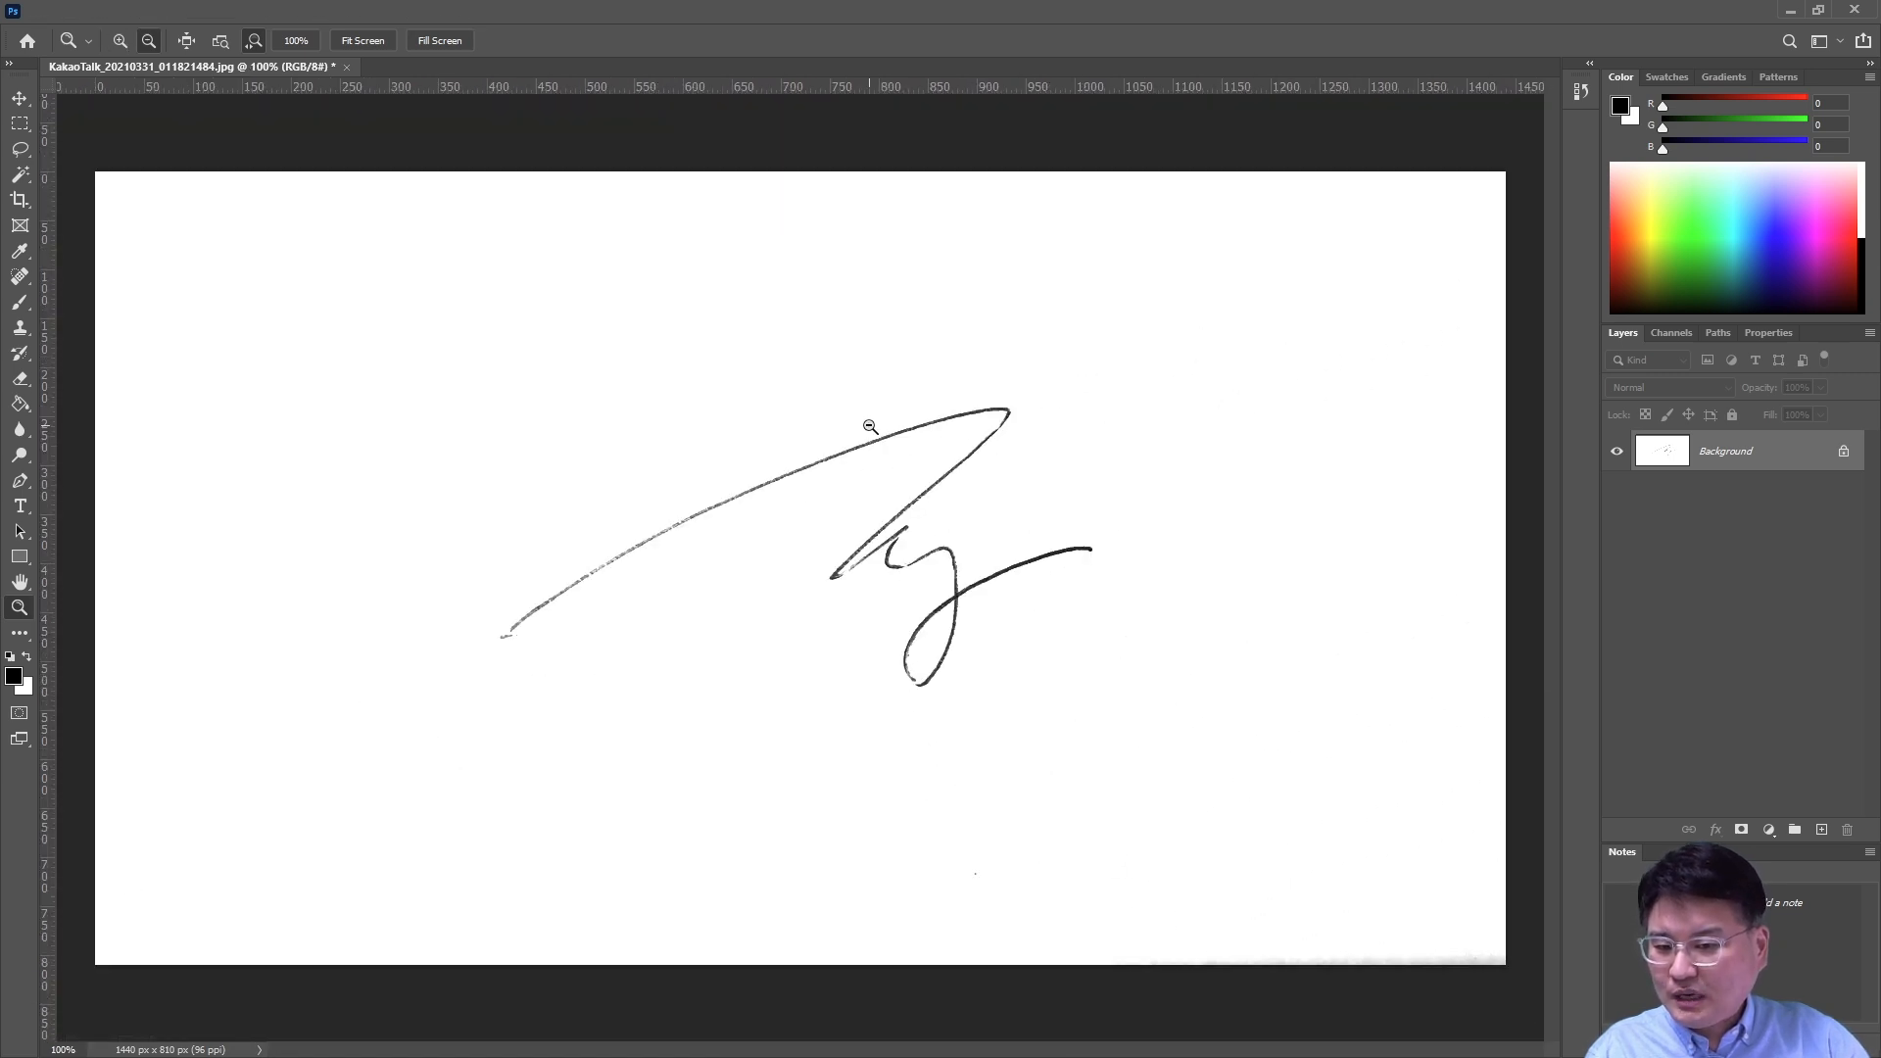
pyautogui.click(836, 473)
pyautogui.moveTo(969, 486)
pyautogui.mouseDown()
pyautogui.moveTo(836, 458)
pyautogui.moveTo(849, 391)
pyautogui.moveTo(1214, 470)
pyautogui.moveTo(764, 437)
pyautogui.moveTo(979, 353)
pyautogui.moveTo(1220, 423)
pyautogui.moveTo(1045, 412)
pyautogui.mouseUp()
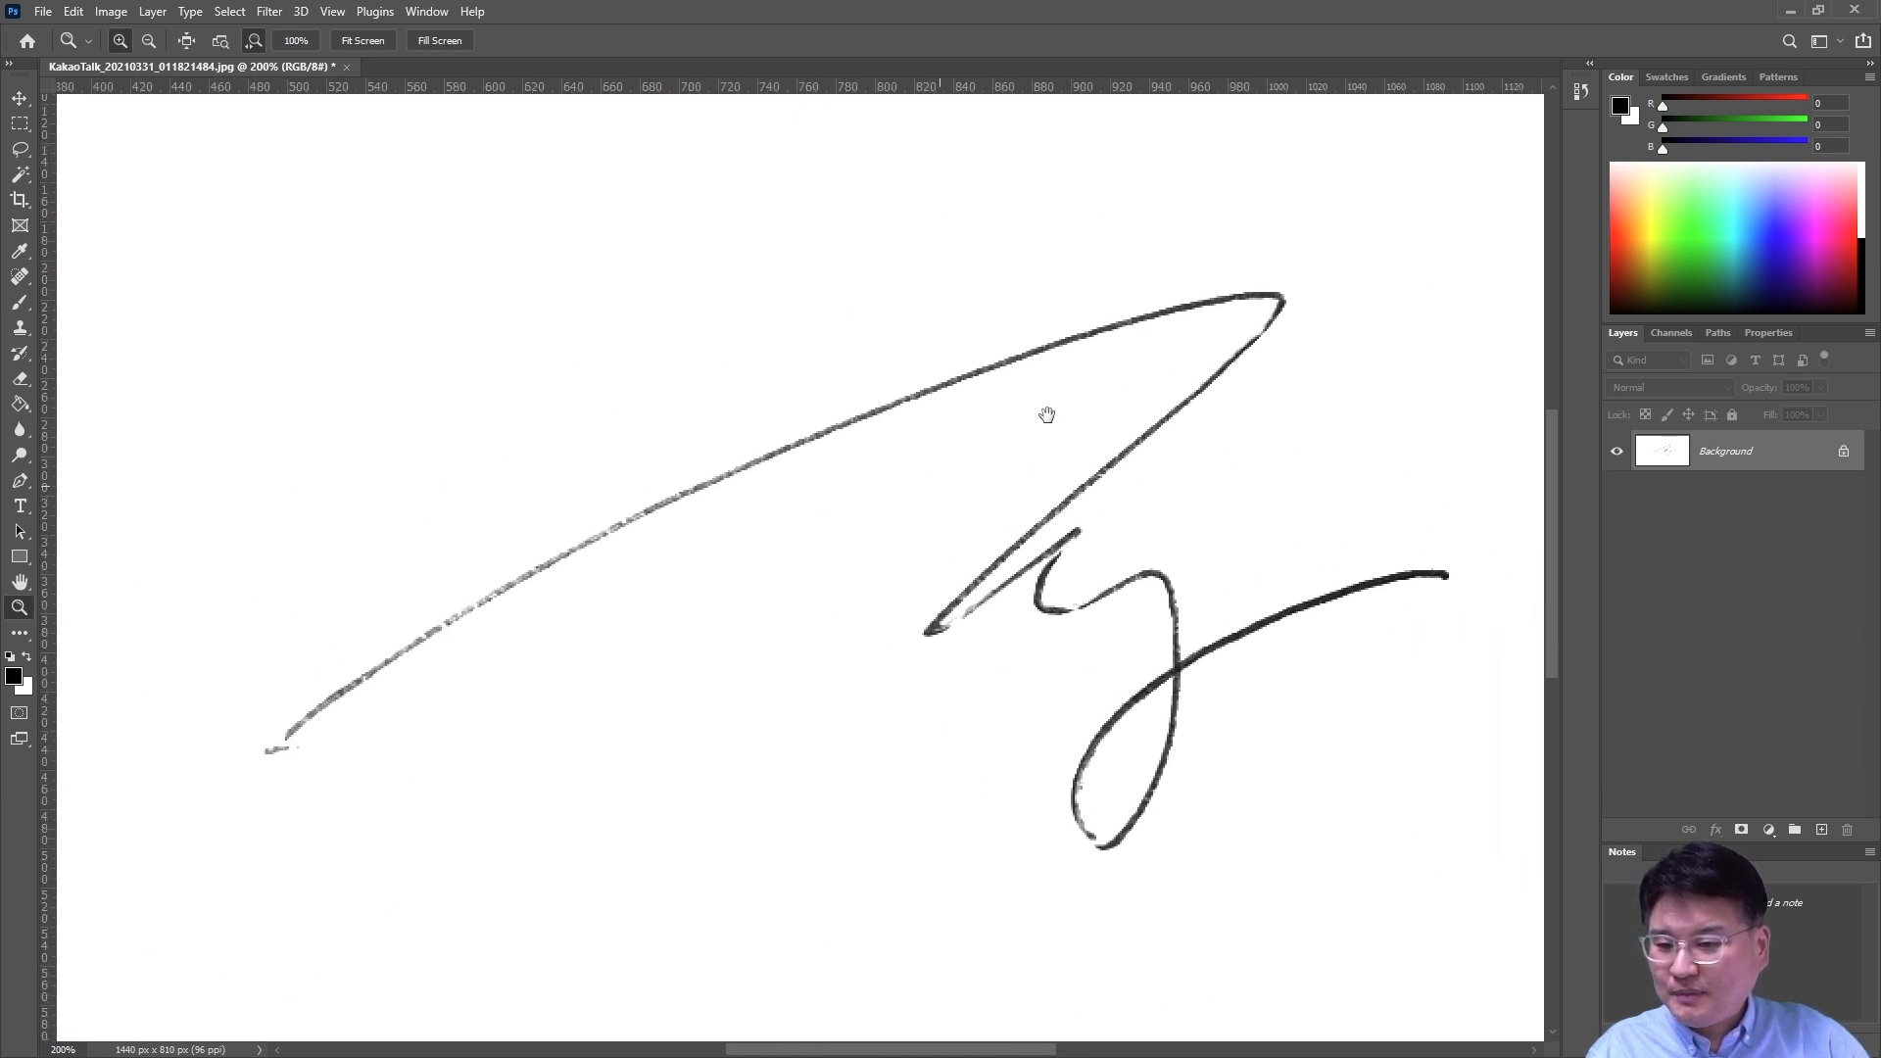
# Undo the last Levels adjustment and reapply Levels with midtone input 0.41 and white input 160.
pyautogui.hotkey('ctrl', 'z')
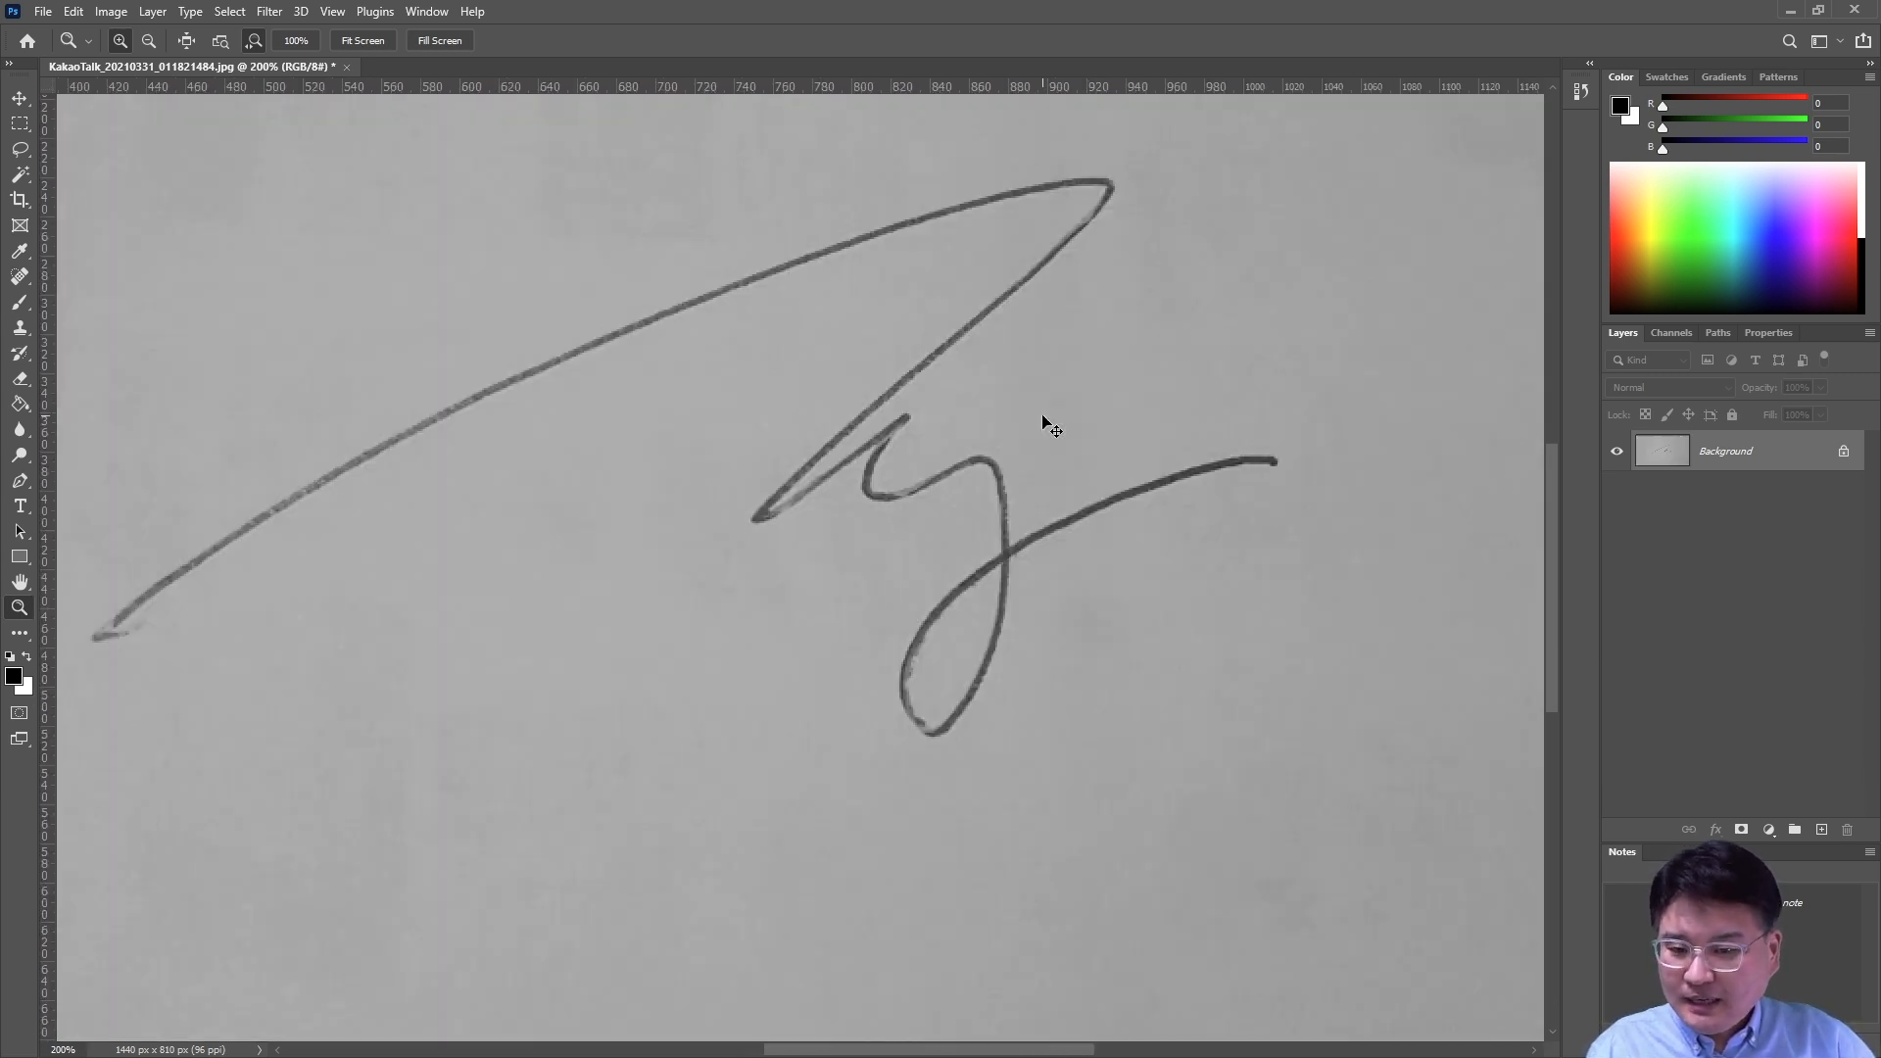
pyautogui.keyDown('alt'); pyautogui.click(1026, 429); pyautogui.keyUp('alt')
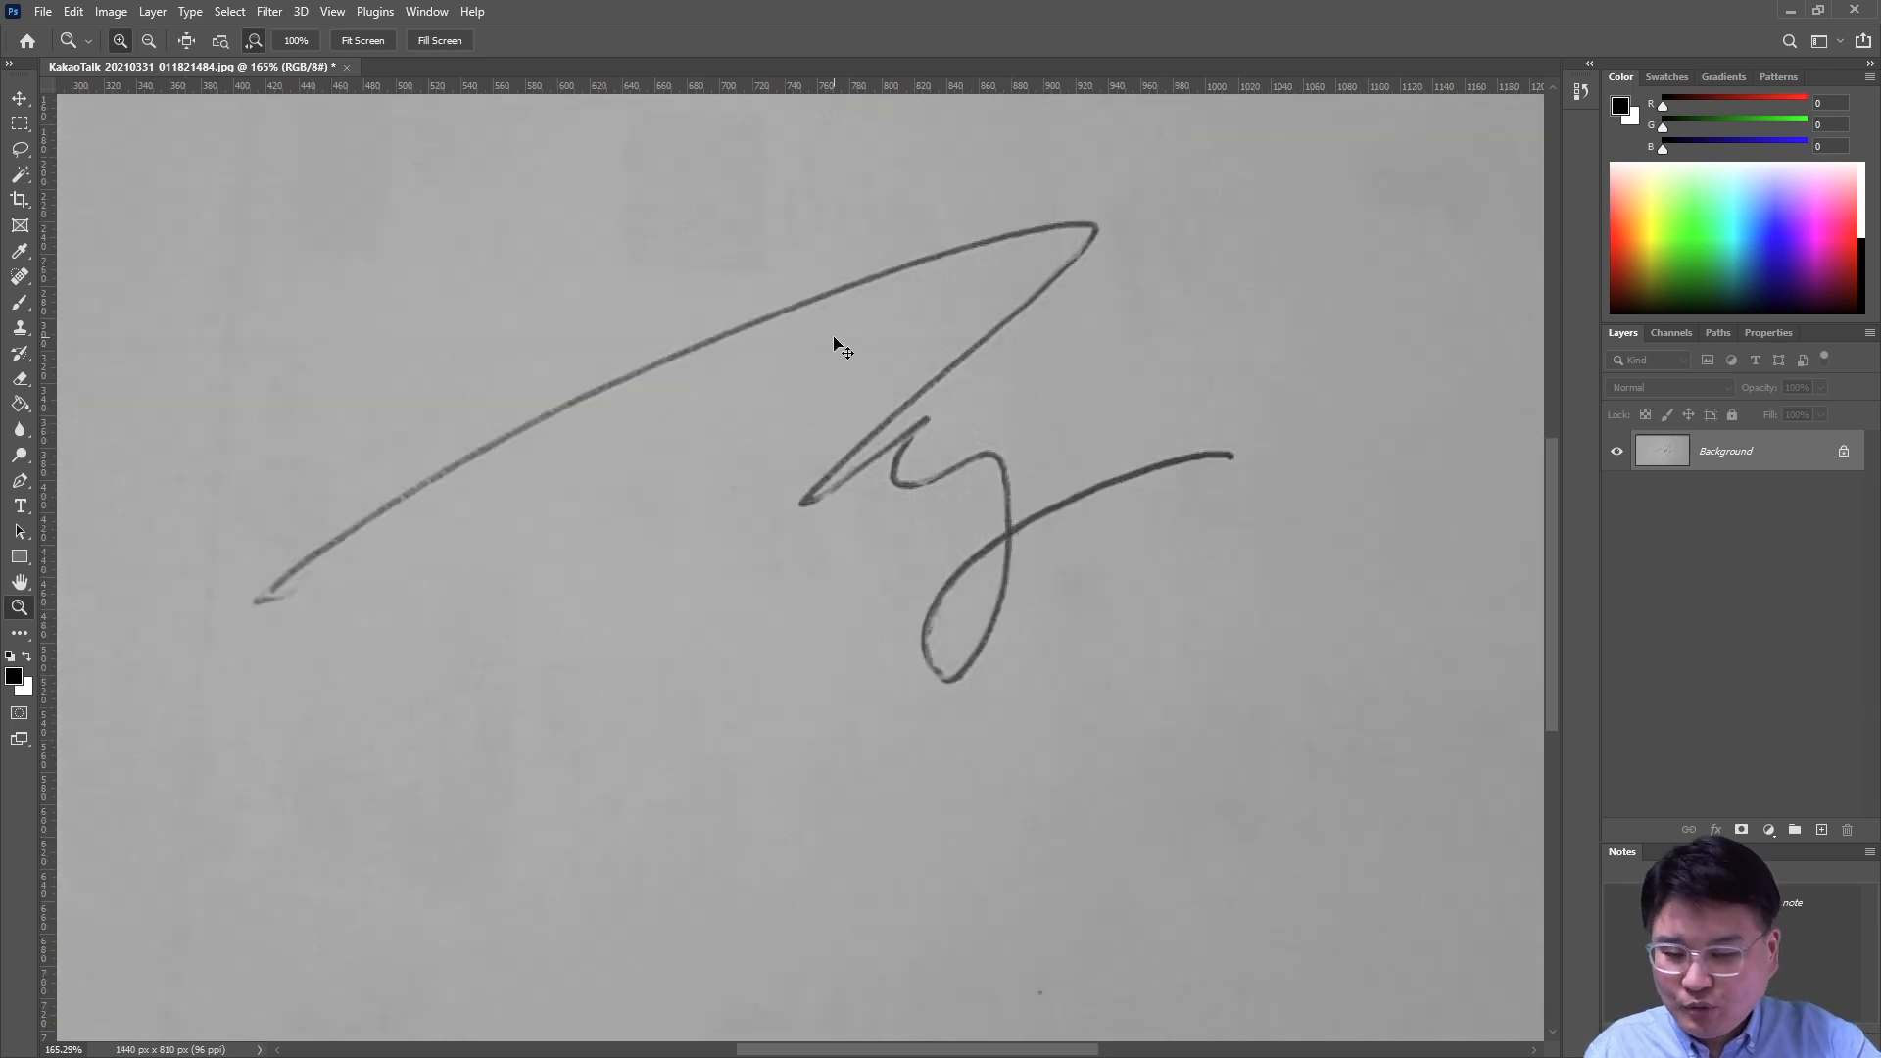
pyautogui.hotkey('ctrl', 'l')
pyautogui.moveTo(668, 433)
pyautogui.mouseDown()
pyautogui.moveTo(516, 433)
pyautogui.moveTo(571, 432)
pyautogui.mouseUp()
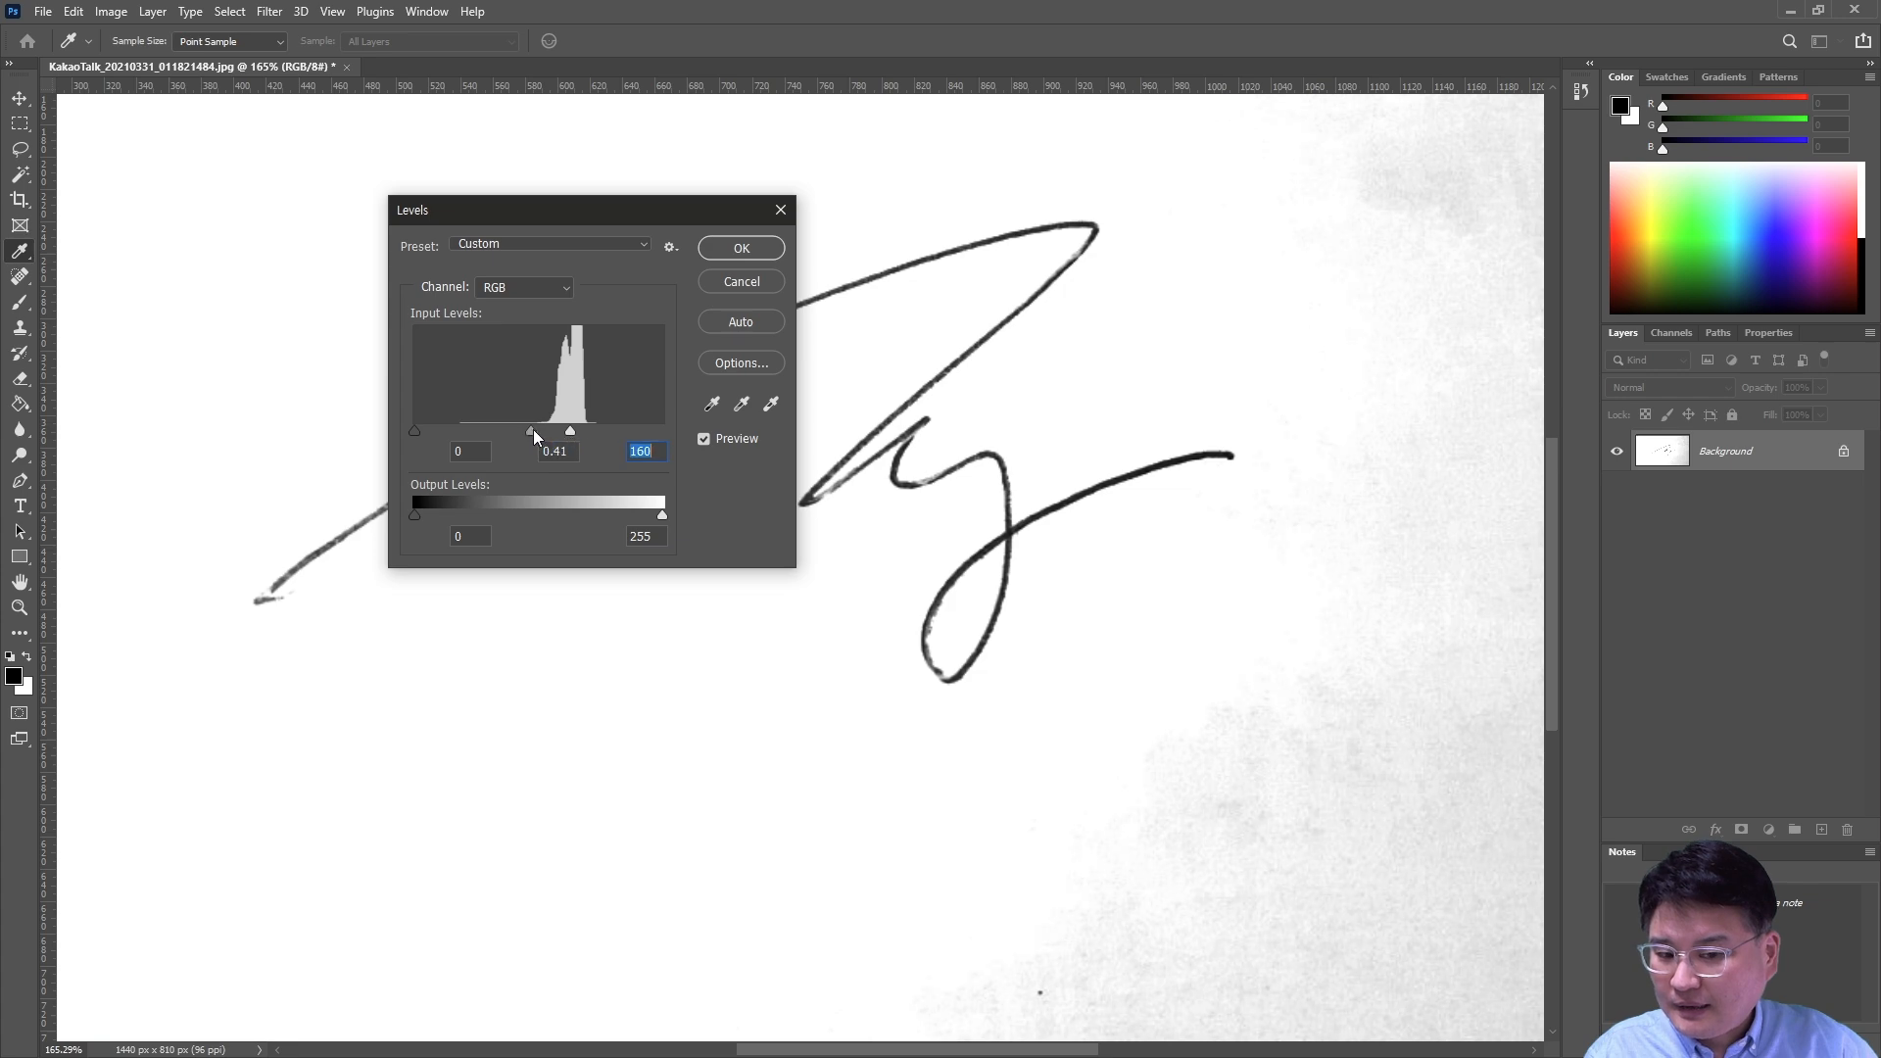
pyautogui.click(746, 250)
# Inspect the signature strokes and the surrounding paper background up close and as a whole.
pyautogui.press('z')
pyautogui.scroll(-7, 1016, 440)
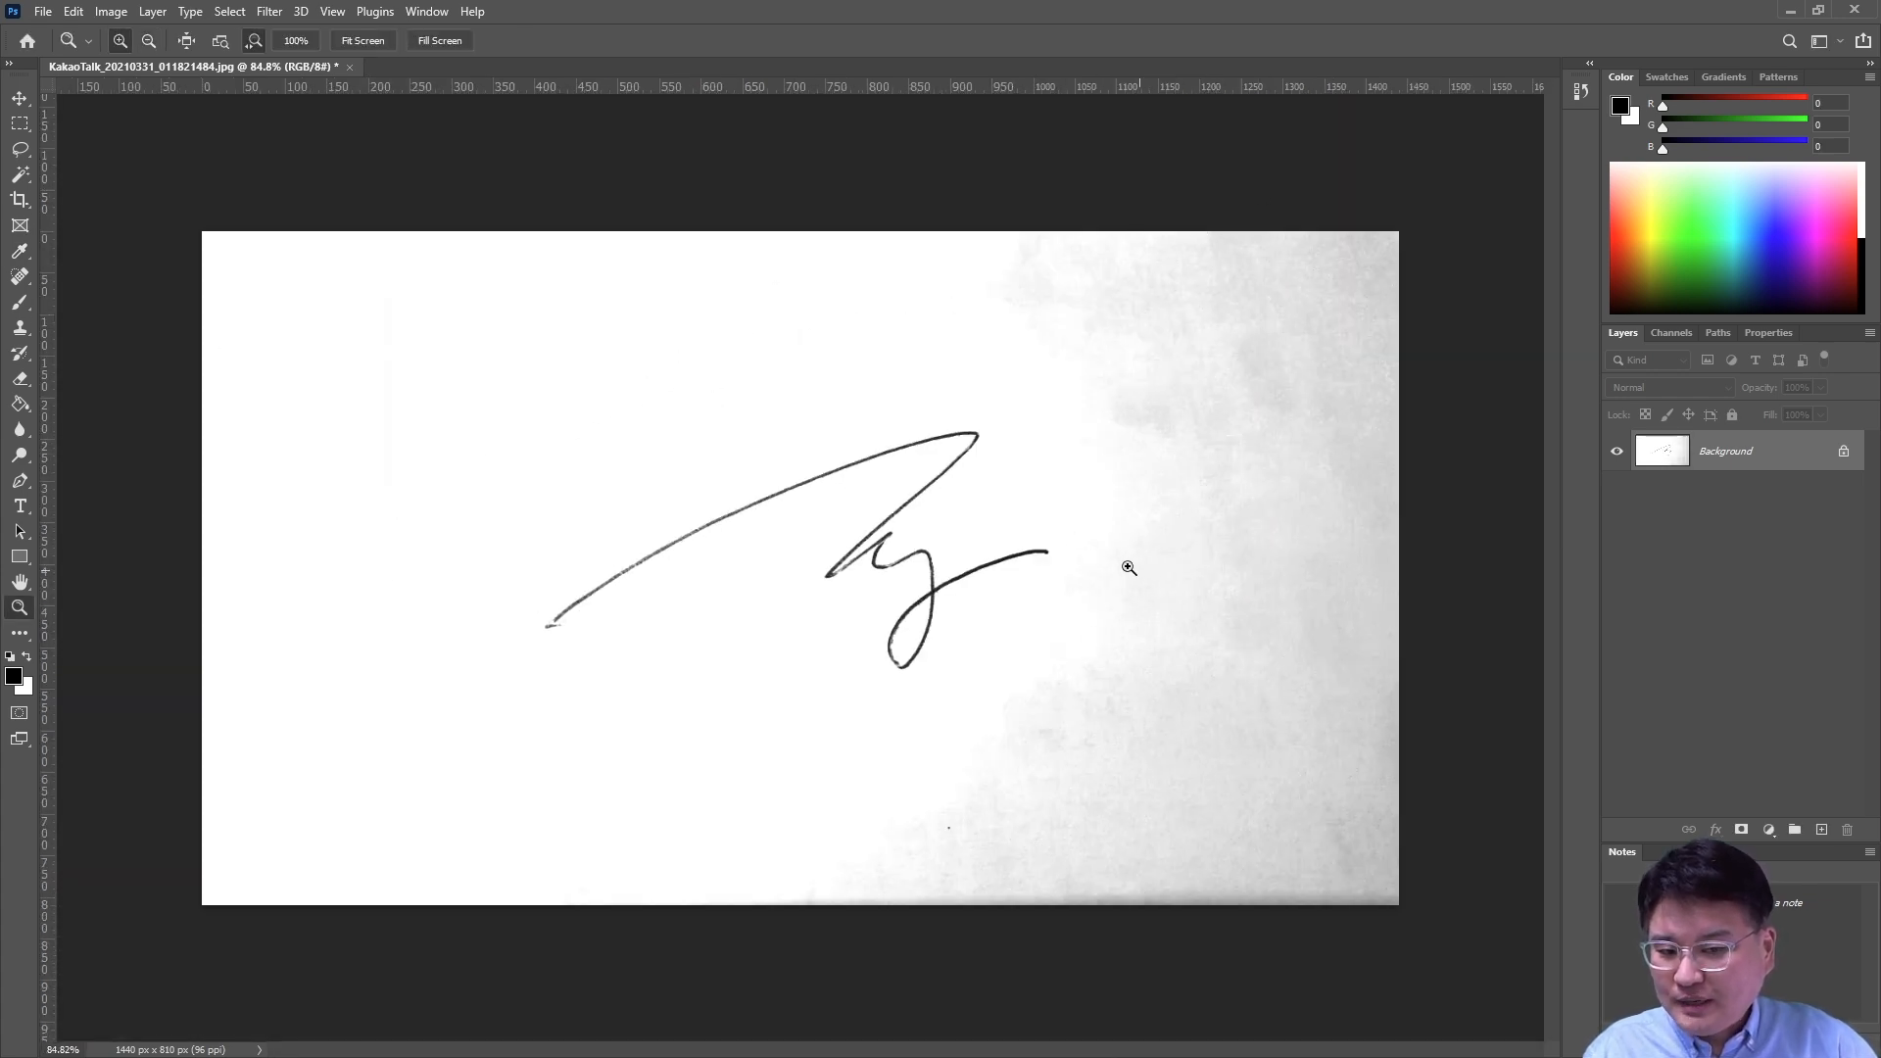
pyautogui.scroll(10, 1129, 568)
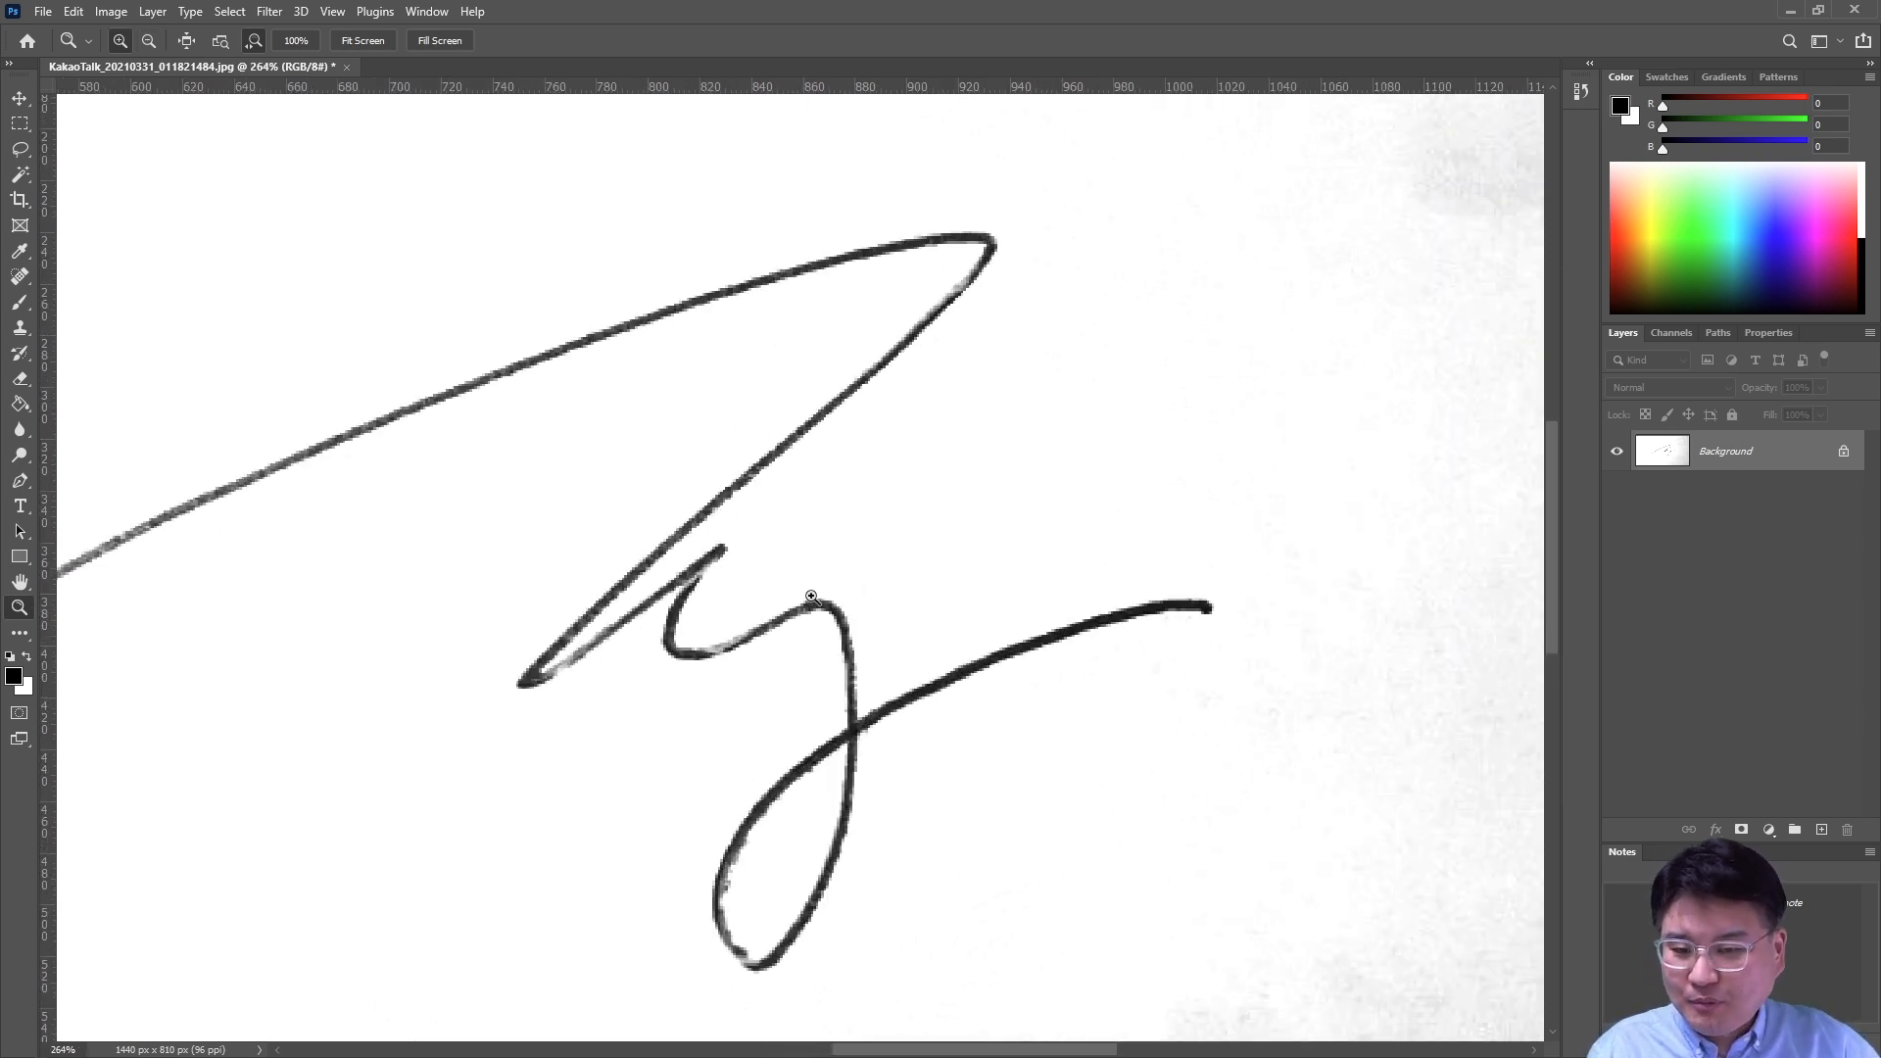
pyautogui.moveTo(1296, 585); pyautogui.dragTo(904, 333)
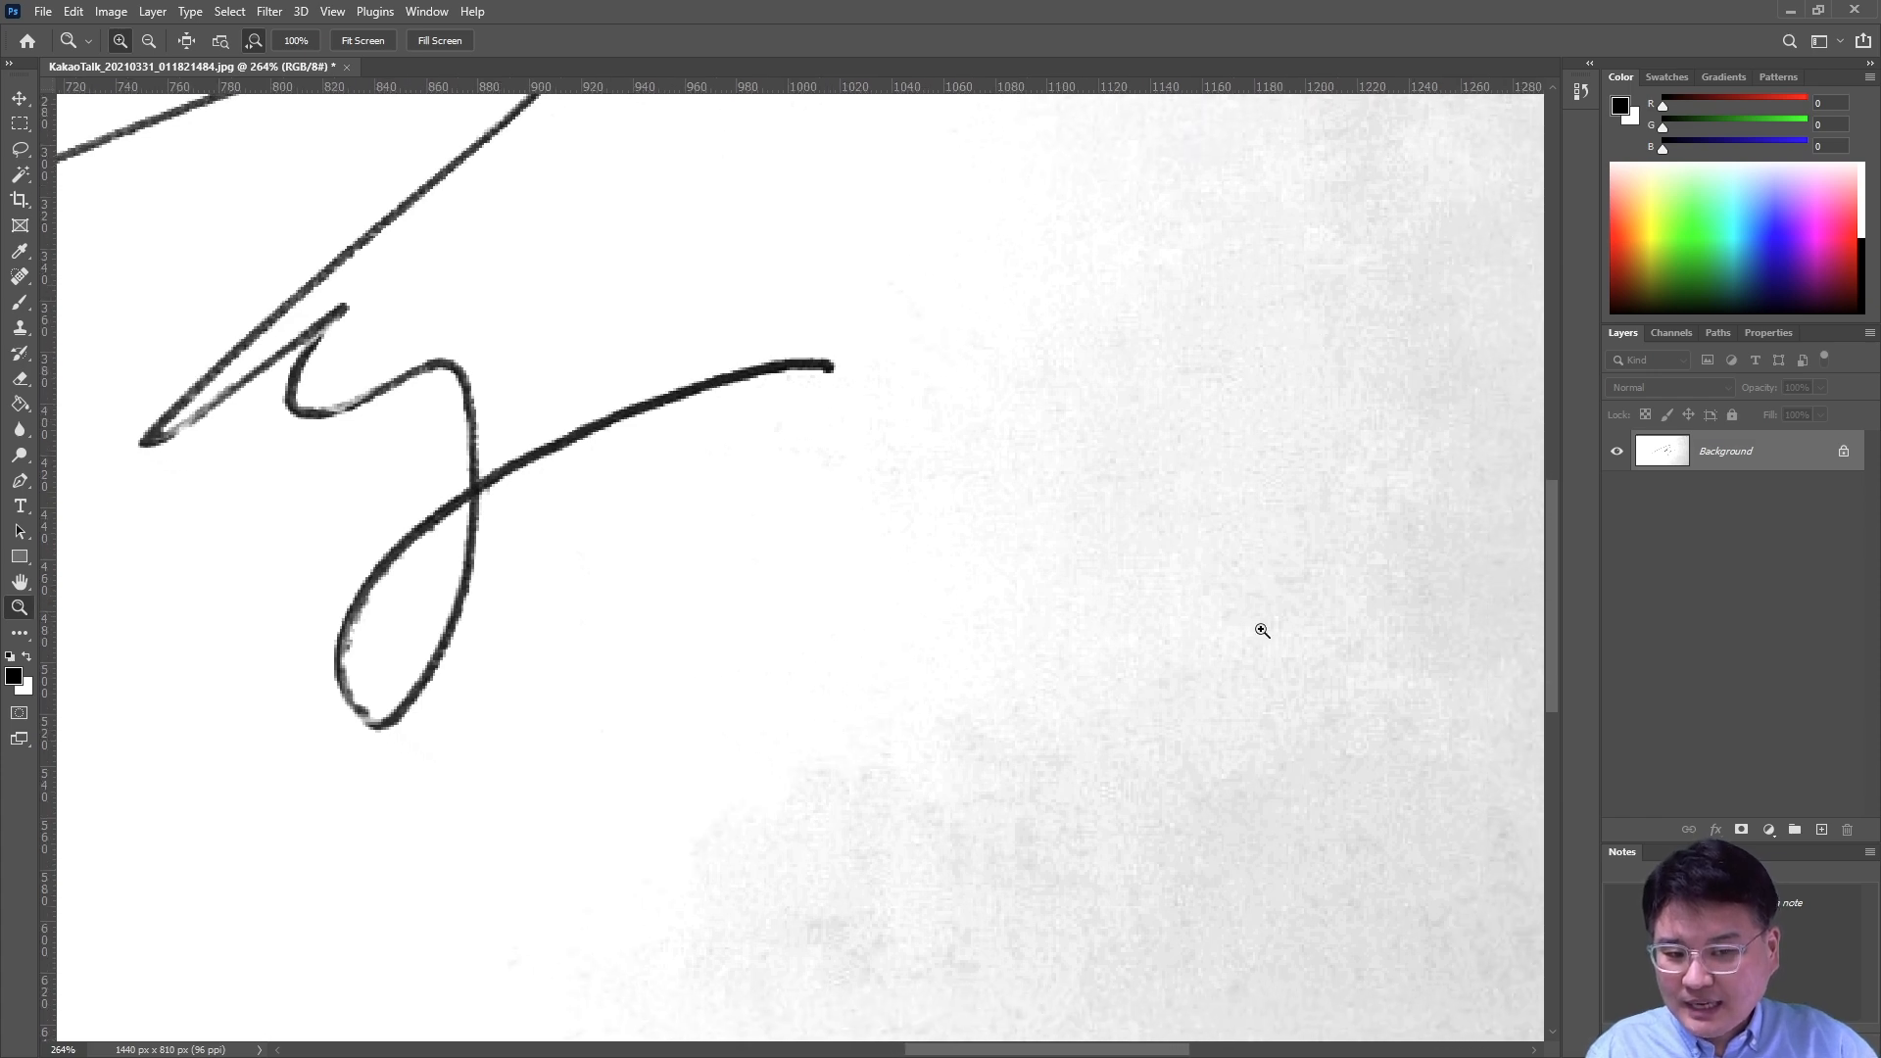
pyautogui.scroll(-6, 1300, 463)
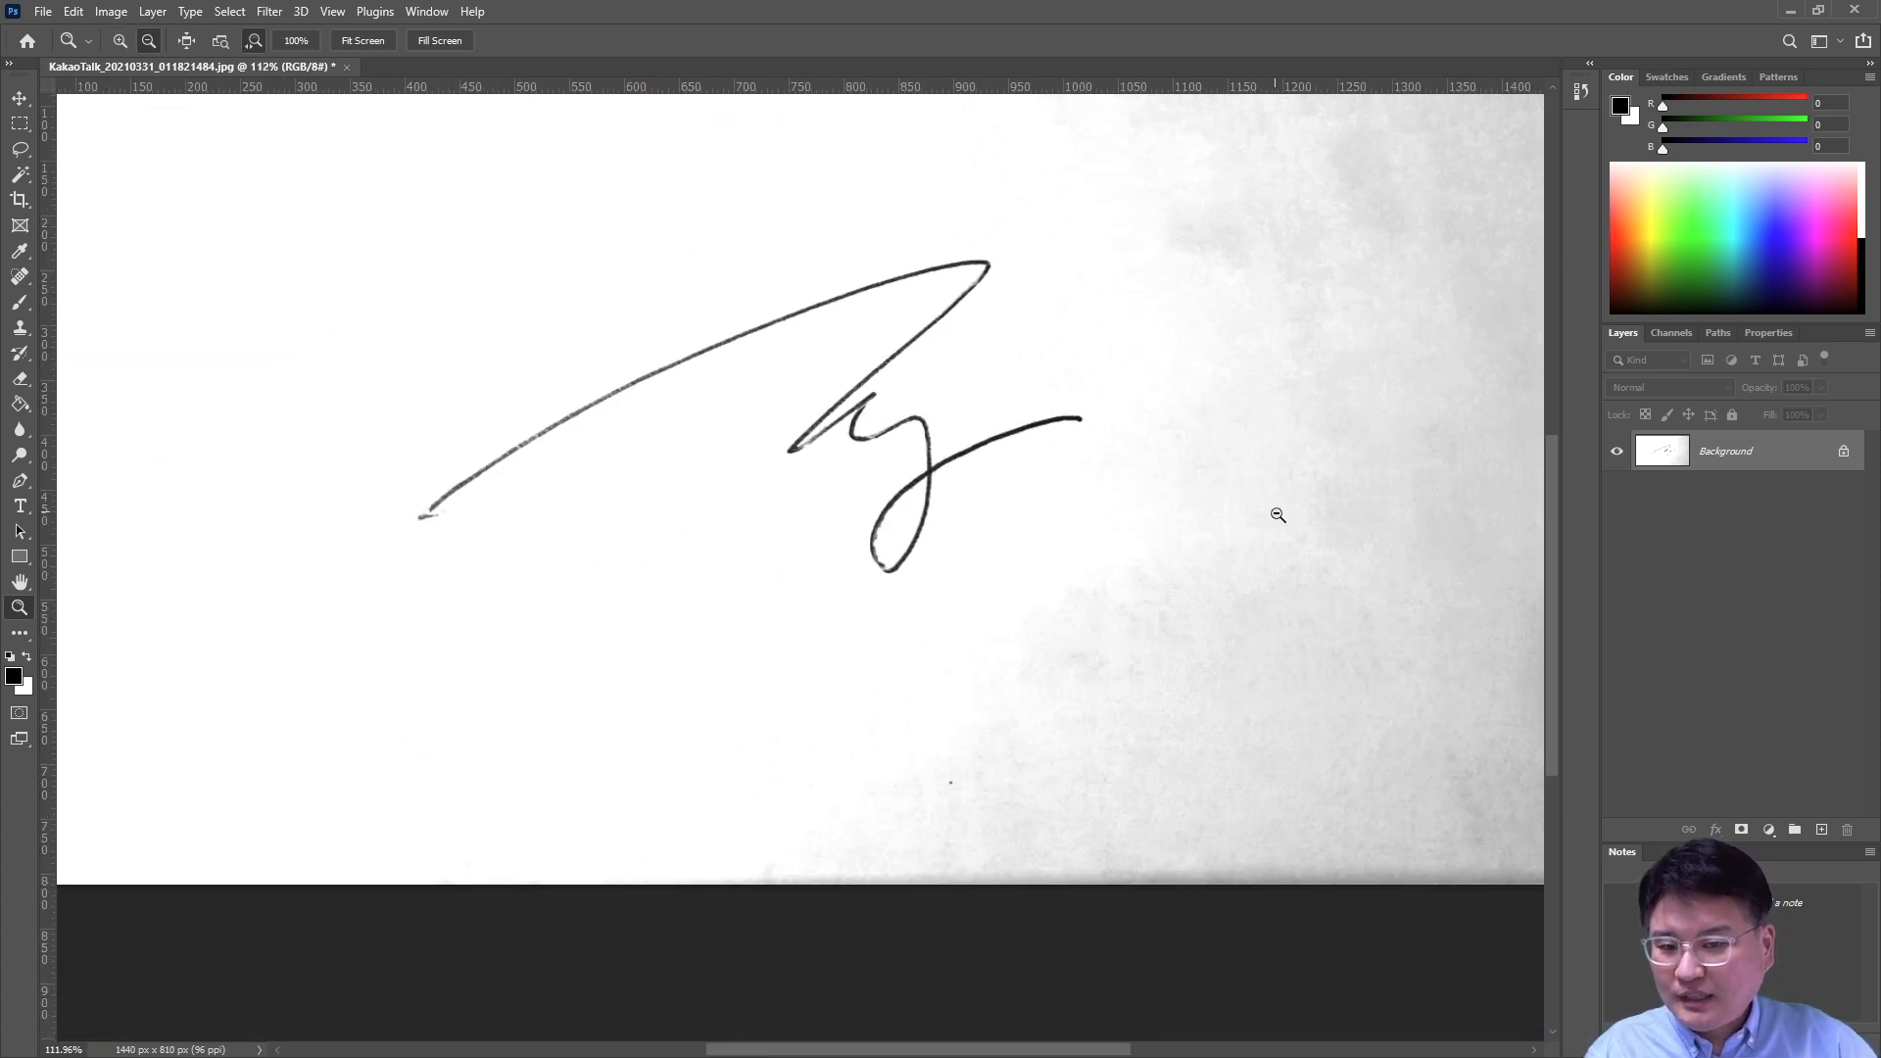
pyautogui.scroll(-1, 1275, 506)
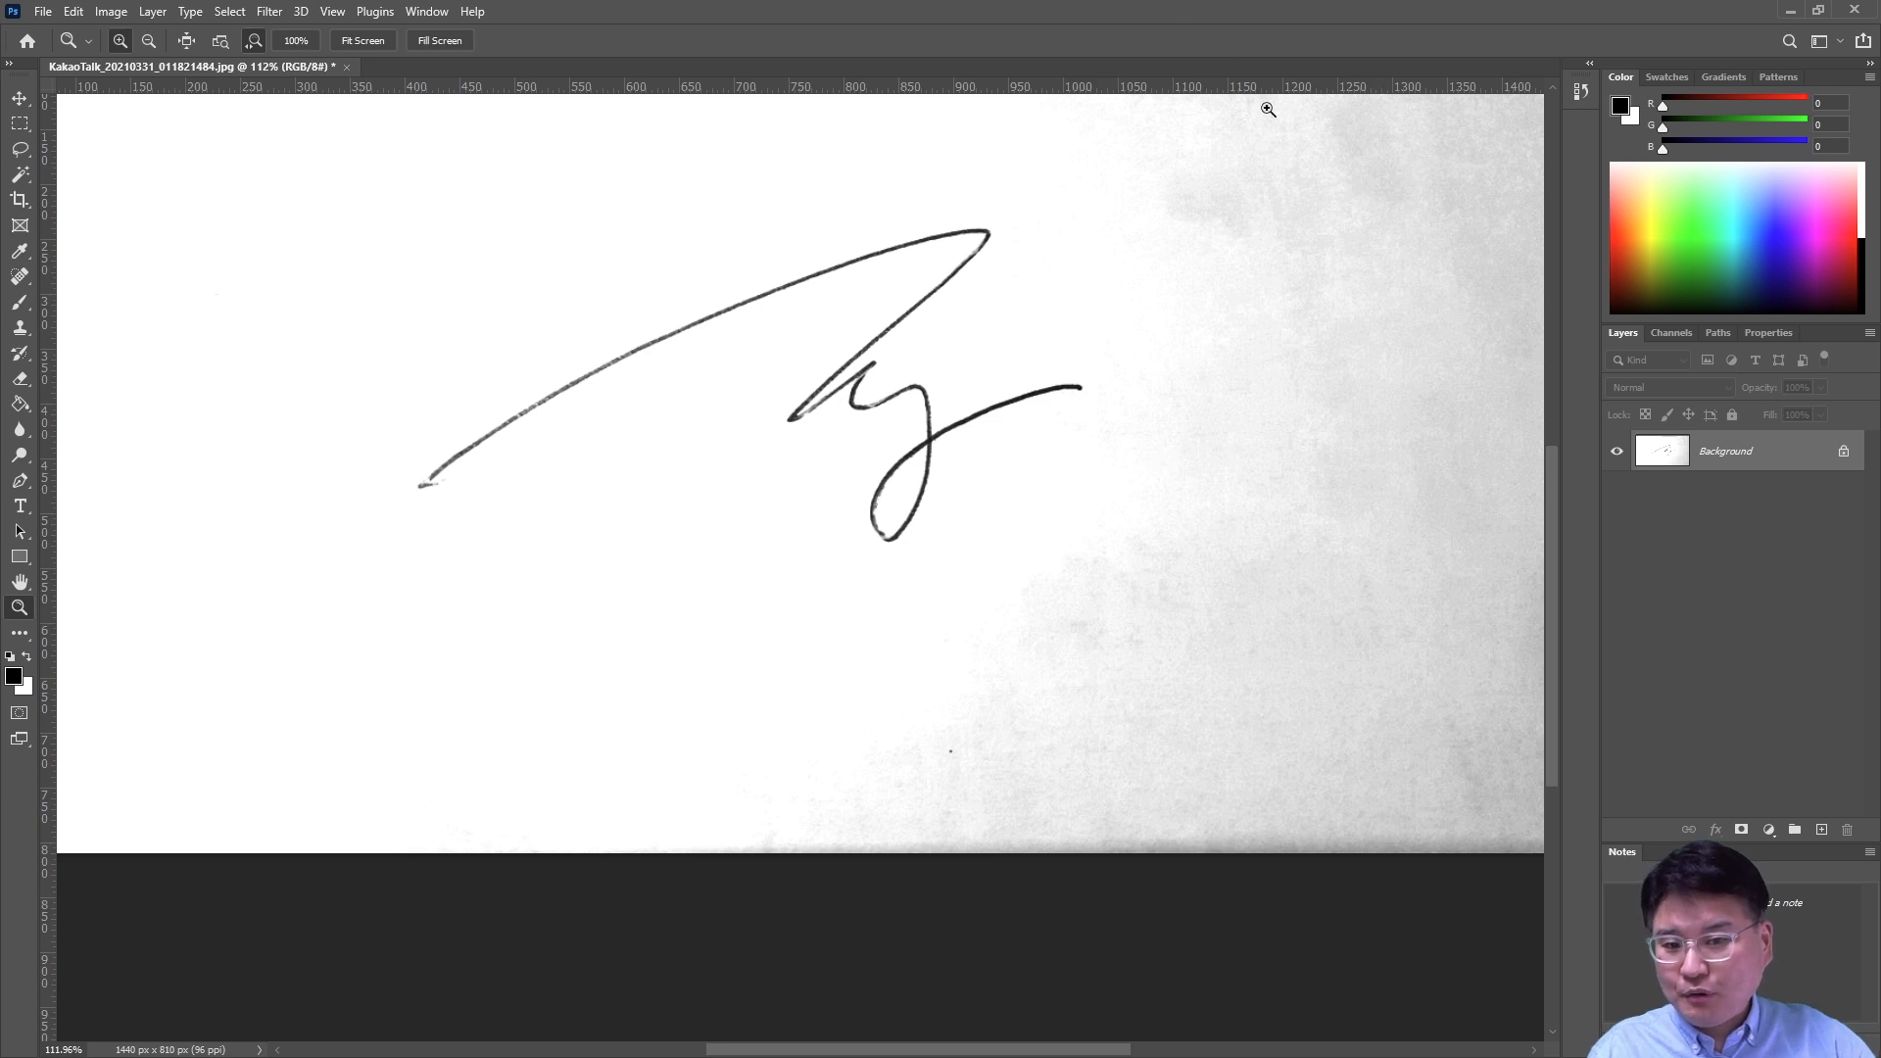
# Crop the image closely around the signature to about 688 x 329 px, cutting away the grey paper areas.
pyautogui.click(20, 125)
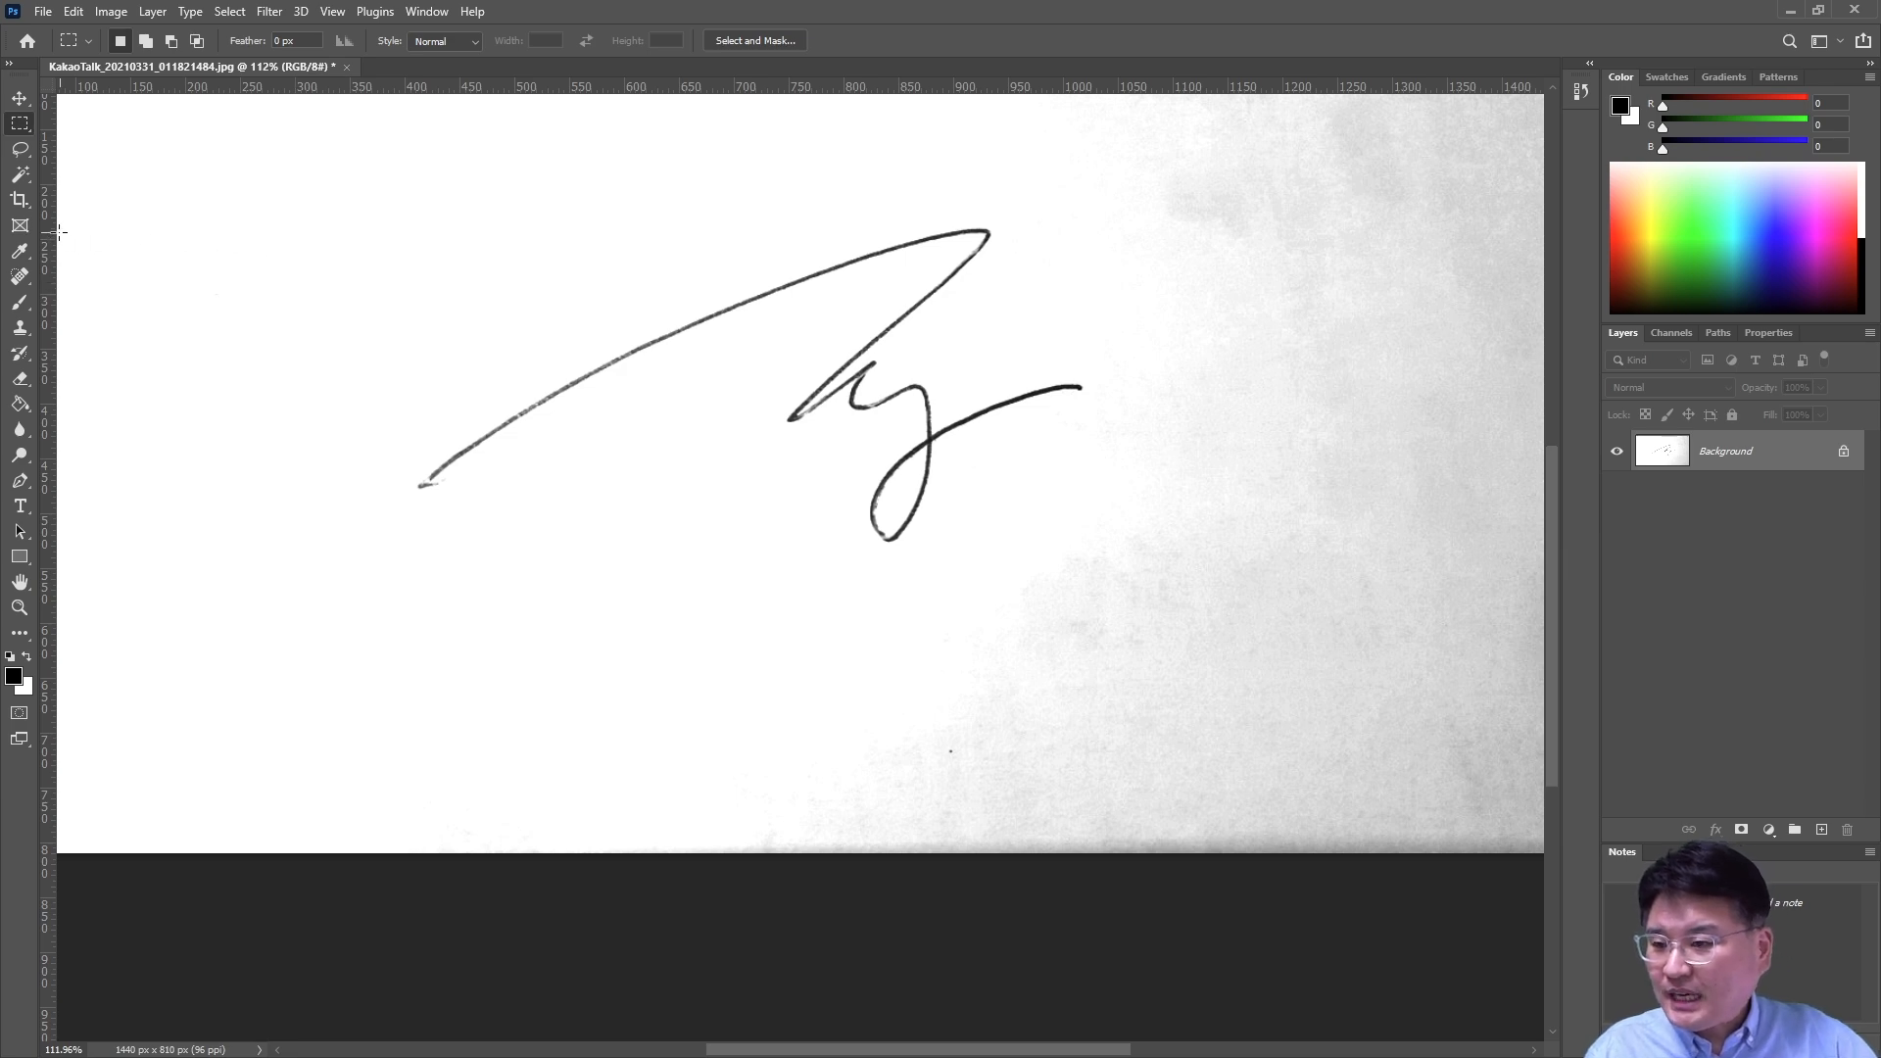
pyautogui.click(18, 201)
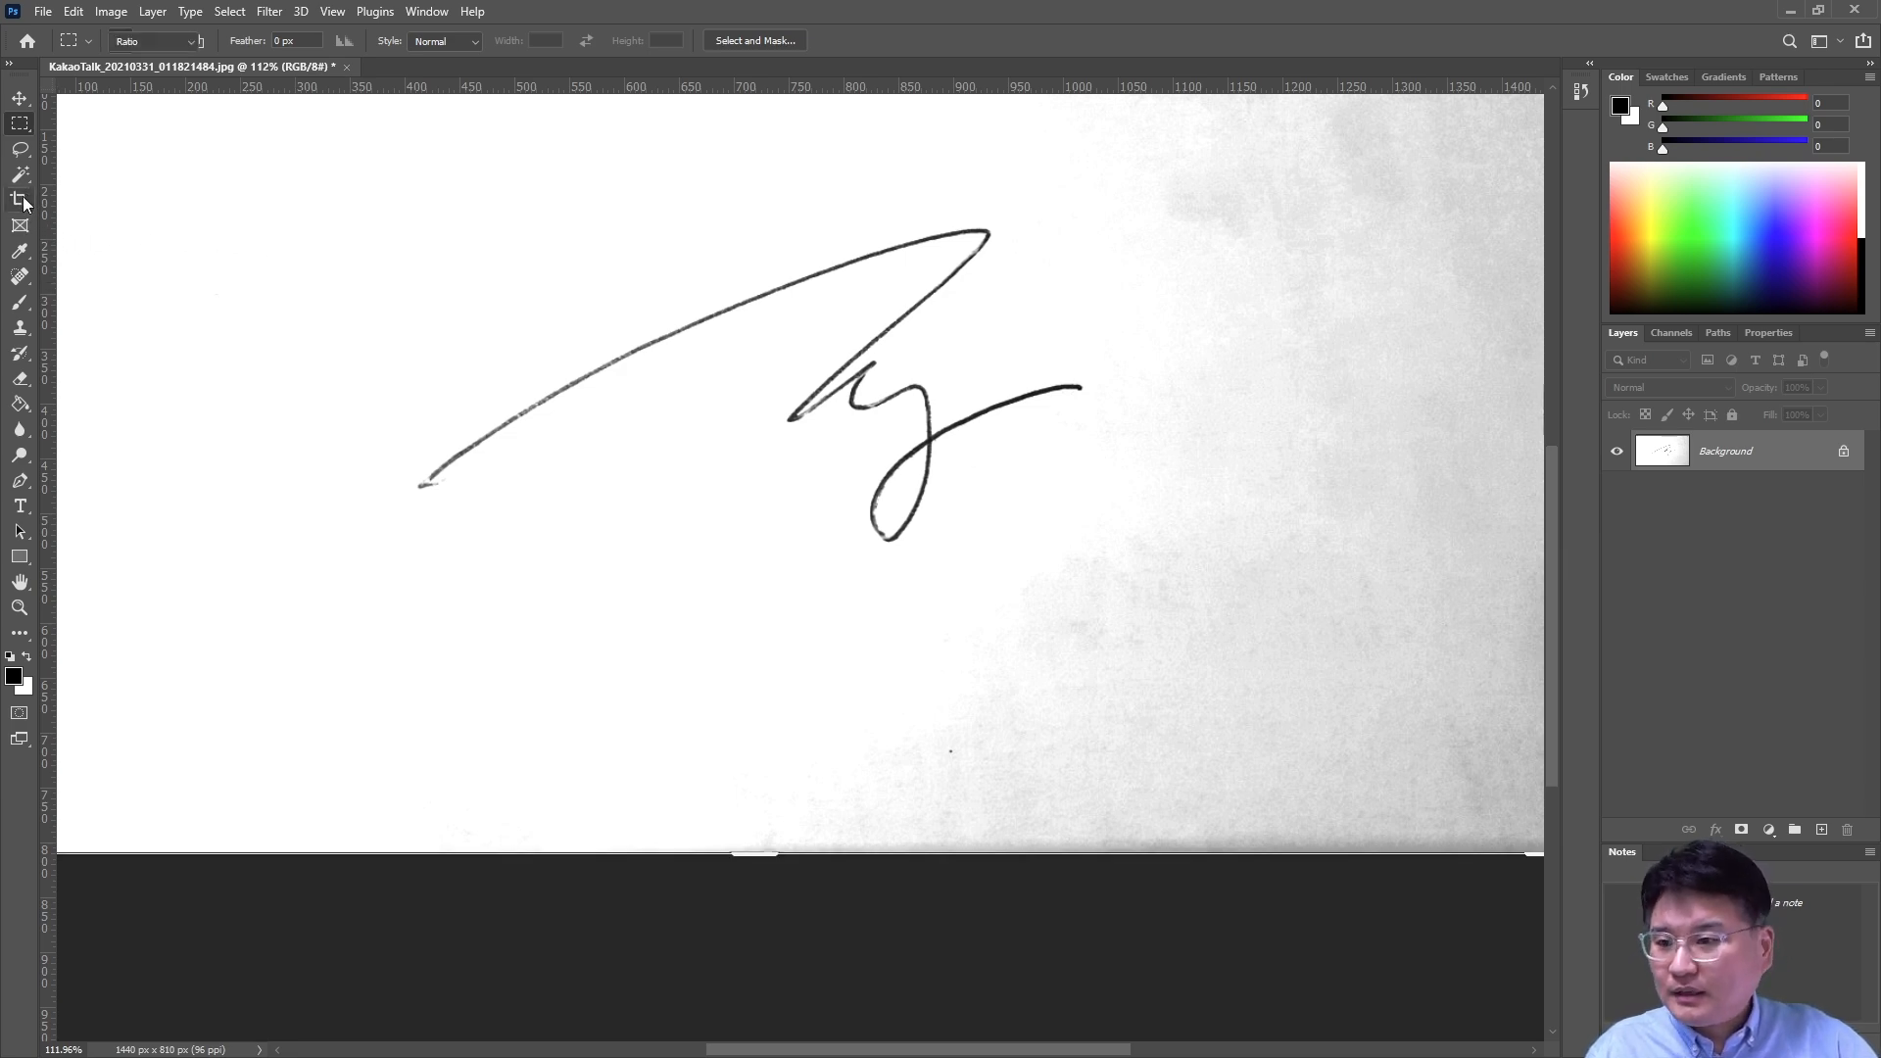
pyautogui.hotkey('ctrl', '0')
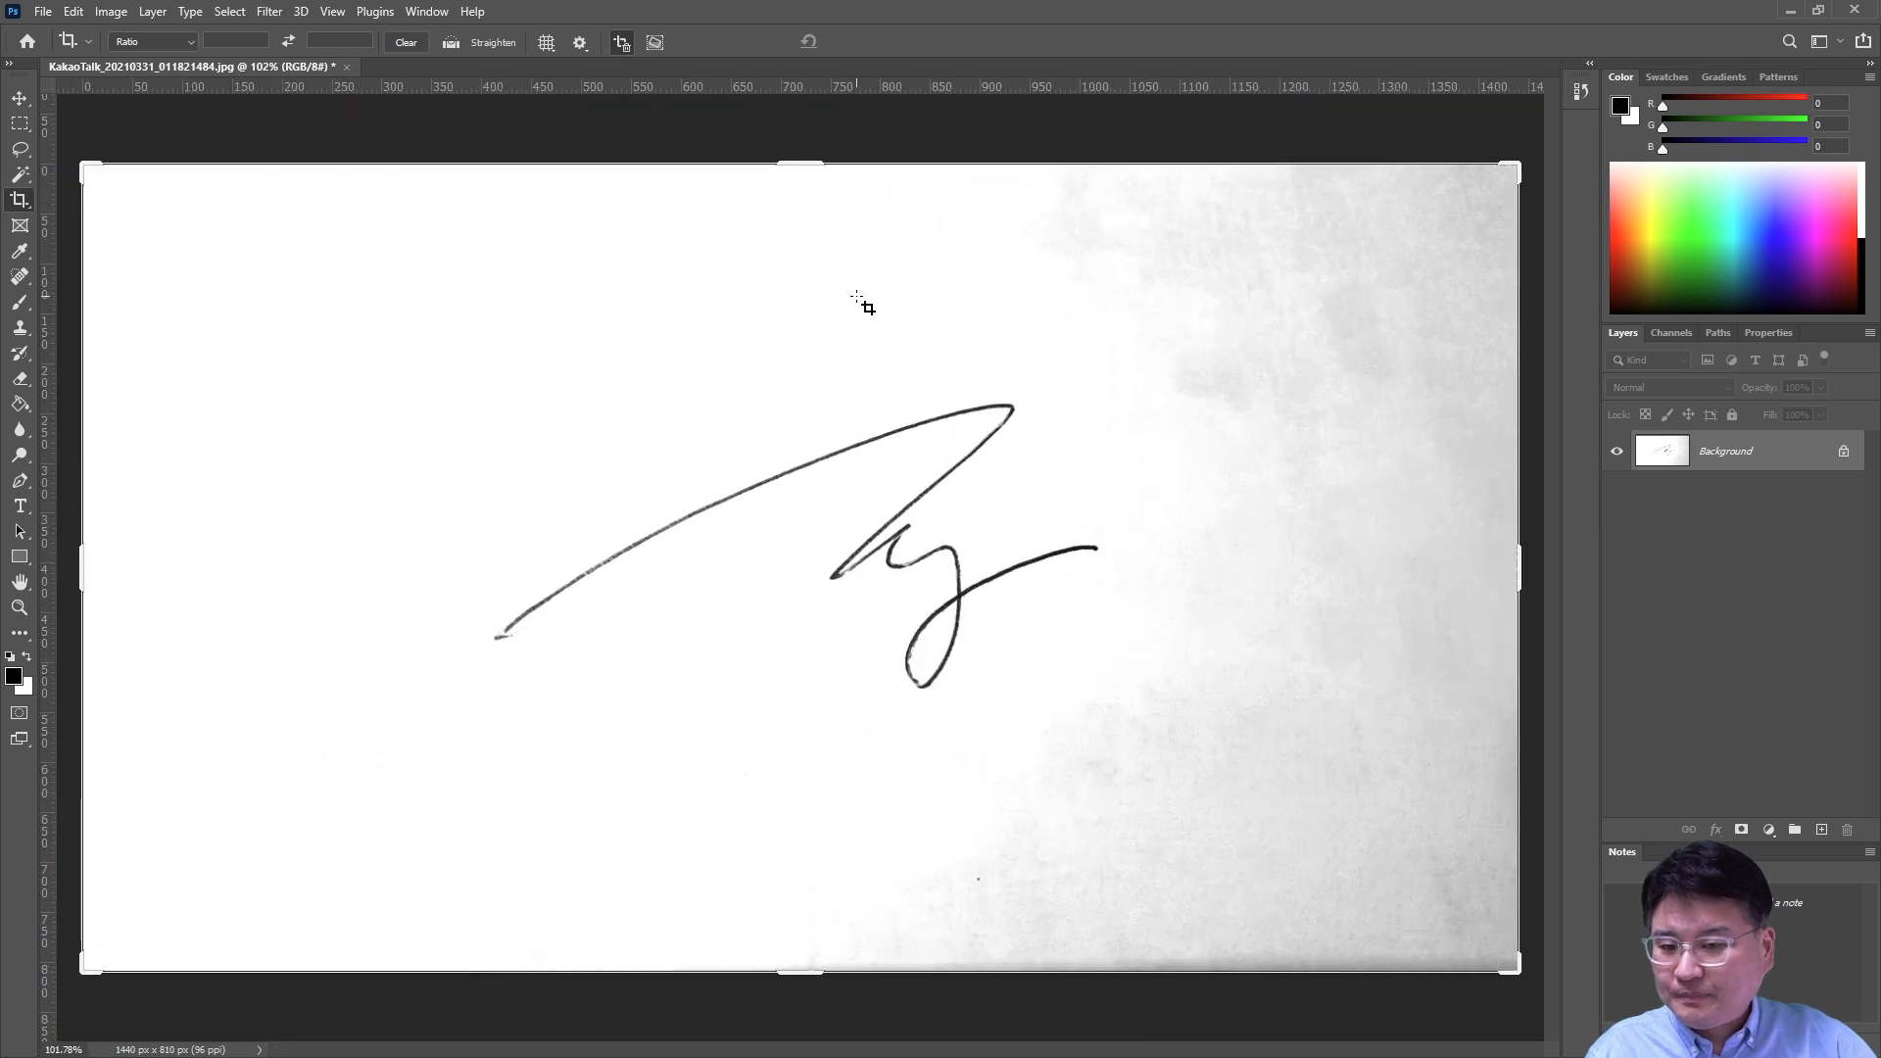
pyautogui.scroll(2, 858, 294)
pyautogui.scroll(-3, 858, 294)
pyautogui.scroll(3, 857, 294)
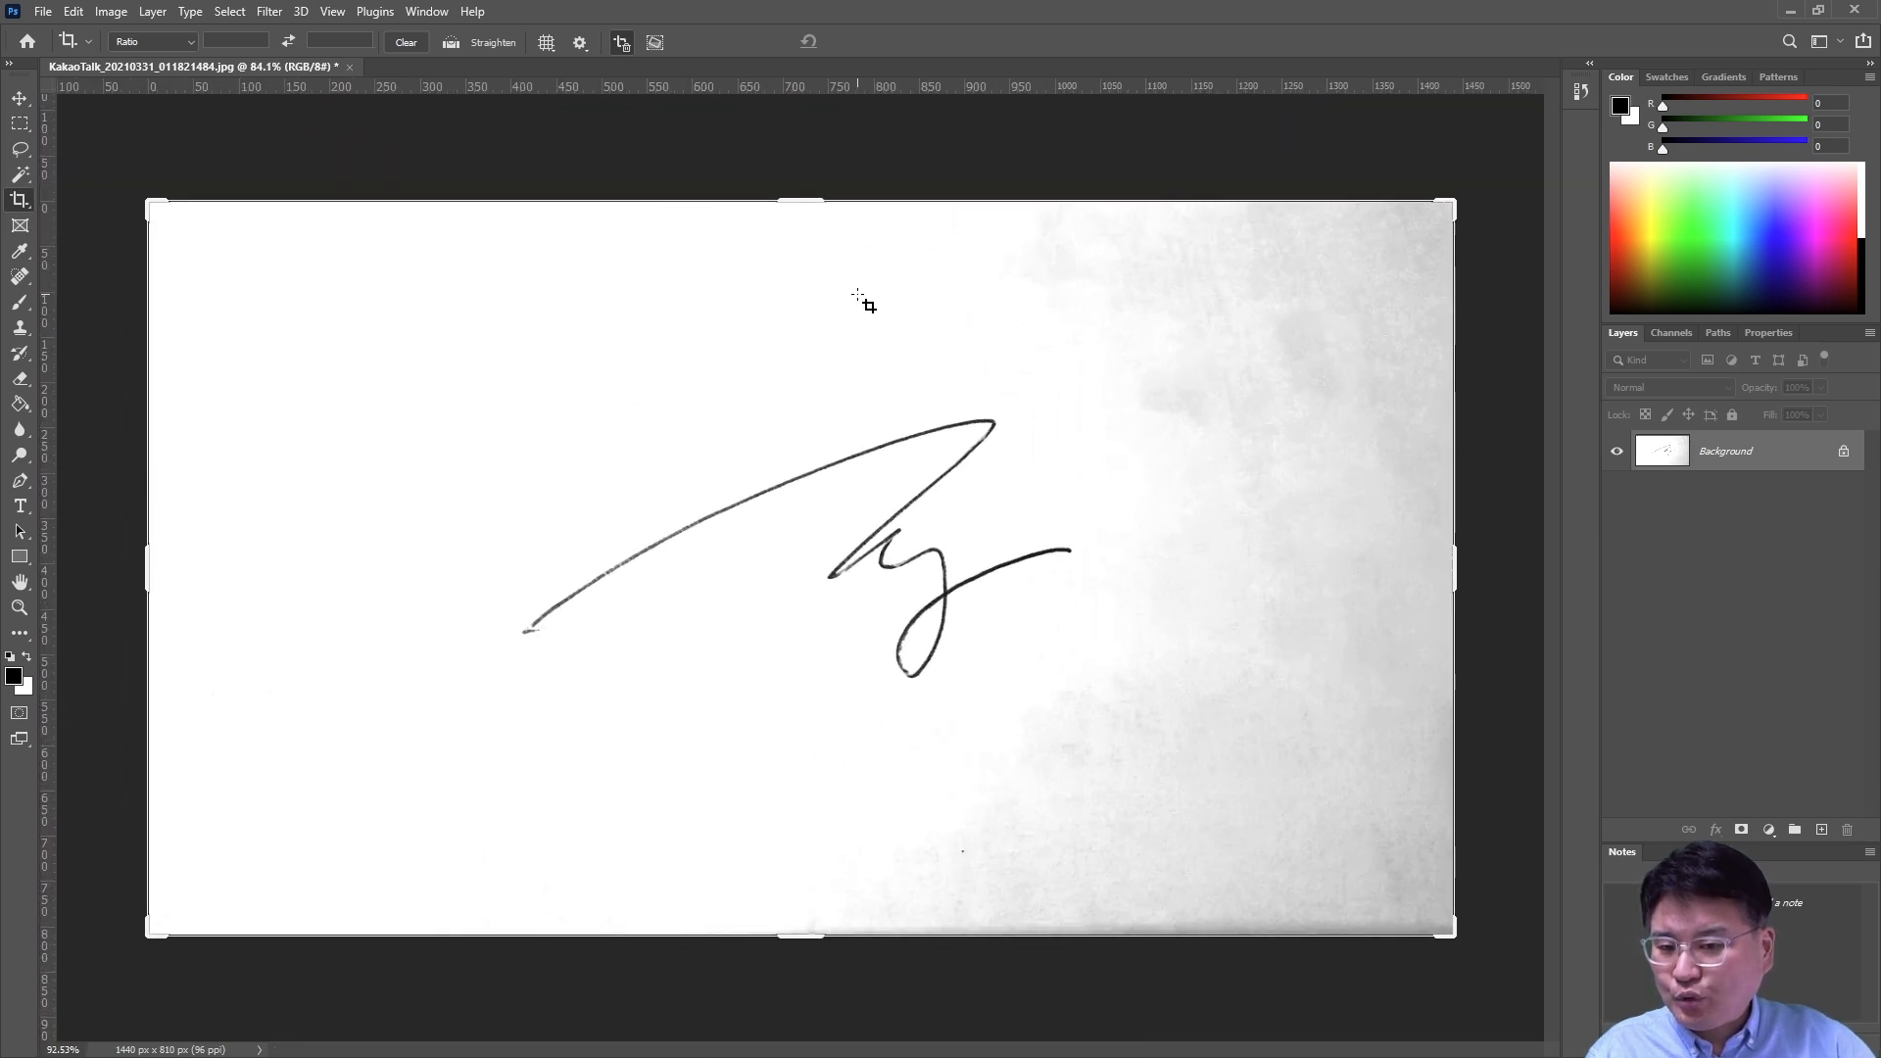
pyautogui.scroll(-3, 857, 294)
pyautogui.scroll(2, 857, 294)
pyautogui.scroll(-2, 857, 294)
pyautogui.scroll(1, 858, 294)
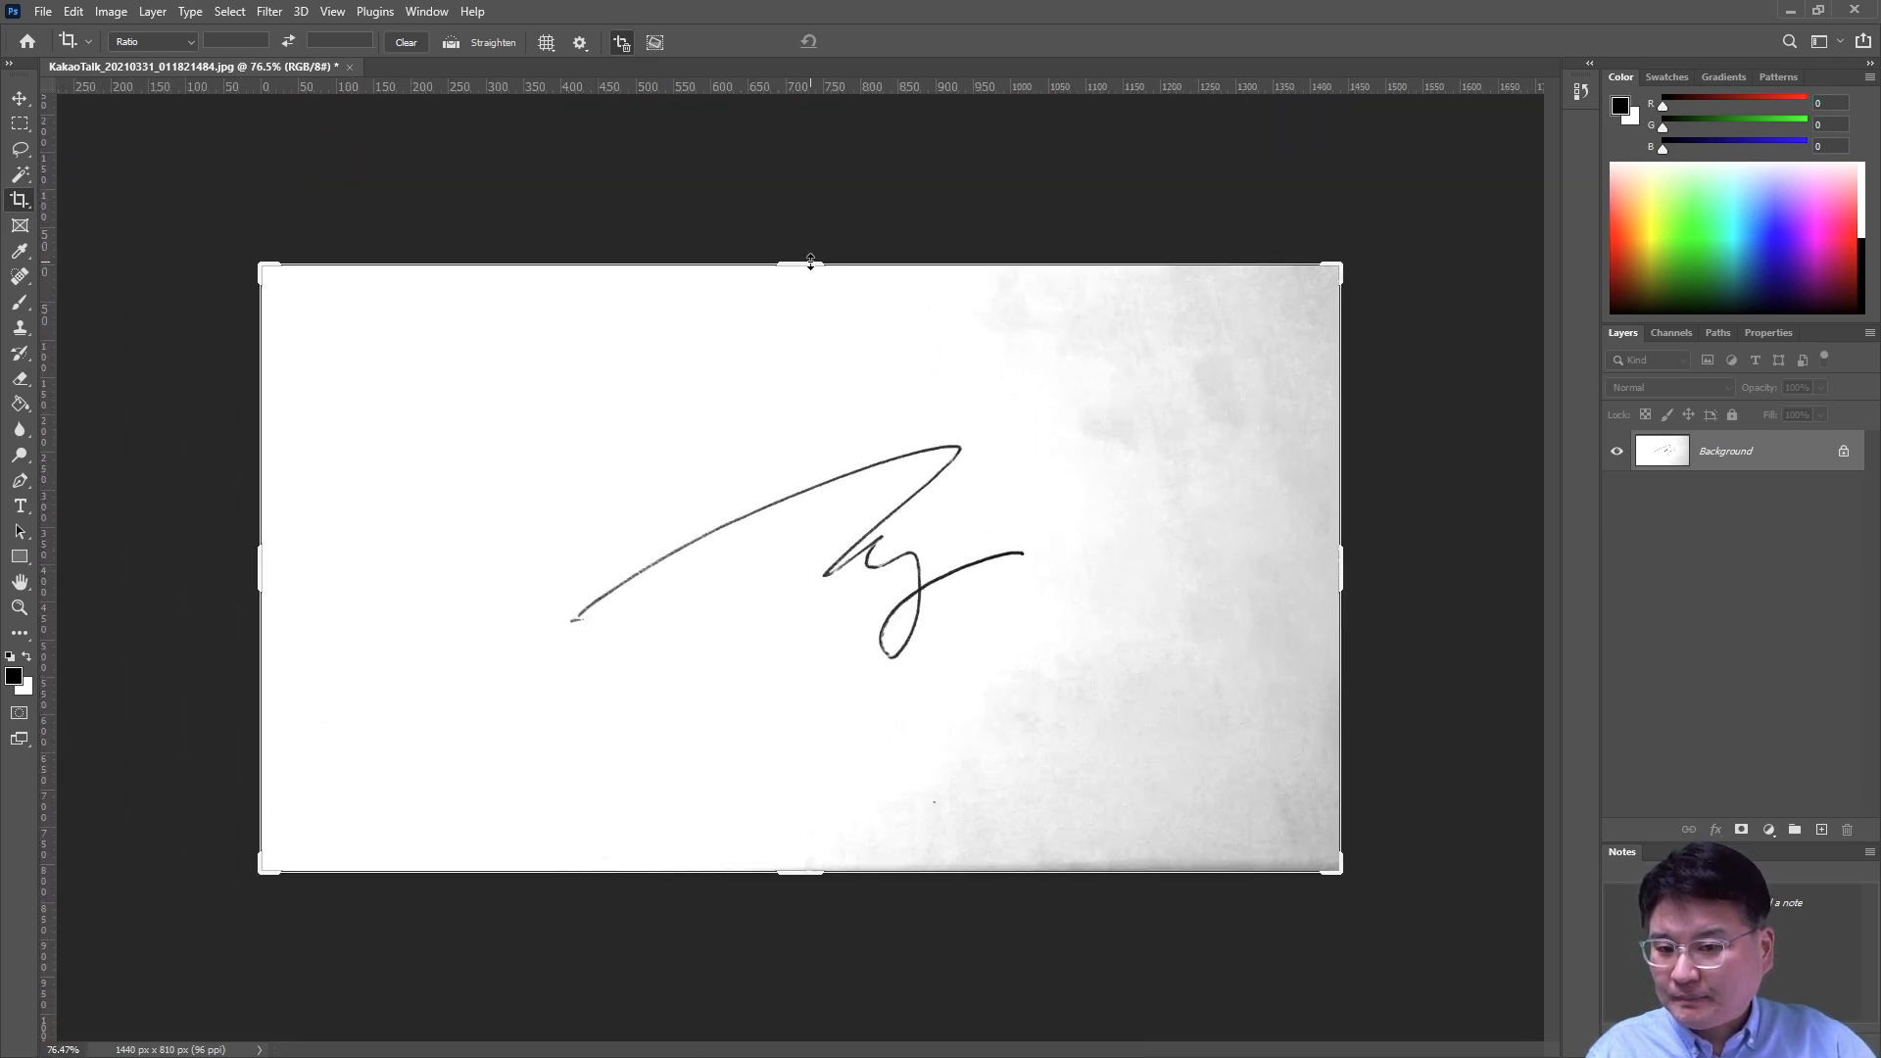
pyautogui.moveTo(810, 262); pyautogui.dragTo(810, 348)
pyautogui.moveTo(811, 785); pyautogui.dragTo(810, 688)
pyautogui.moveTo(1347, 579); pyautogui.dragTo(1202, 570)
pyautogui.moveTo(396, 560); pyautogui.dragTo(538, 570)
pyautogui.press('Return')
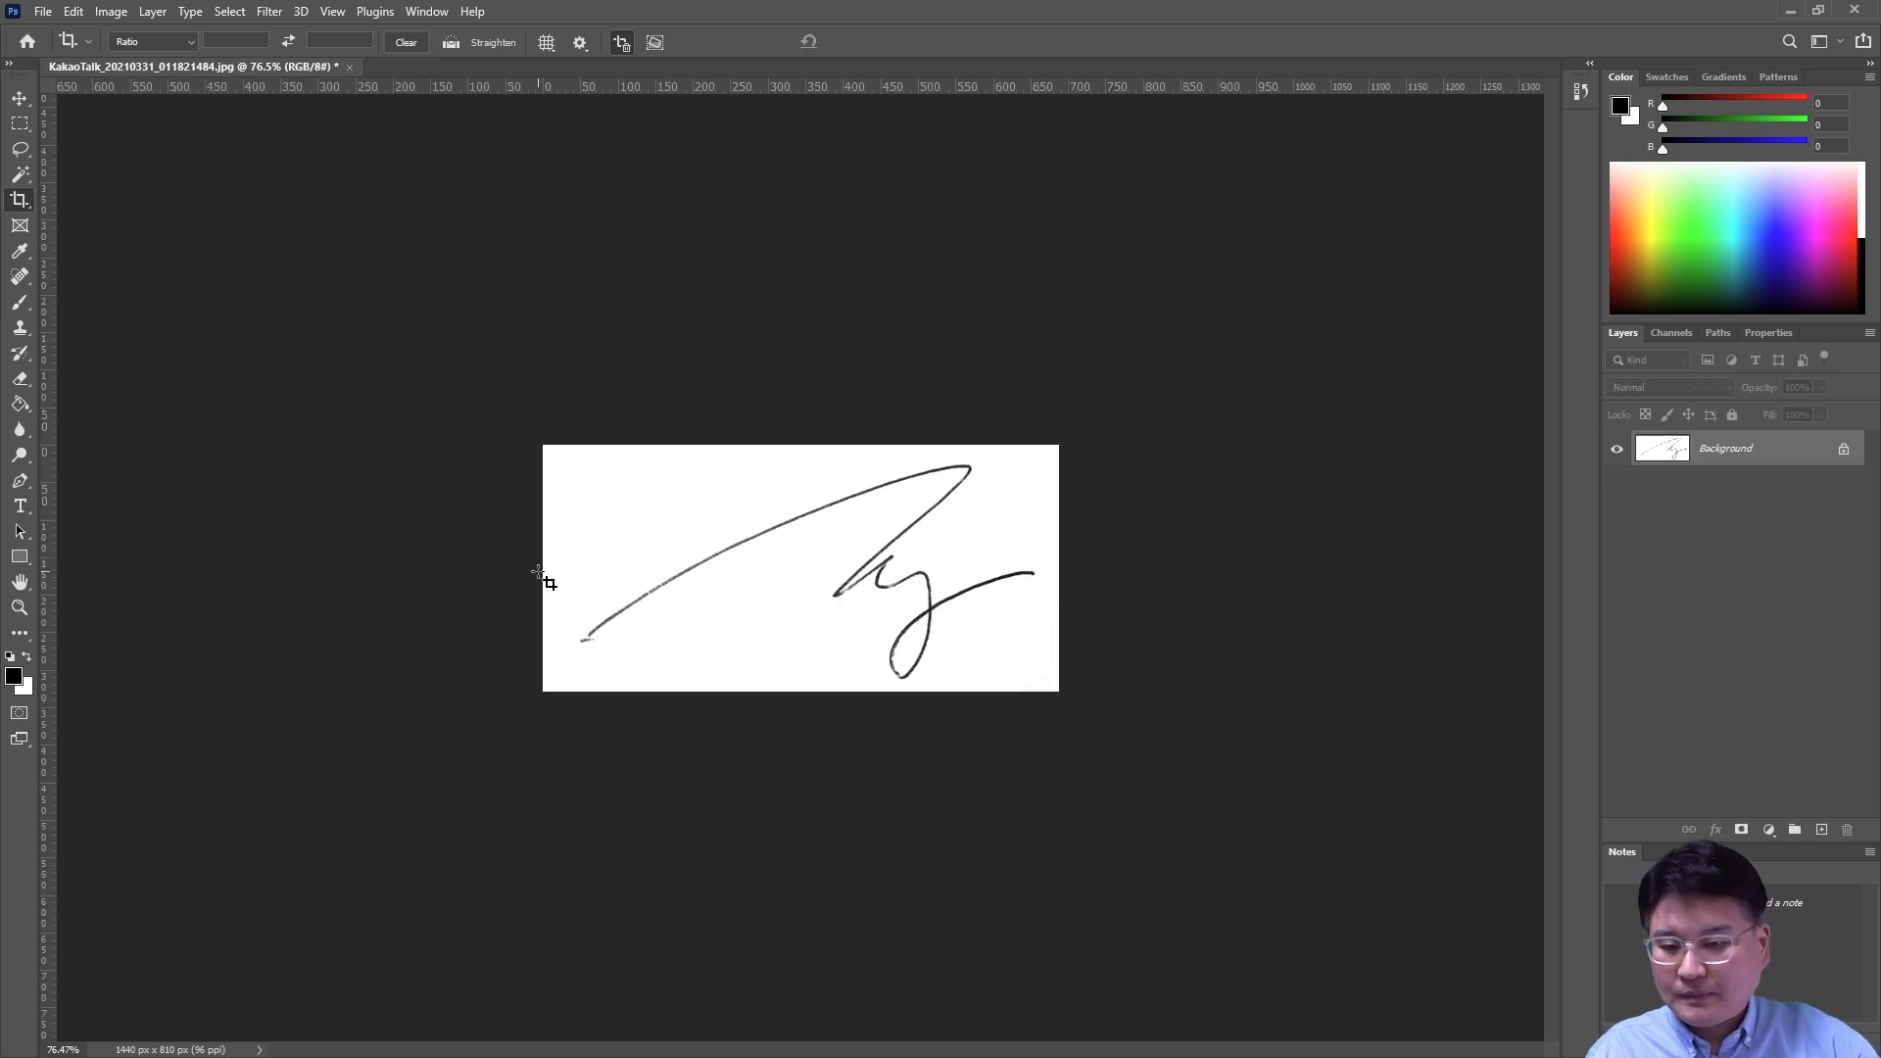
# Sample the cropped image's white background and the faint specks in its lower-right corner with the Eyedropper.
pyautogui.hotkey('ctrl', '0')
pyautogui.scroll(-1, 784, 670)
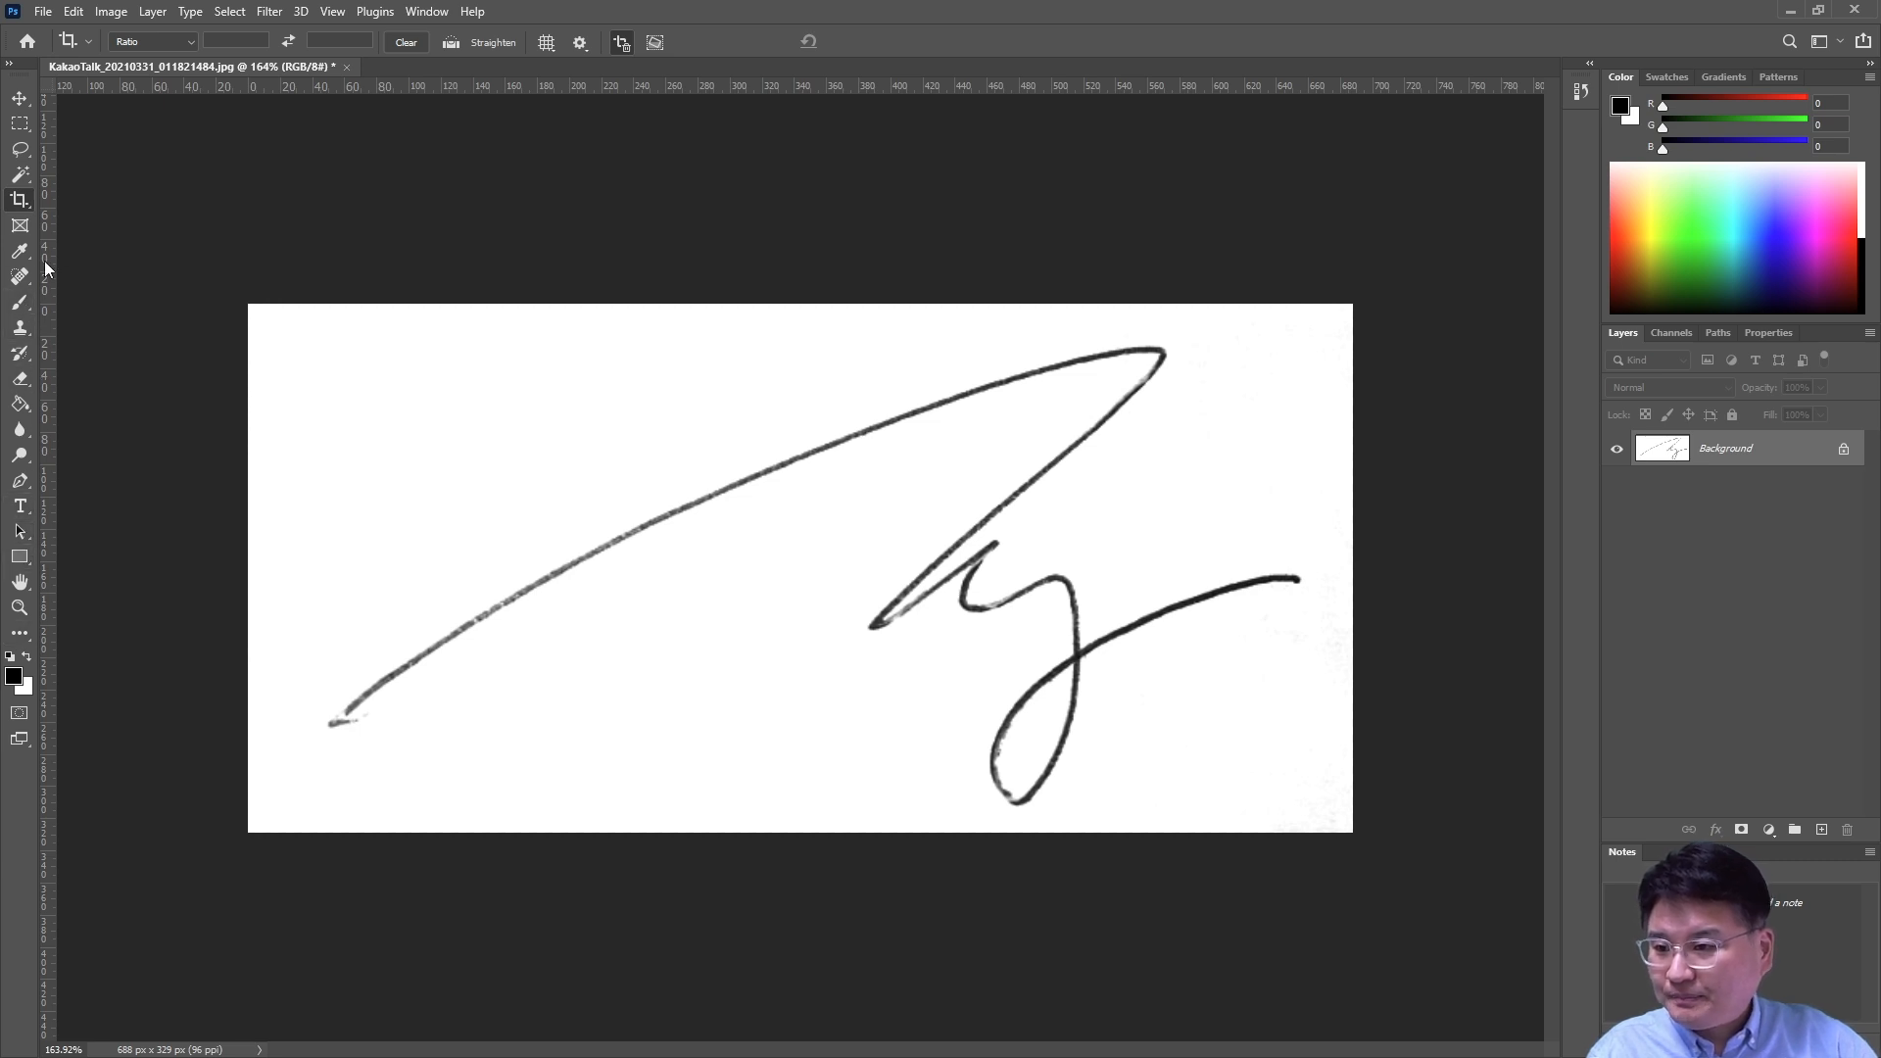
pyautogui.press('i')
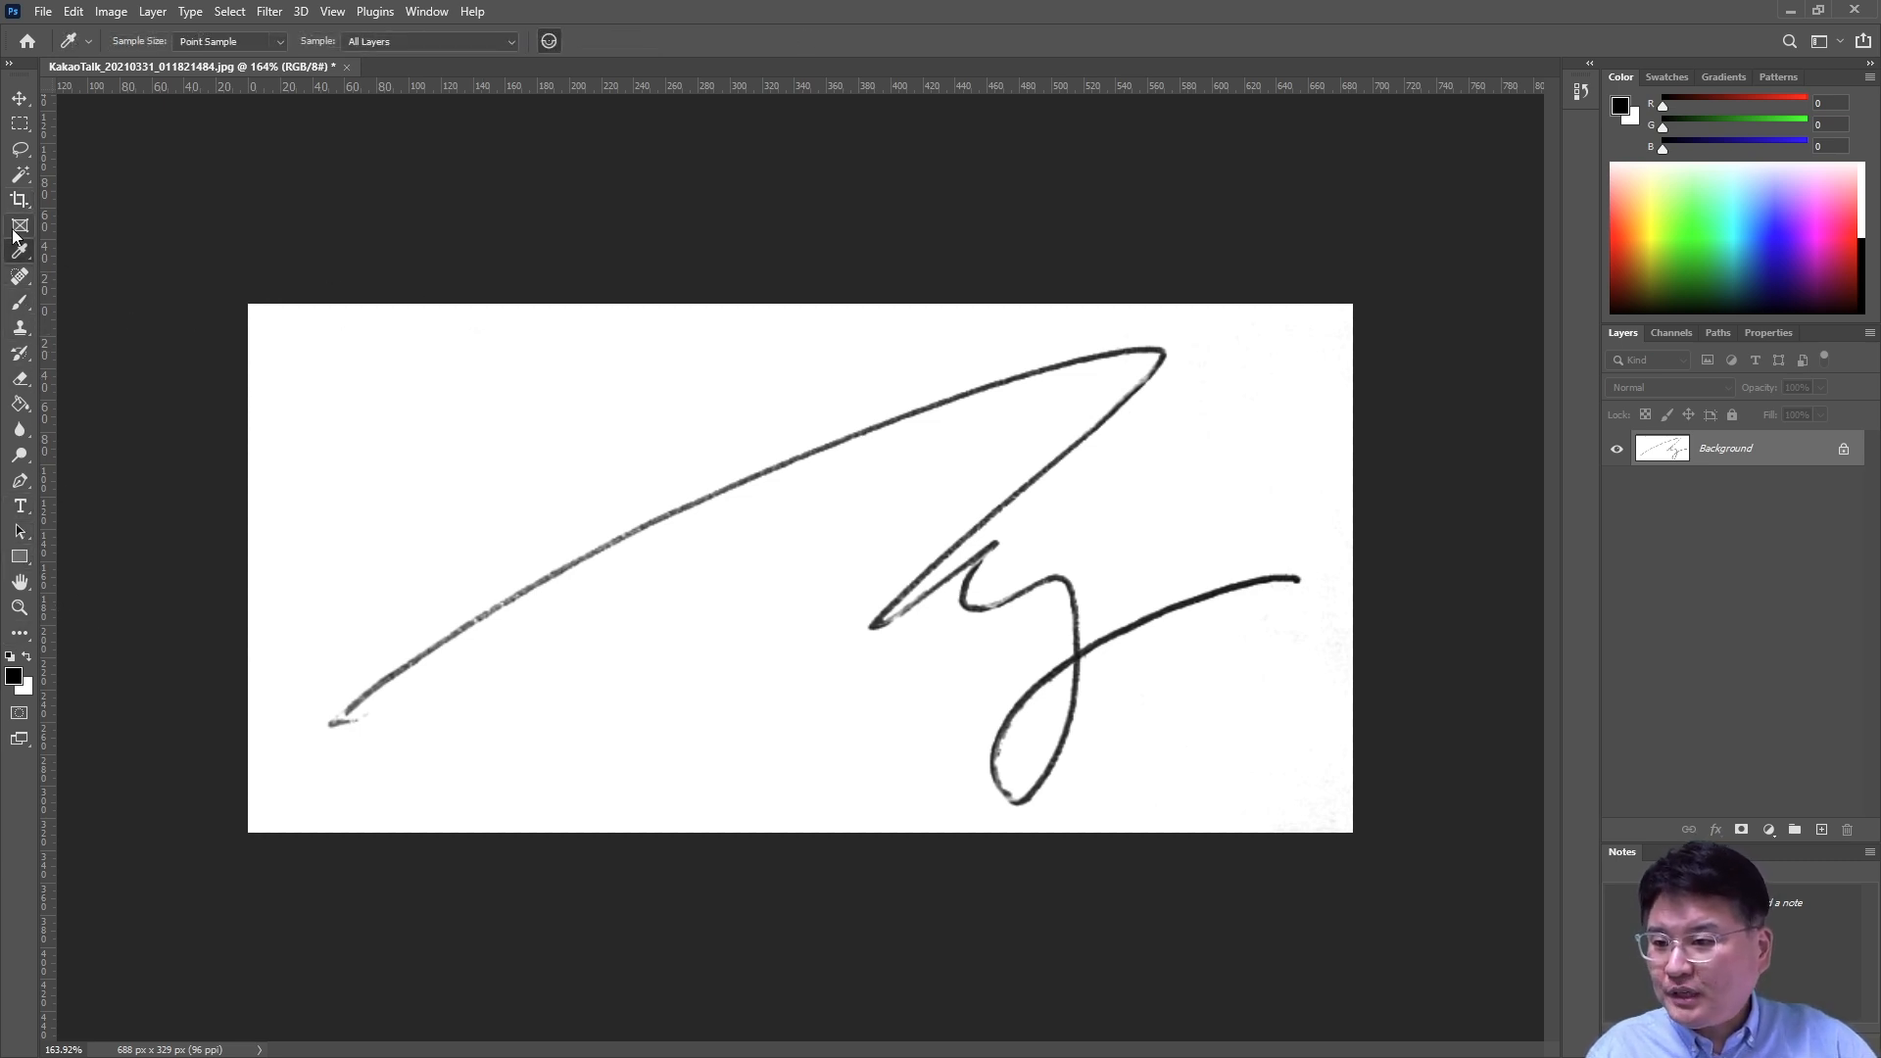
pyautogui.click(292, 324)
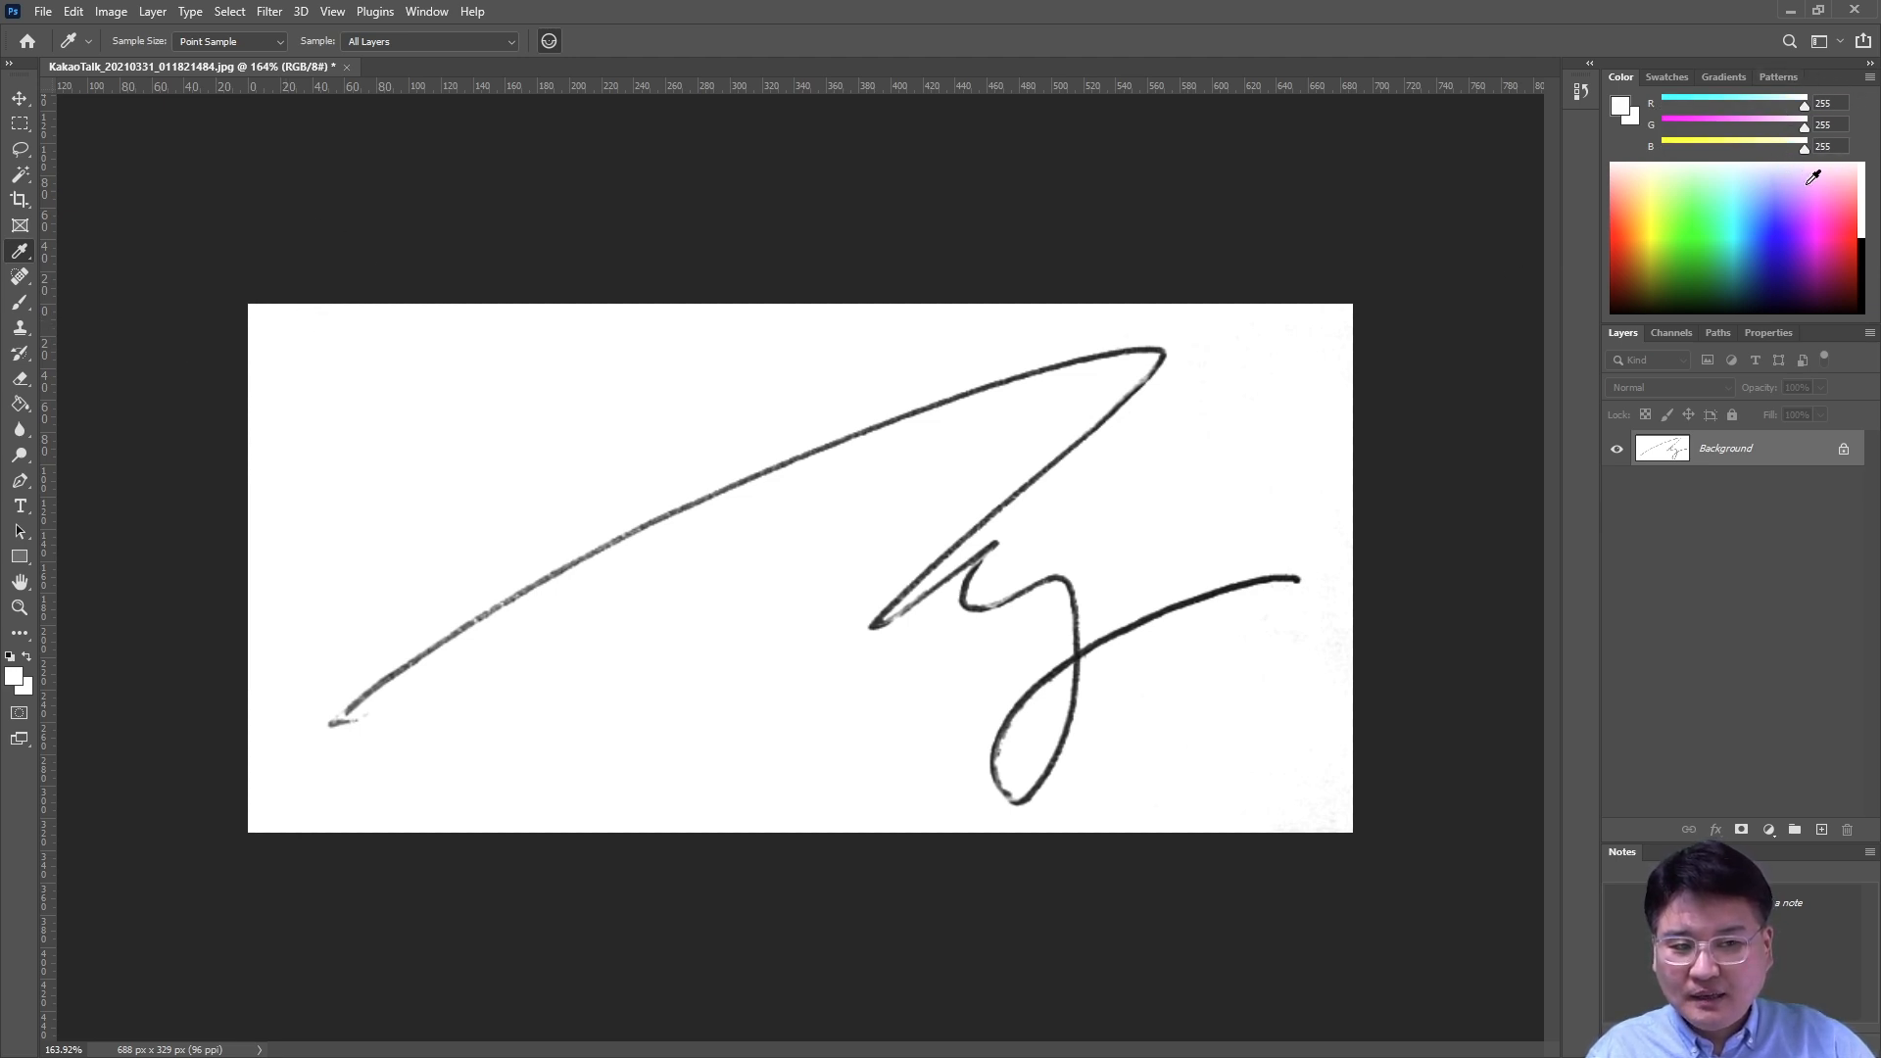
pyautogui.moveTo(1287, 751); pyautogui.dragTo(1351, 823)
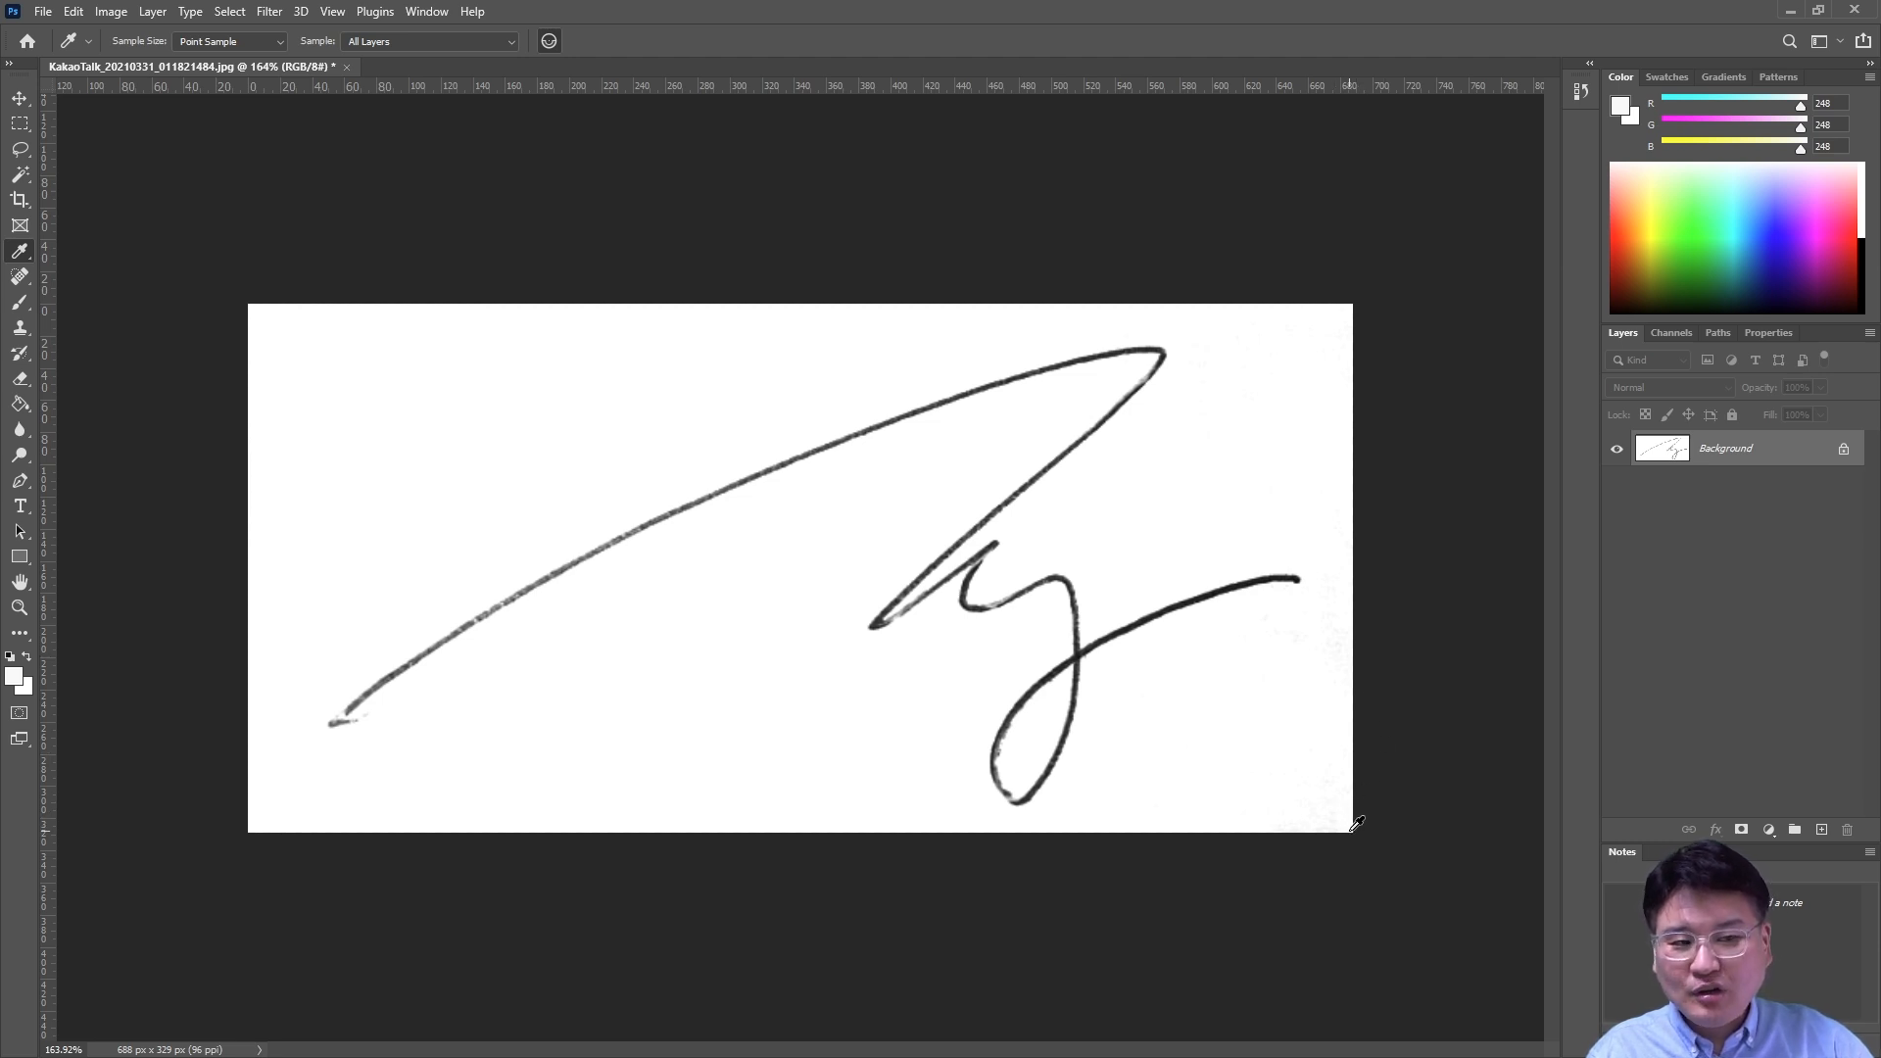
pyautogui.moveTo(1357, 824); pyautogui.dragTo(1343, 812)
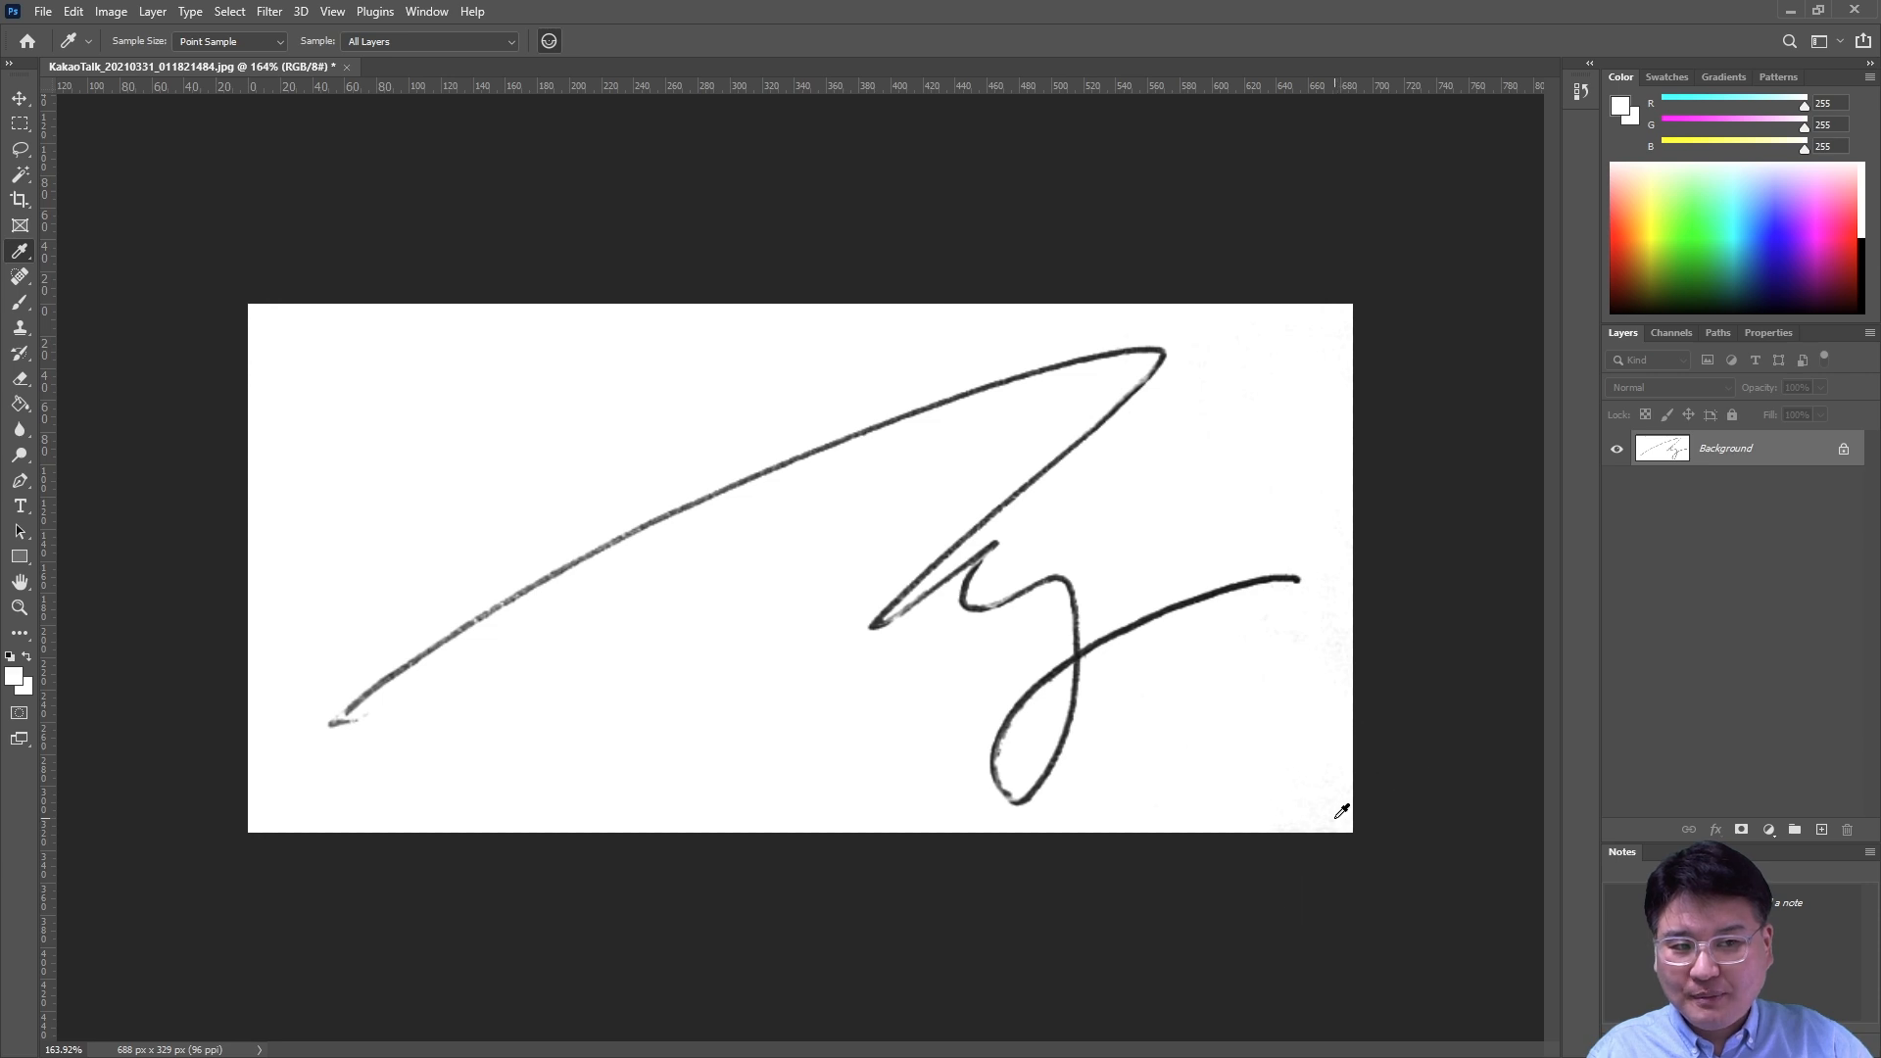
# Try red (ff0000) as the foreground colour and restore the default black and white colours.
pyautogui.press('c')
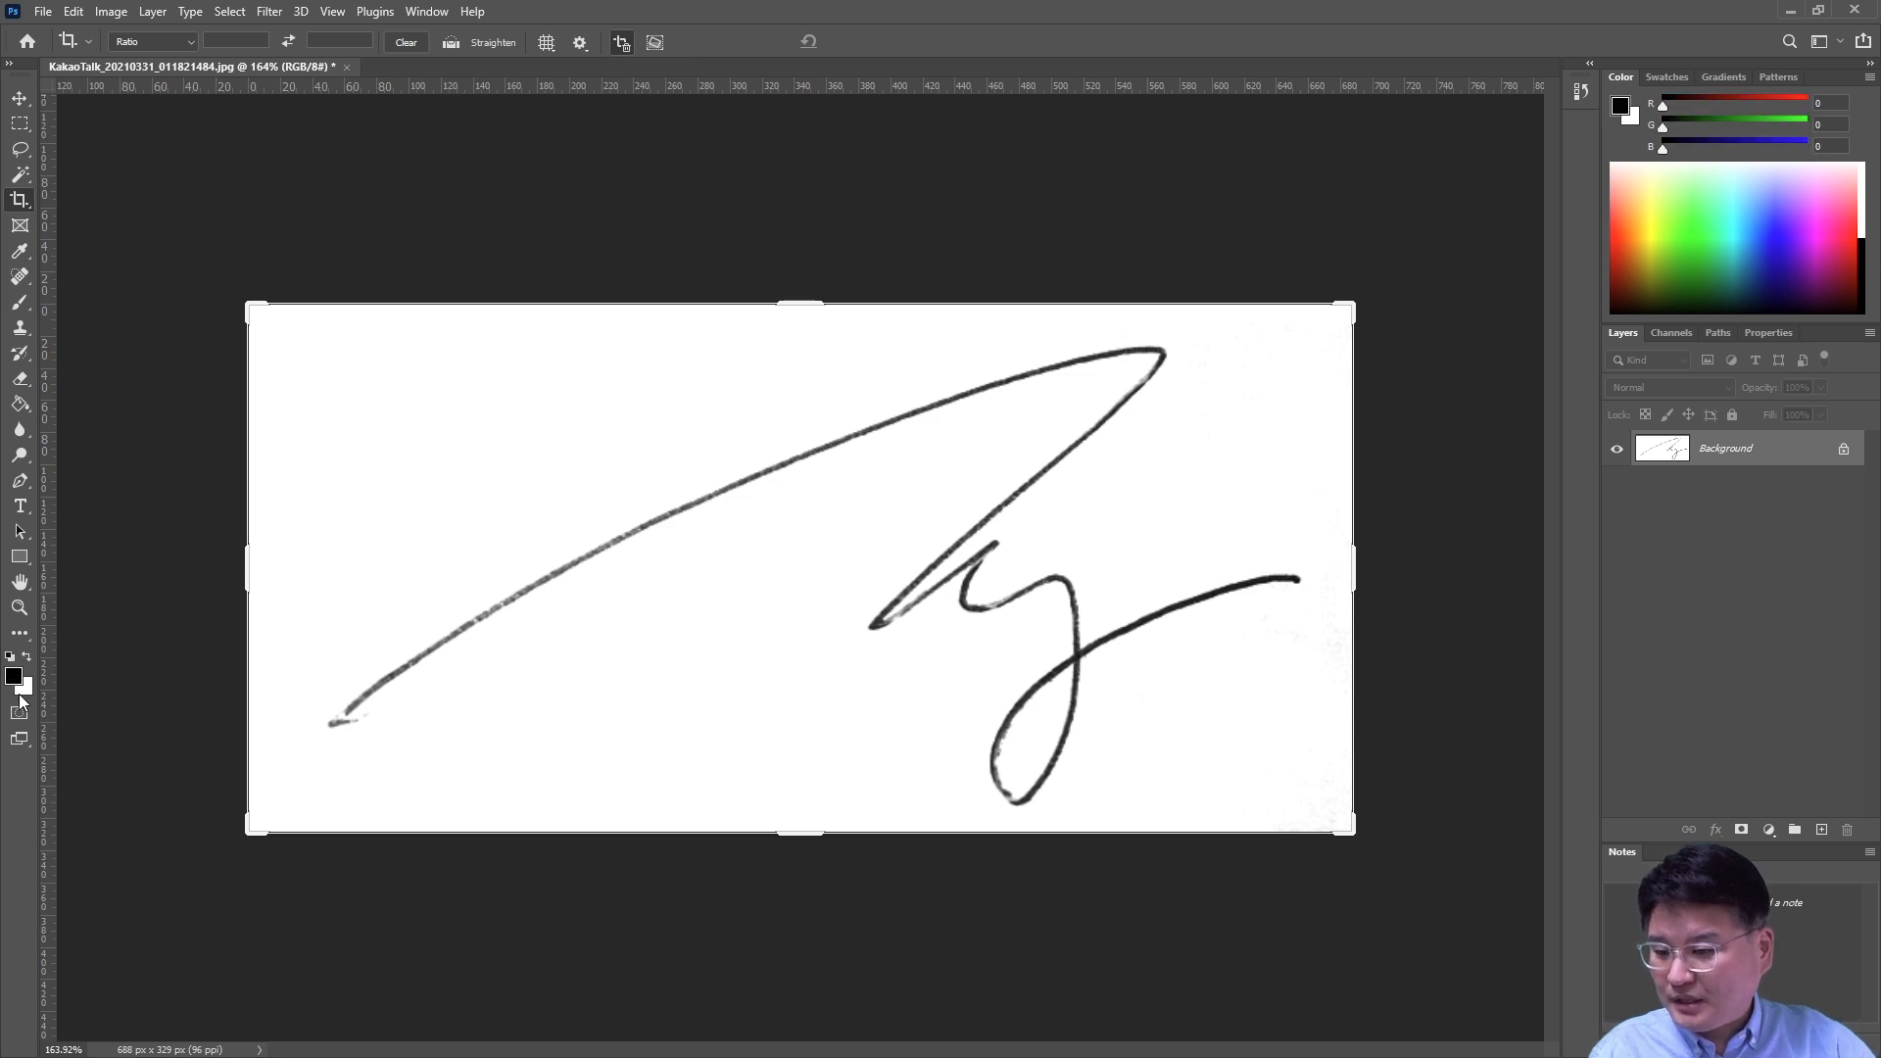
pyautogui.click(14, 677)
pyautogui.write('ff0000')
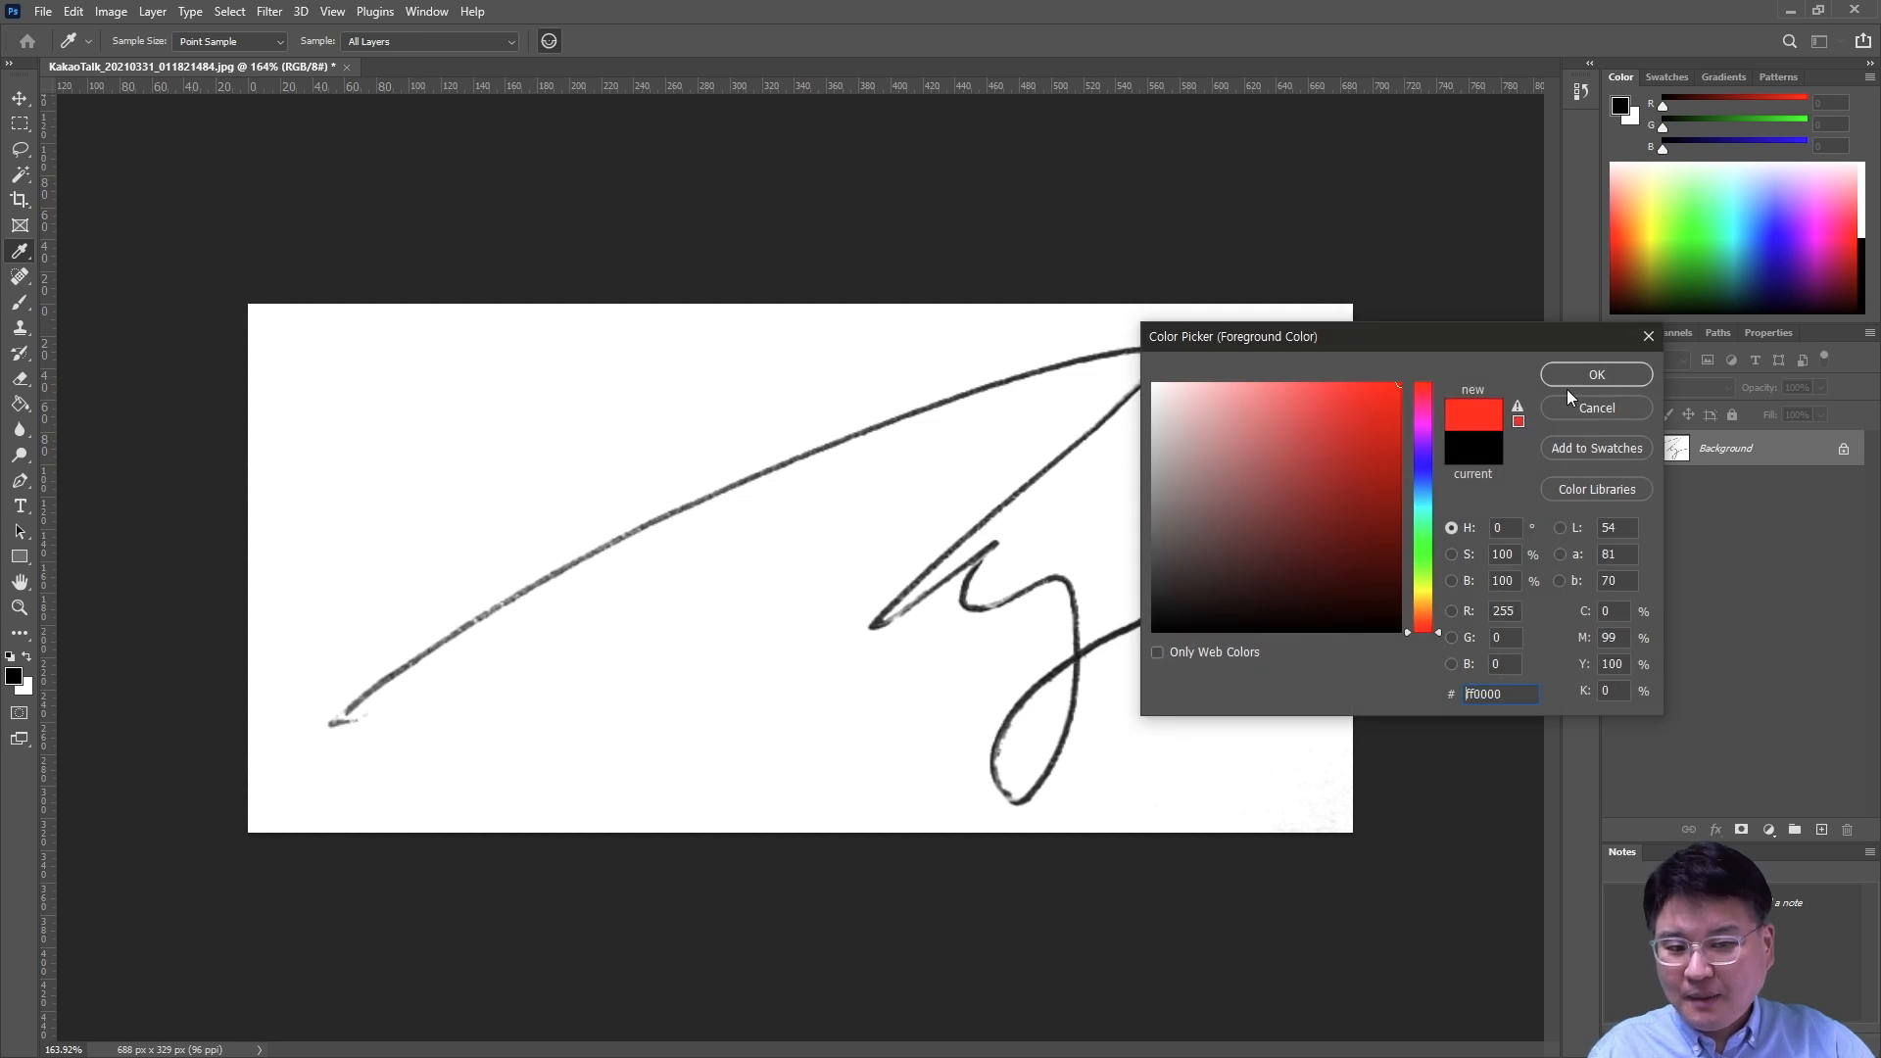
pyautogui.click(1579, 382)
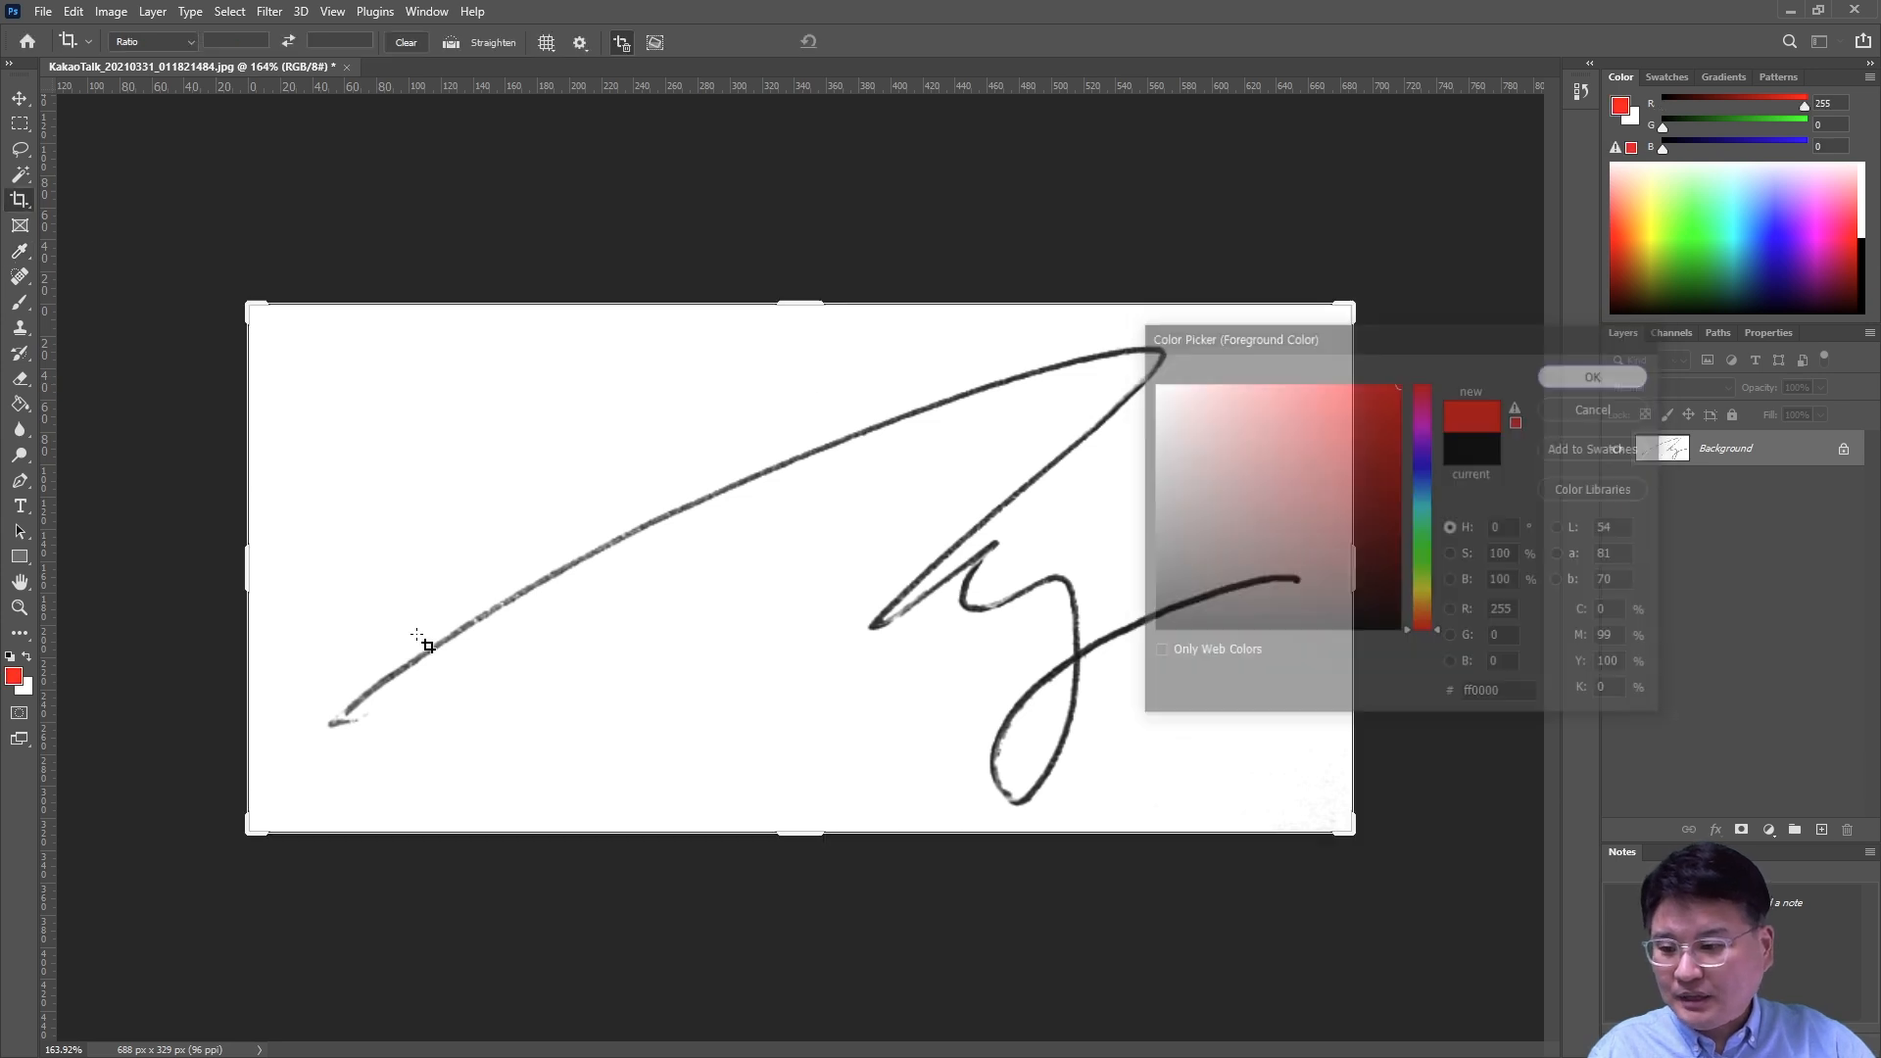
pyautogui.click(11, 659)
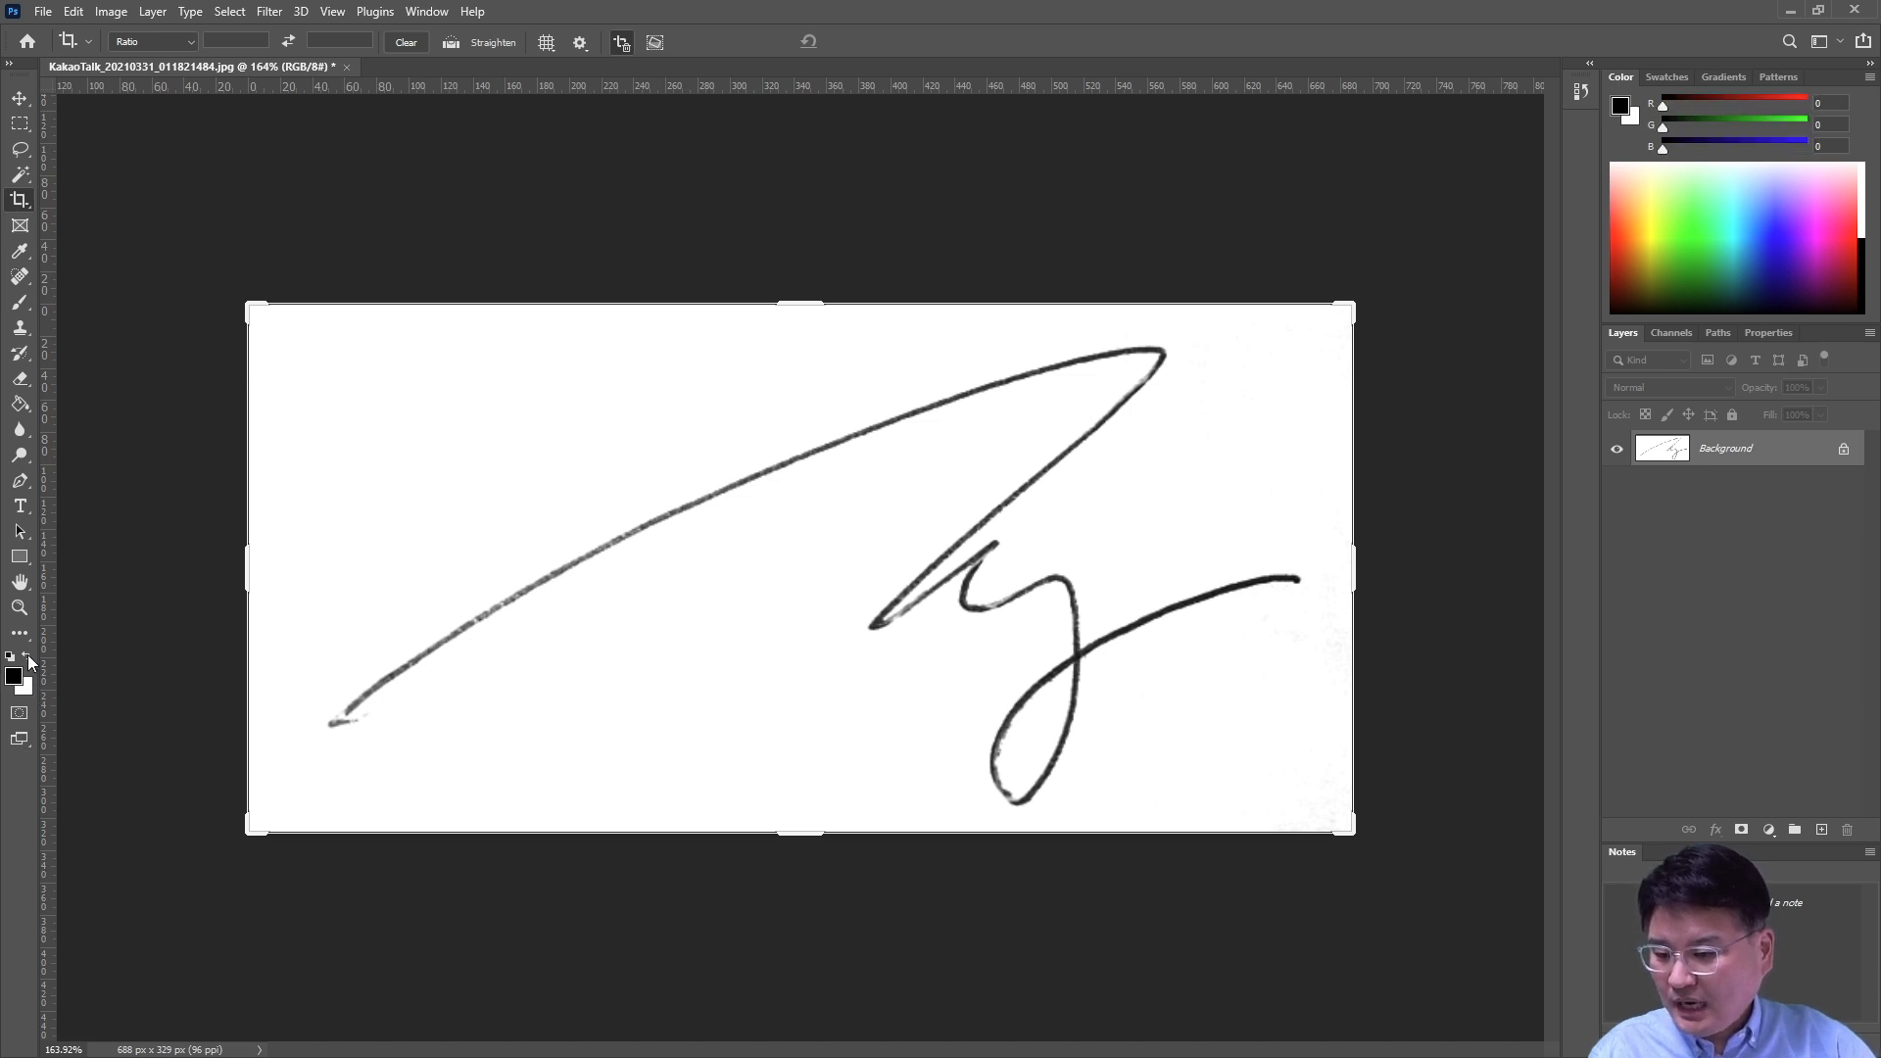
# Swap the foreground colour to white and paint over the grey specks below the signature's right end with a 70 px brush.
pyautogui.click(28, 656)
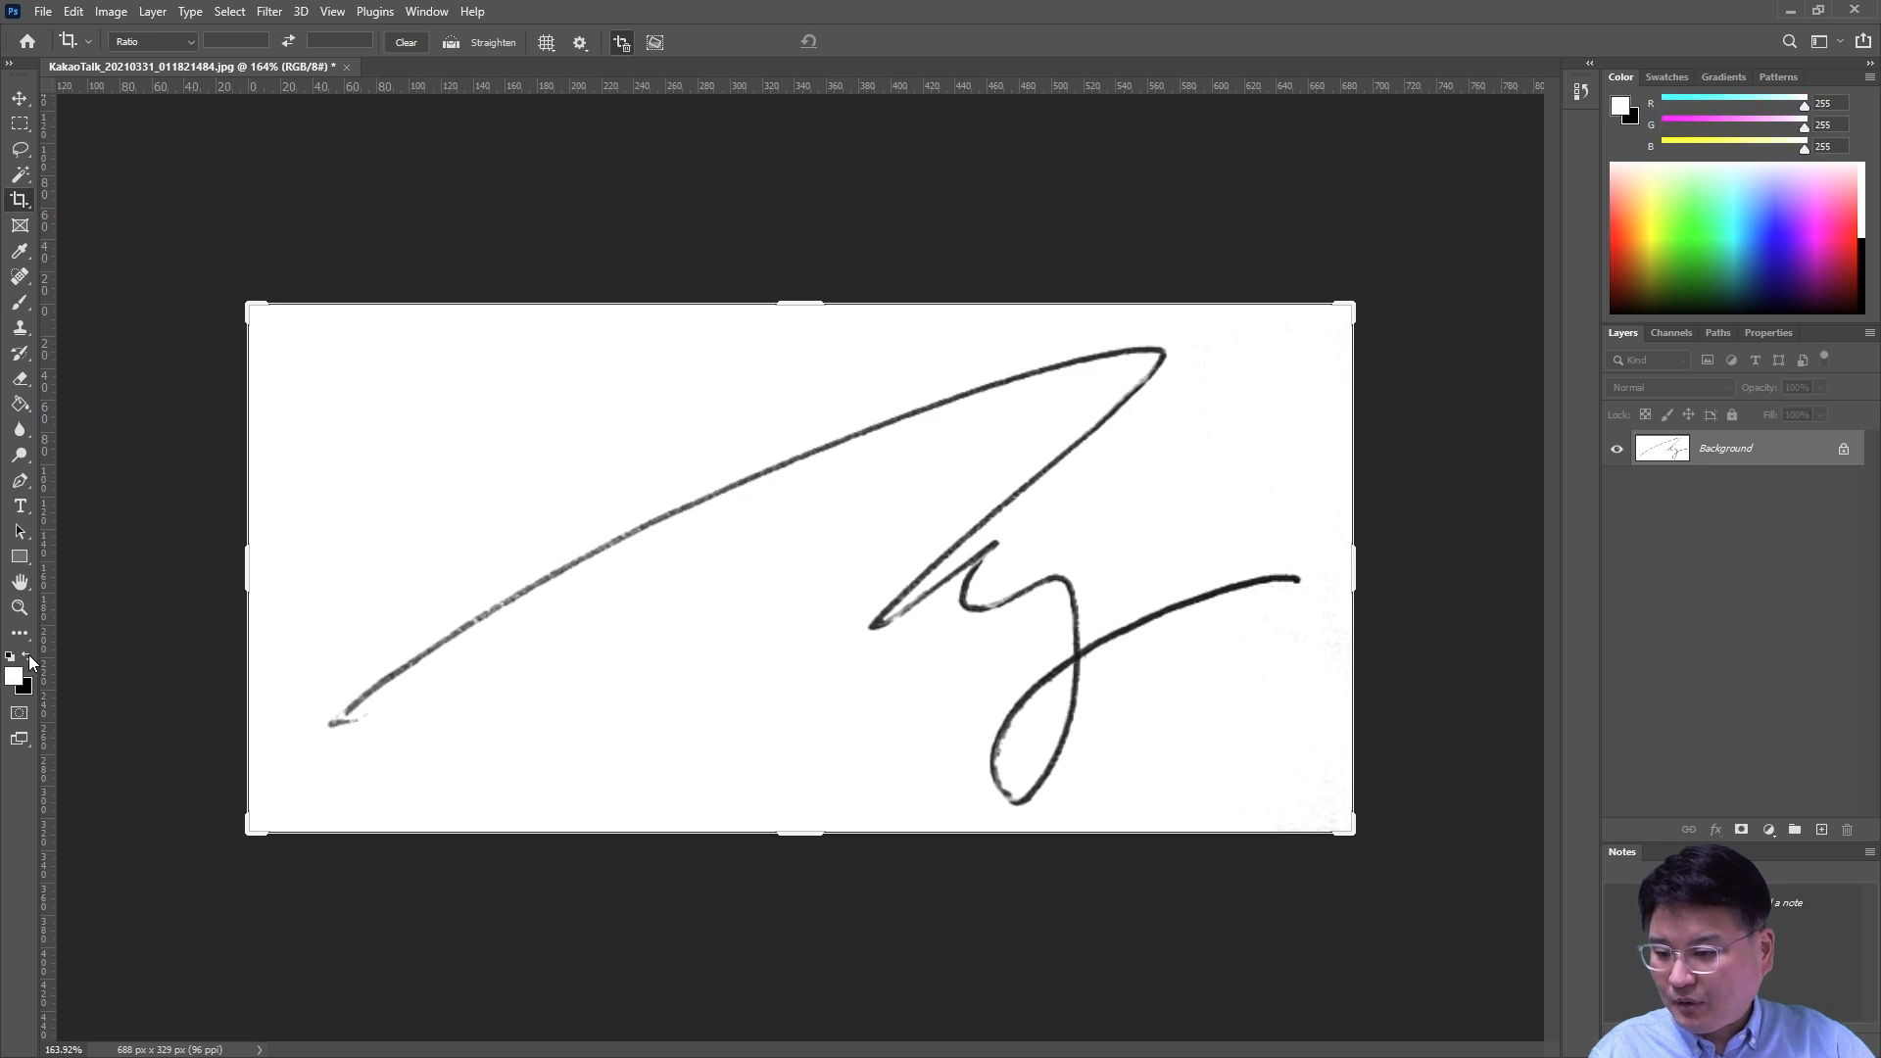
pyautogui.click(17, 306)
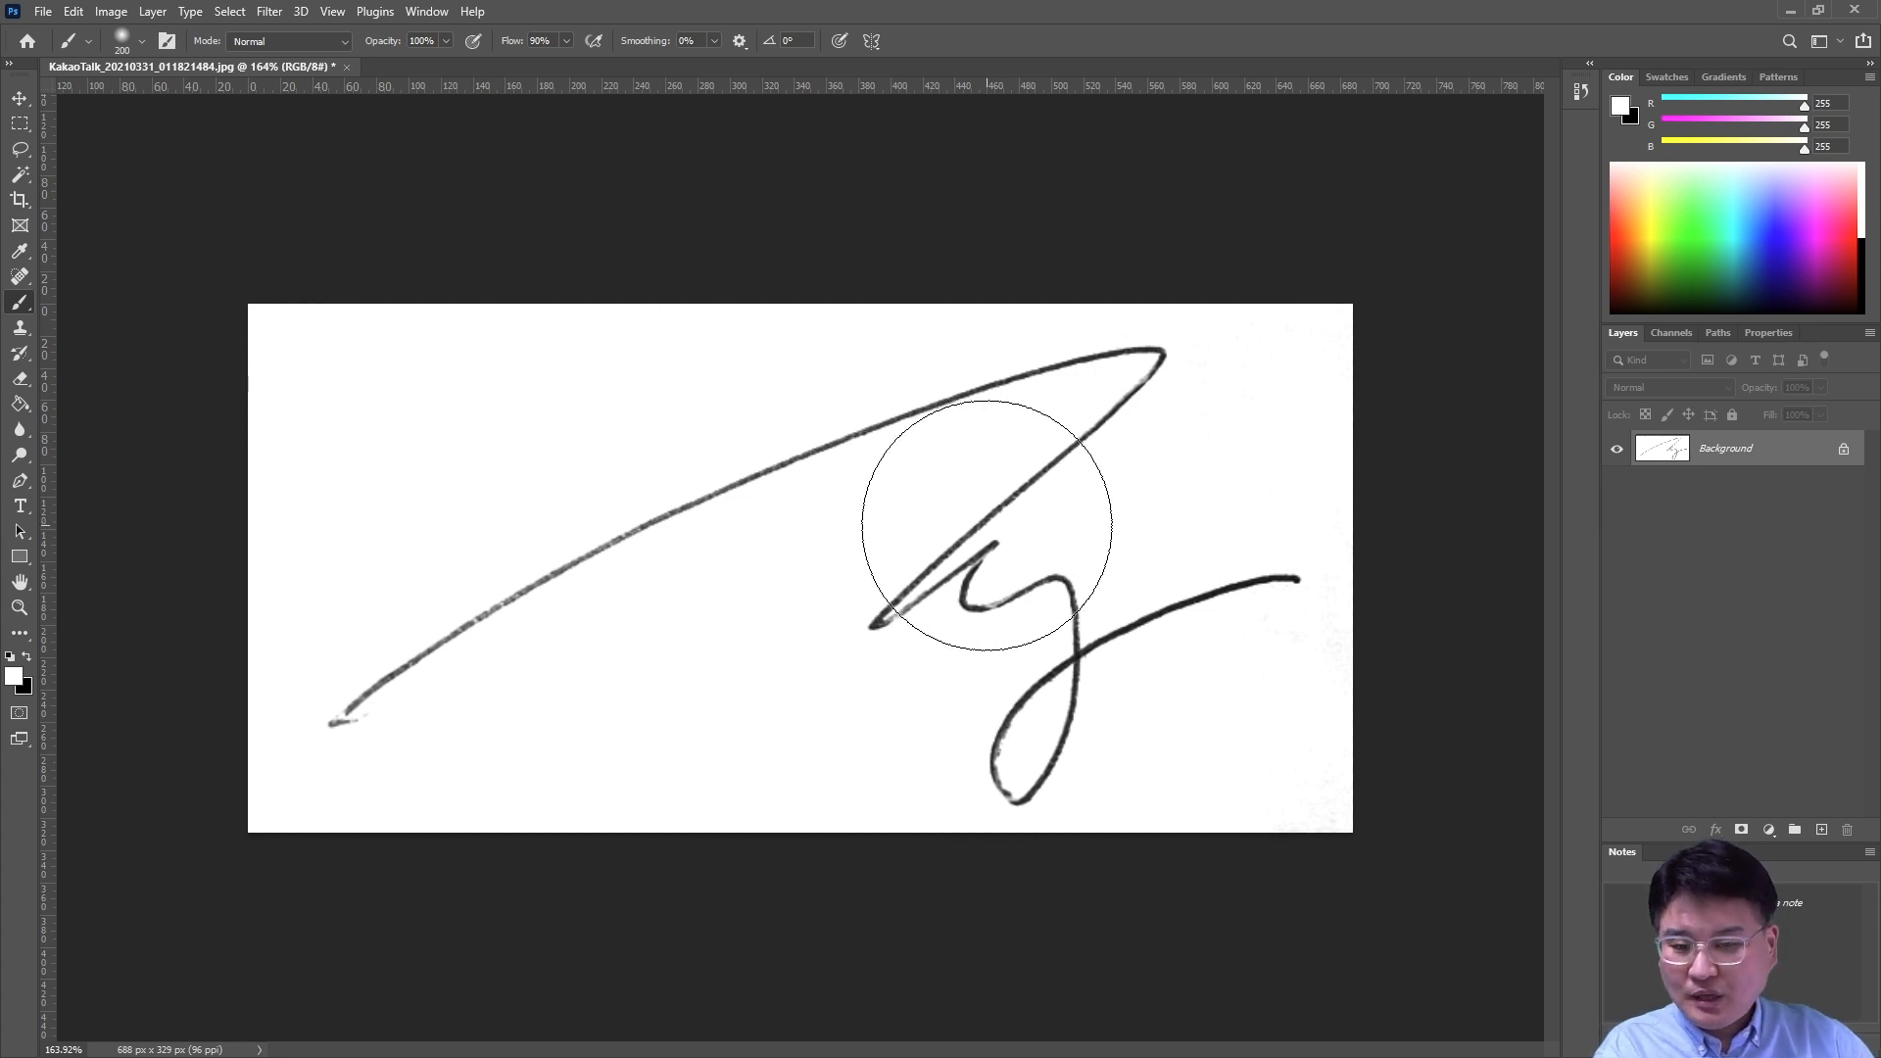
pyautogui.press('[')
pyautogui.press('[')
pyautogui.press('[')
pyautogui.press(']')
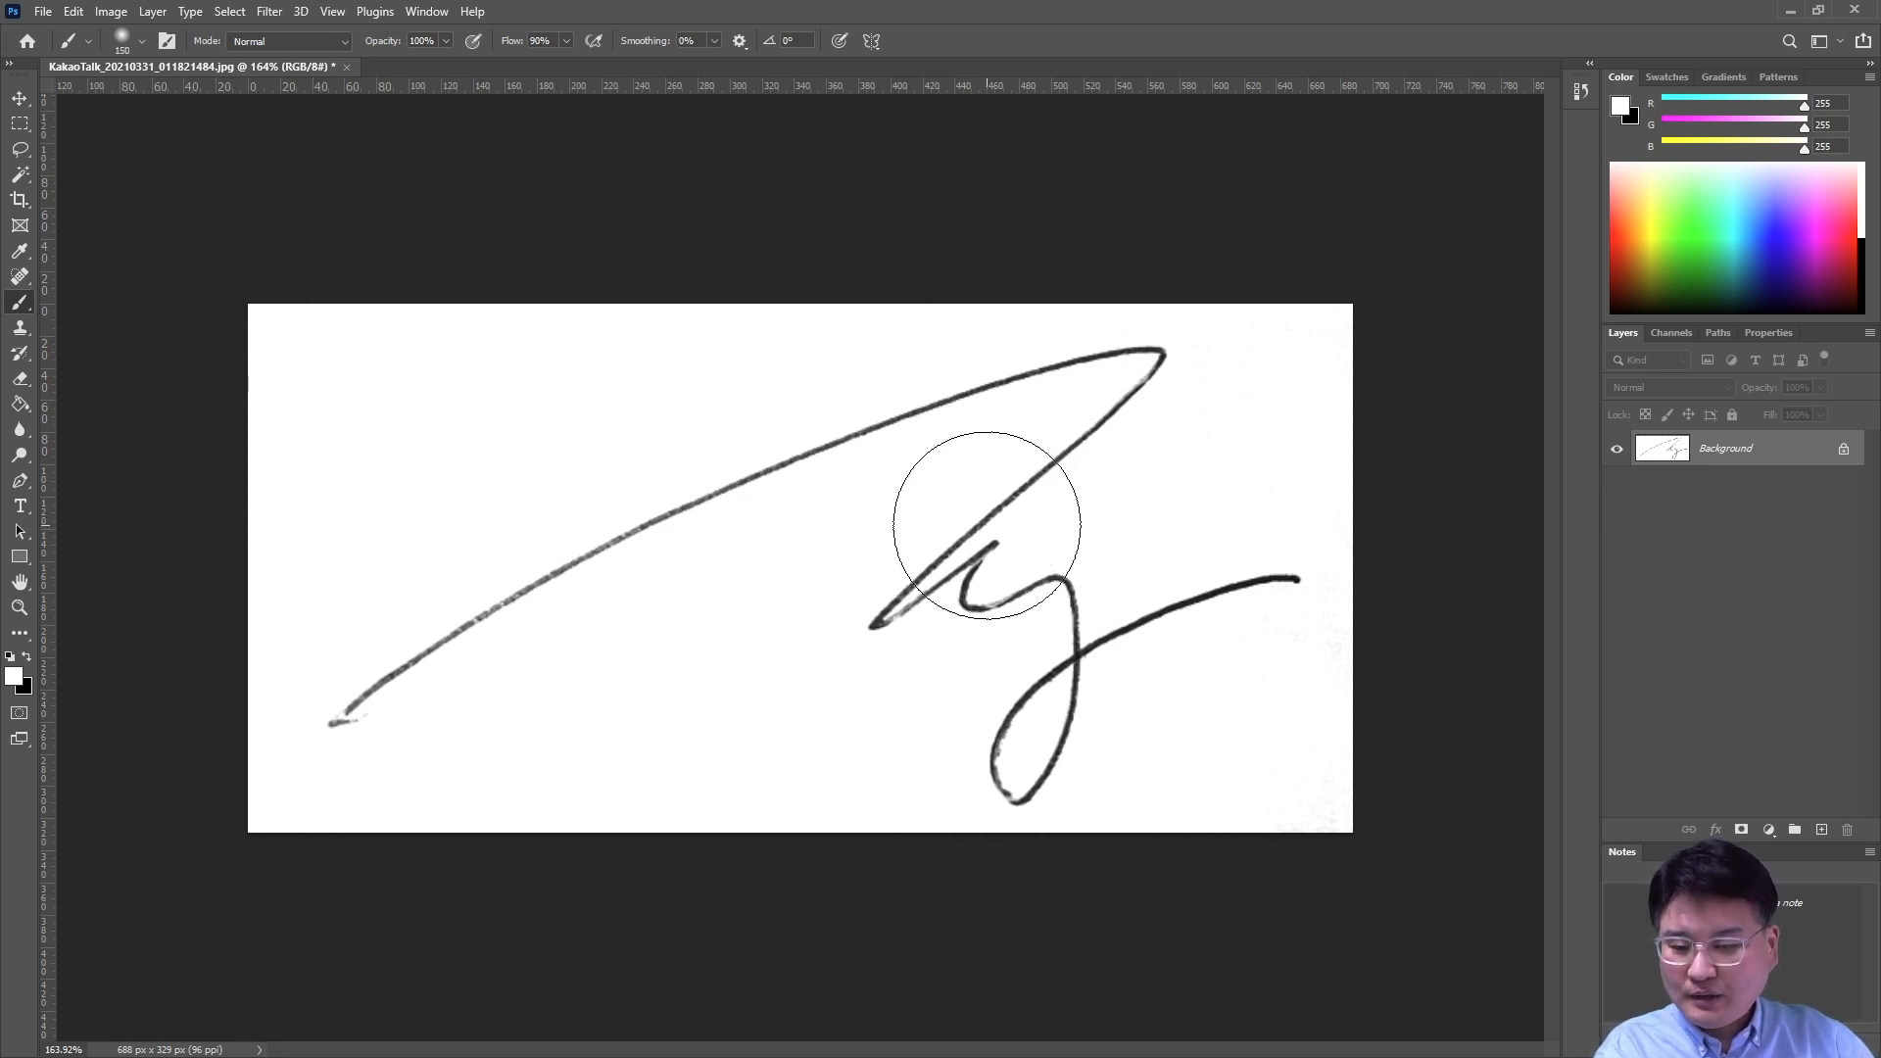
pyautogui.press('[')
pyautogui.press('[')
pyautogui.press(']')
pyautogui.press(']')
pyautogui.press('[')
pyautogui.press('[')
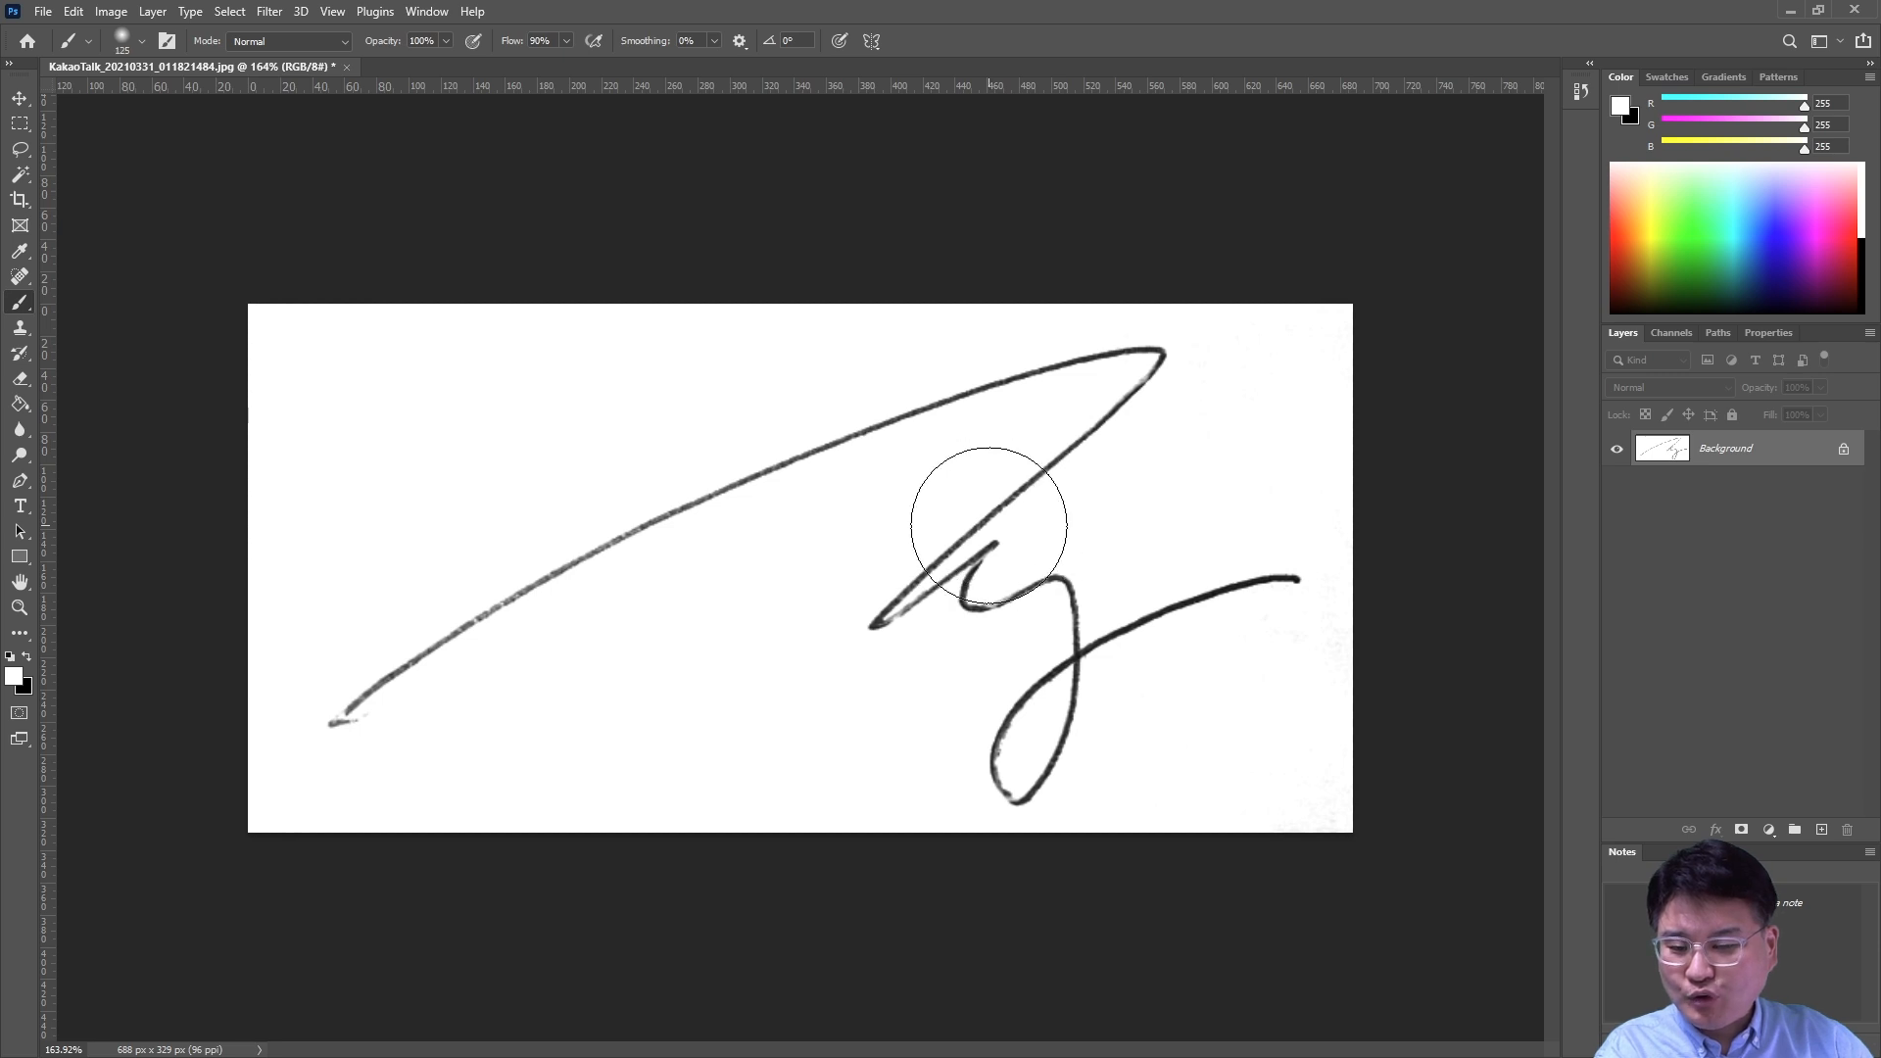
pyautogui.press('[')
pyautogui.press('[')
pyautogui.press('[')
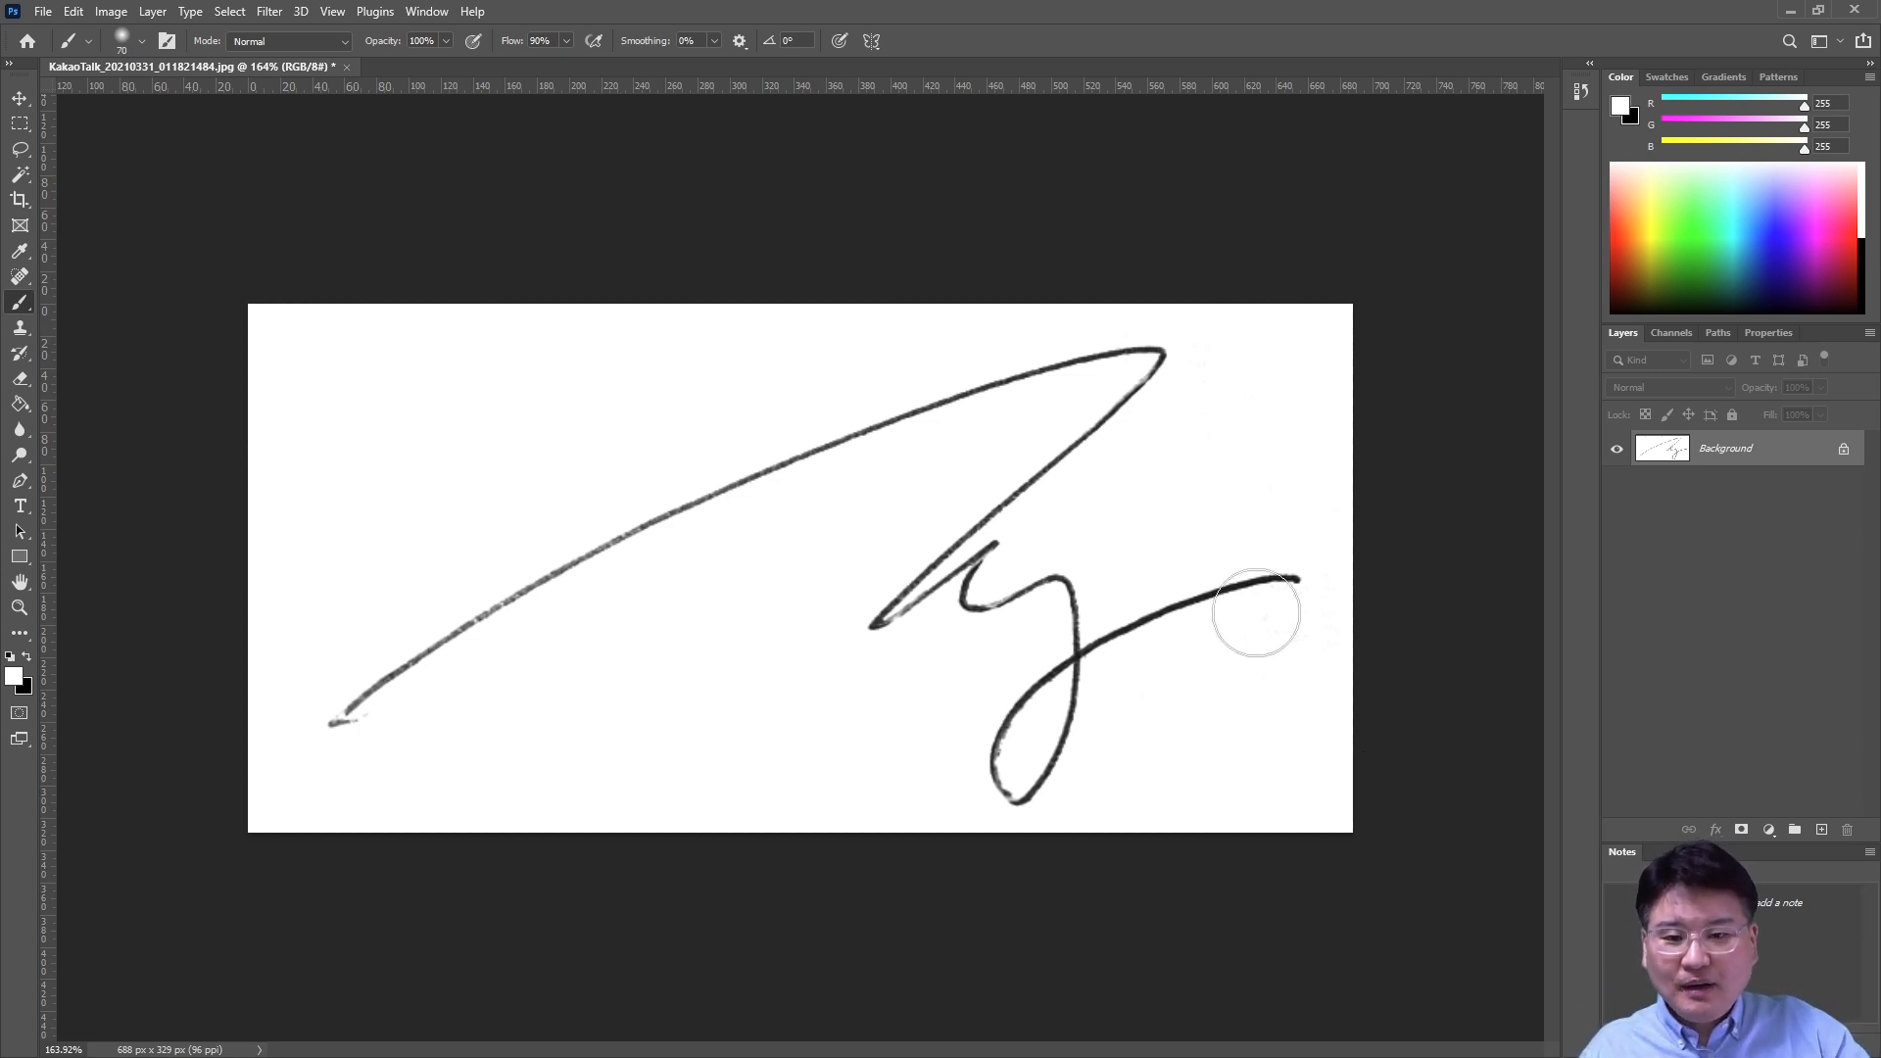
# Convert the Background into a regular layer, then delete the white paper around the signature with the Magic Wand and deselect.
pyautogui.click(20, 174)
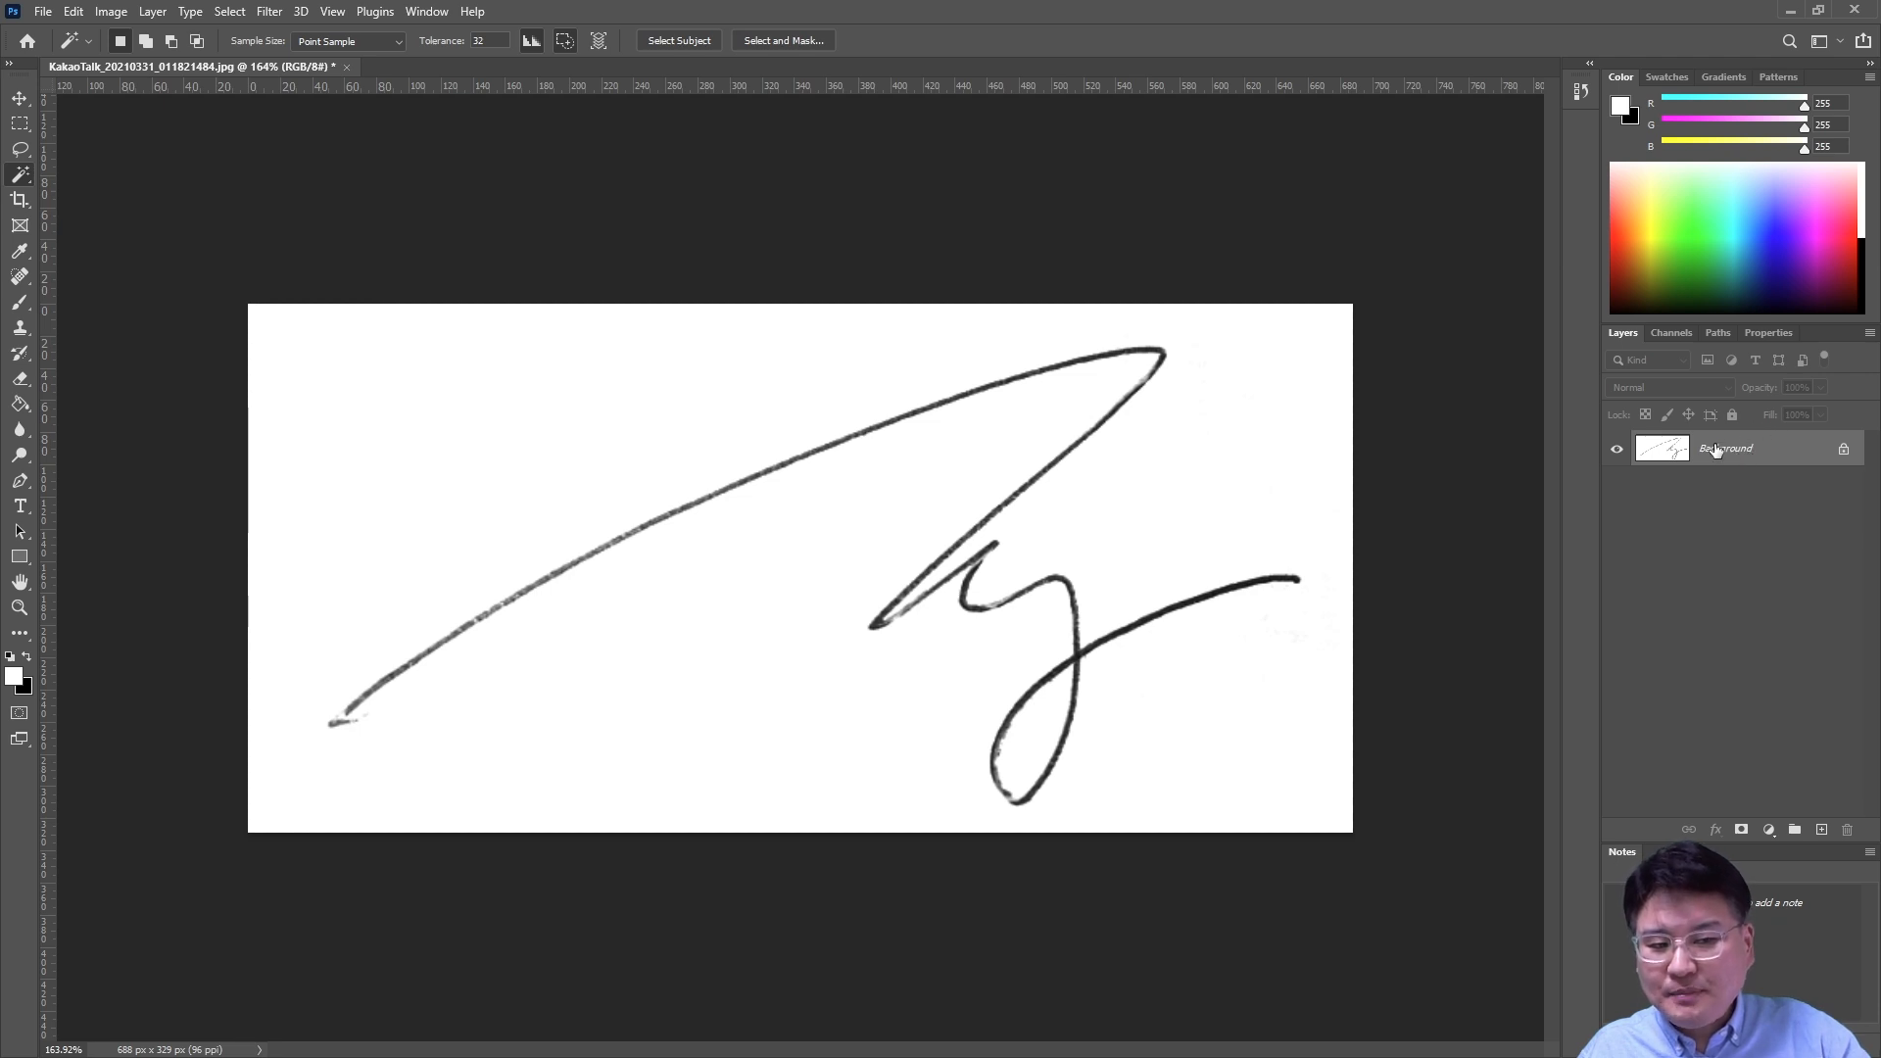
pyautogui.doubleClick(1778, 453)
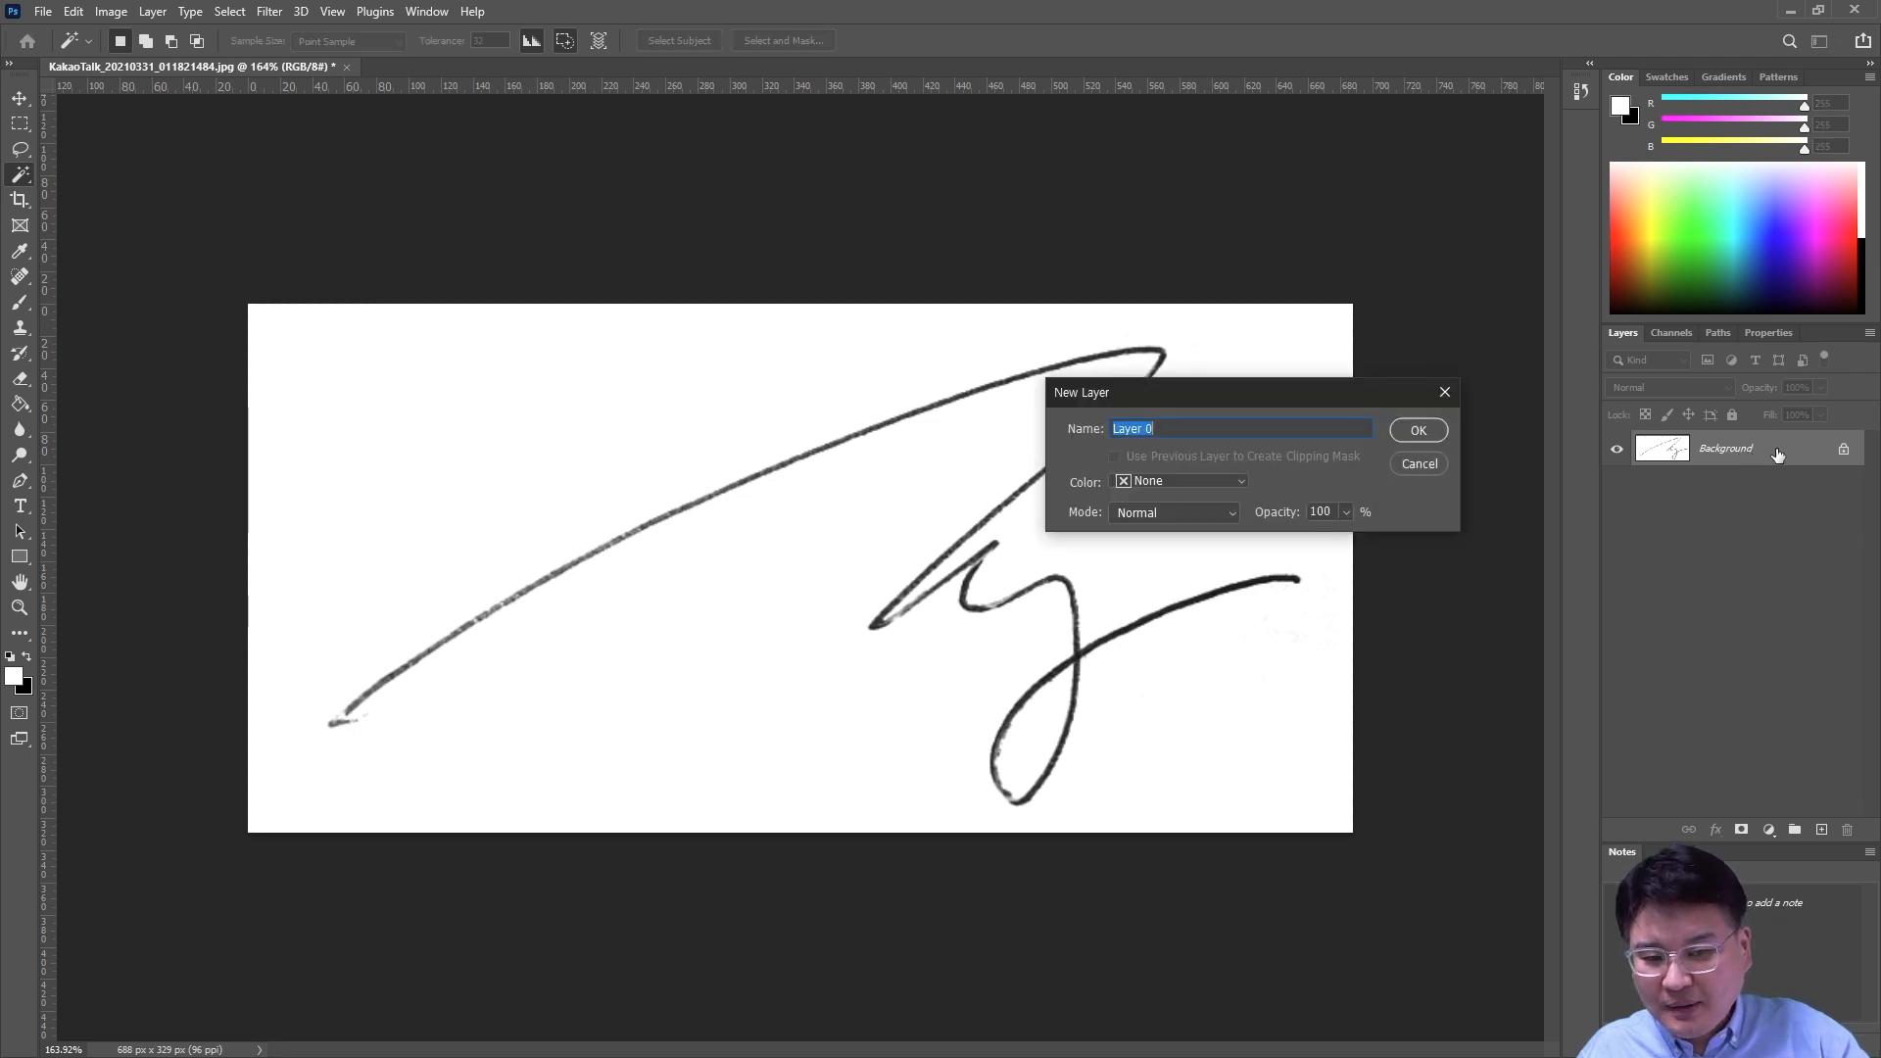
pyautogui.click(1419, 432)
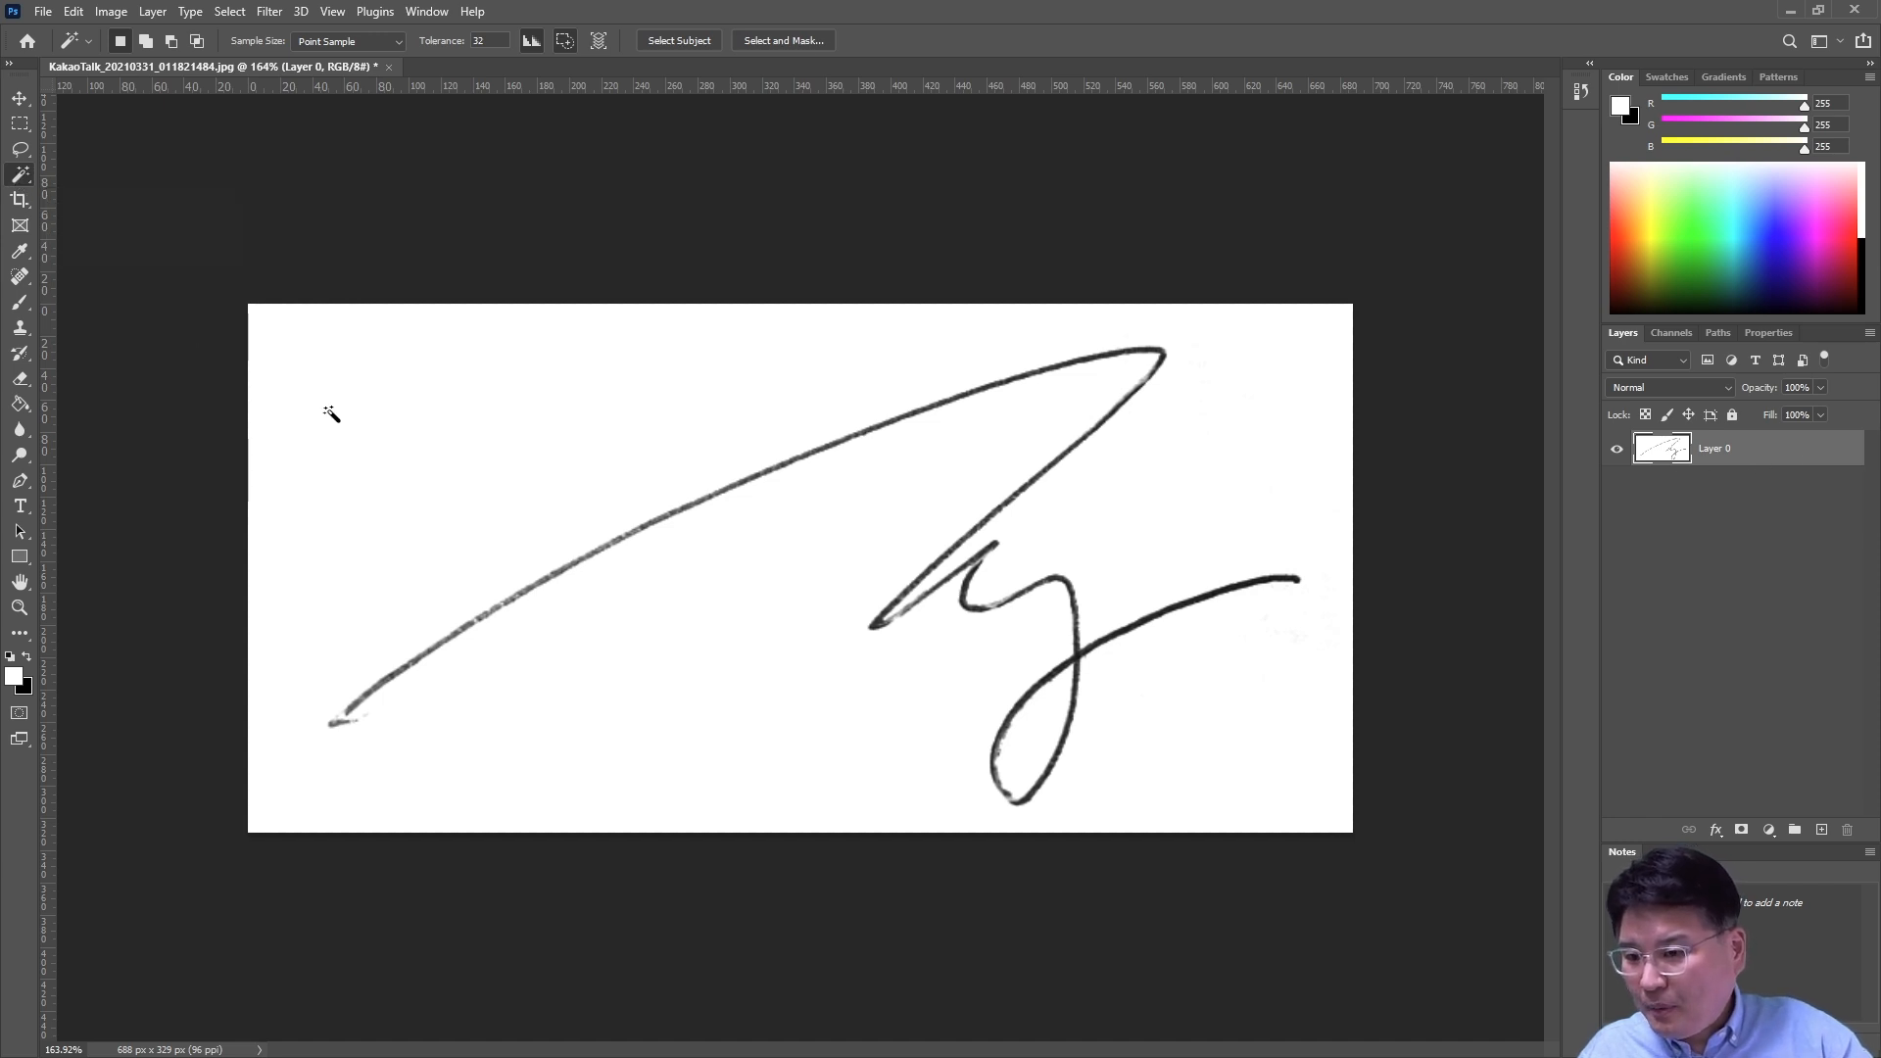
pyautogui.click(444, 419)
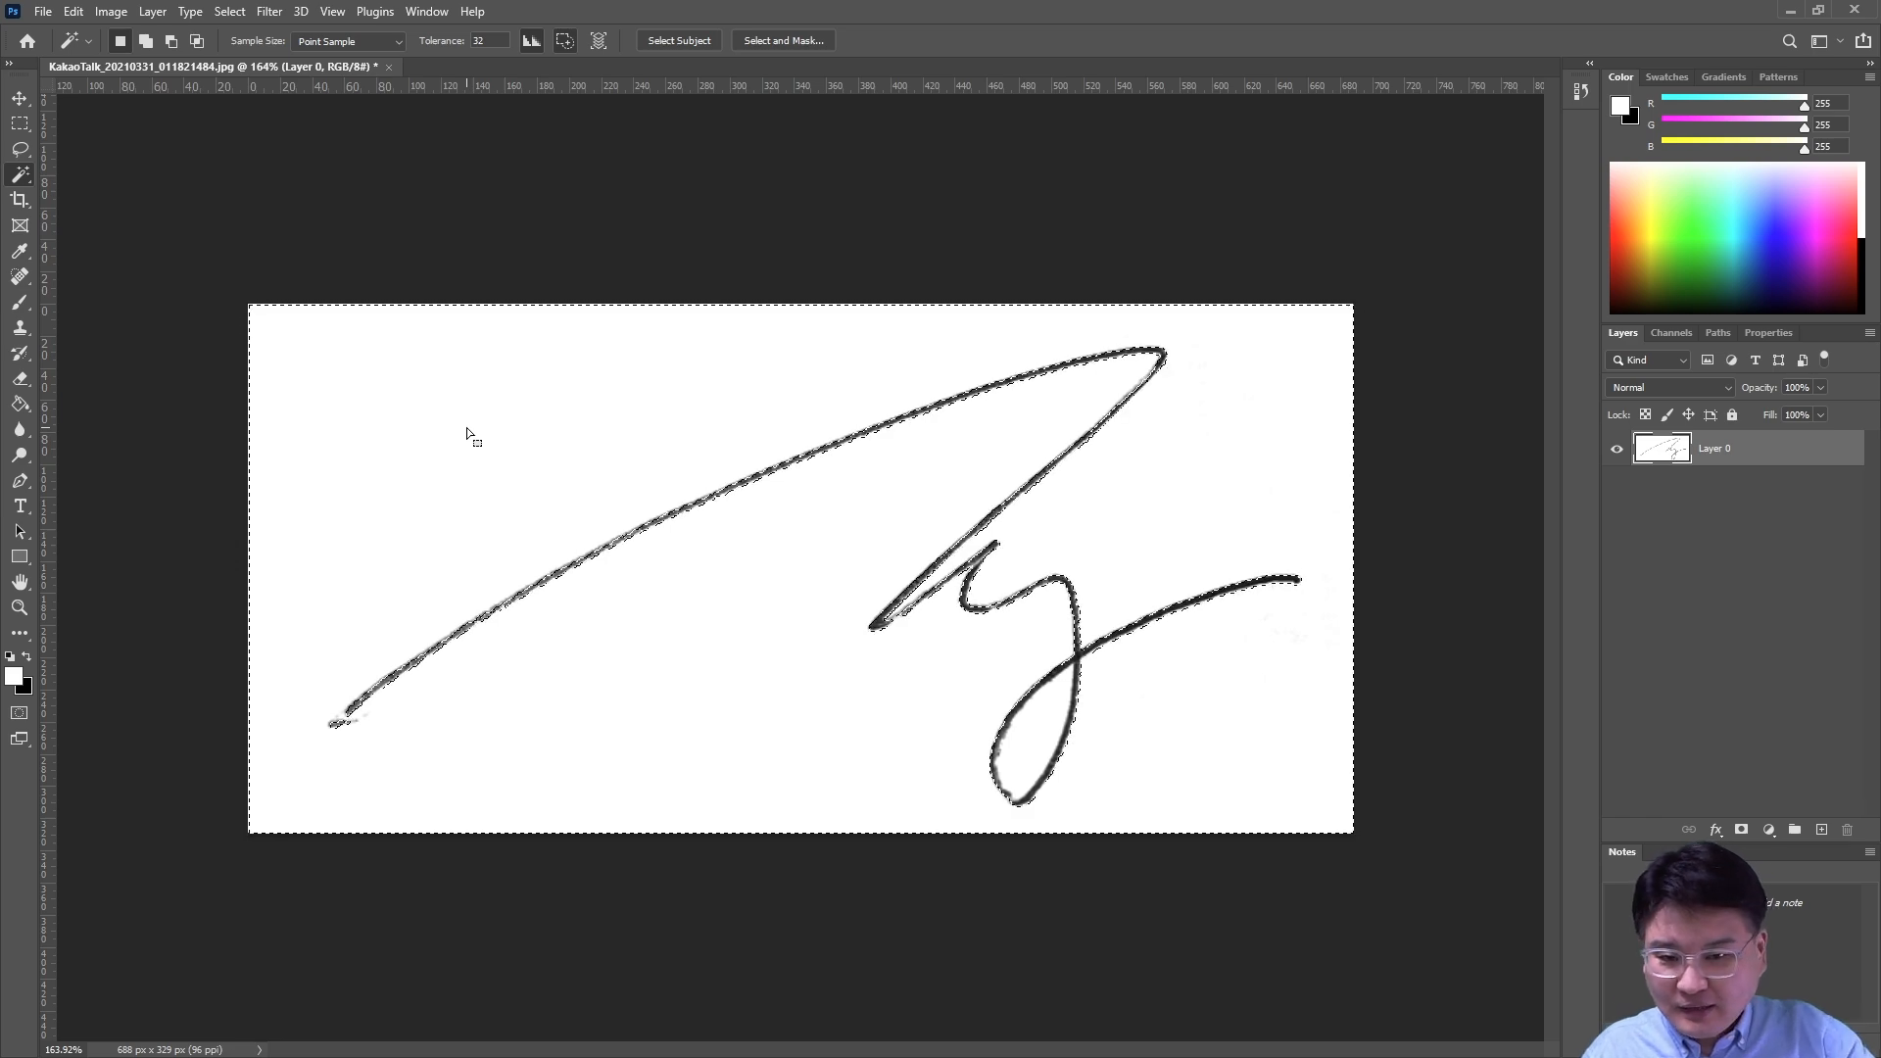
pyautogui.press('Delete')
pyautogui.hotkey('ctrl', 'd')
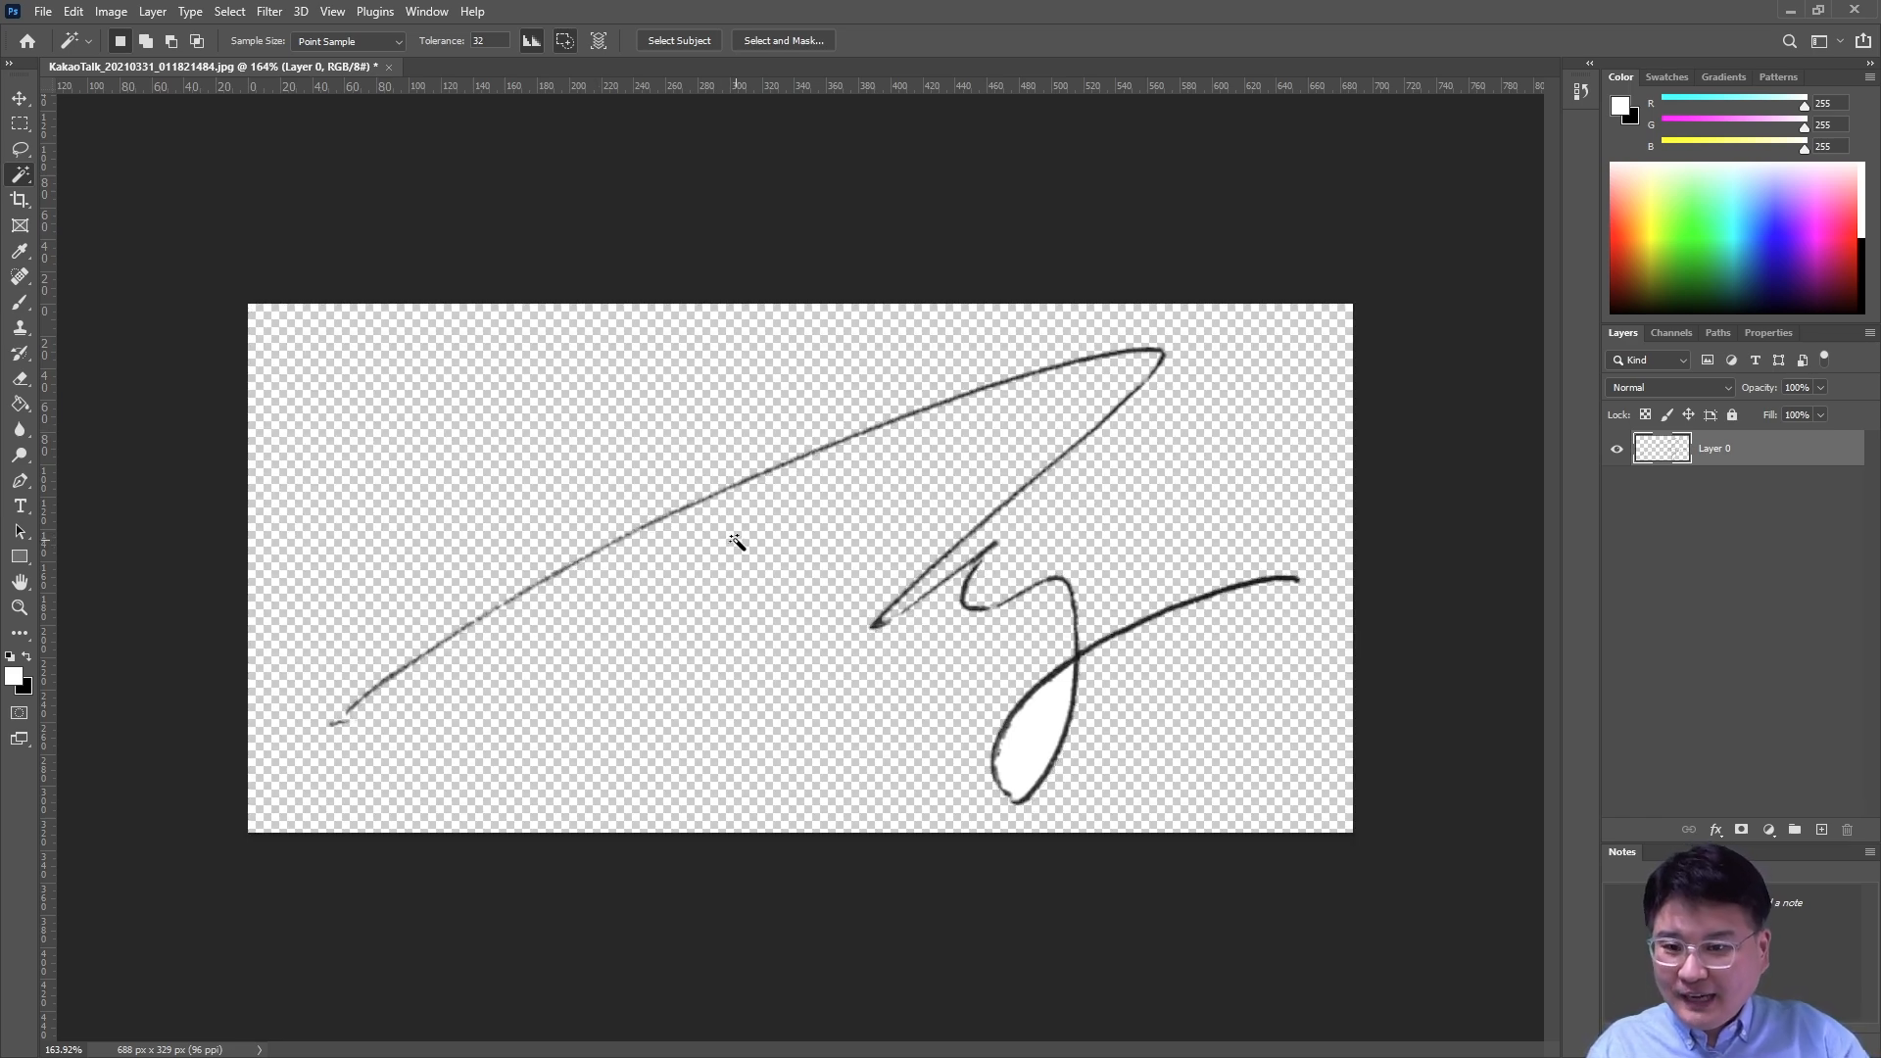
# Delete the remaining white area enclosed by the signature's lower loop using the Magic Wand.
pyautogui.scroll(5, 789, 571)
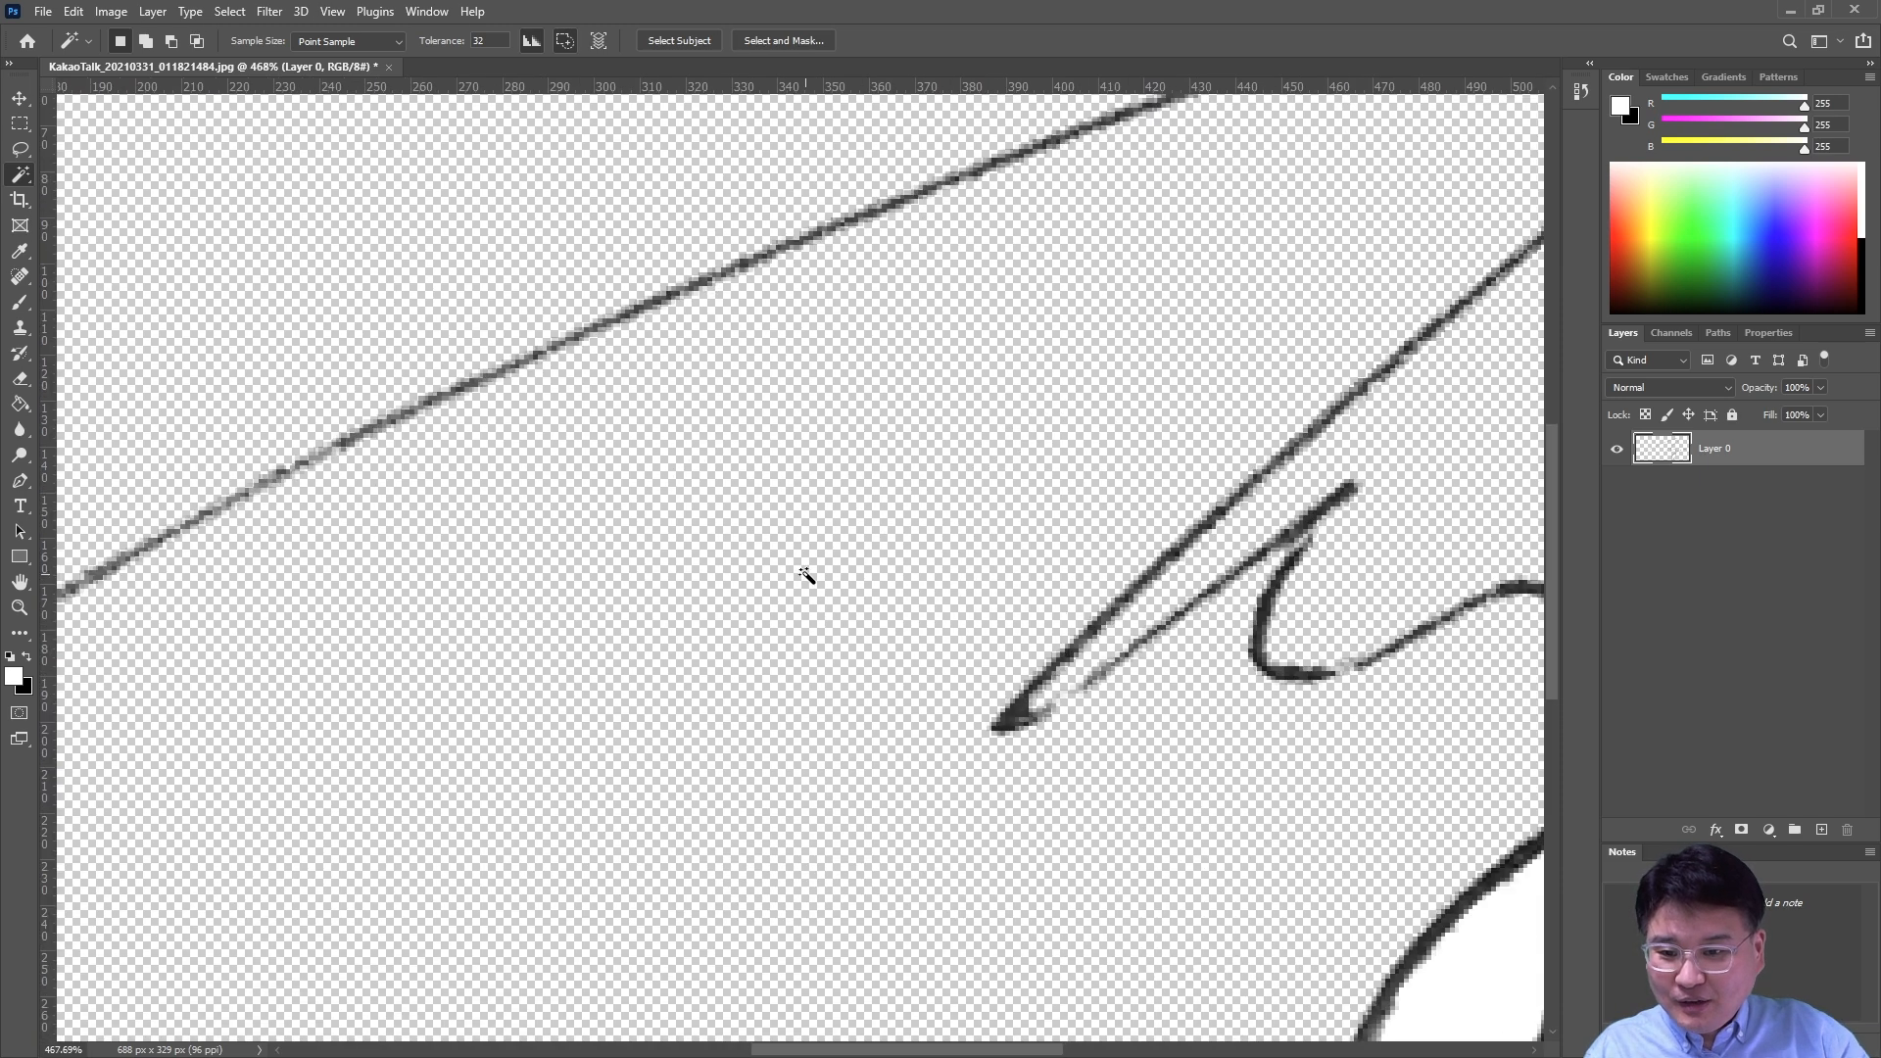
pyautogui.scroll(3, 667, 448)
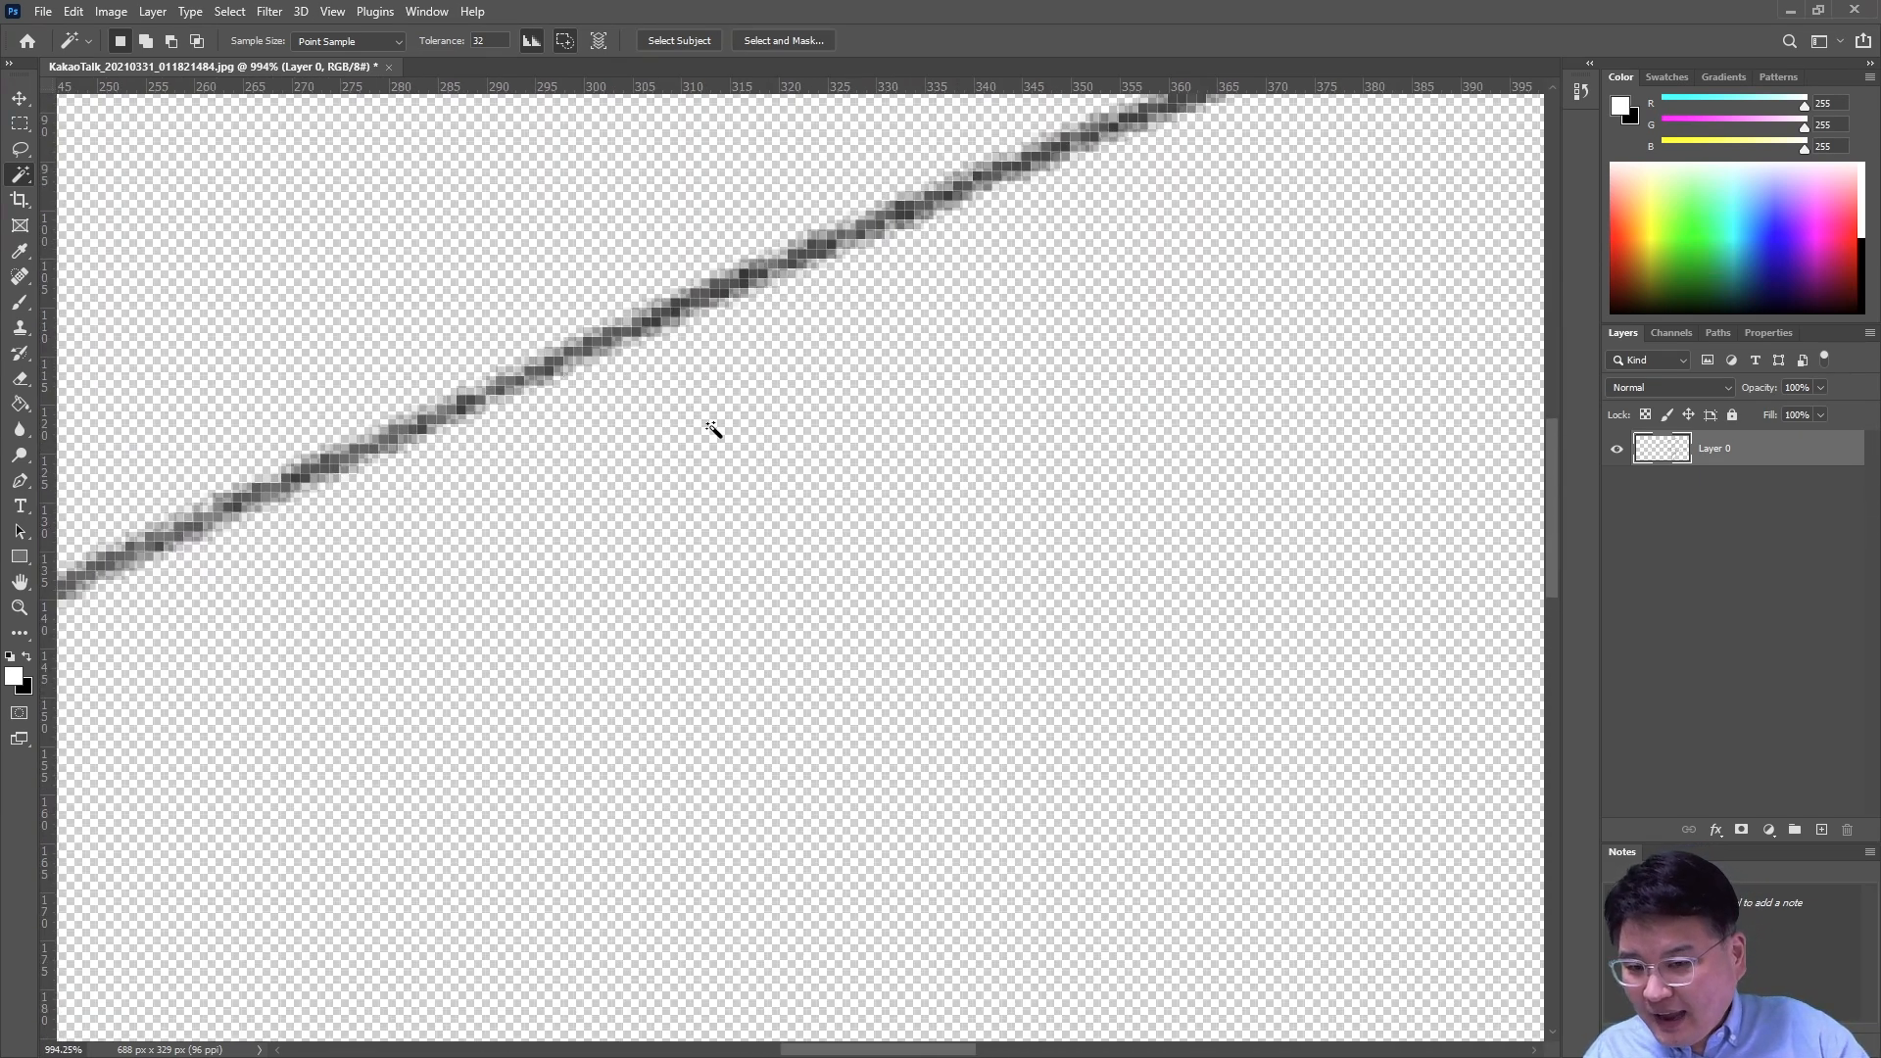
pyautogui.moveTo(1138, 589)
pyautogui.mouseDown()
pyautogui.moveTo(915, 425)
pyautogui.moveTo(941, 499)
pyautogui.moveTo(904, 514)
pyautogui.mouseUp()
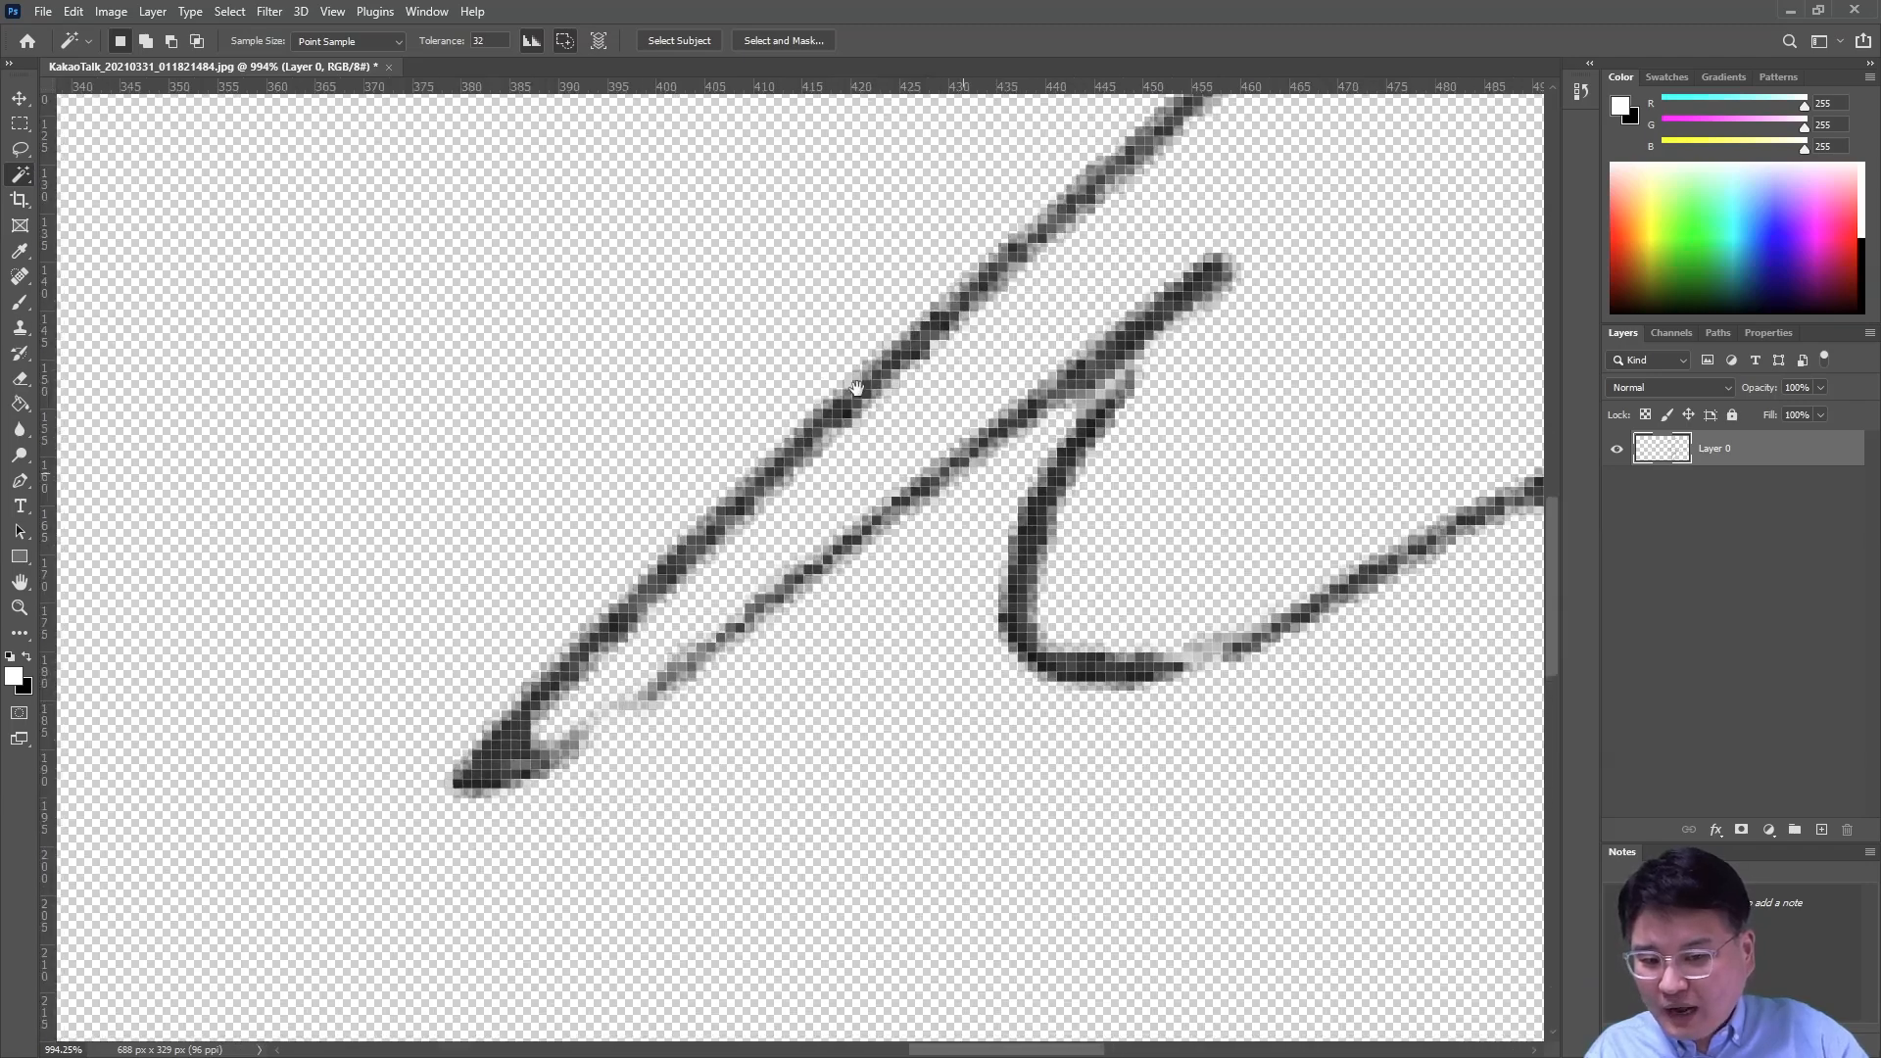
pyautogui.moveTo(1096, 642); pyautogui.dragTo(803, 408)
pyautogui.moveTo(832, 848)
pyautogui.mouseDown()
pyautogui.moveTo(836, 382)
pyautogui.moveTo(690, 278)
pyautogui.mouseUp()
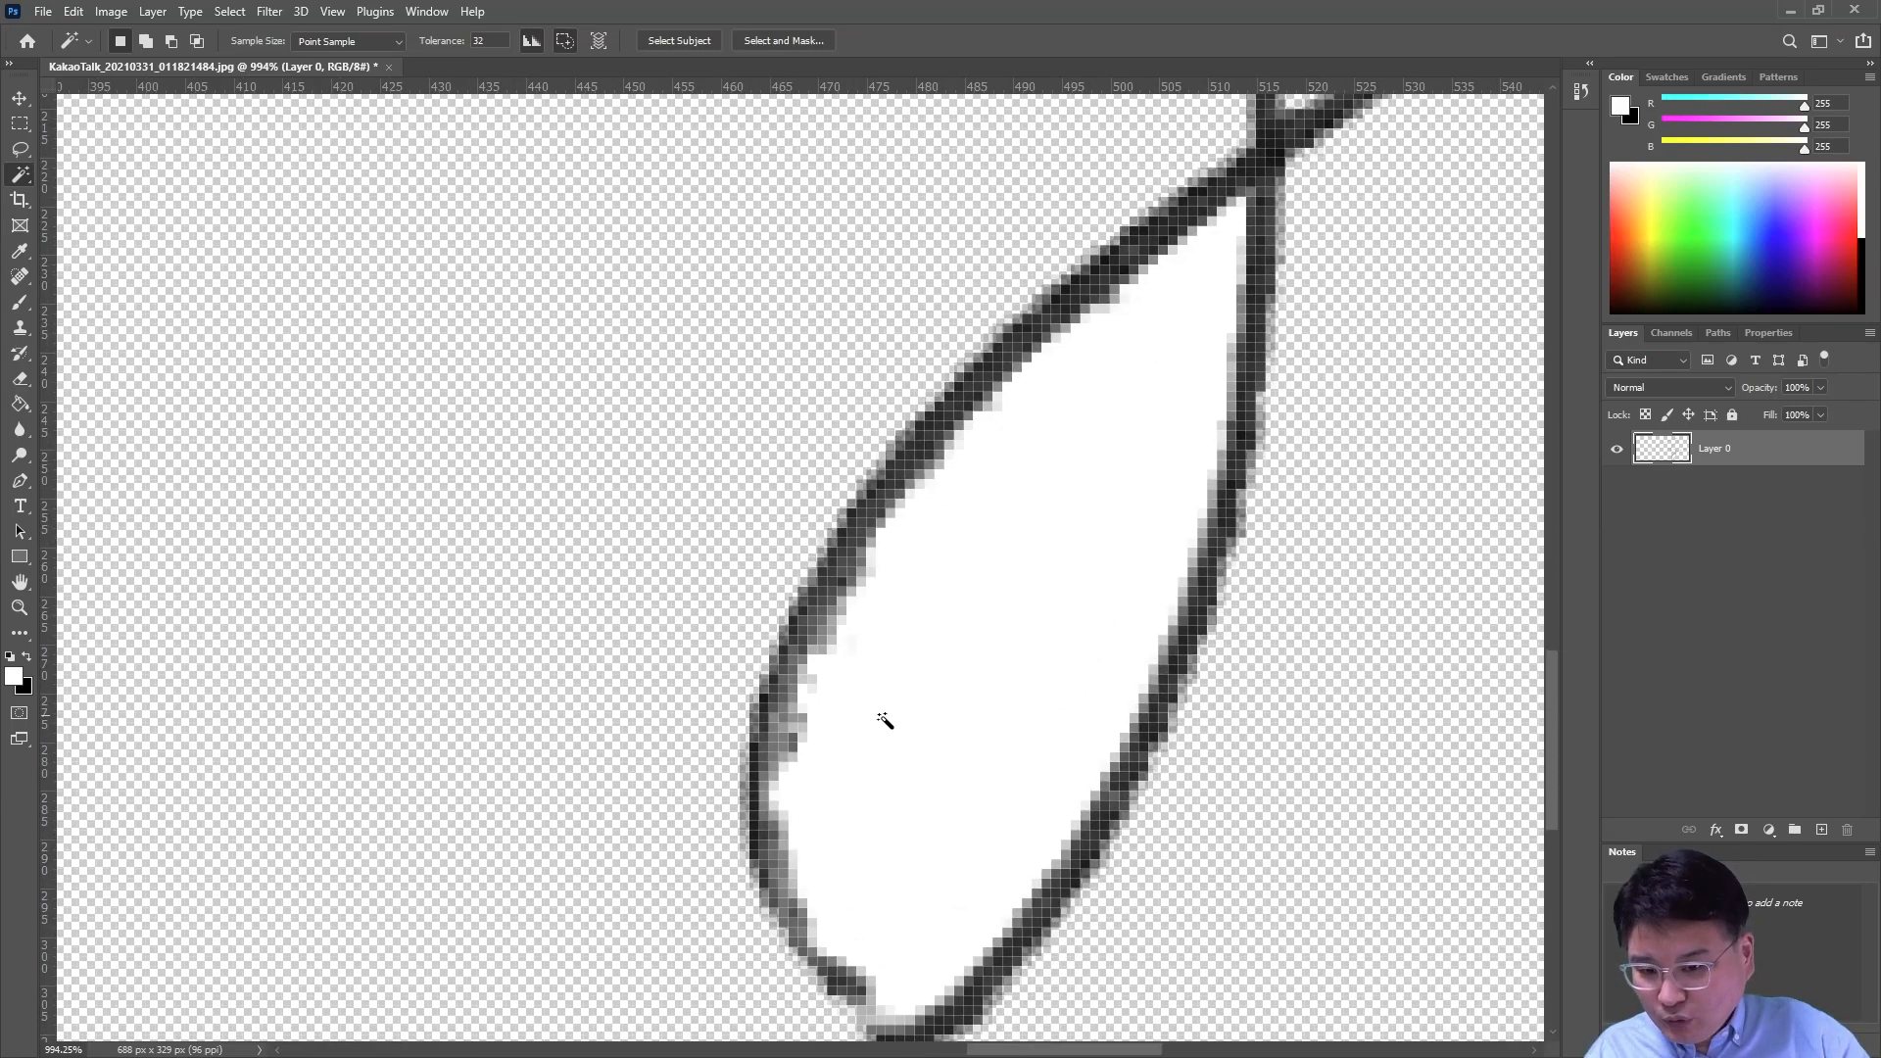
pyautogui.click(931, 725)
pyautogui.press('Delete')
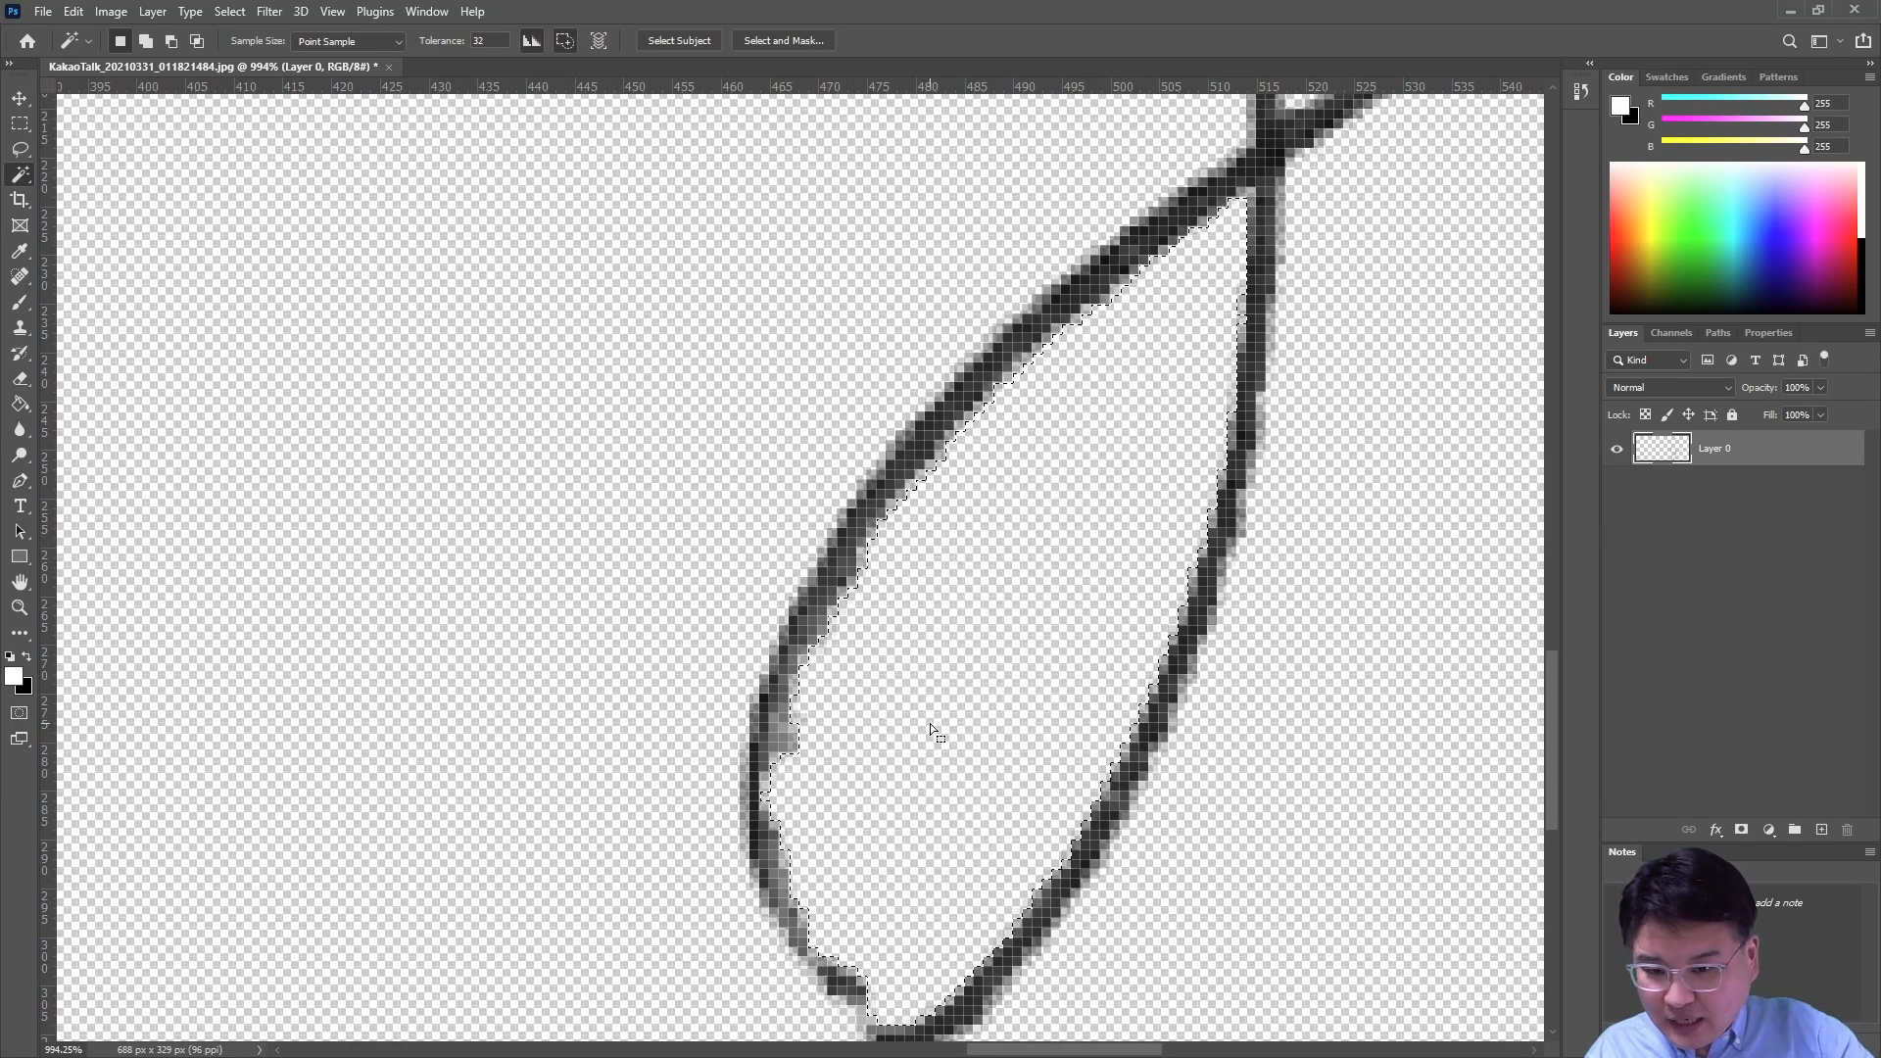
# Clear the loop selection, add a new layer filled with black, and place it beneath the signature layer.
pyautogui.keyDown('alt'); pyautogui.scroll(4, 927, 724); pyautogui.keyUp('alt')
pyautogui.keyDown('alt'); pyautogui.scroll(-5, 902, 488); pyautogui.keyUp('alt')
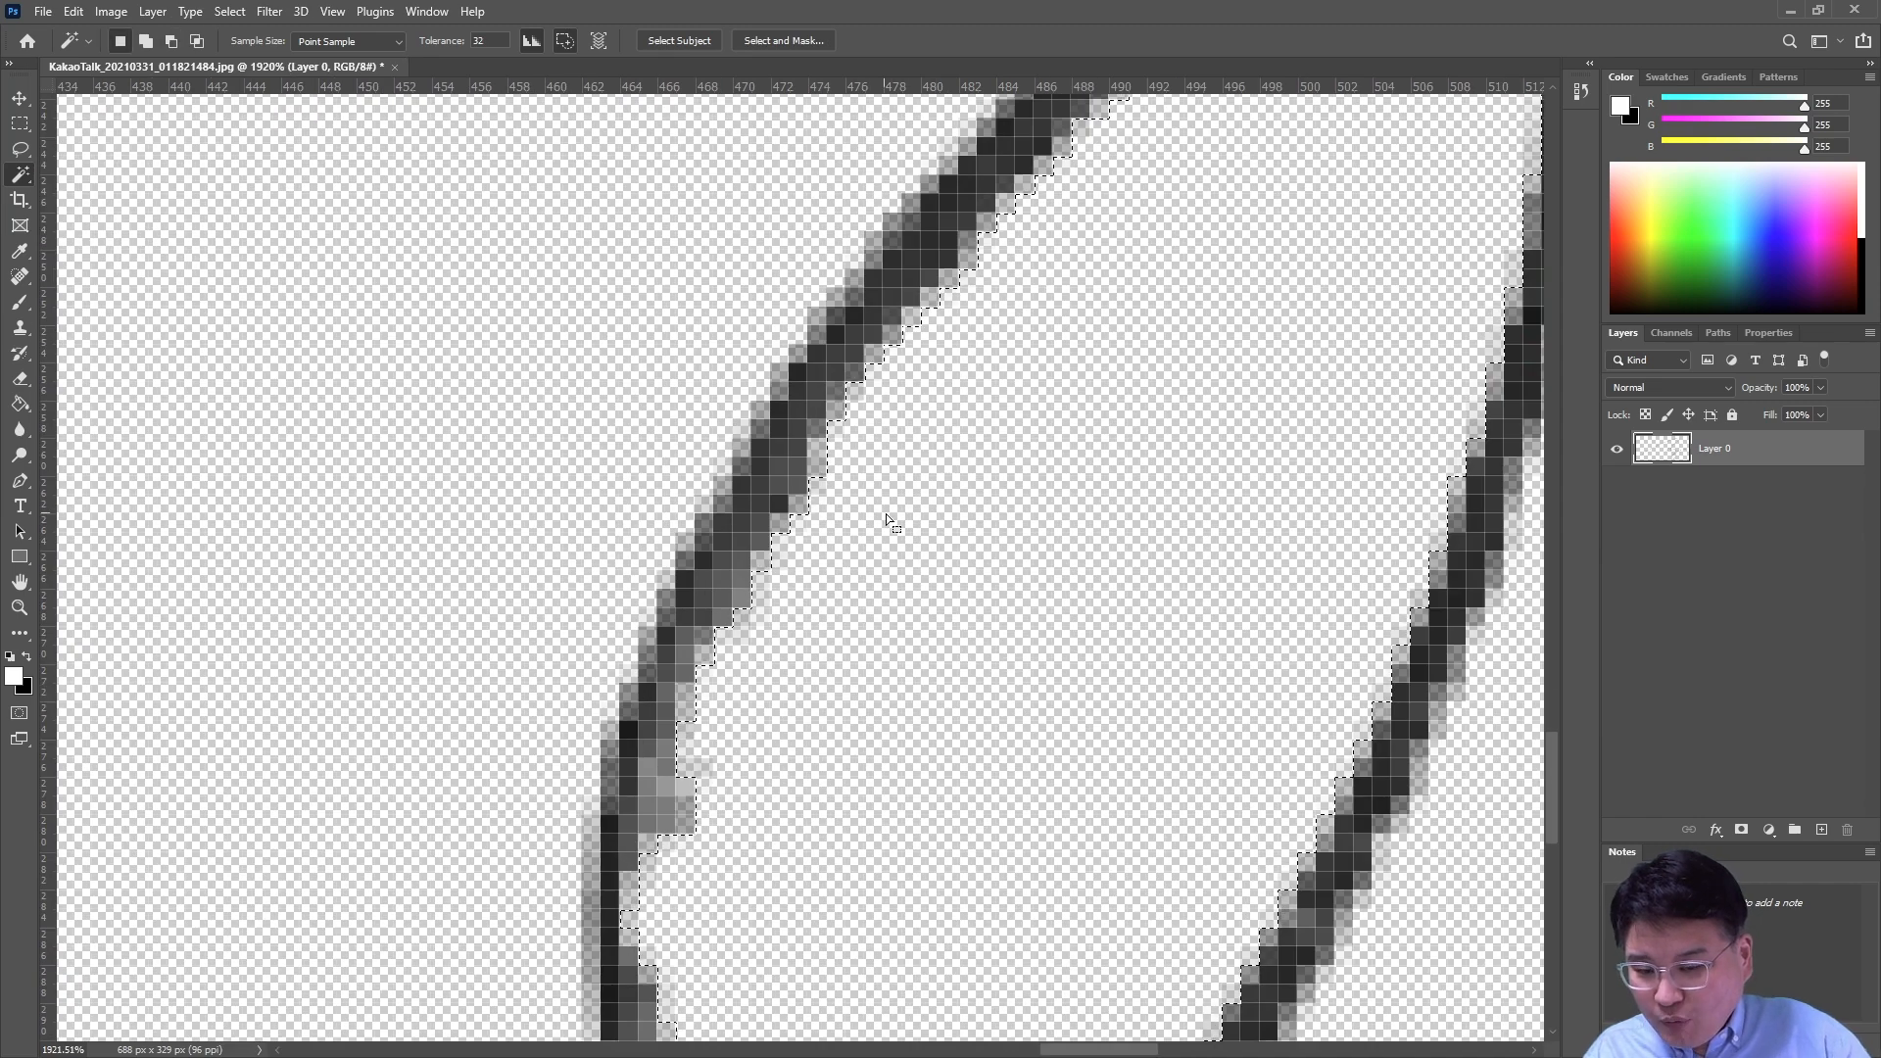
pyautogui.keyDown('alt'); pyautogui.scroll(-8, 926, 624); pyautogui.keyUp('alt')
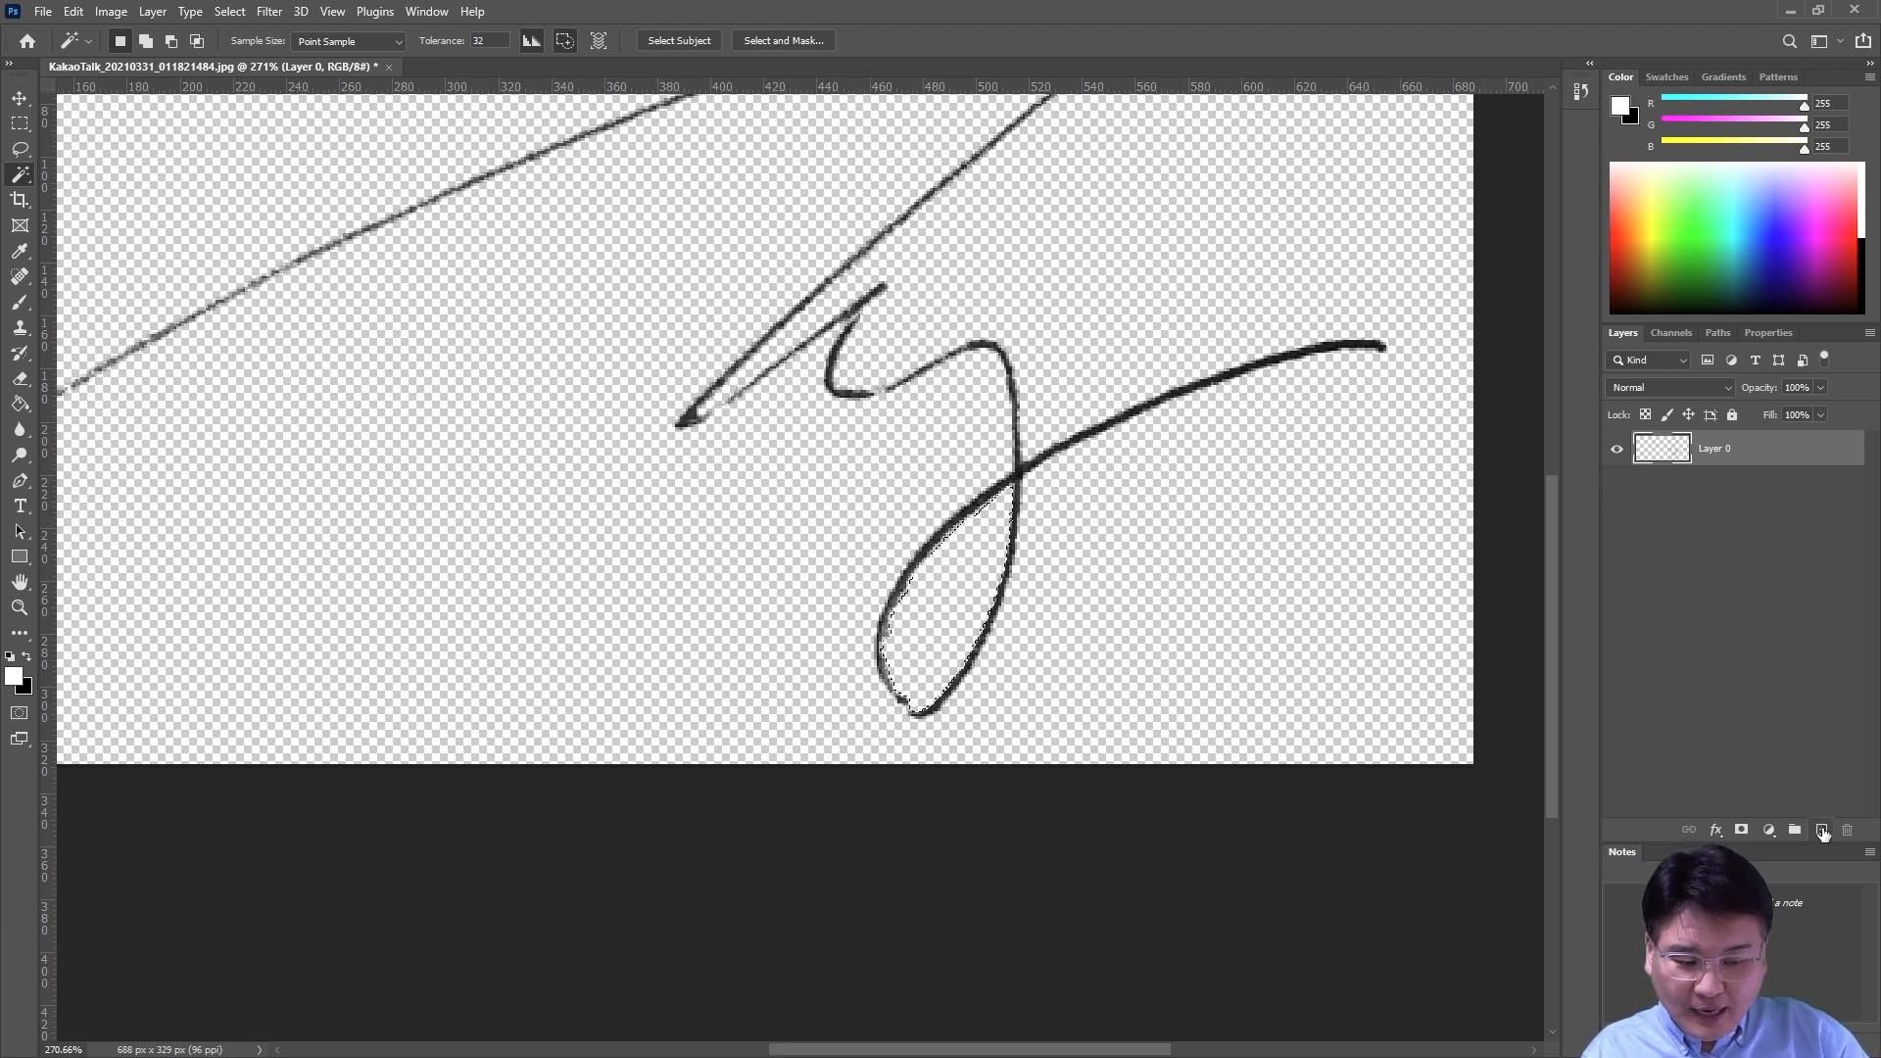
pyautogui.click(1823, 830)
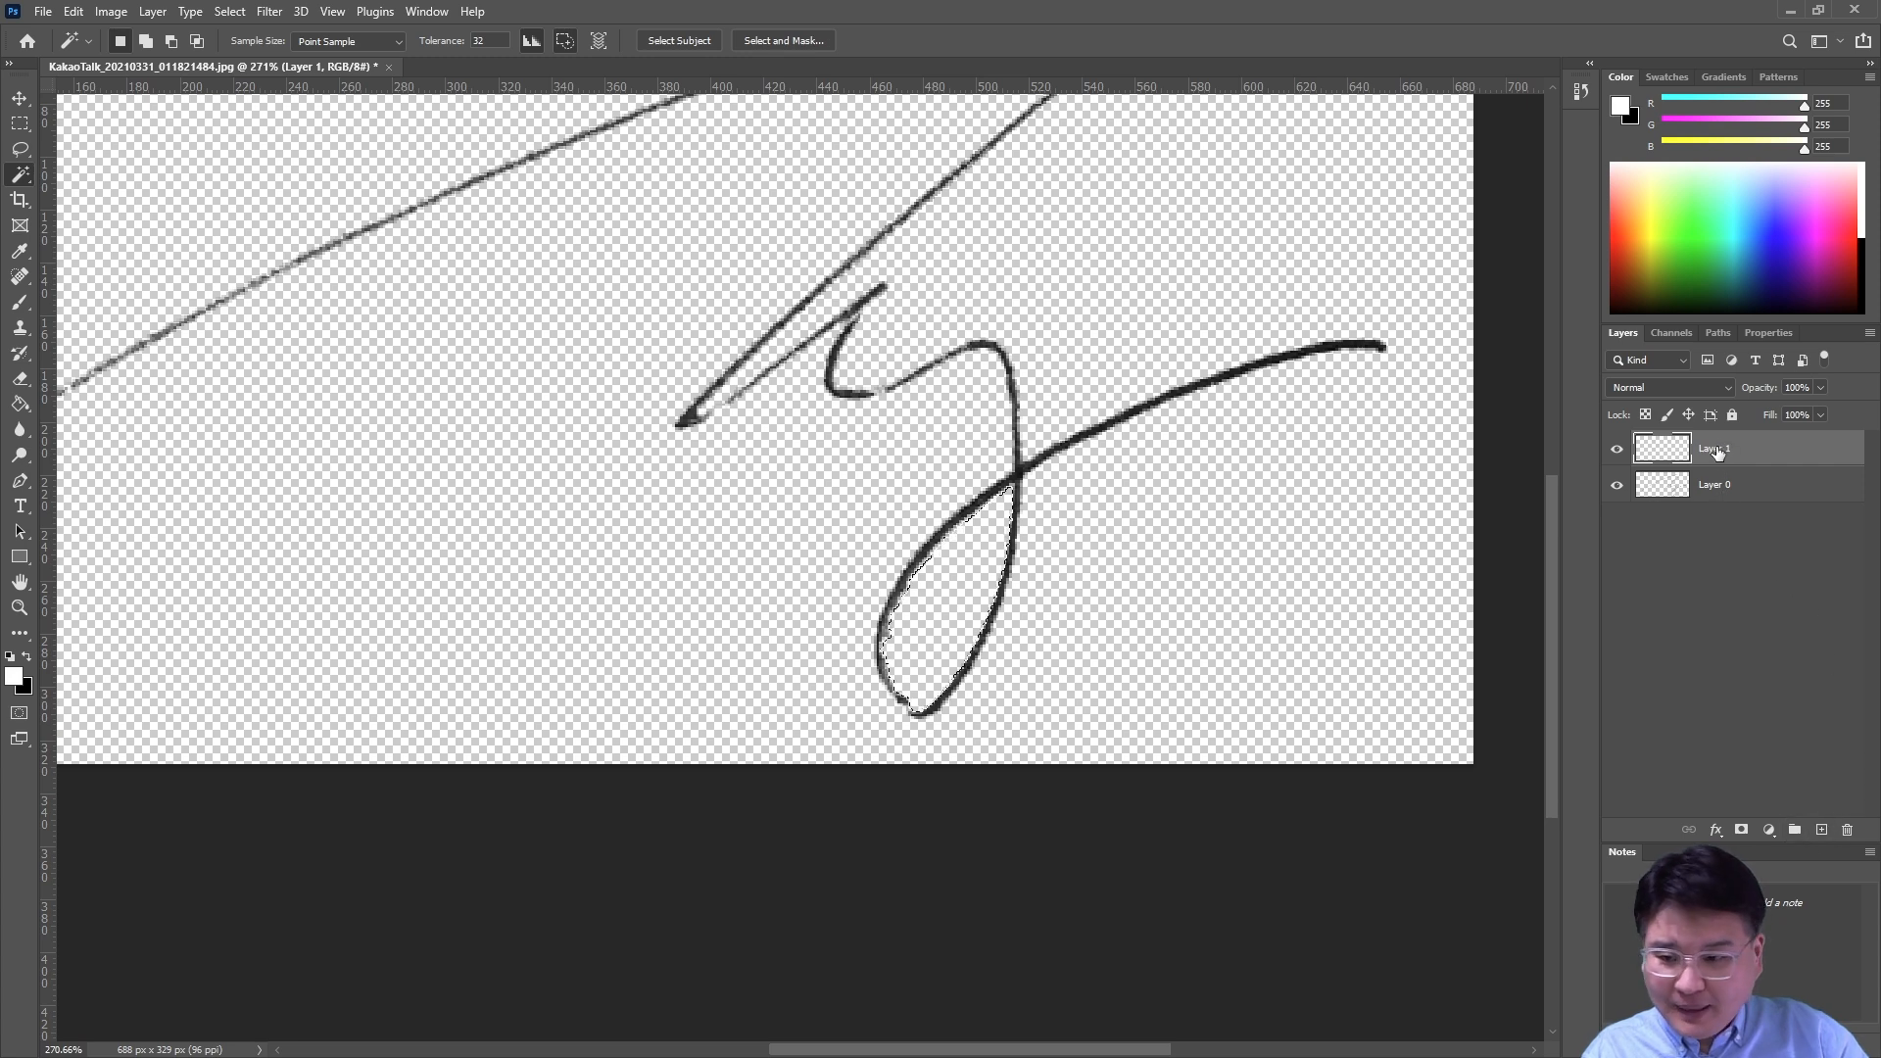
pyautogui.click(29, 657)
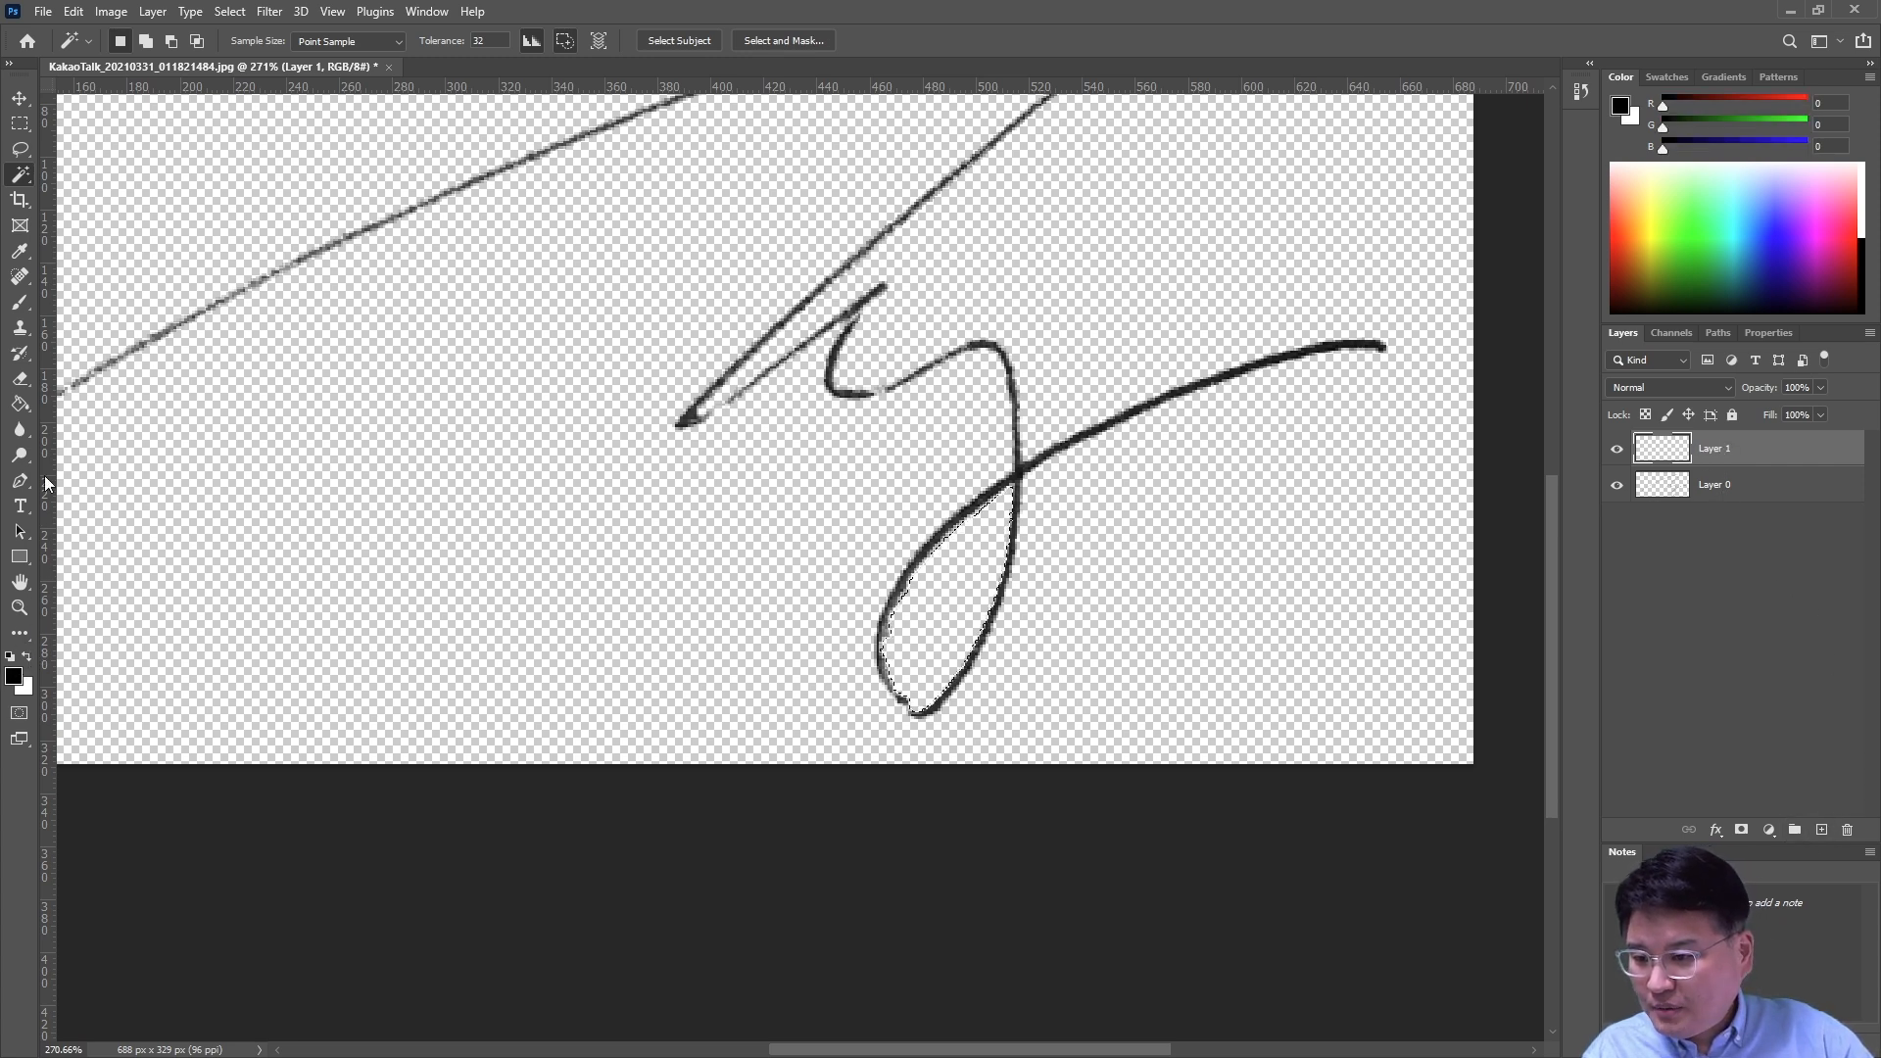
pyautogui.click(20, 404)
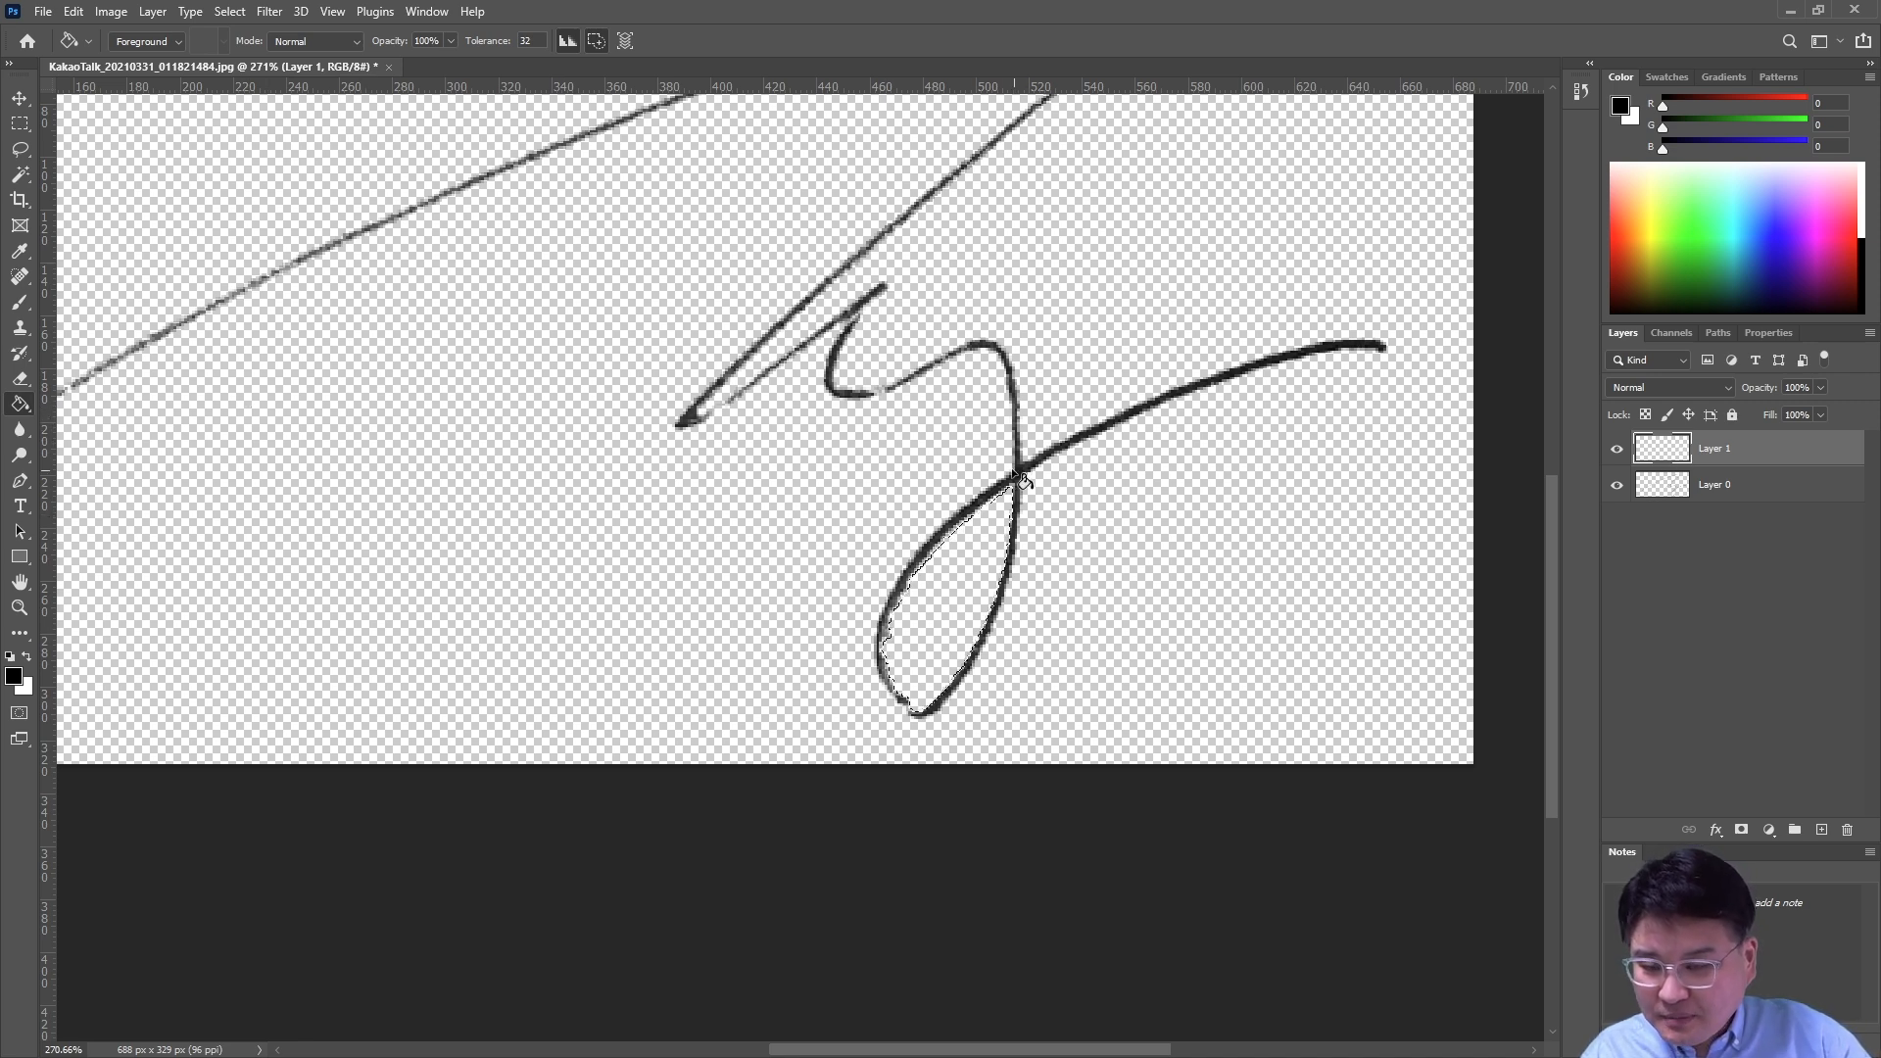
pyautogui.click(231, 12)
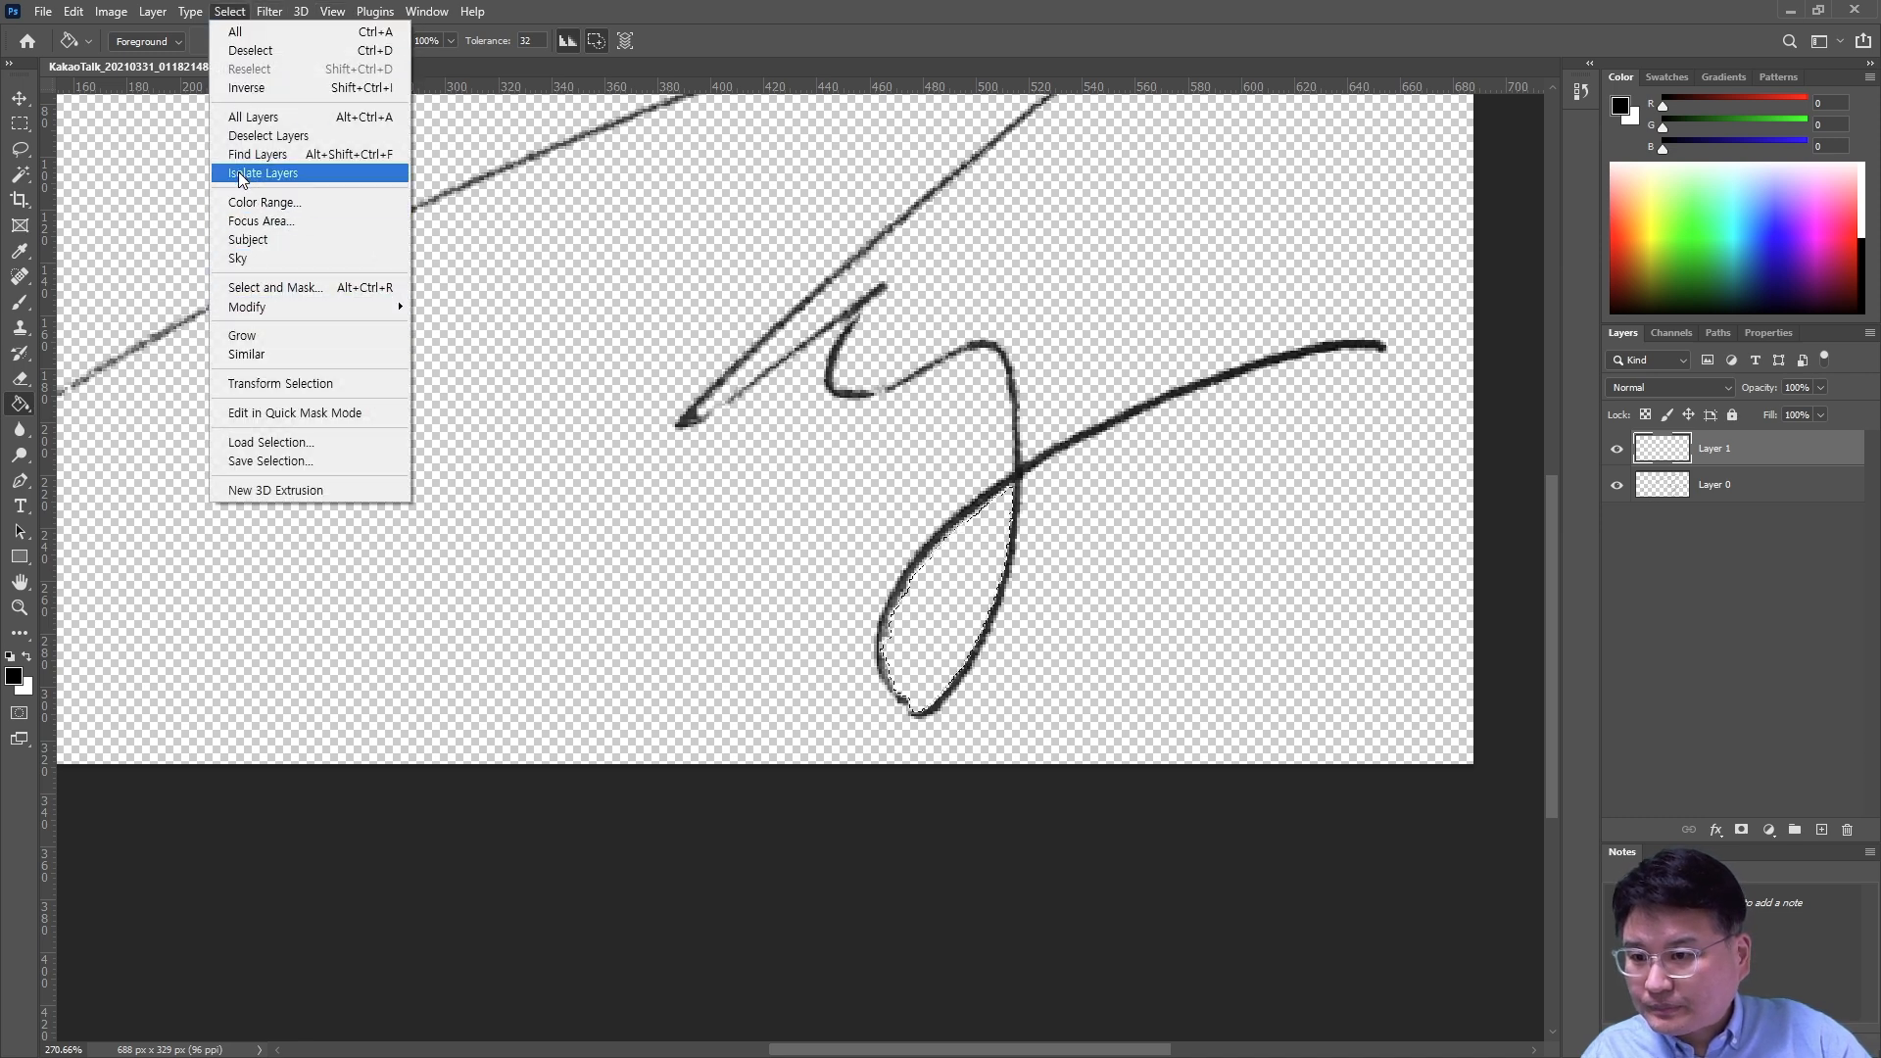
pyautogui.click(263, 52)
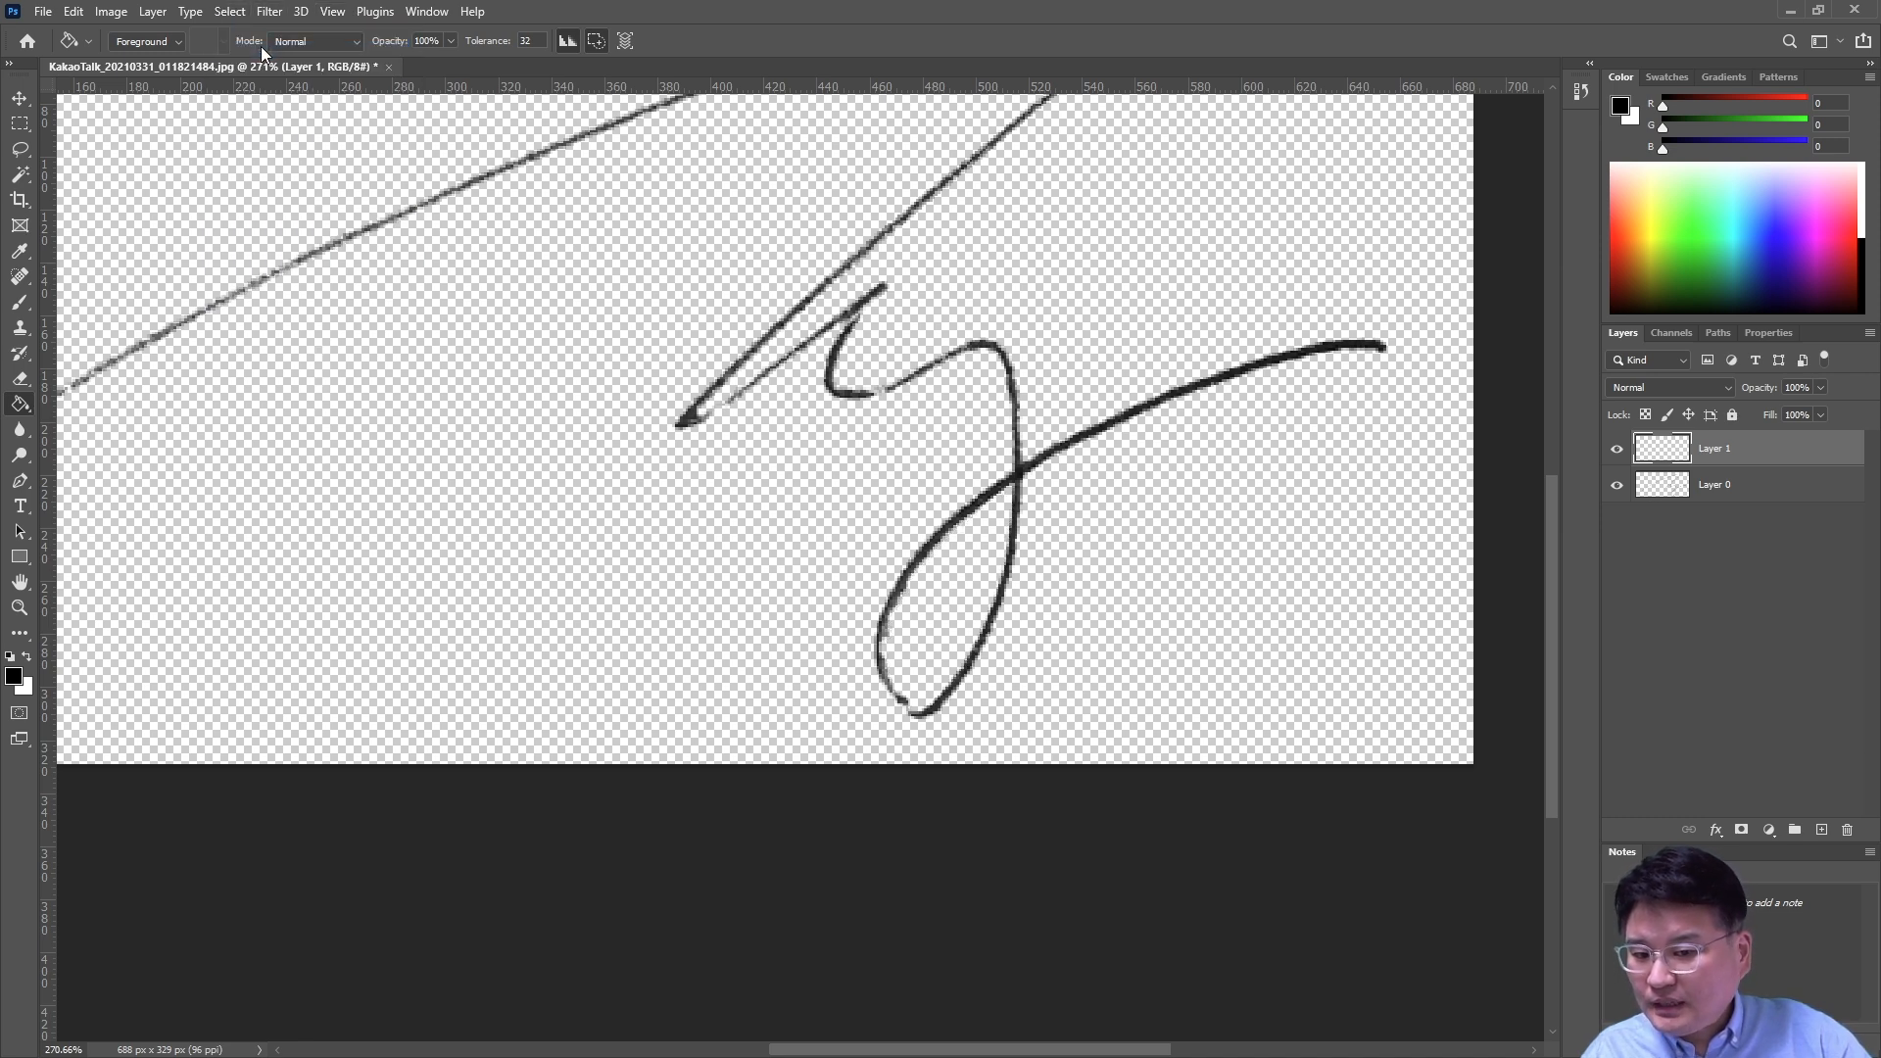
pyautogui.click(562, 364)
pyautogui.moveTo(1739, 449); pyautogui.dragTo(1731, 500)
# Examine the signature's edges and thin strokes against the black backdrop for leftover light pixels.
pyautogui.scroll(-5, 1078, 470)
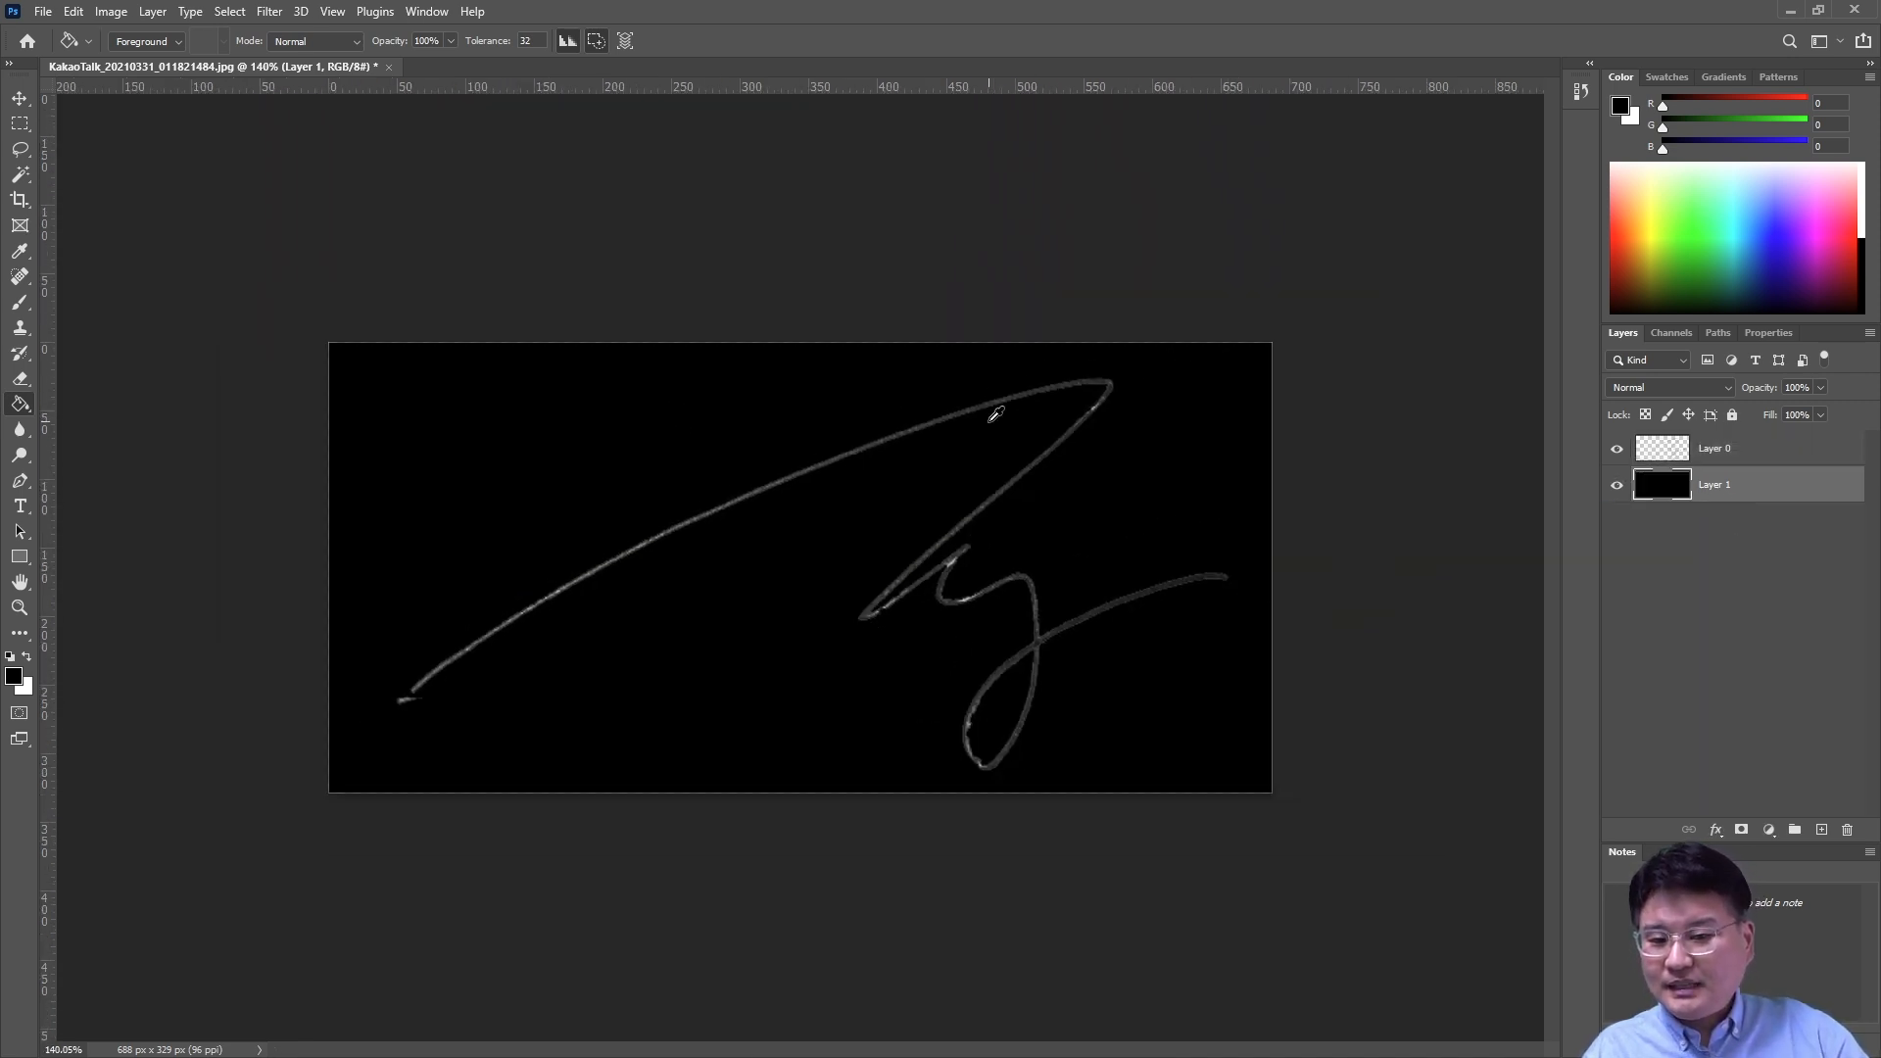
pyautogui.scroll(8, 995, 415)
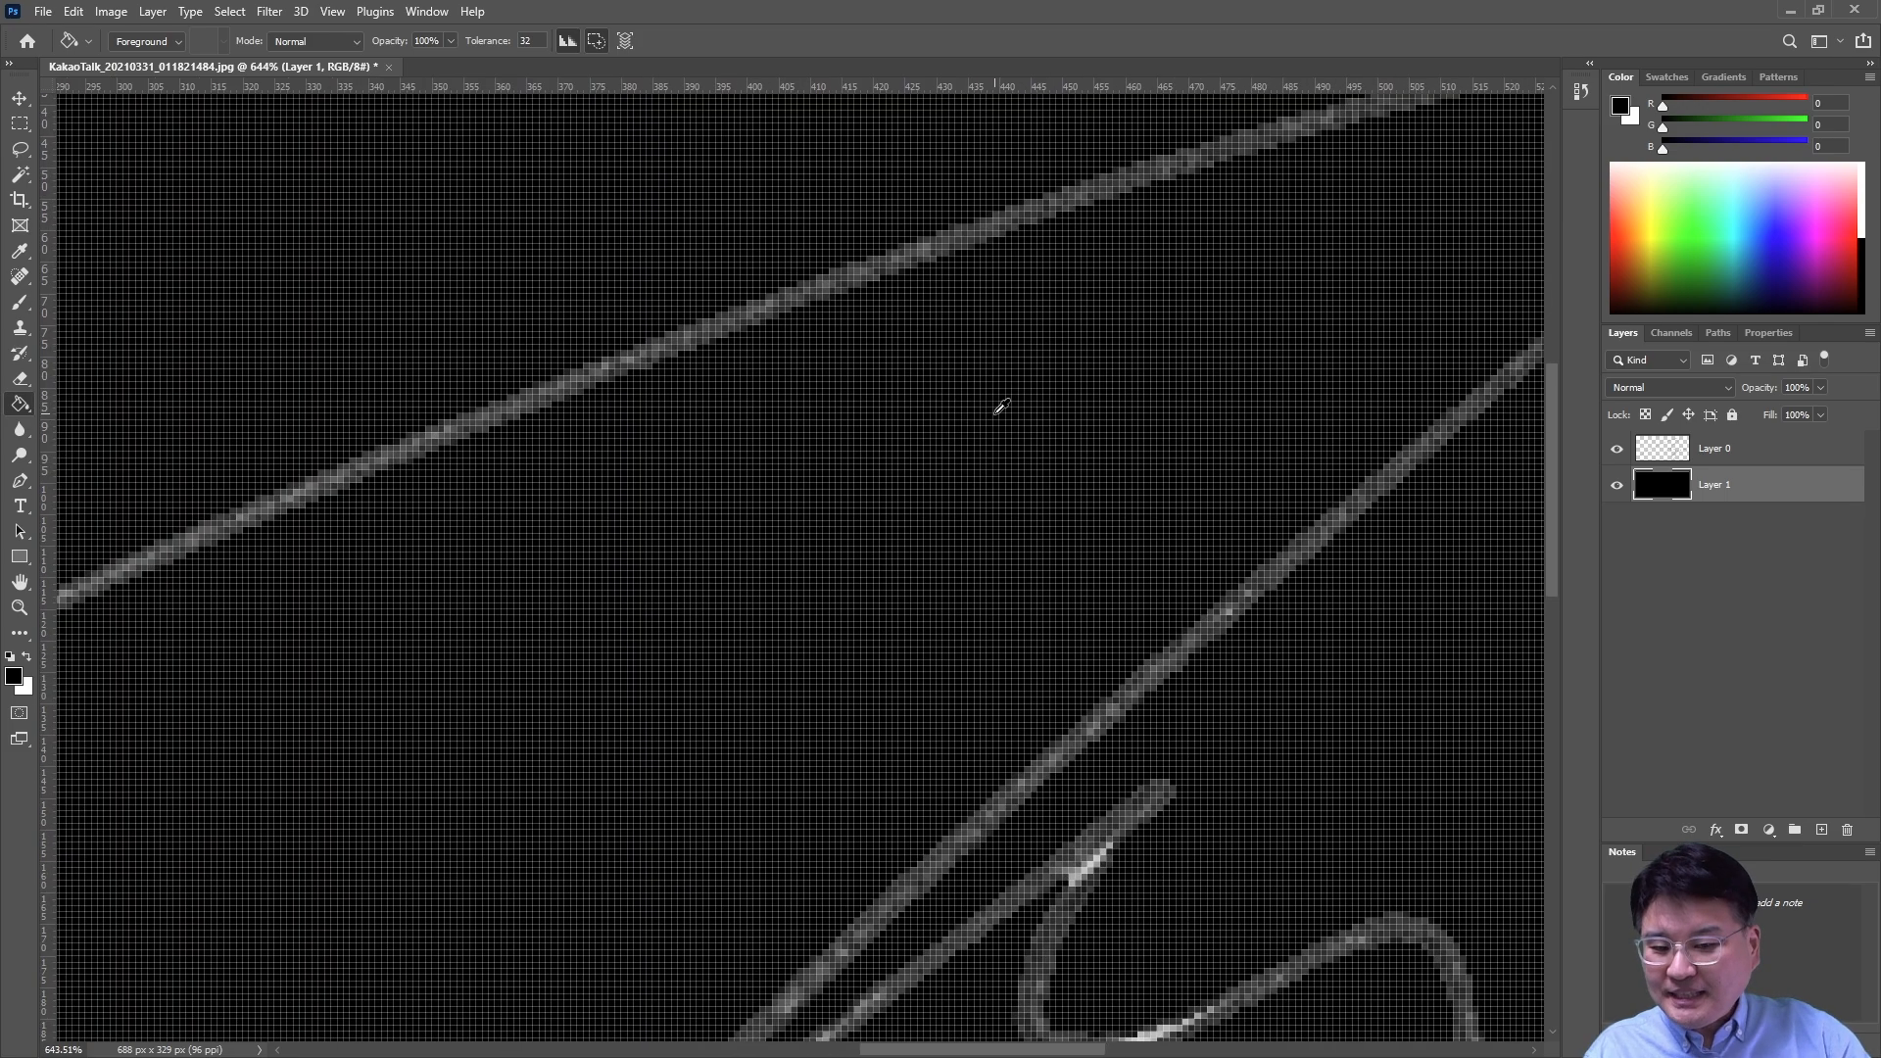
pyautogui.scroll(3, 996, 415)
pyautogui.moveTo(1149, 568); pyautogui.dragTo(889, 108)
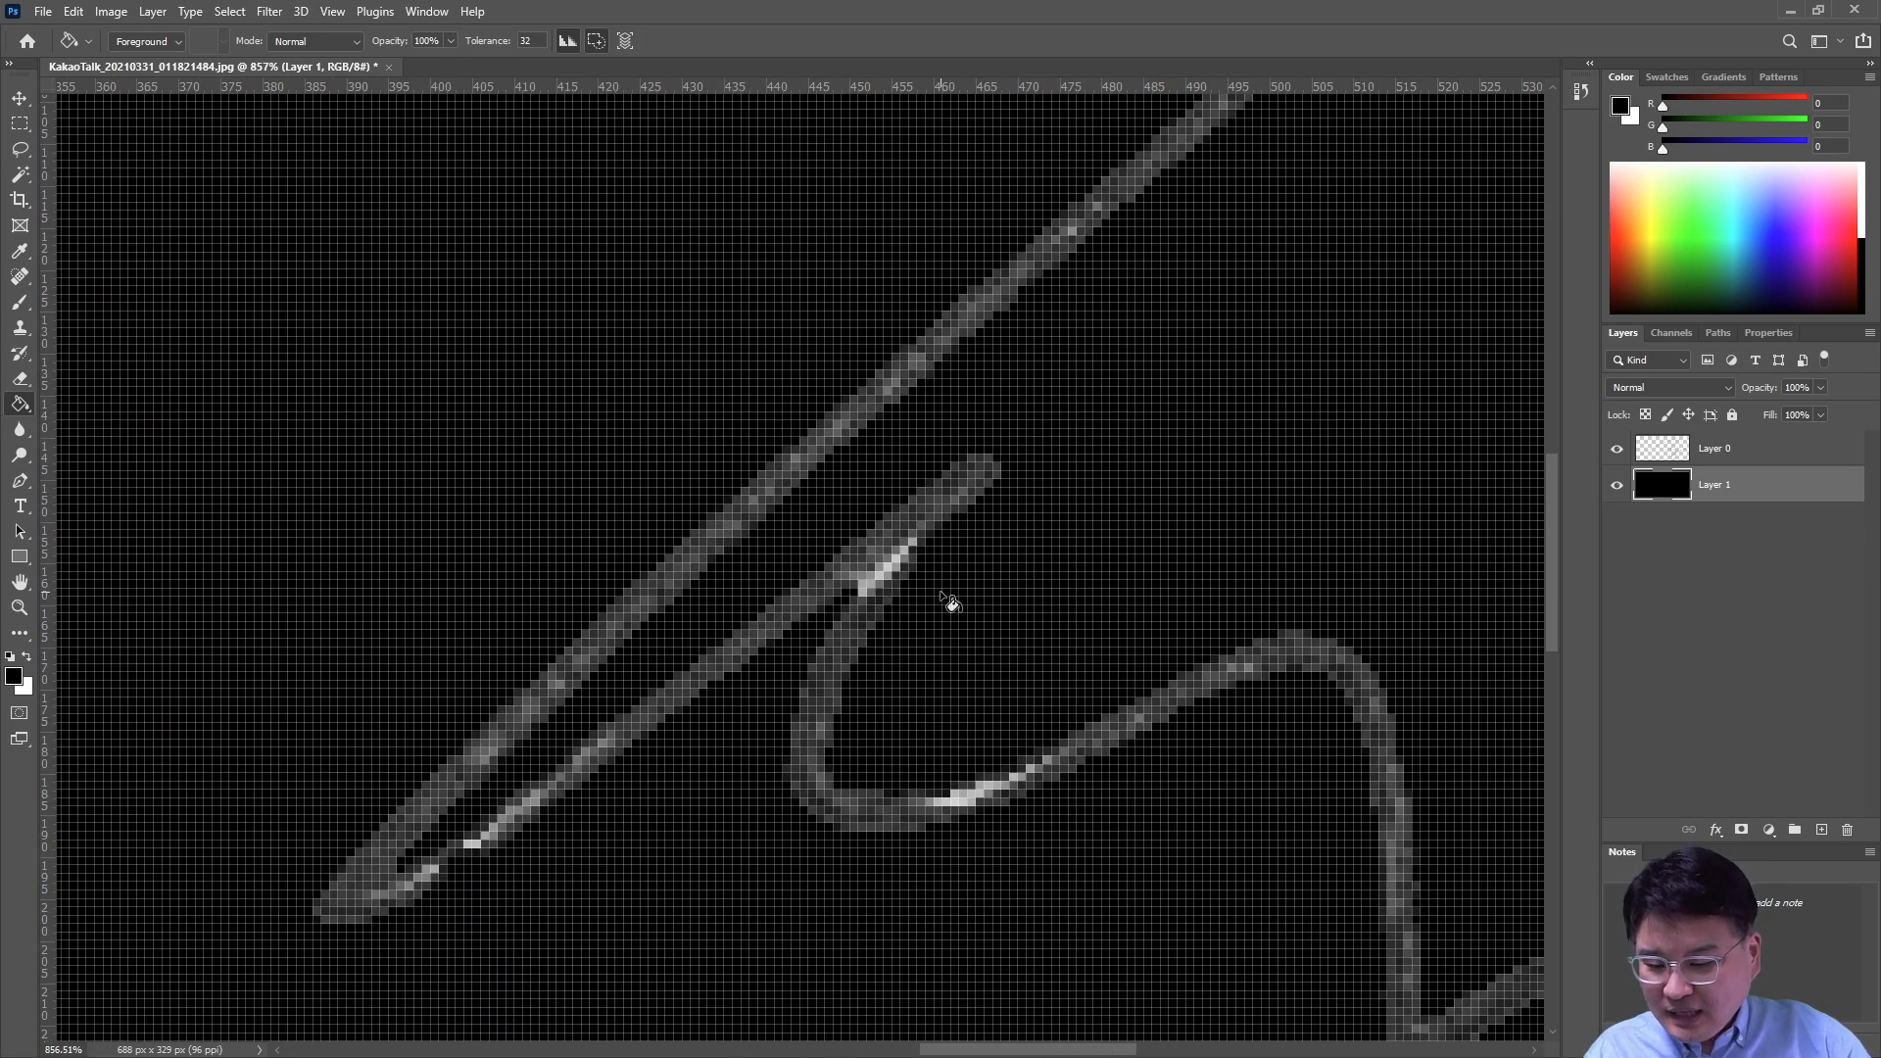
pyautogui.scroll(-4, 949, 602)
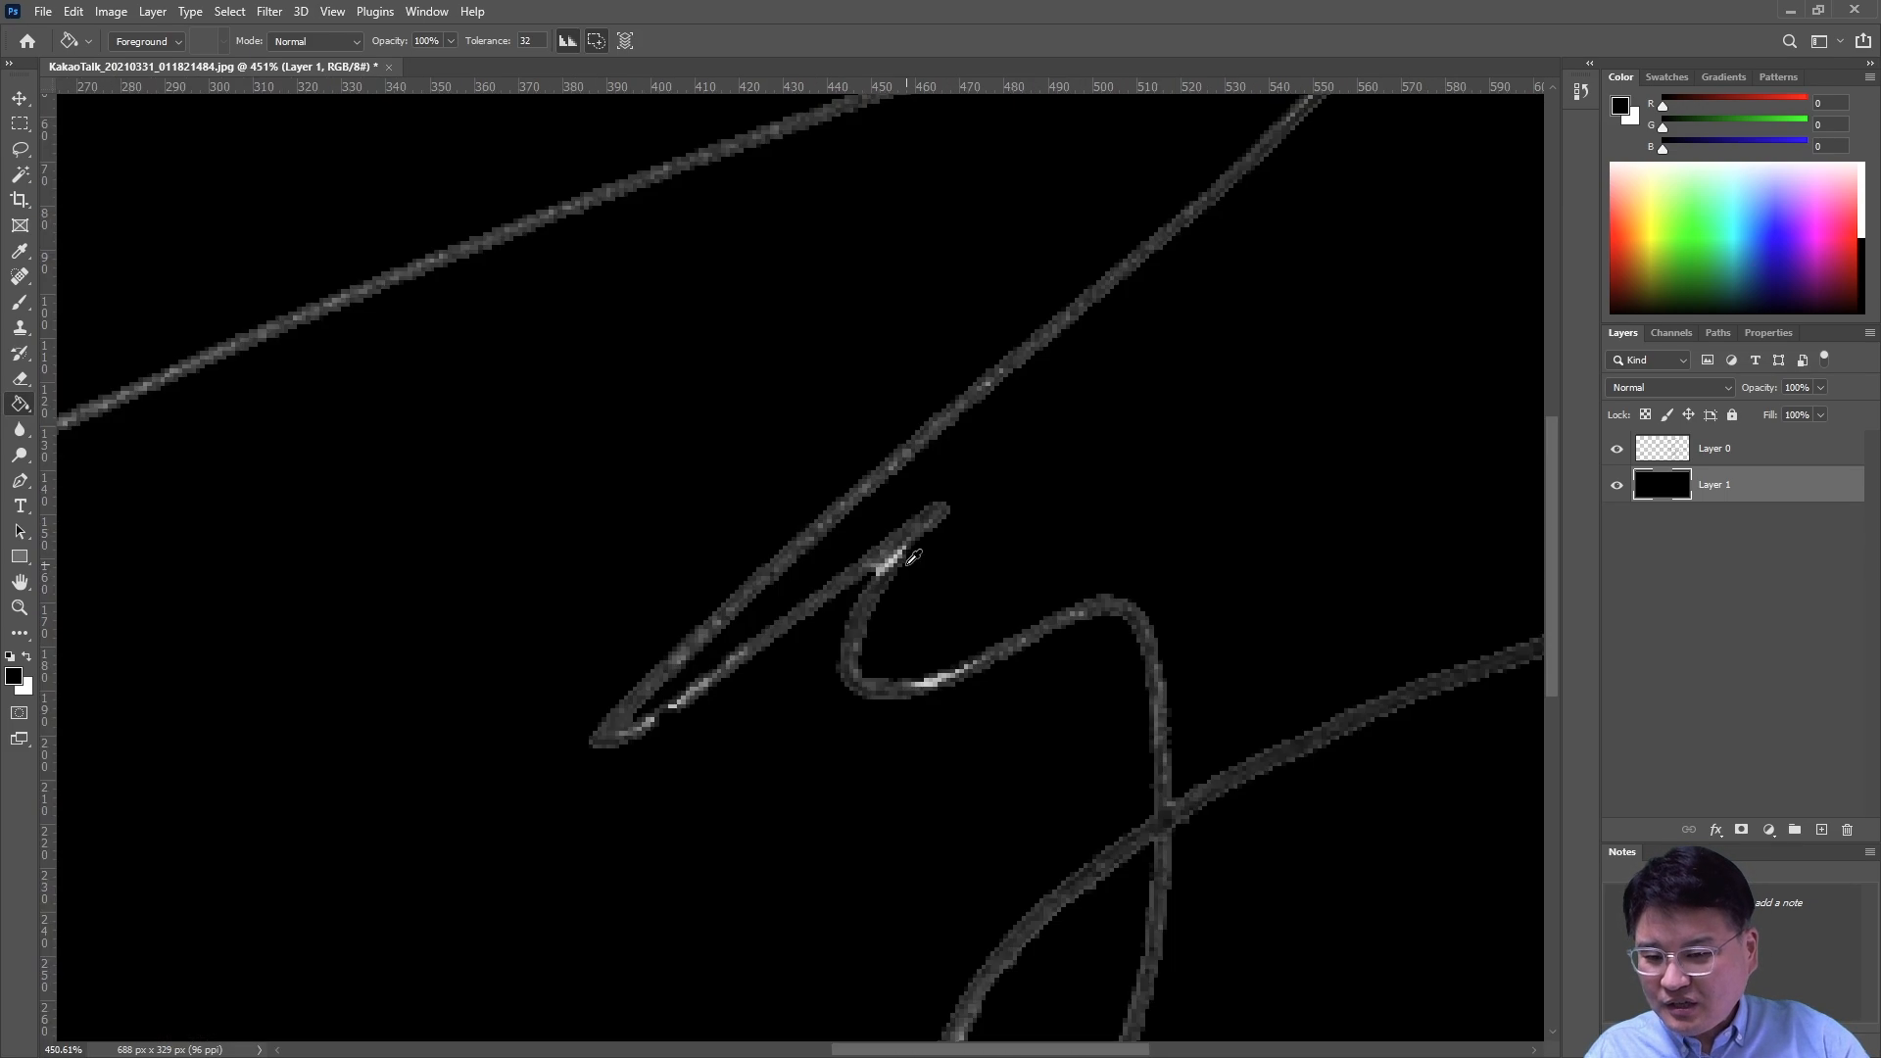
pyautogui.scroll(-5, 913, 556)
pyautogui.scroll(4, 929, 556)
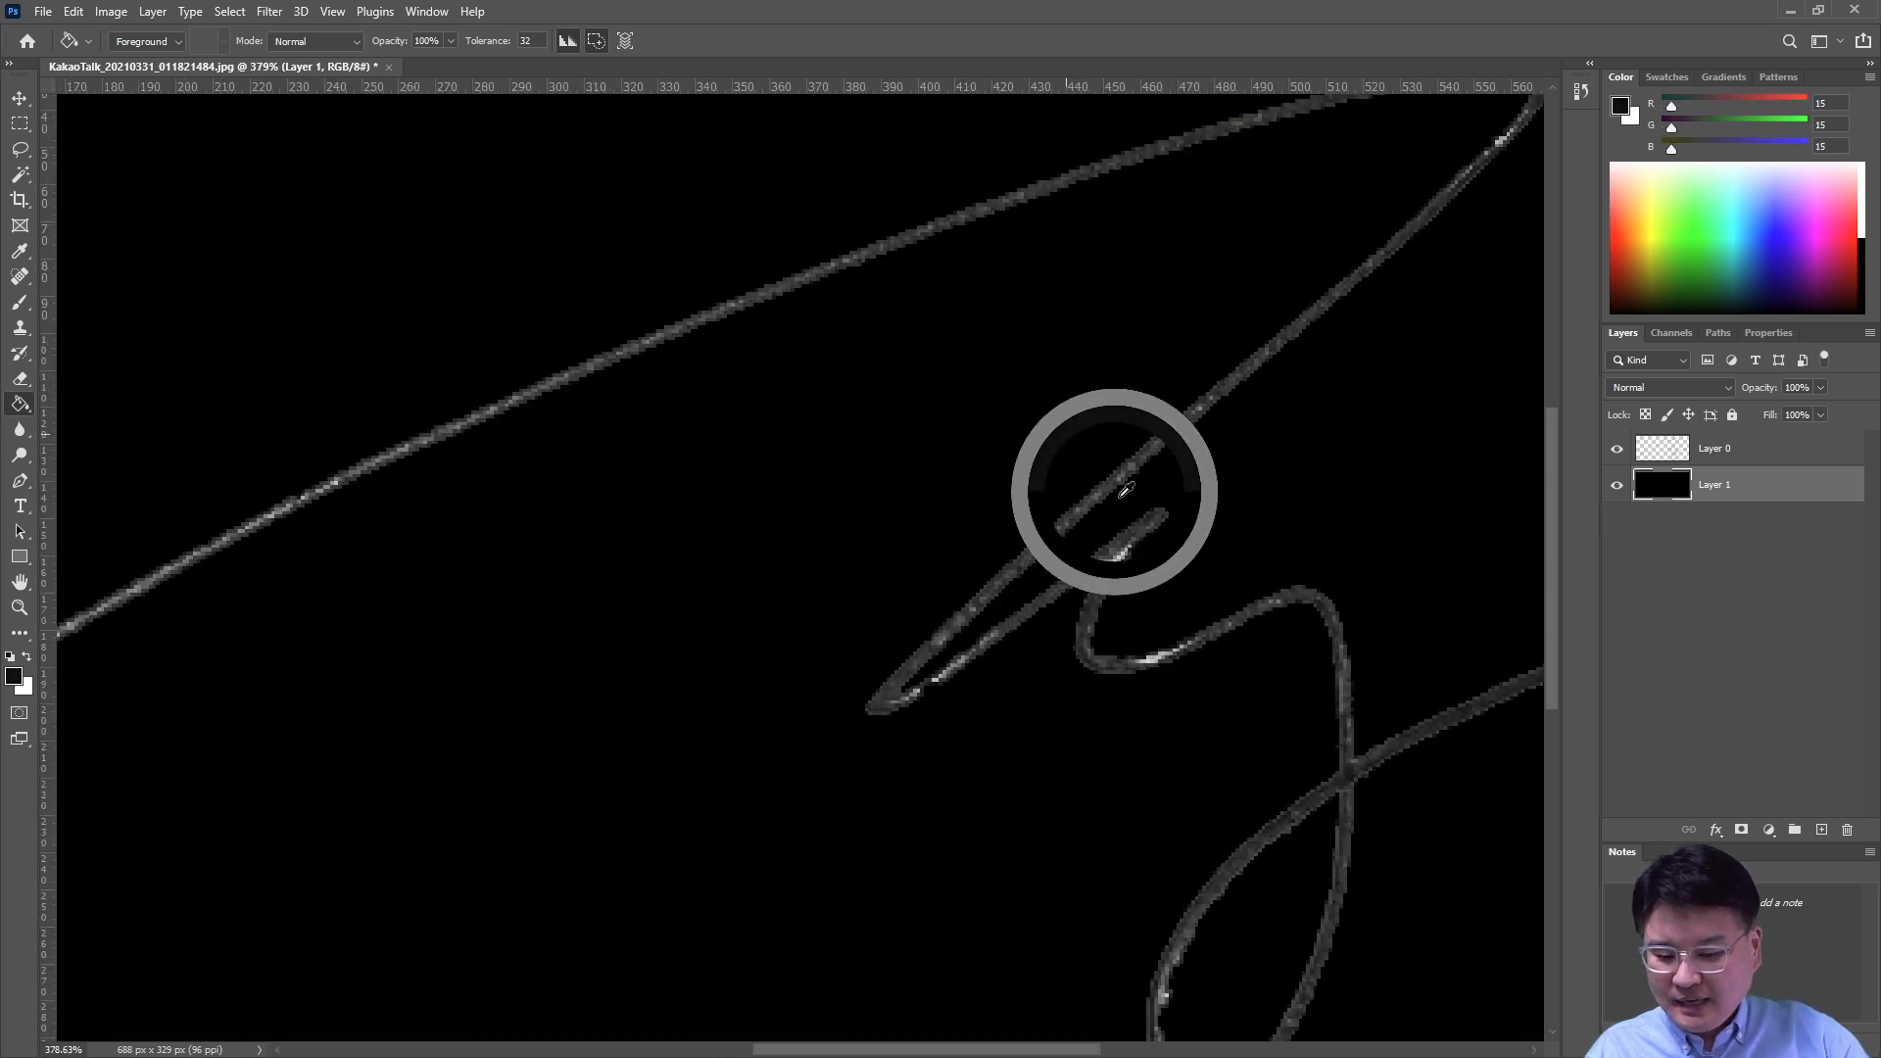
pyautogui.moveTo(1206, 513)
pyautogui.mouseDown()
pyautogui.moveTo(954, 378)
pyautogui.moveTo(924, 327)
pyautogui.moveTo(1028, 402)
pyautogui.mouseUp()
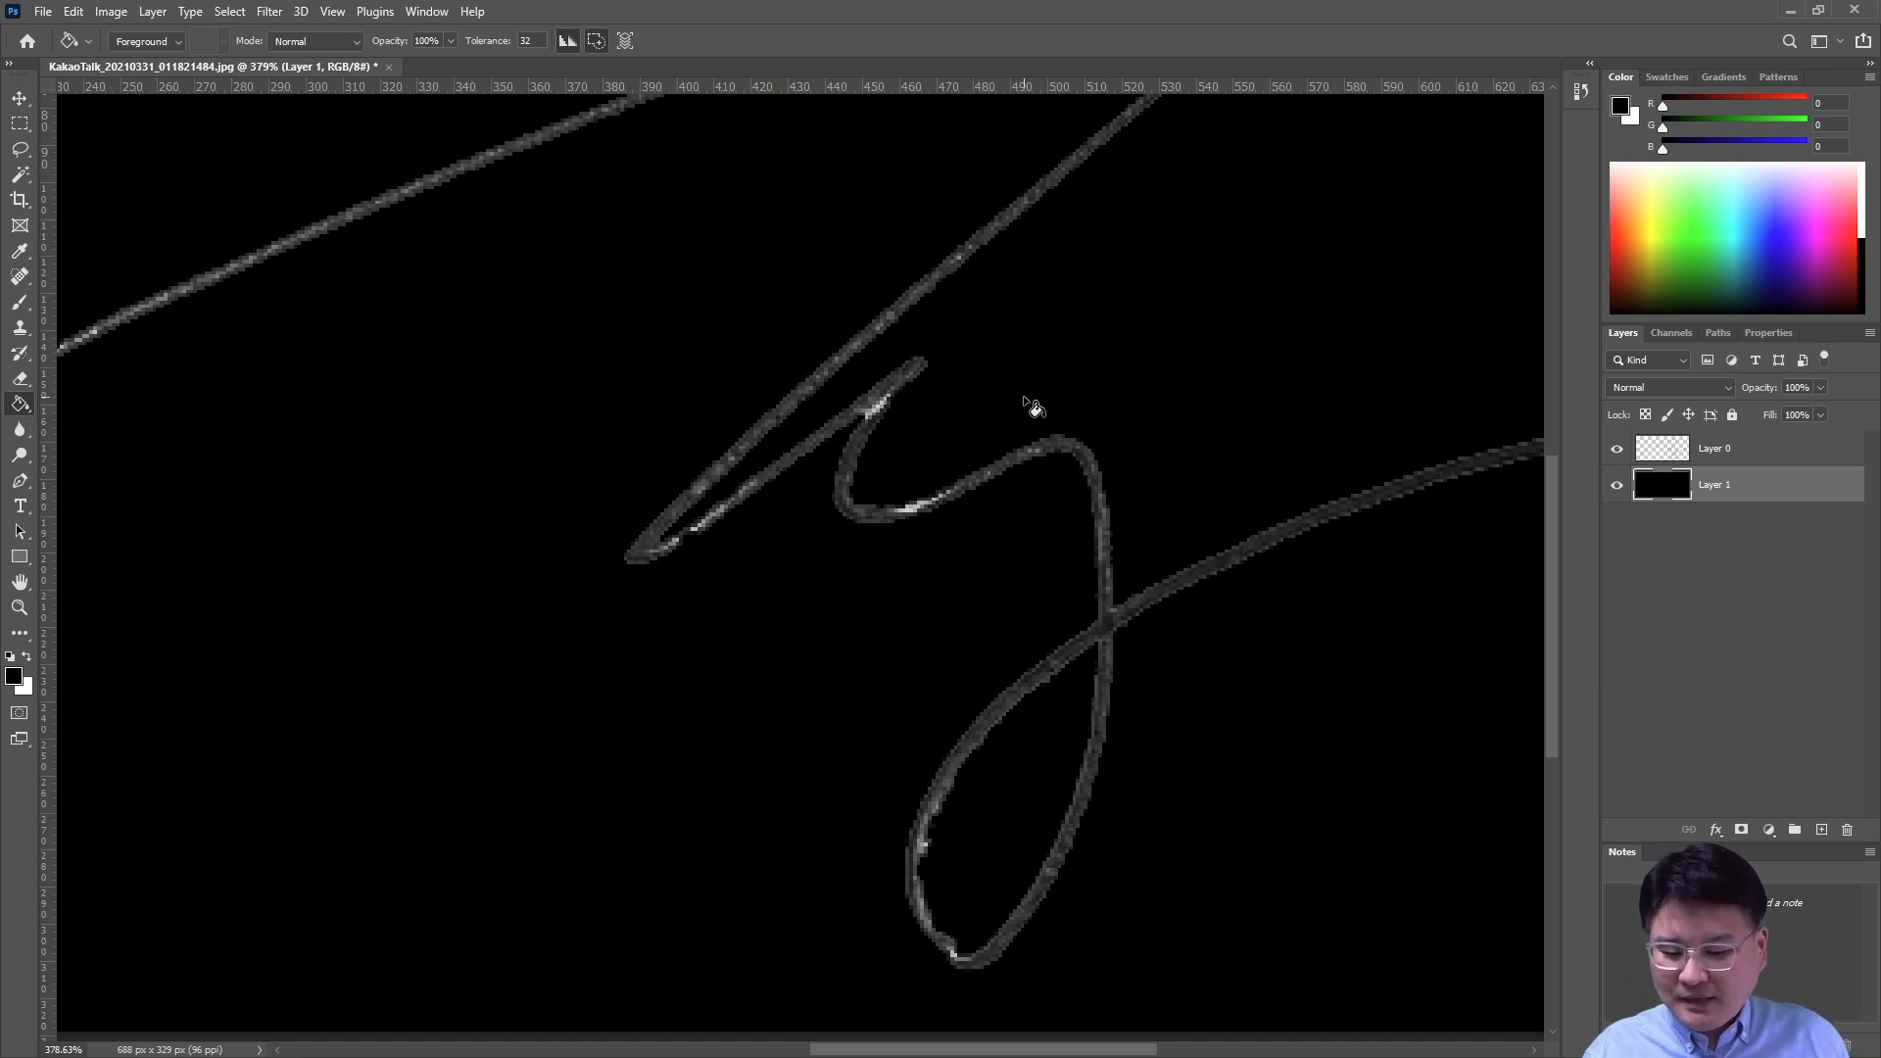
# Undo the black backdrop layer and the earlier deletions to restore the signature on its full white paper without a selection.
pyautogui.hotkey('ctrl', 'z')
pyautogui.hotkey('ctrl', 'z')
pyautogui.hotkey('ctrl', 'z')
pyautogui.hotkey('ctrl', 'z')
pyautogui.hotkey('ctrl', 'z')
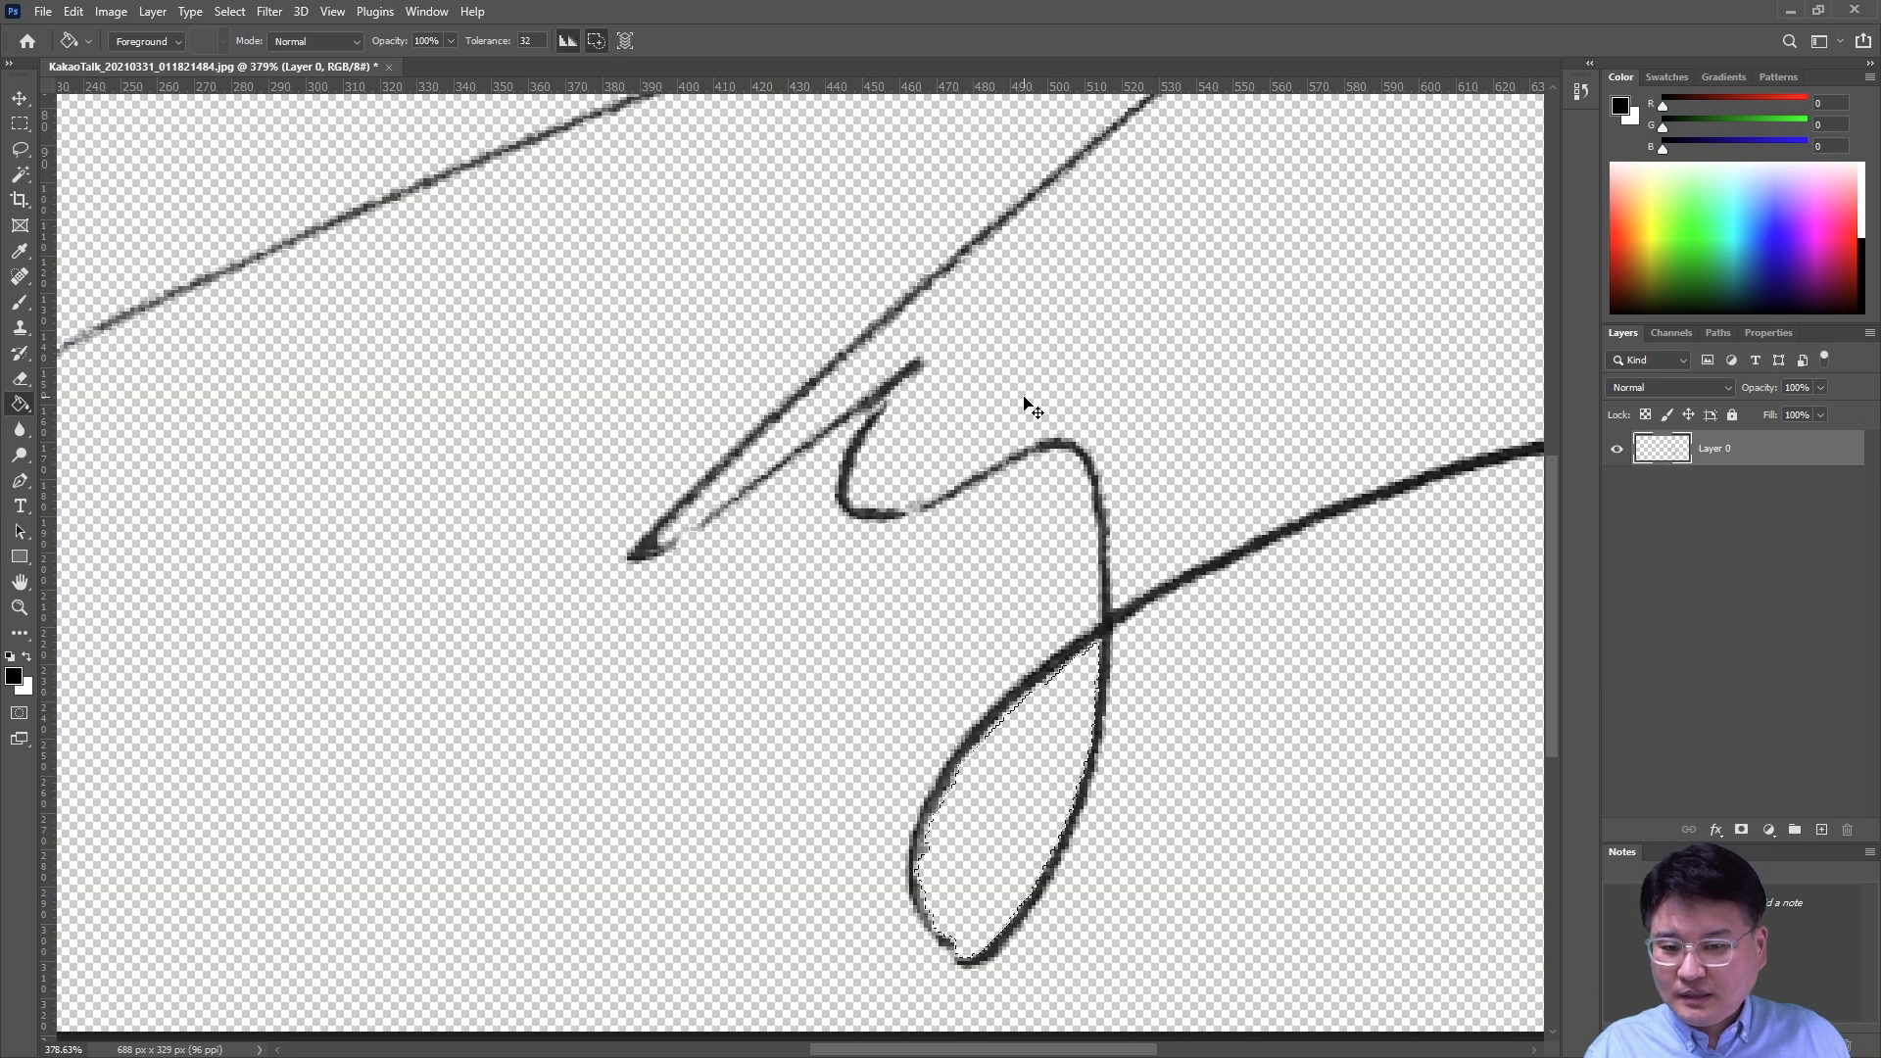
pyautogui.hotkey('ctrl', 'z')
pyautogui.hotkey('ctrl', 'z')
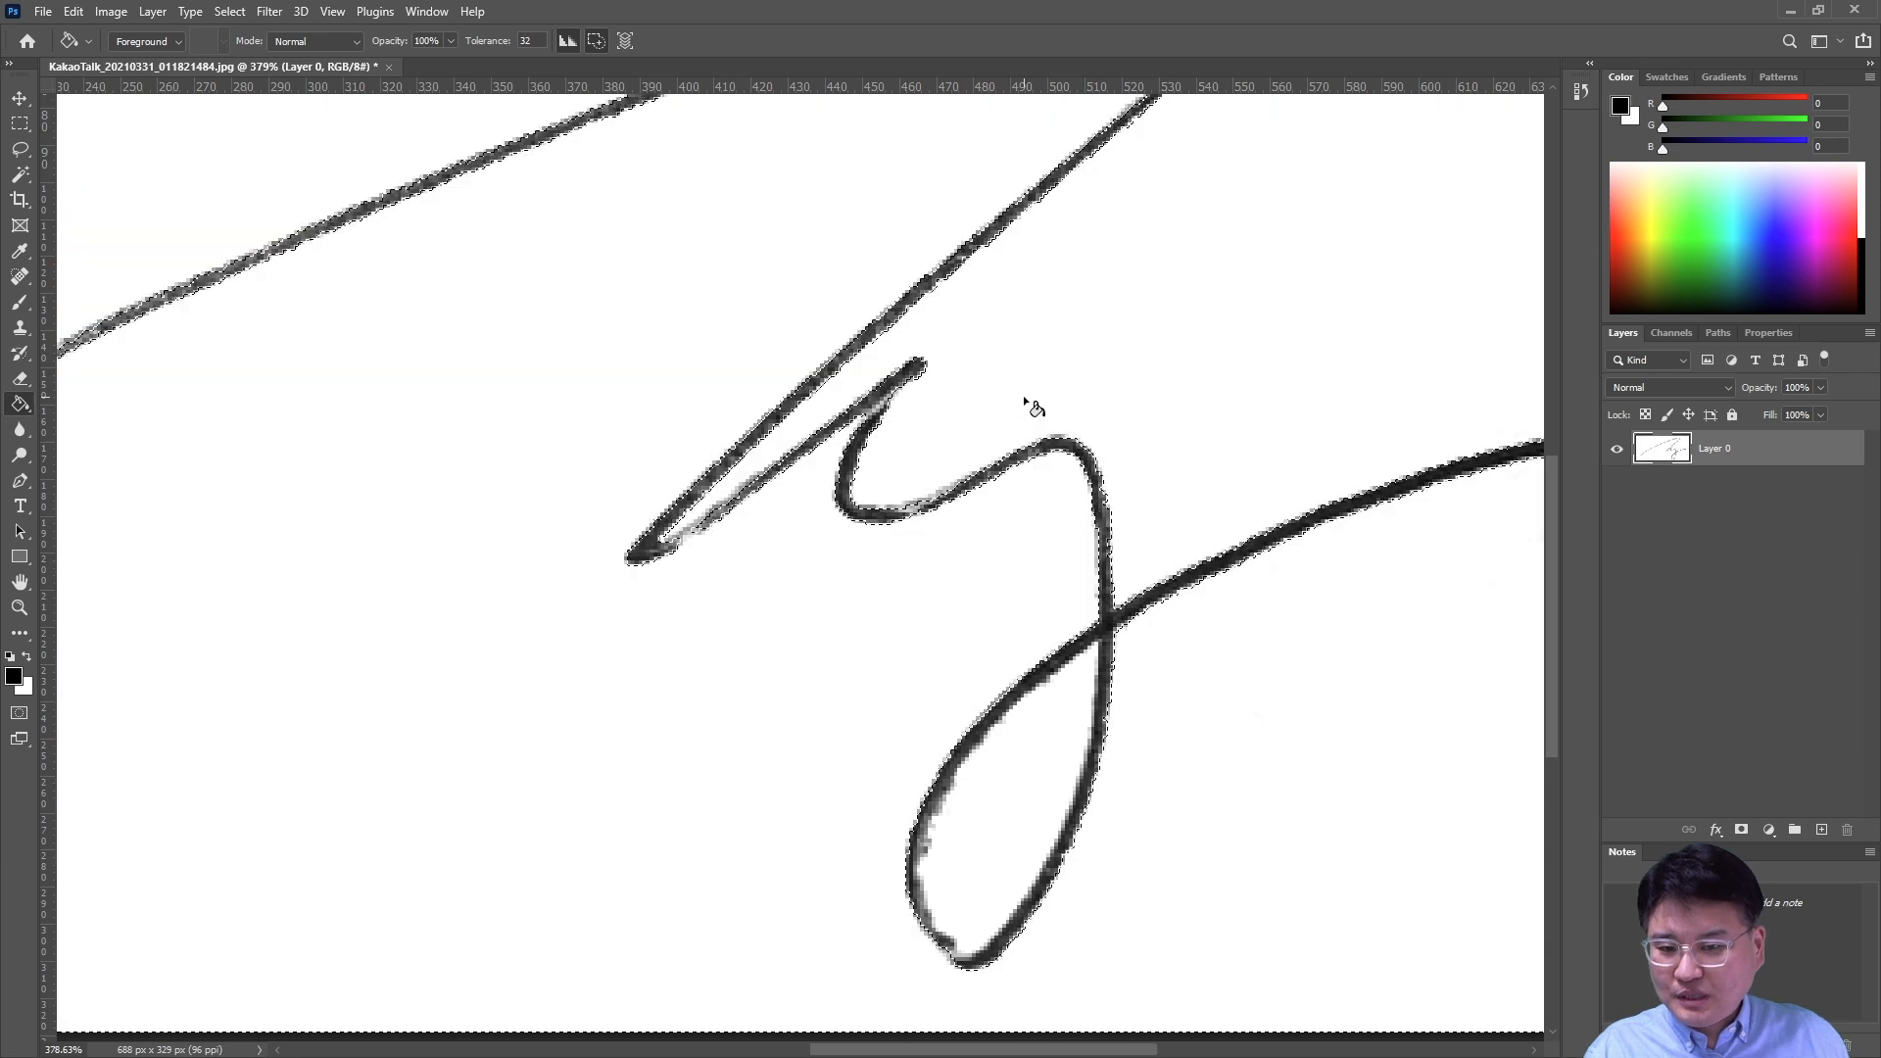
pyautogui.hotkey('ctrl', 'z')
pyautogui.scroll(-5, 1066, 382)
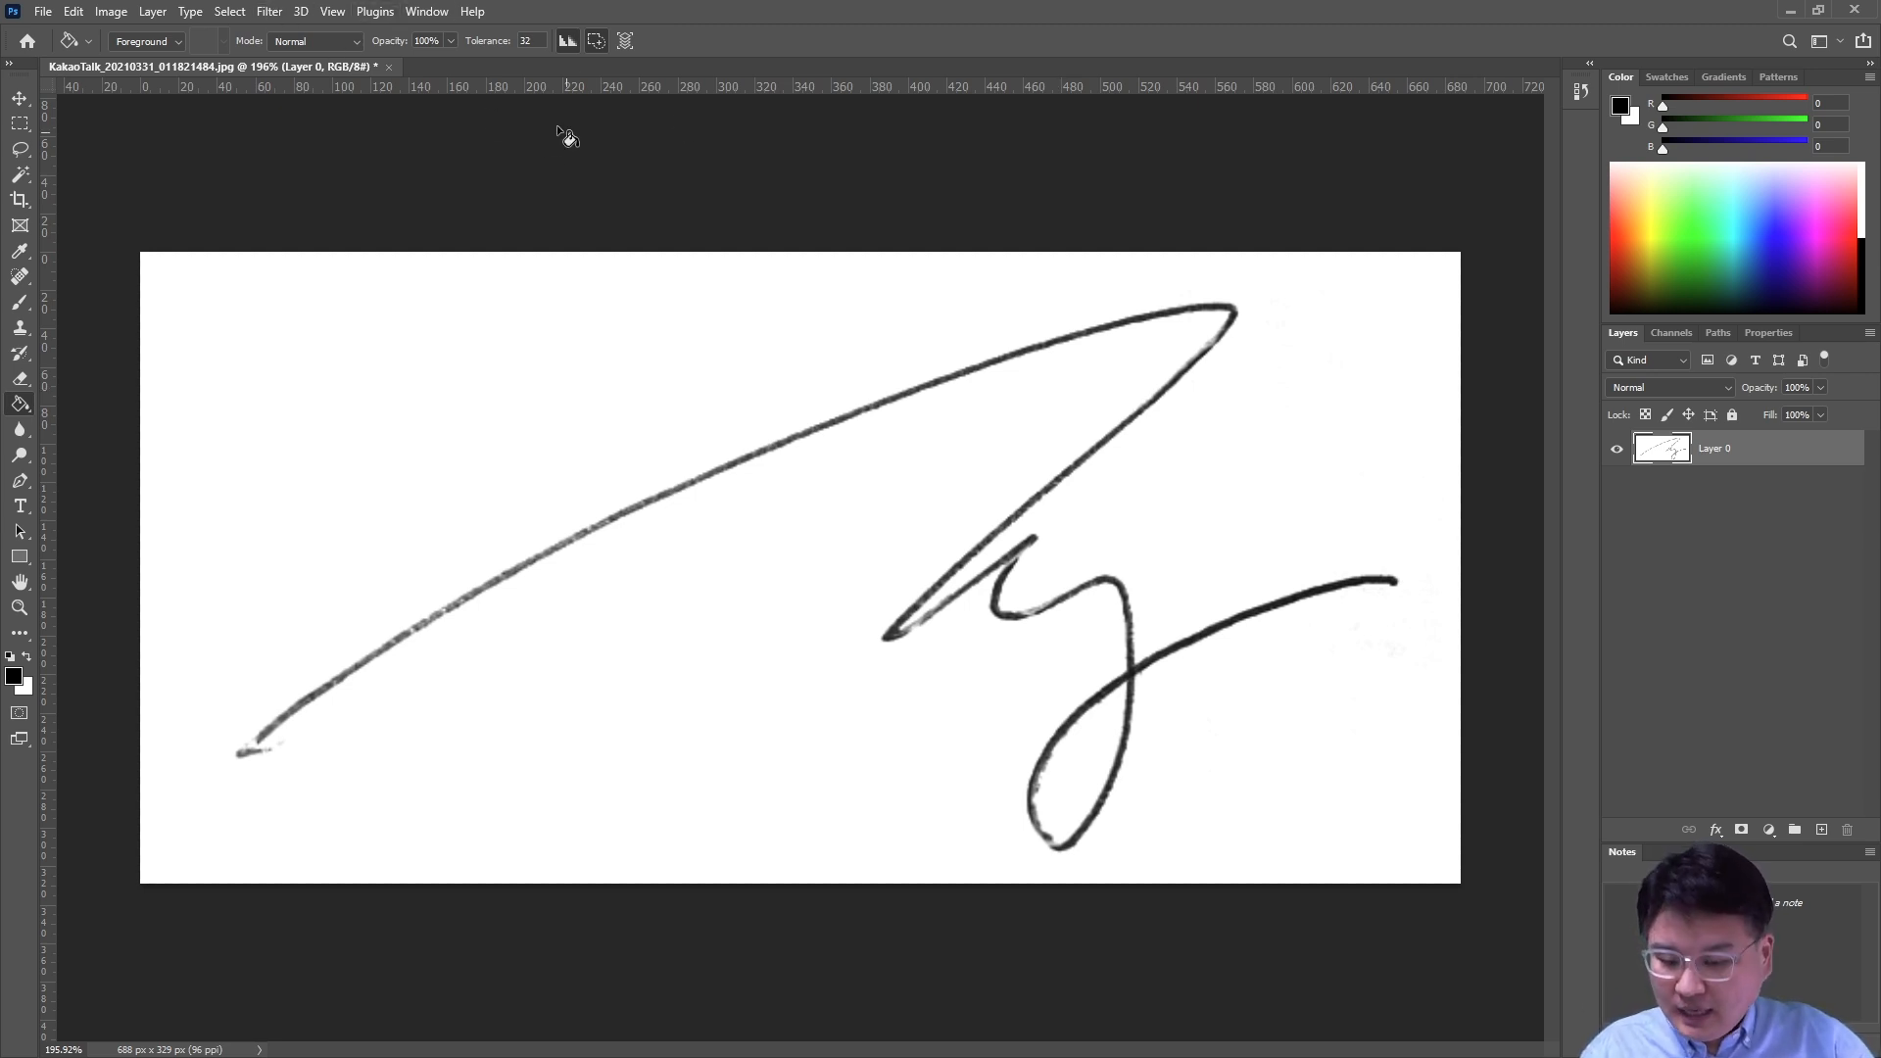
# Select the entire canvas and create a new alpha channel.
pyautogui.click(230, 12)
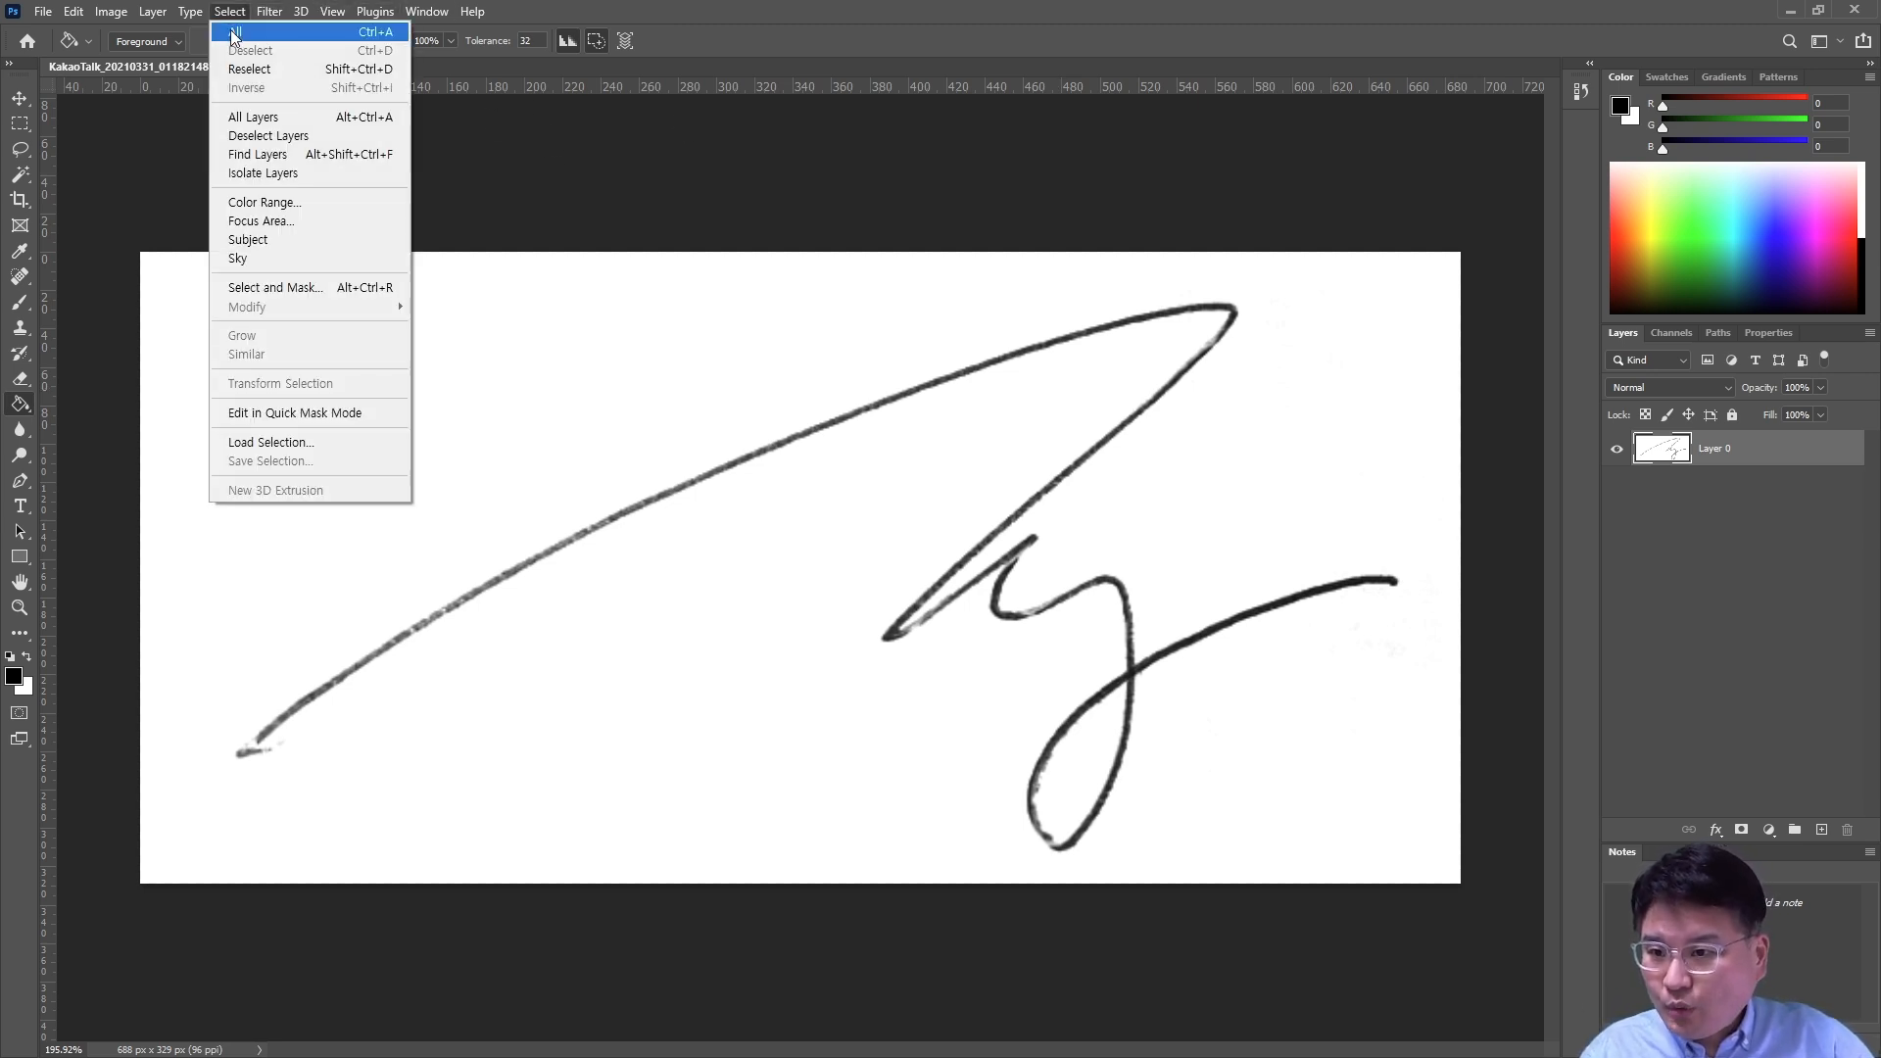
pyautogui.click(235, 36)
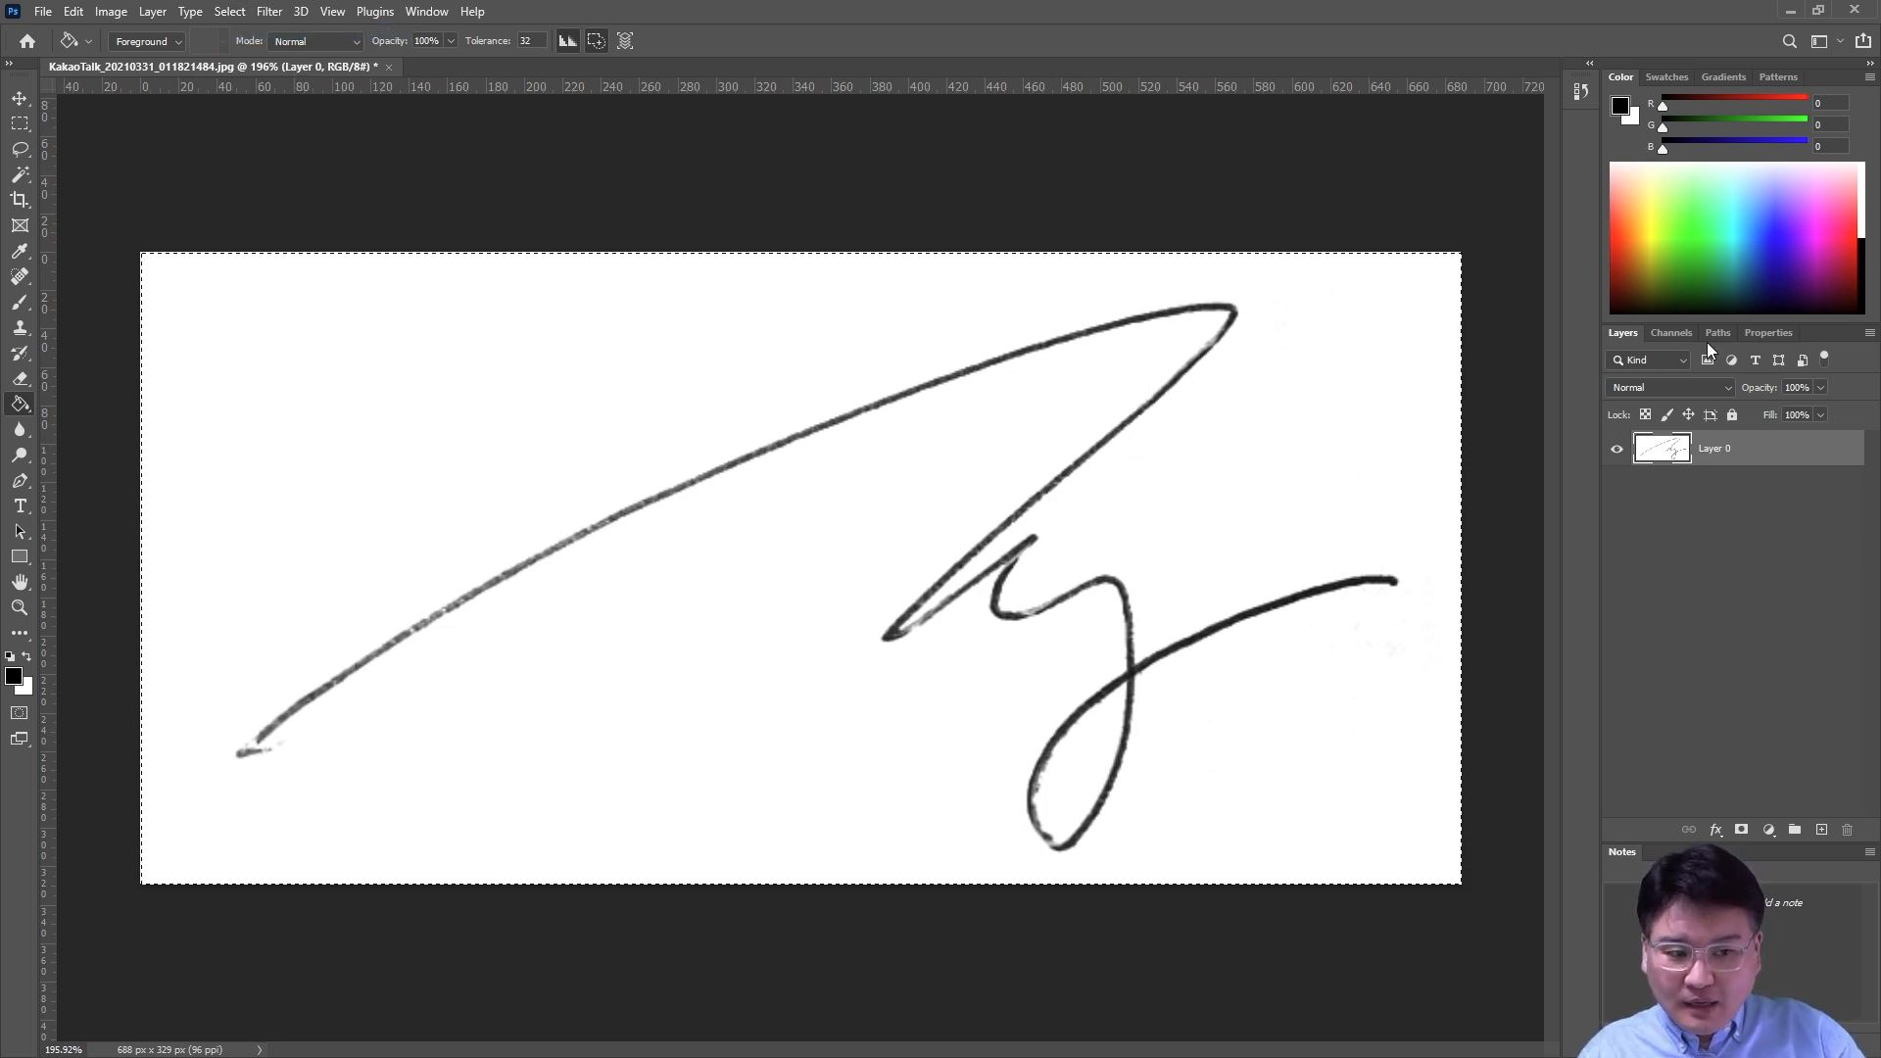
pyautogui.click(1678, 333)
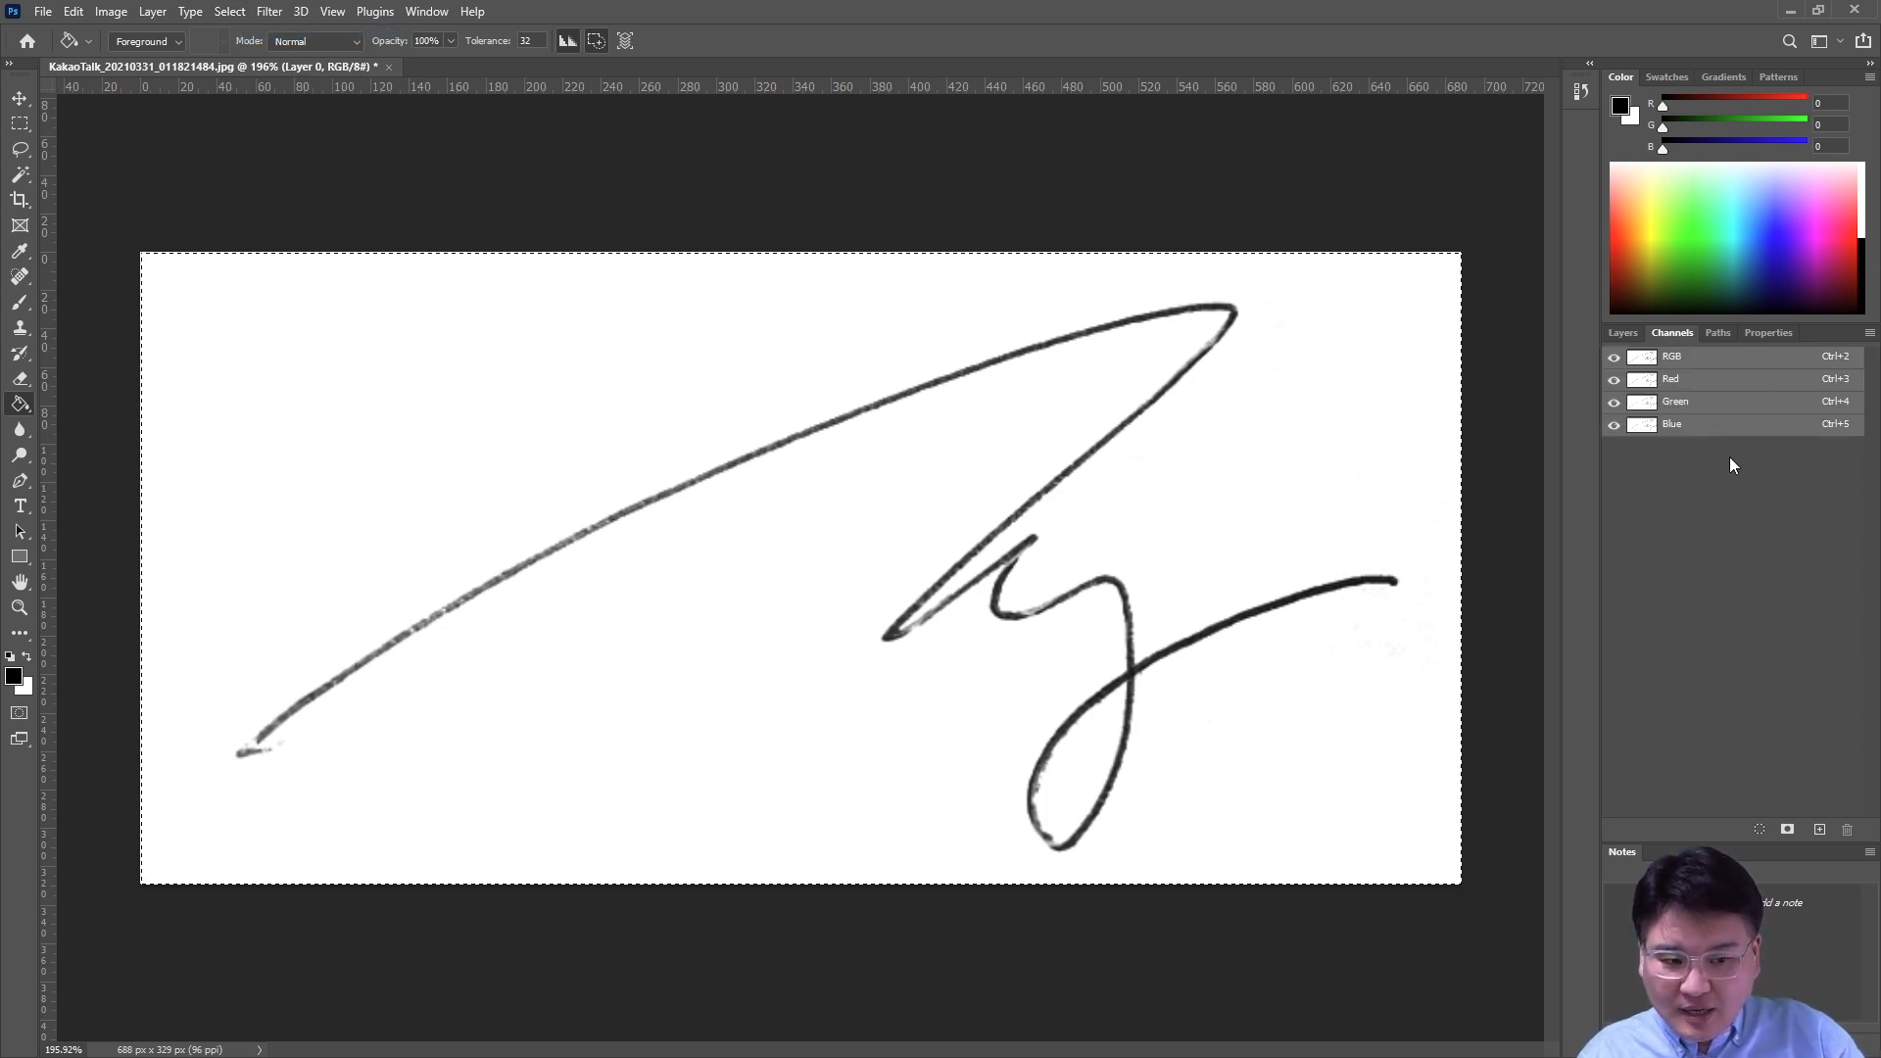
pyautogui.click(1821, 830)
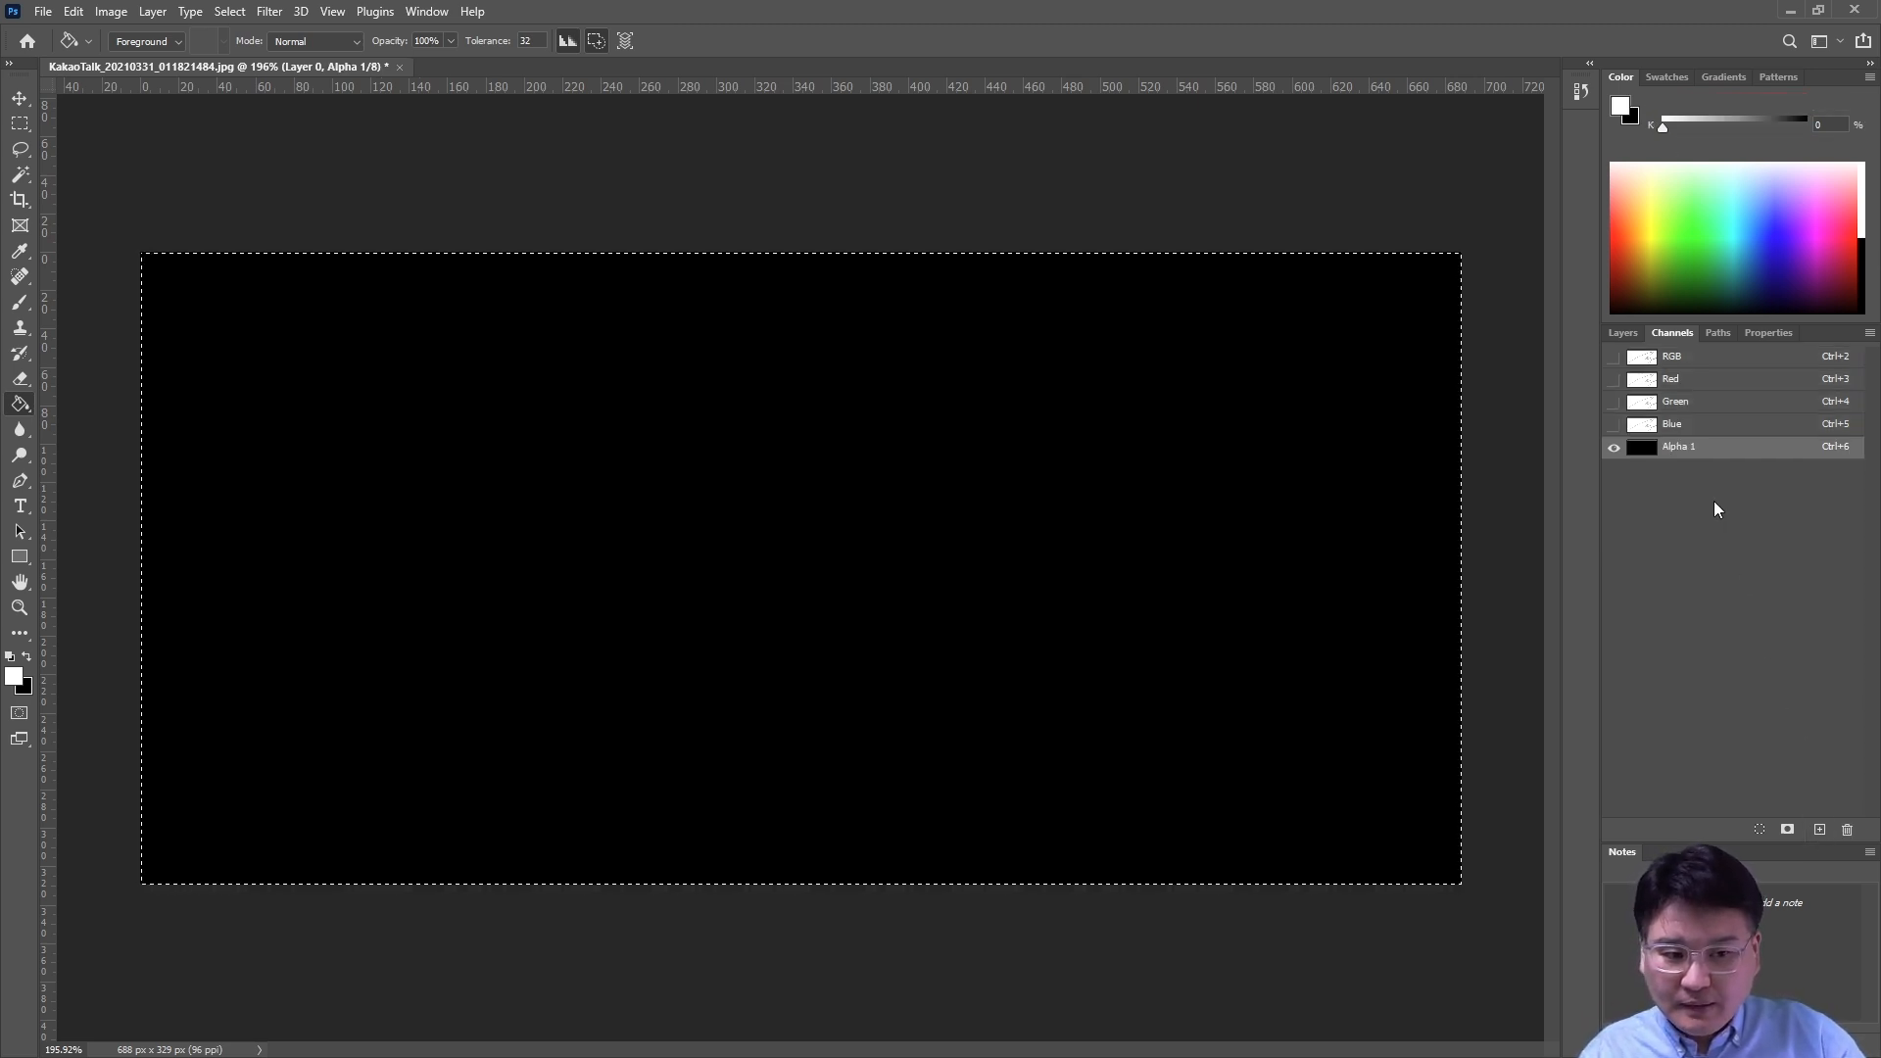
# Copy the full signature image from Layer 0 and paste it into the Alpha 1 channel.
pyautogui.click(74, 12)
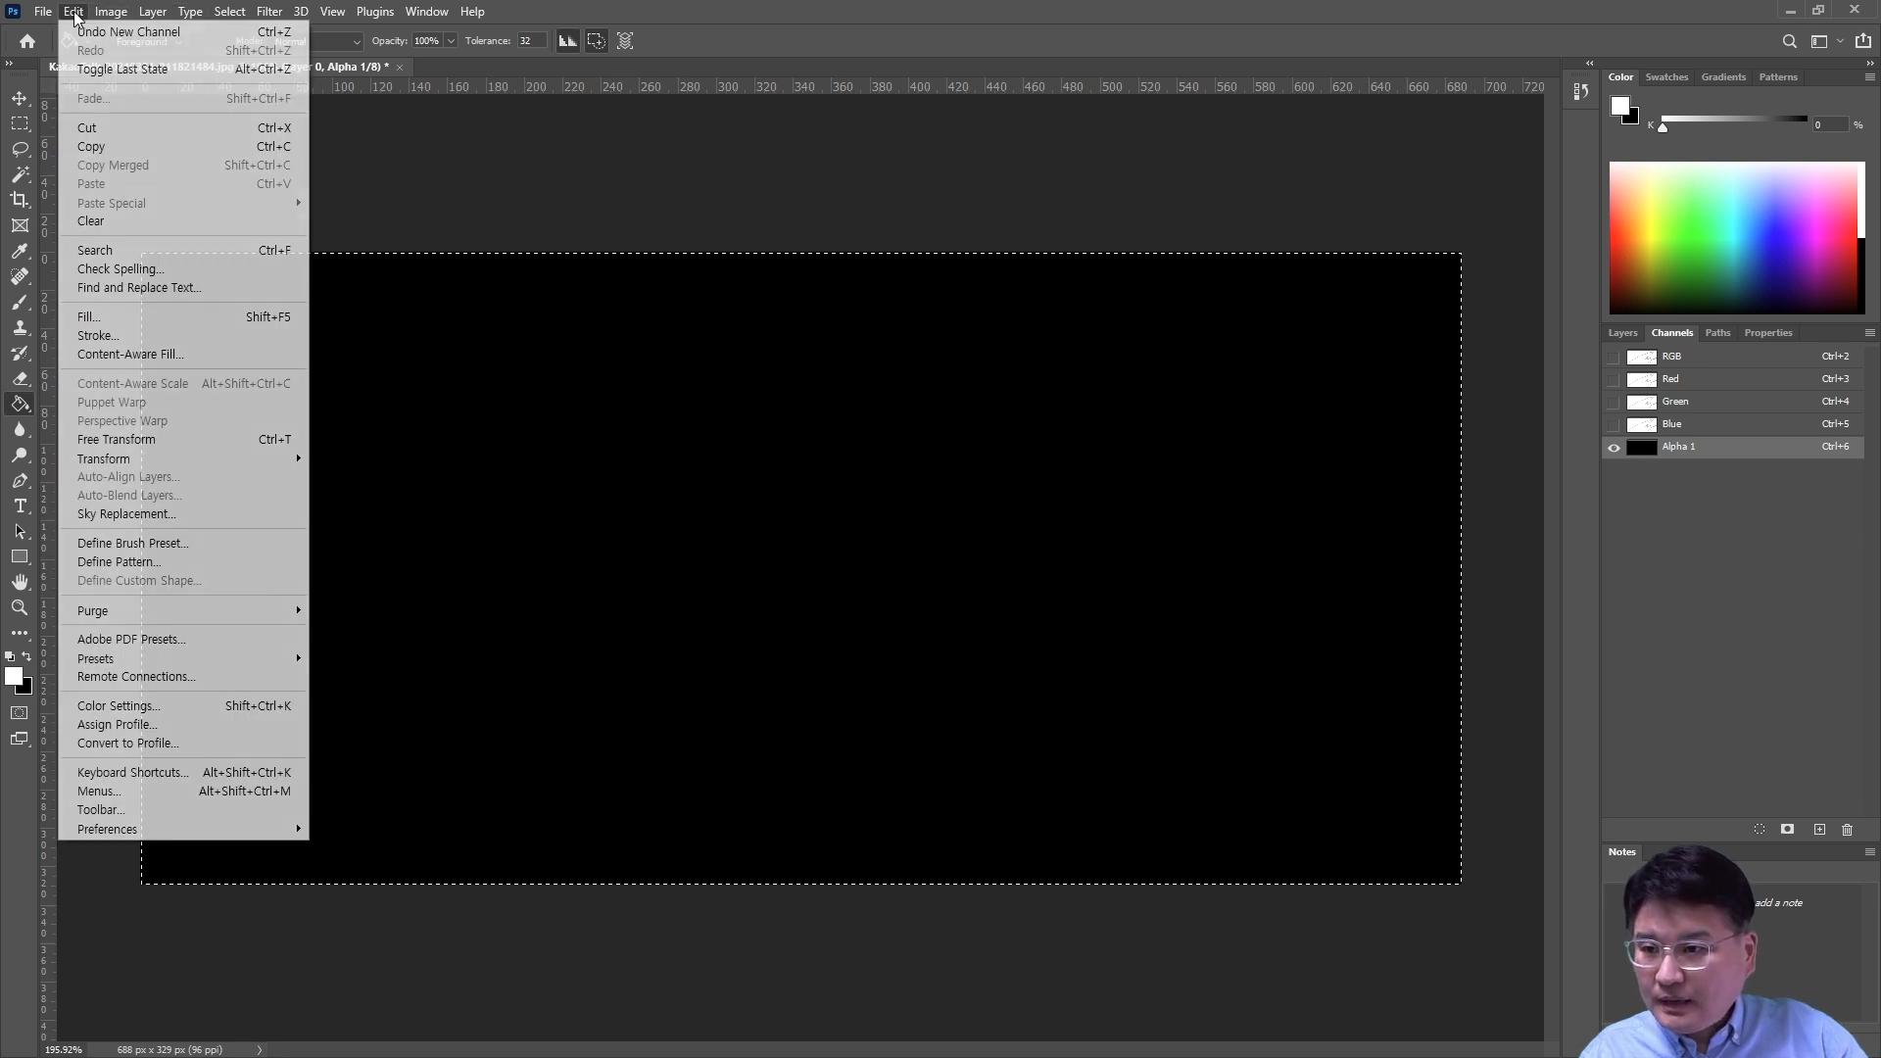
pyautogui.click(1611, 333)
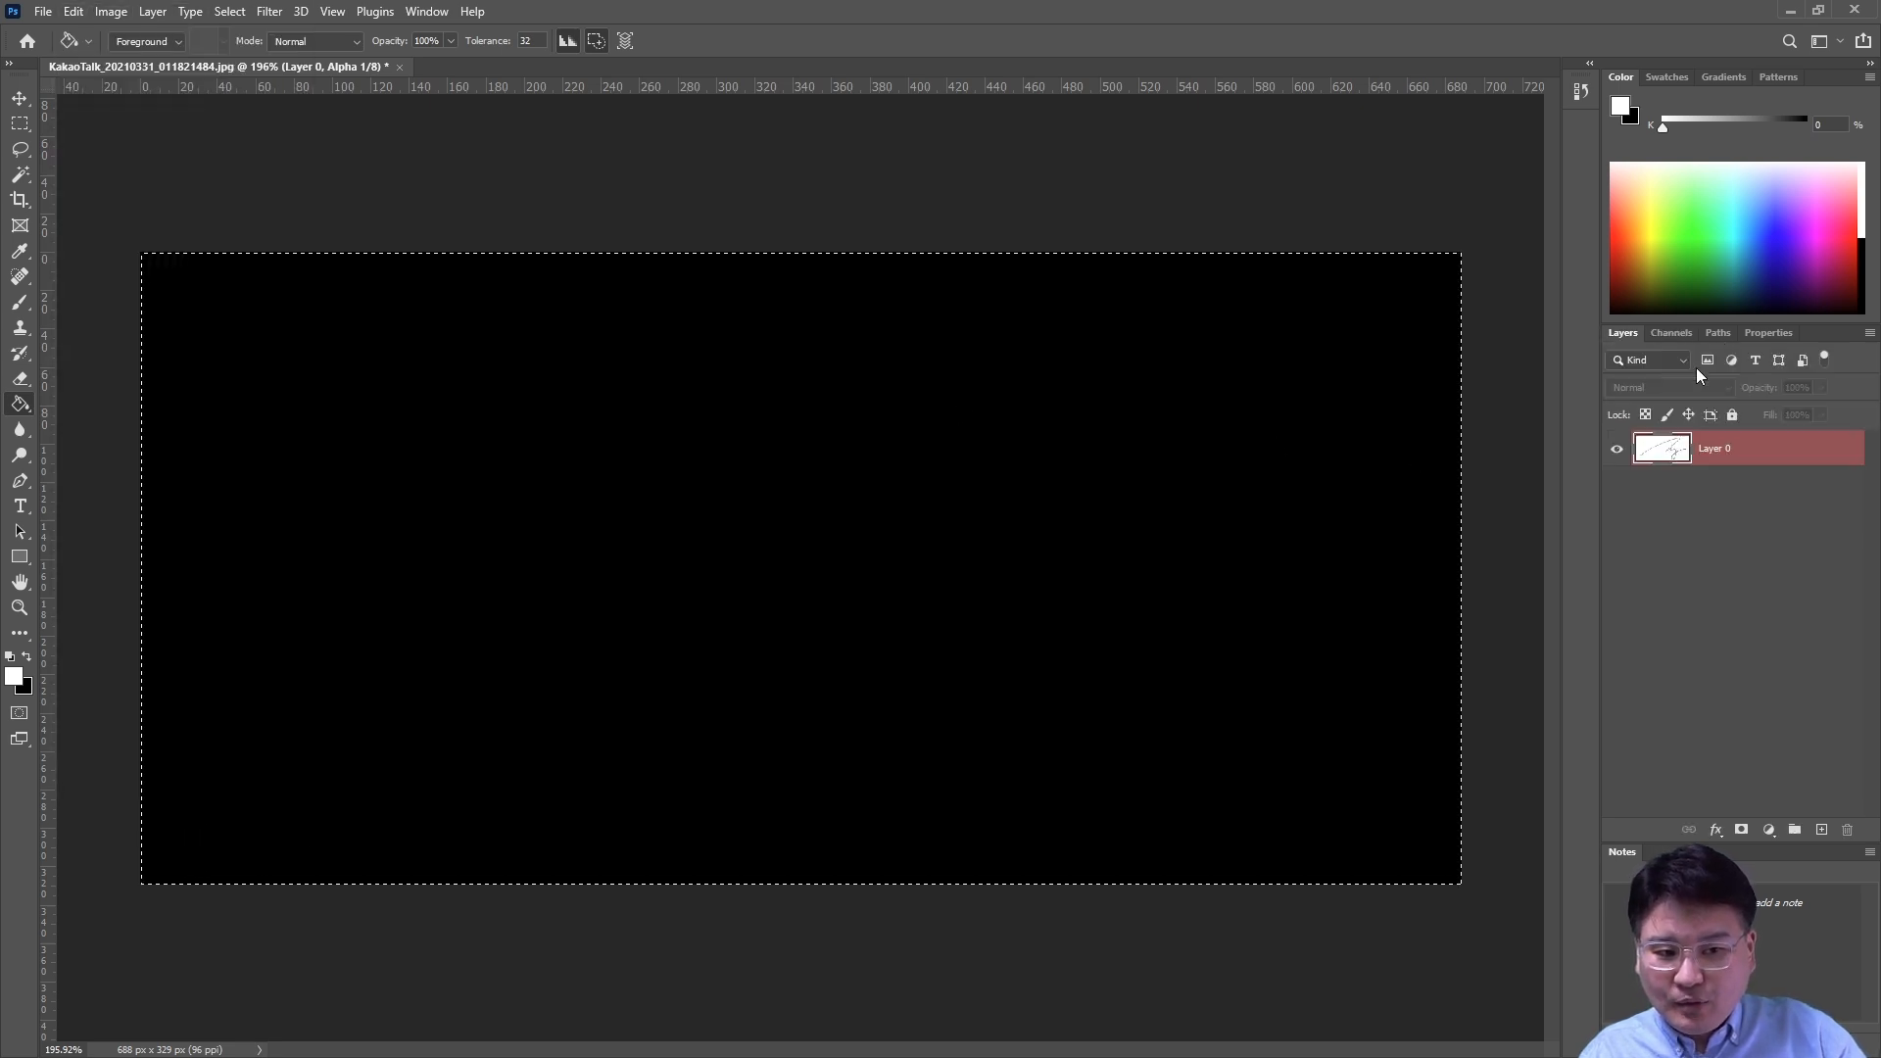
pyautogui.click(1722, 461)
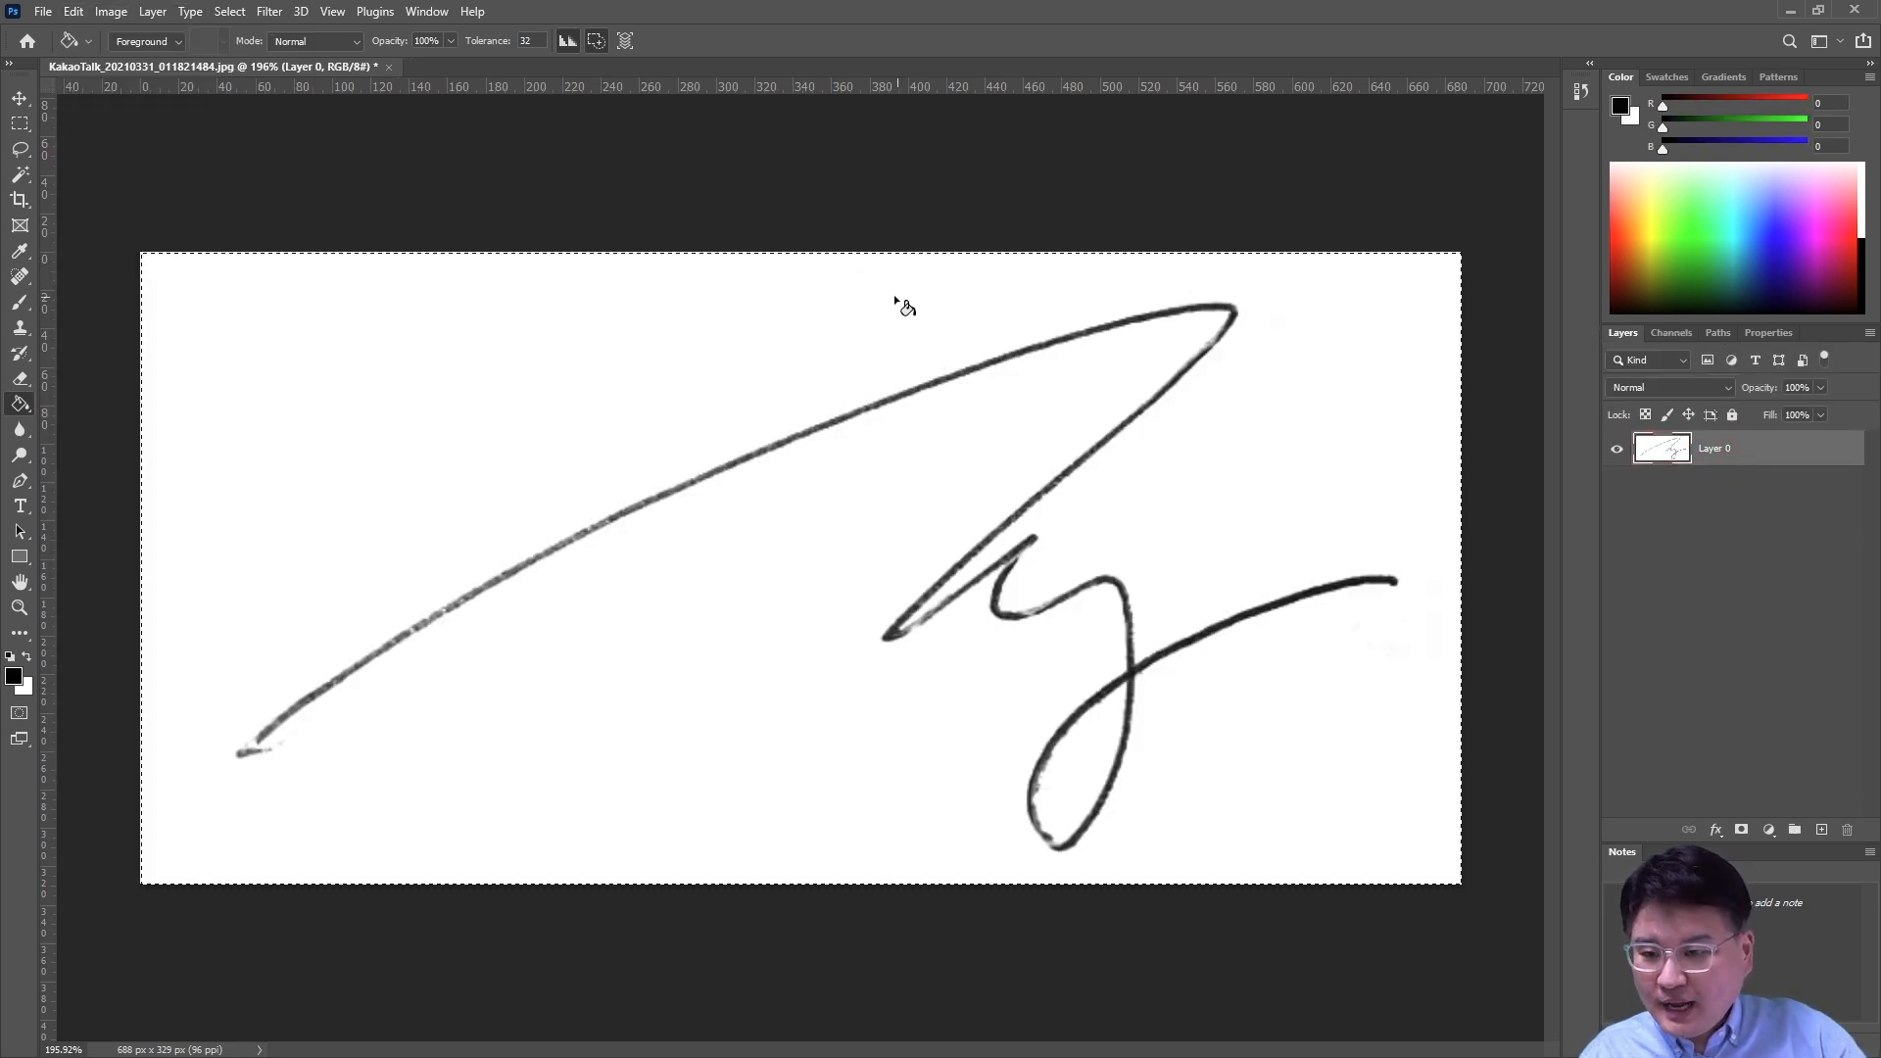
pyautogui.click(75, 14)
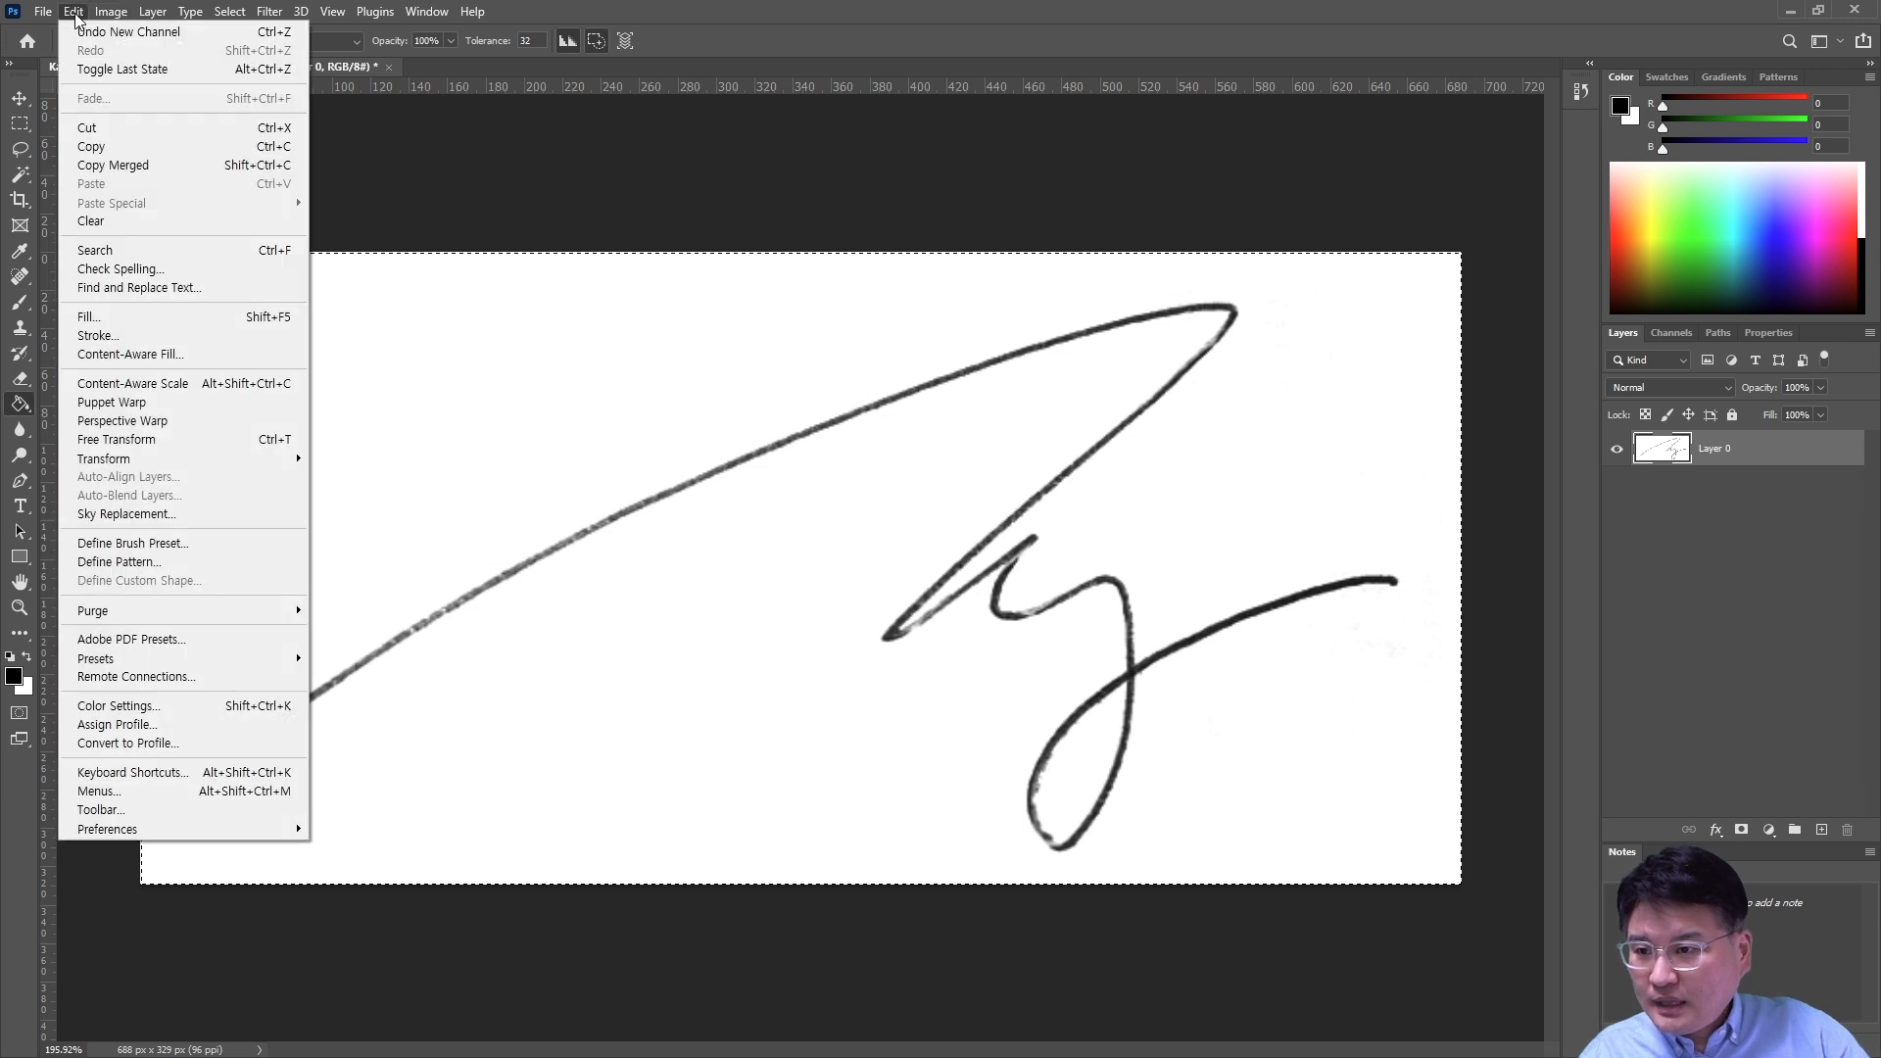
pyautogui.click(95, 147)
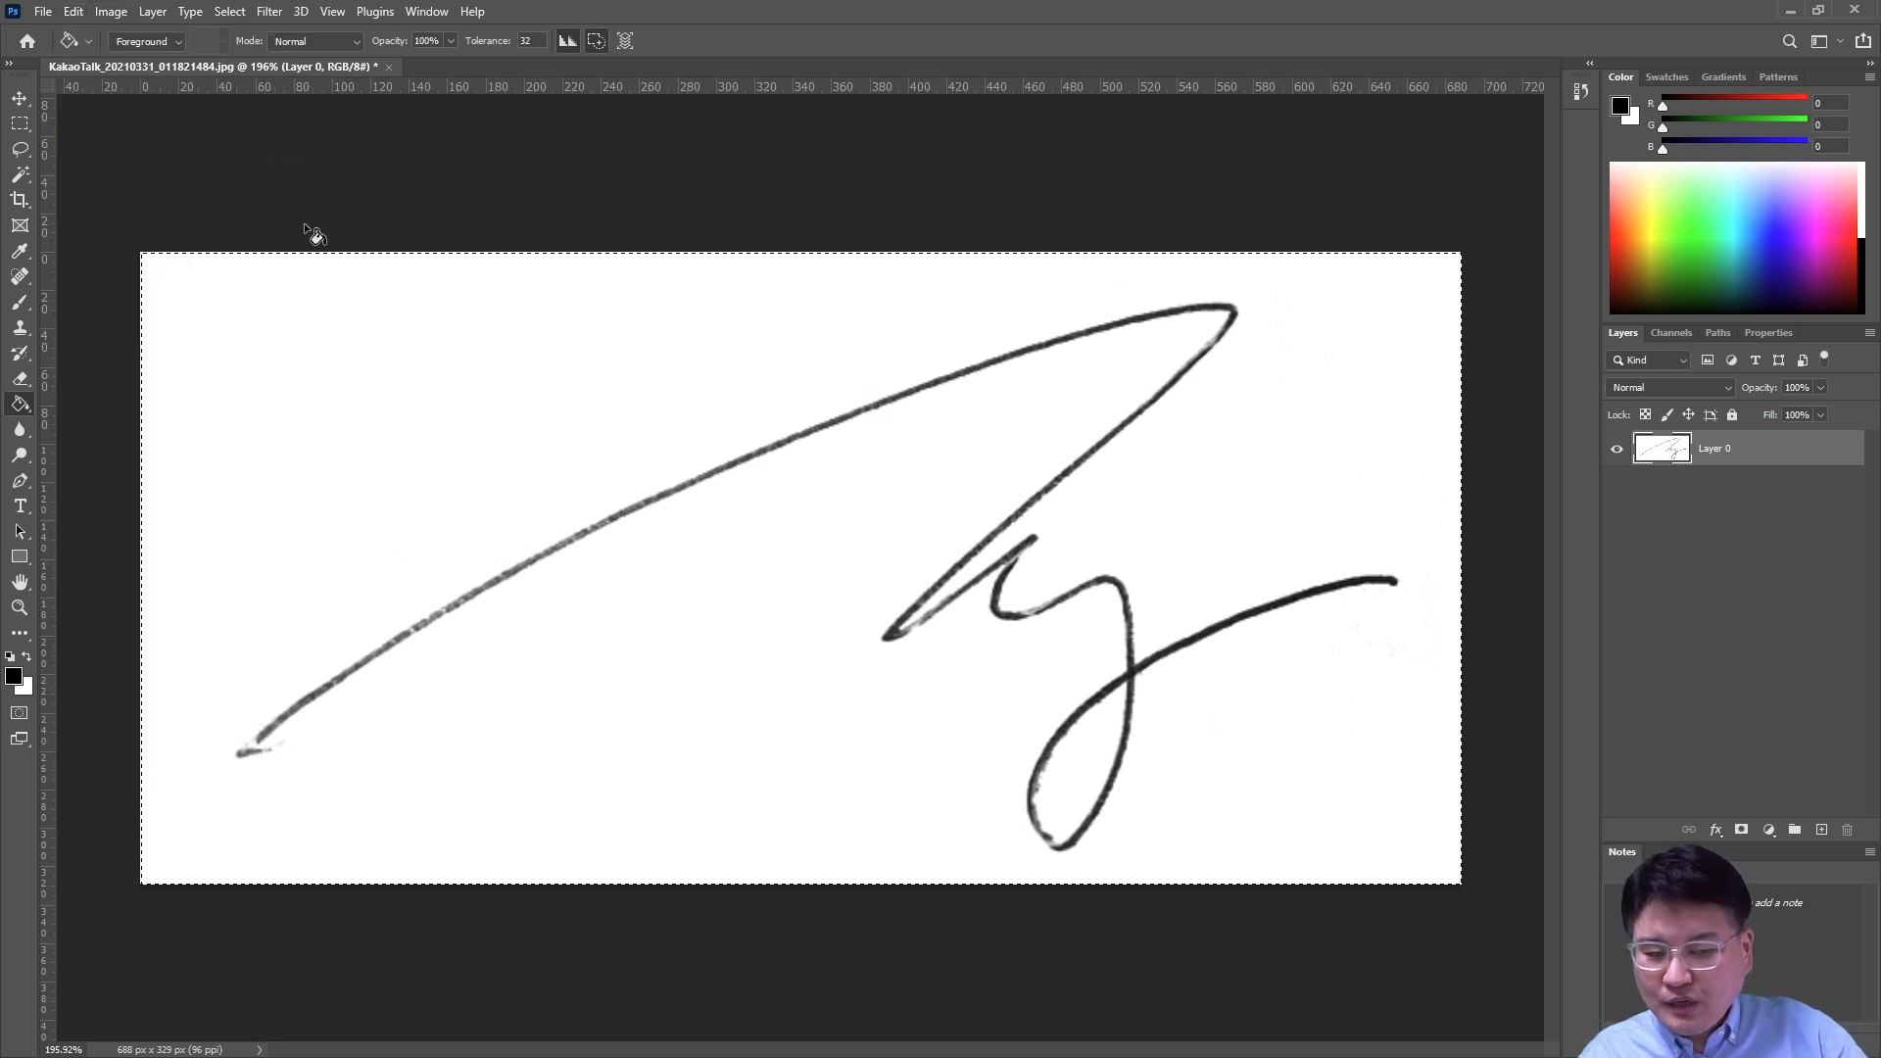
pyautogui.click(1669, 333)
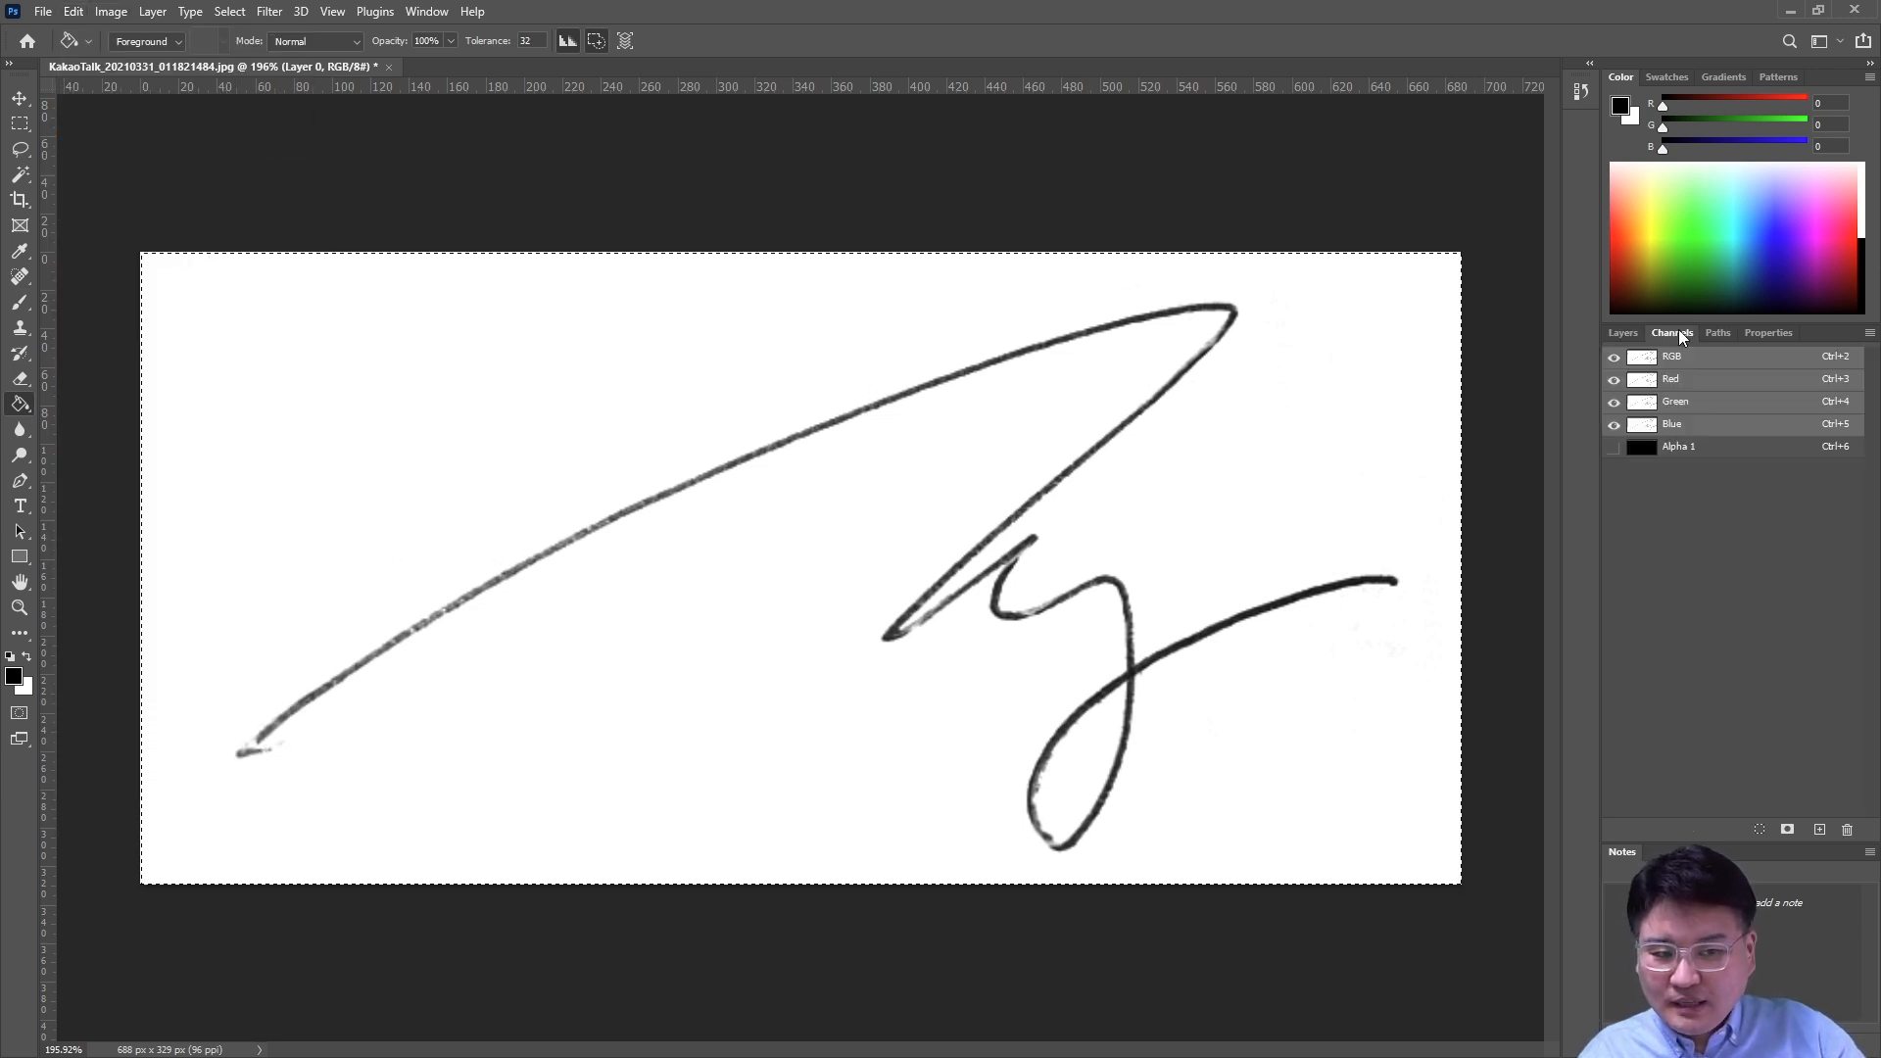
pyautogui.click(1713, 454)
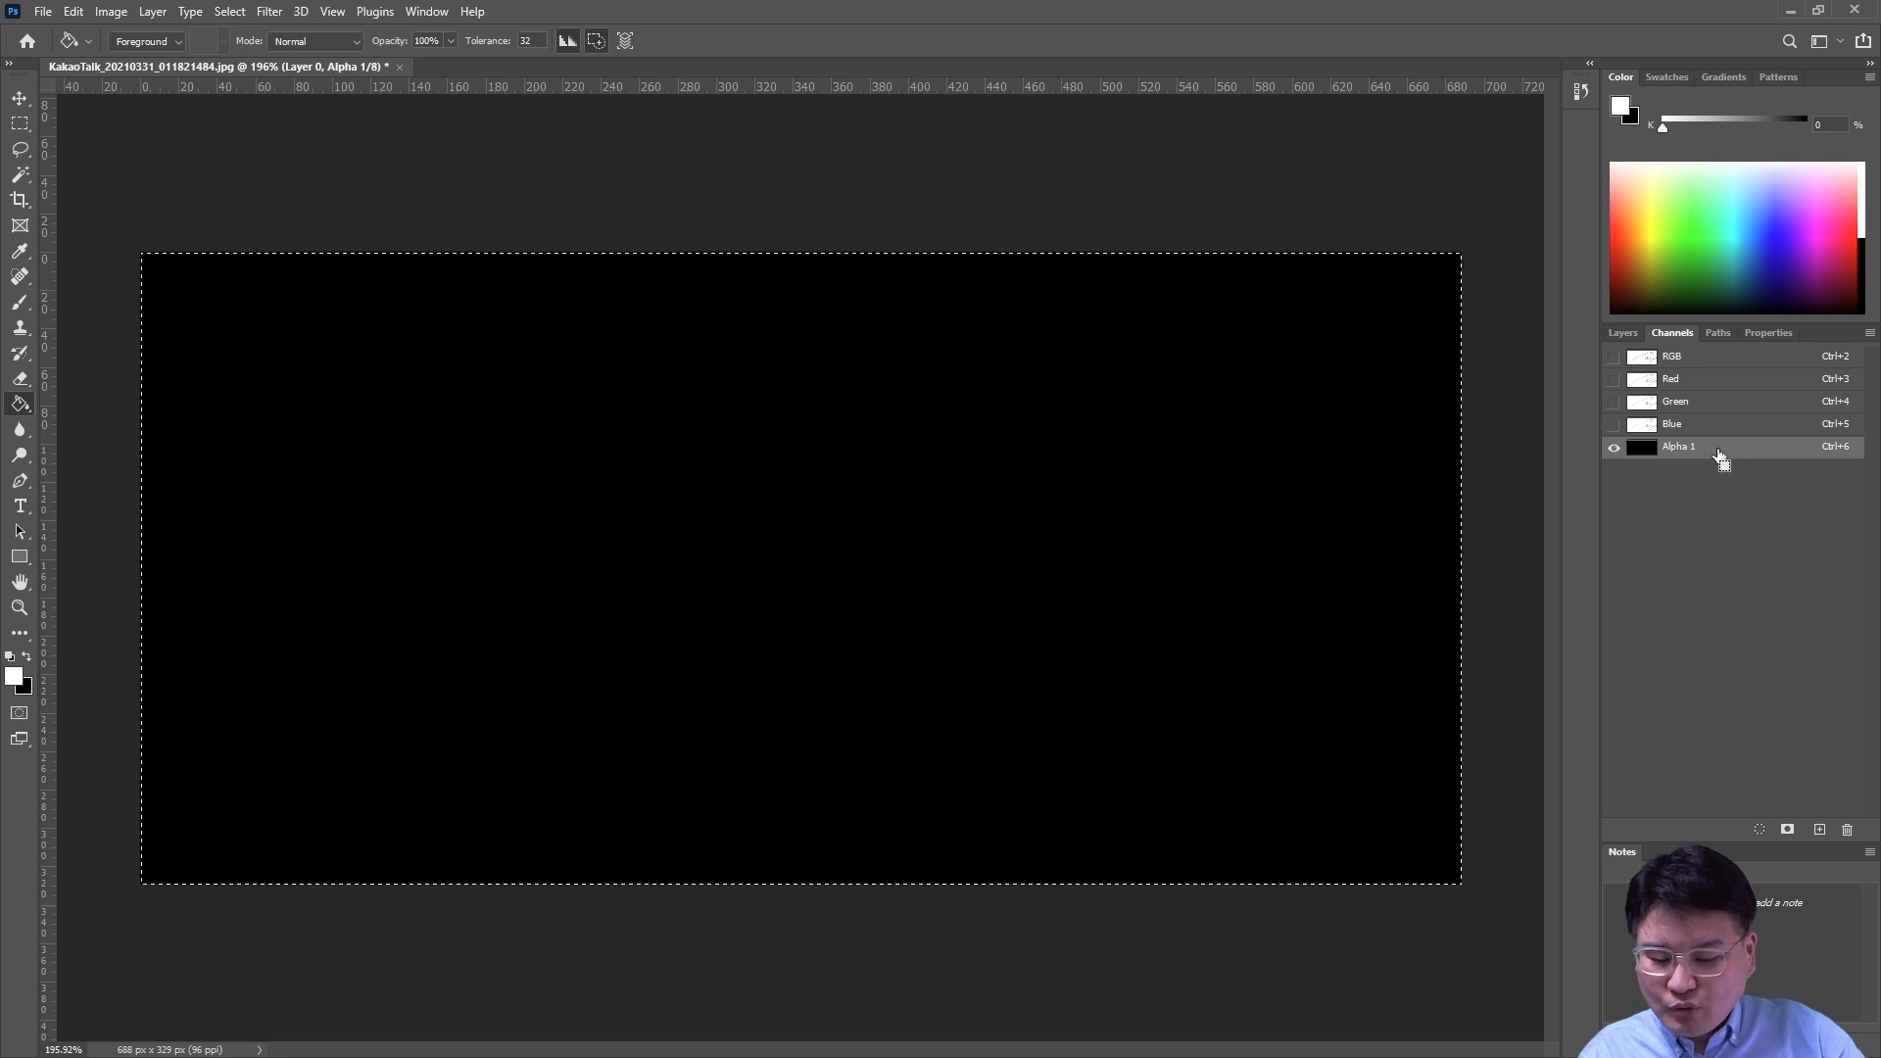
pyautogui.hotkey('ctrl', 'v')
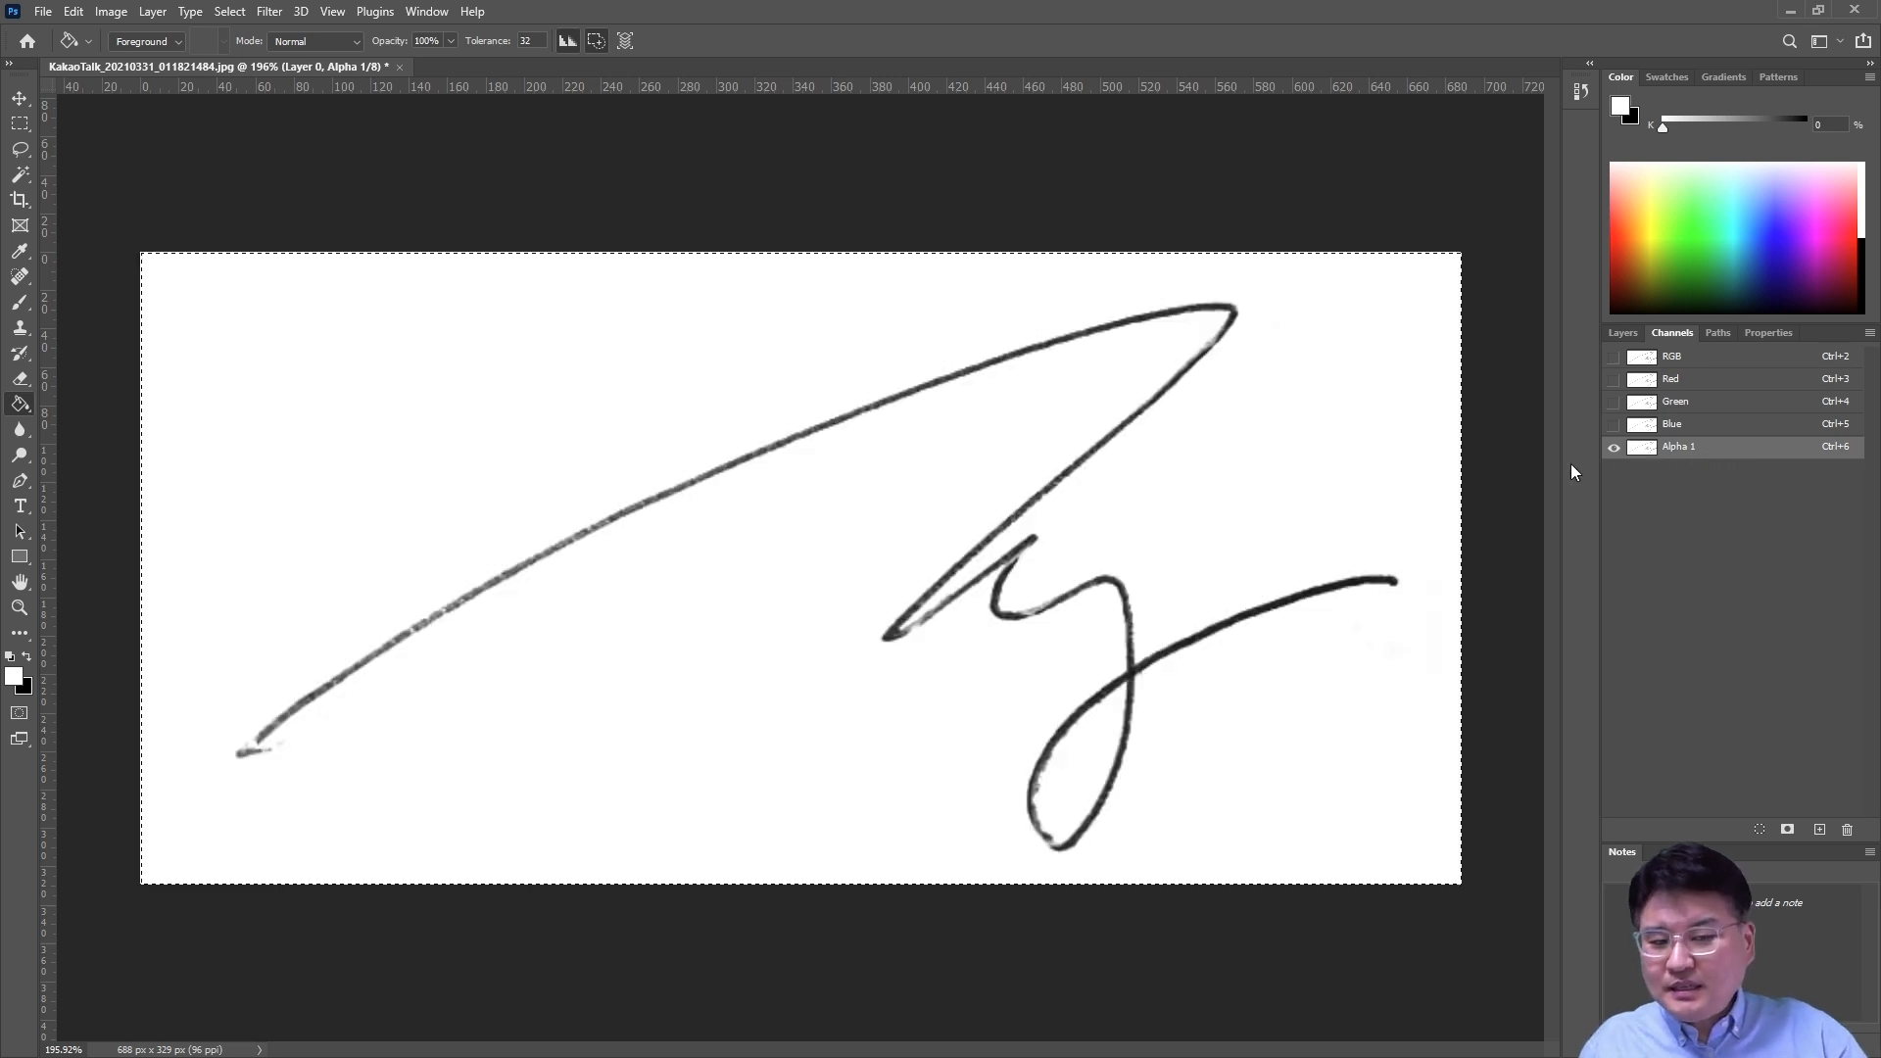
# Compare the RGB composite with the pasted alpha channel by switching their visibility on and off.
pyautogui.click(1614, 356)
pyautogui.press('x')
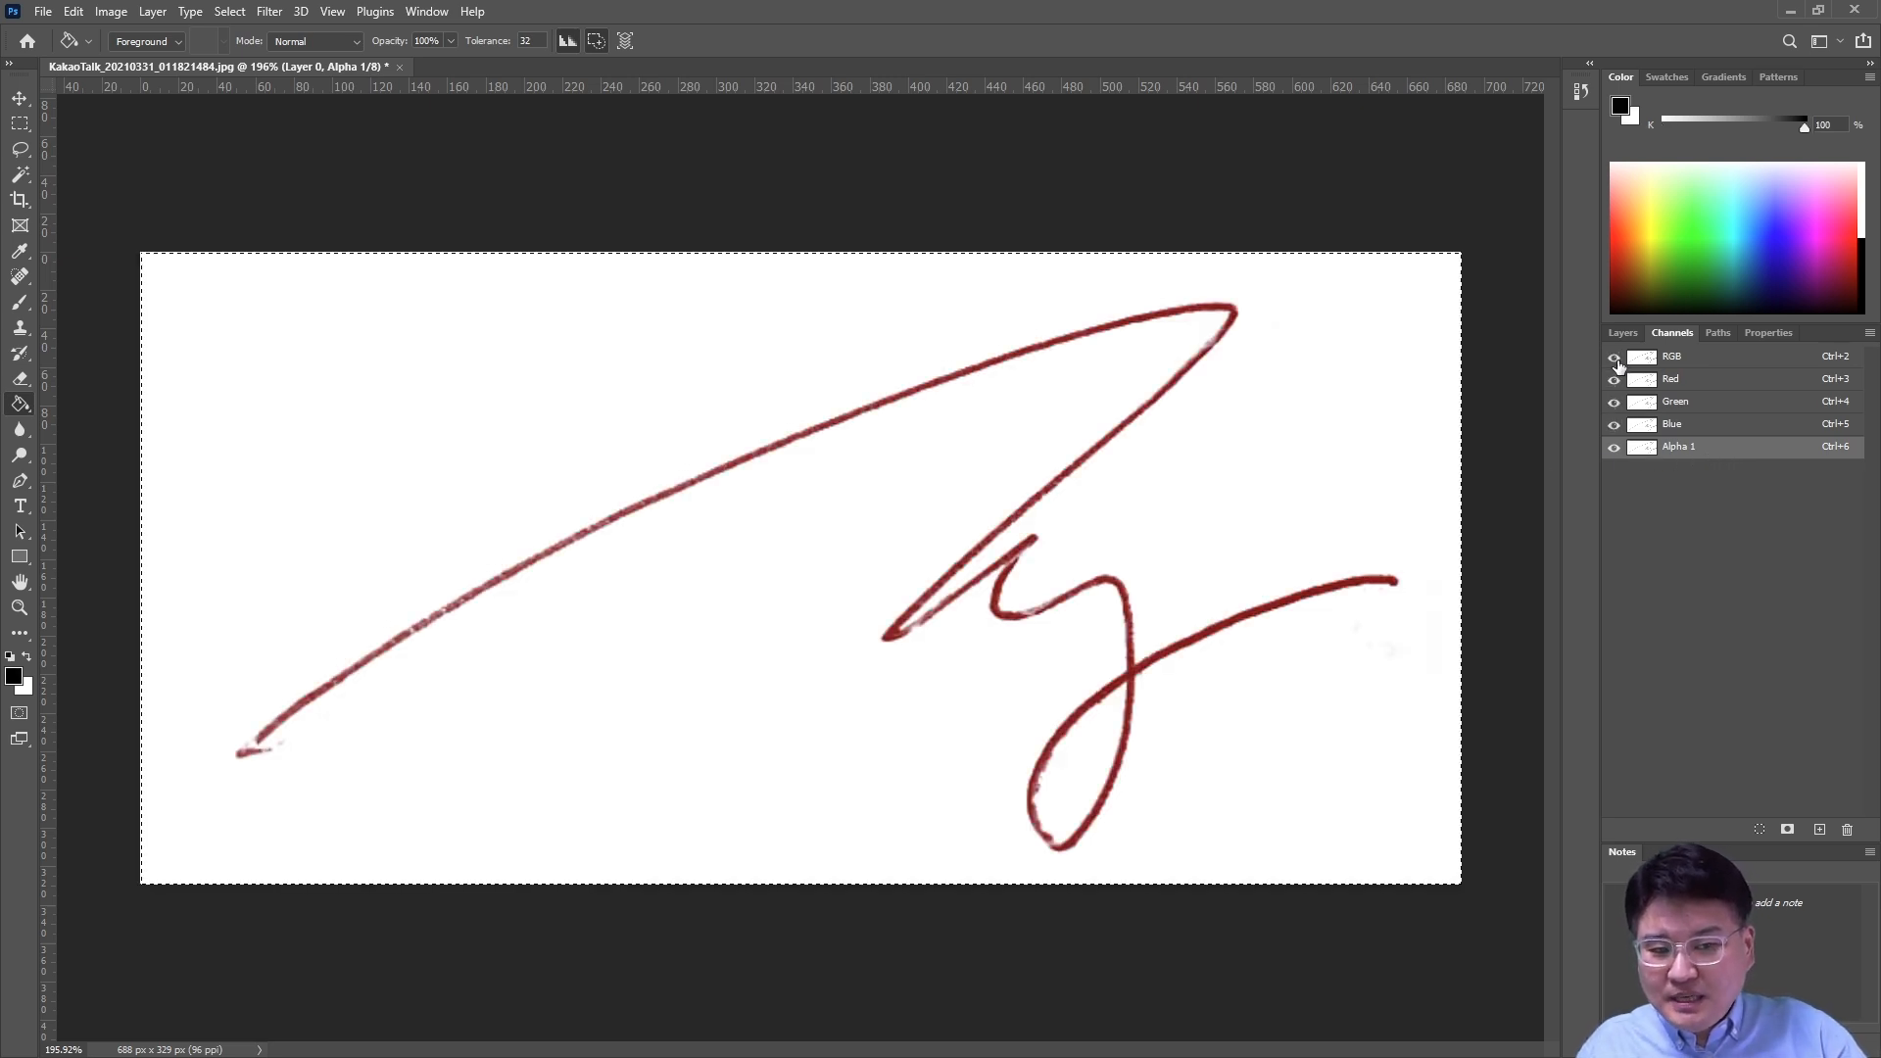
pyautogui.click(1614, 447)
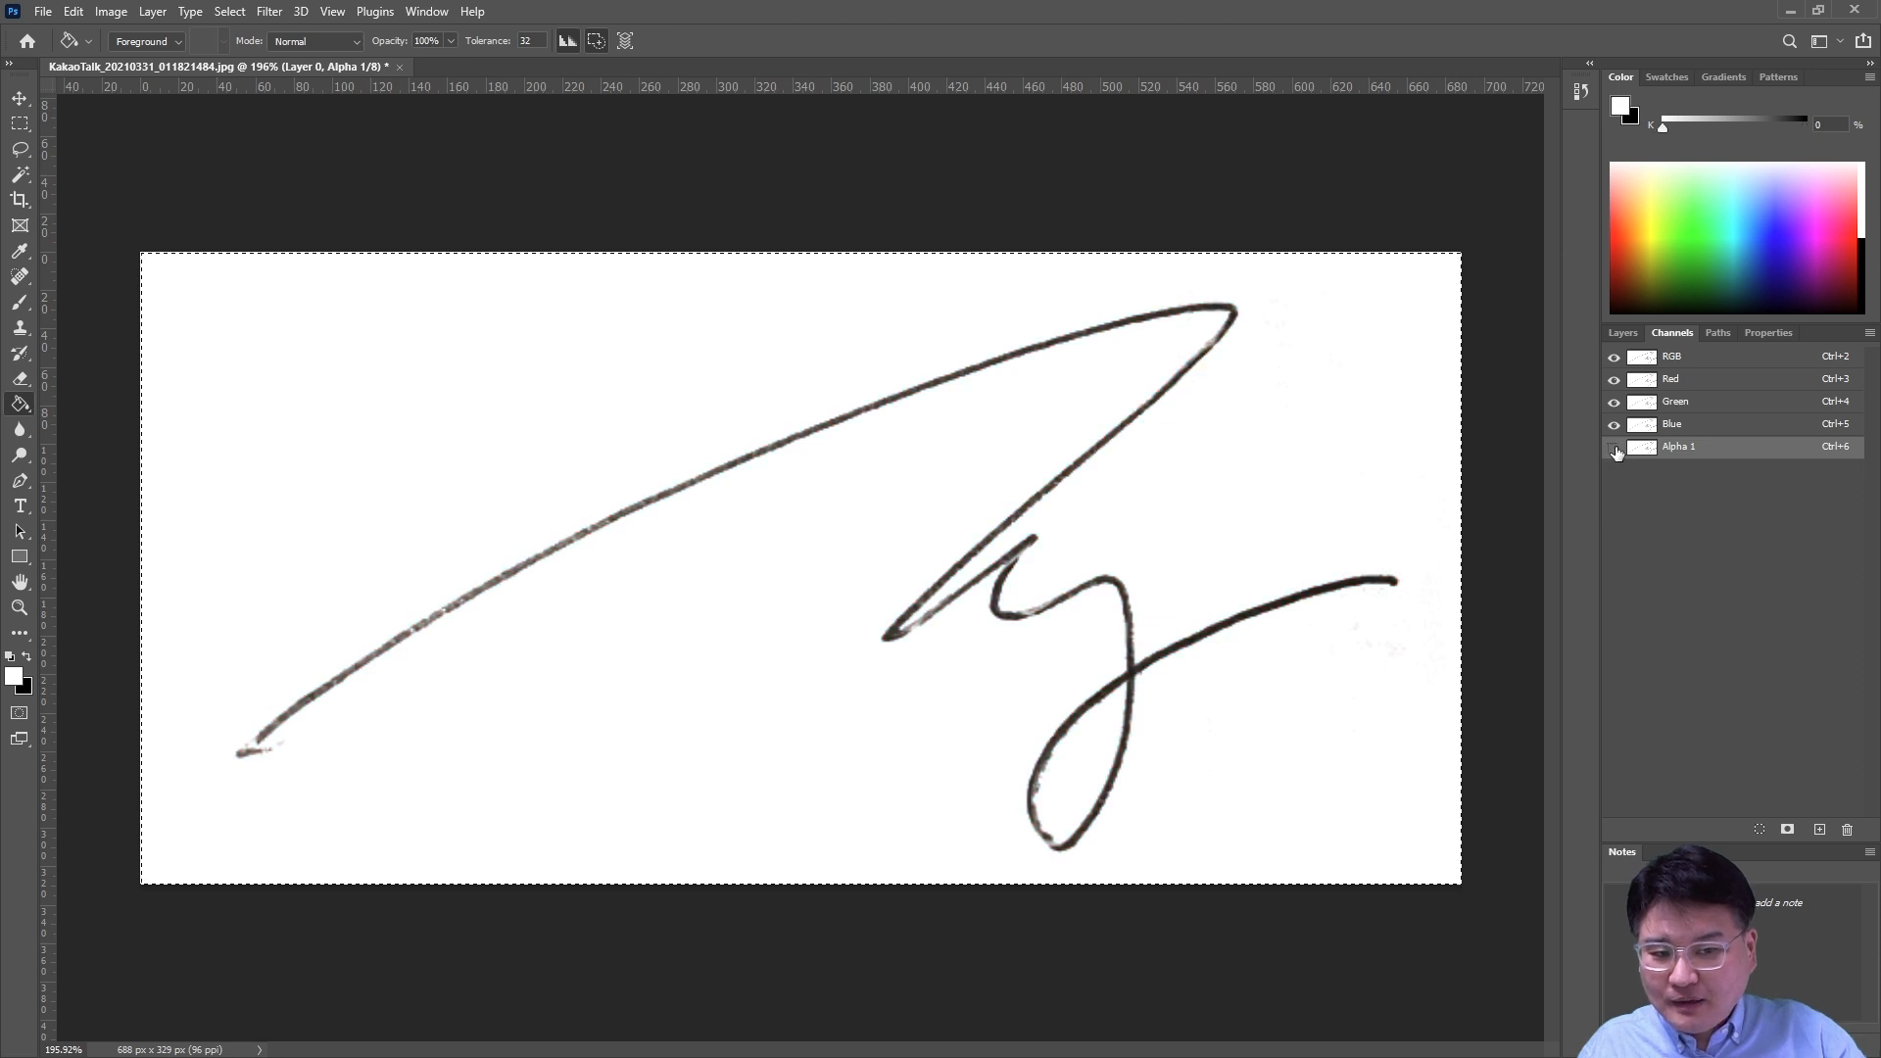
pyautogui.click(1614, 357)
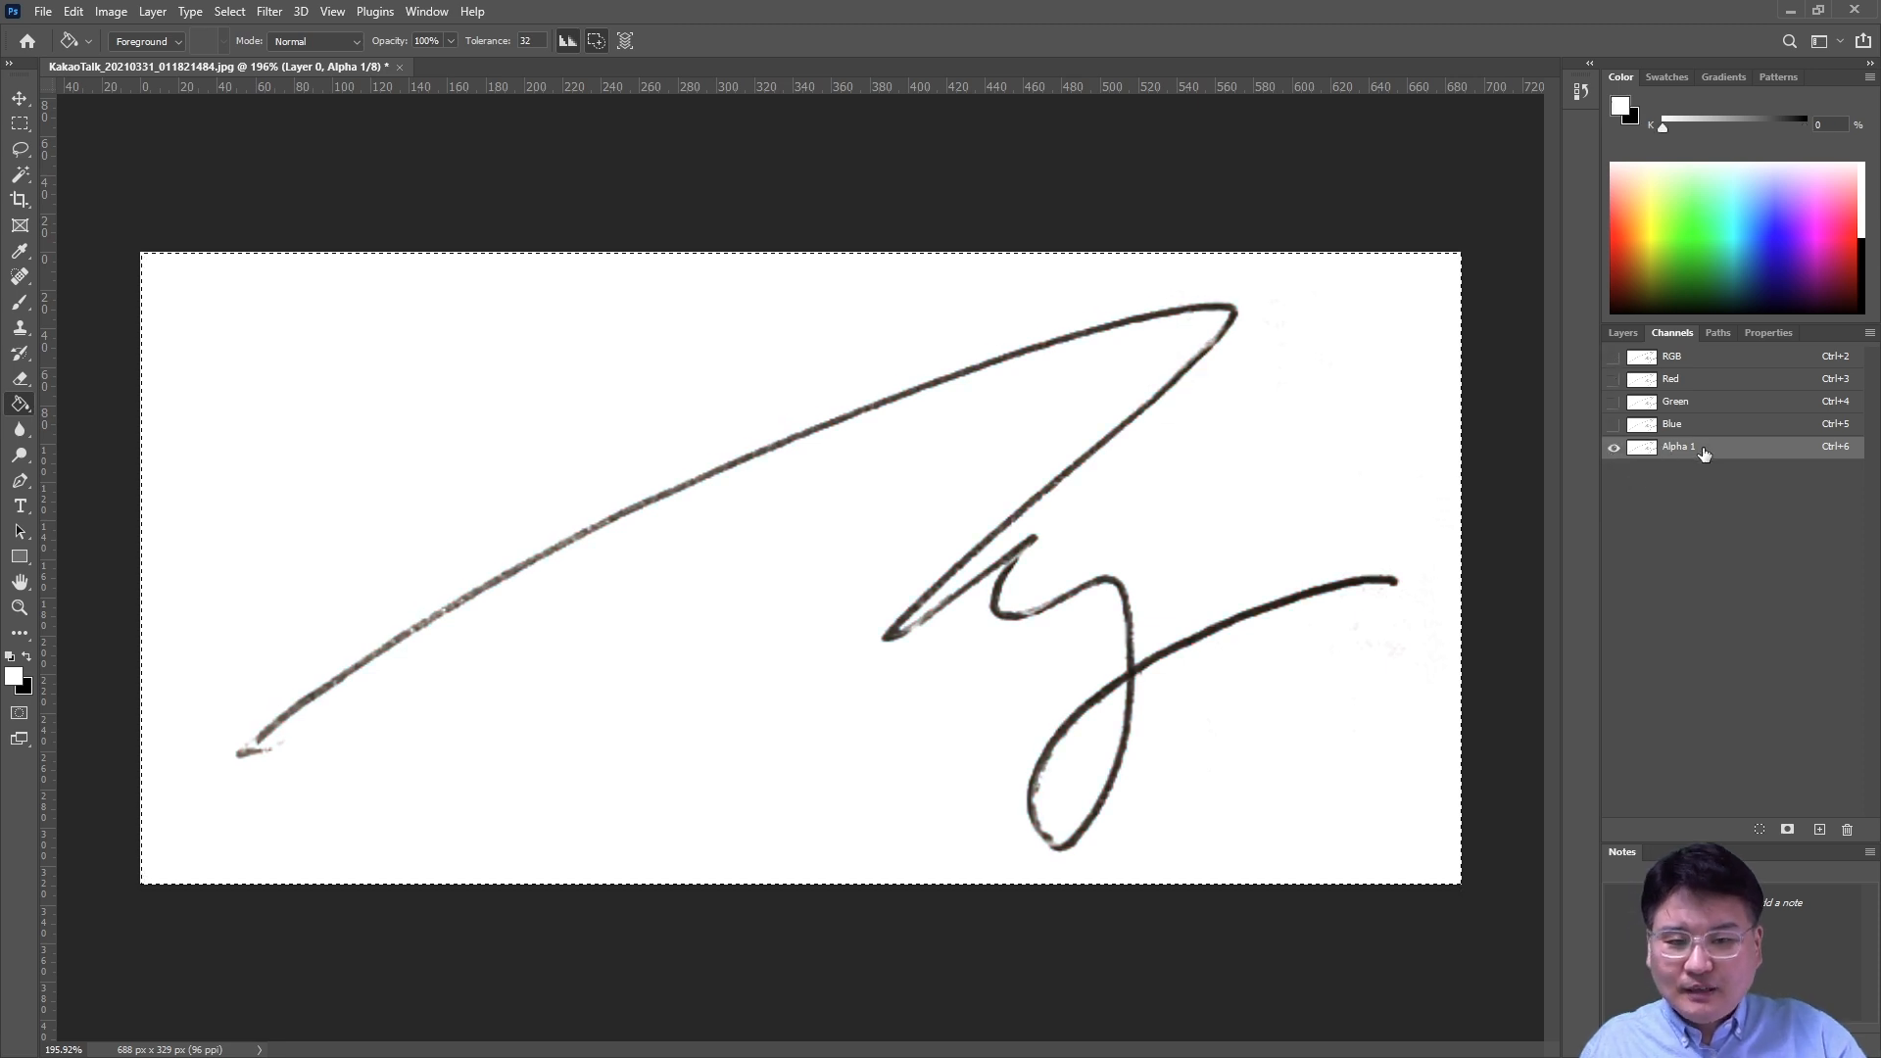
# Clear the canvas selection, recheck the alpha overlay against the RGB composite, and return to the layer list.
pyautogui.click(240, 14)
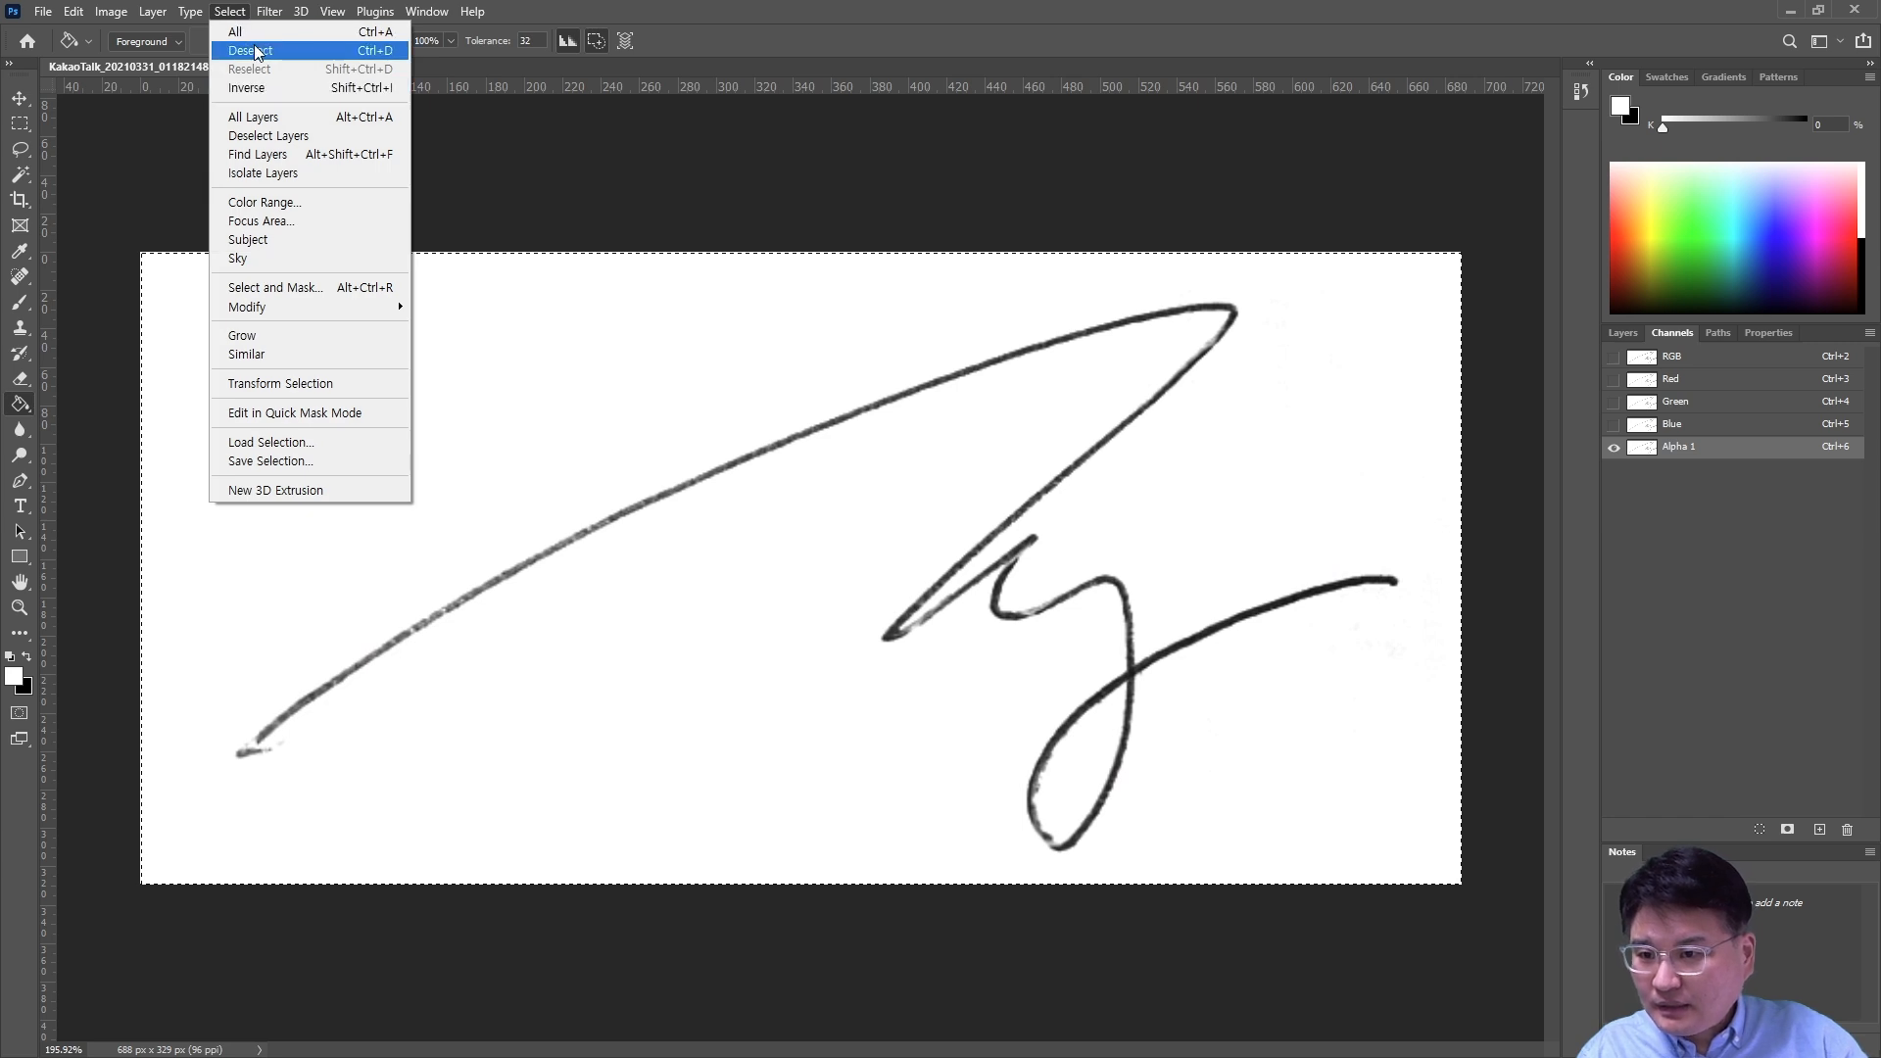
pyautogui.click(257, 50)
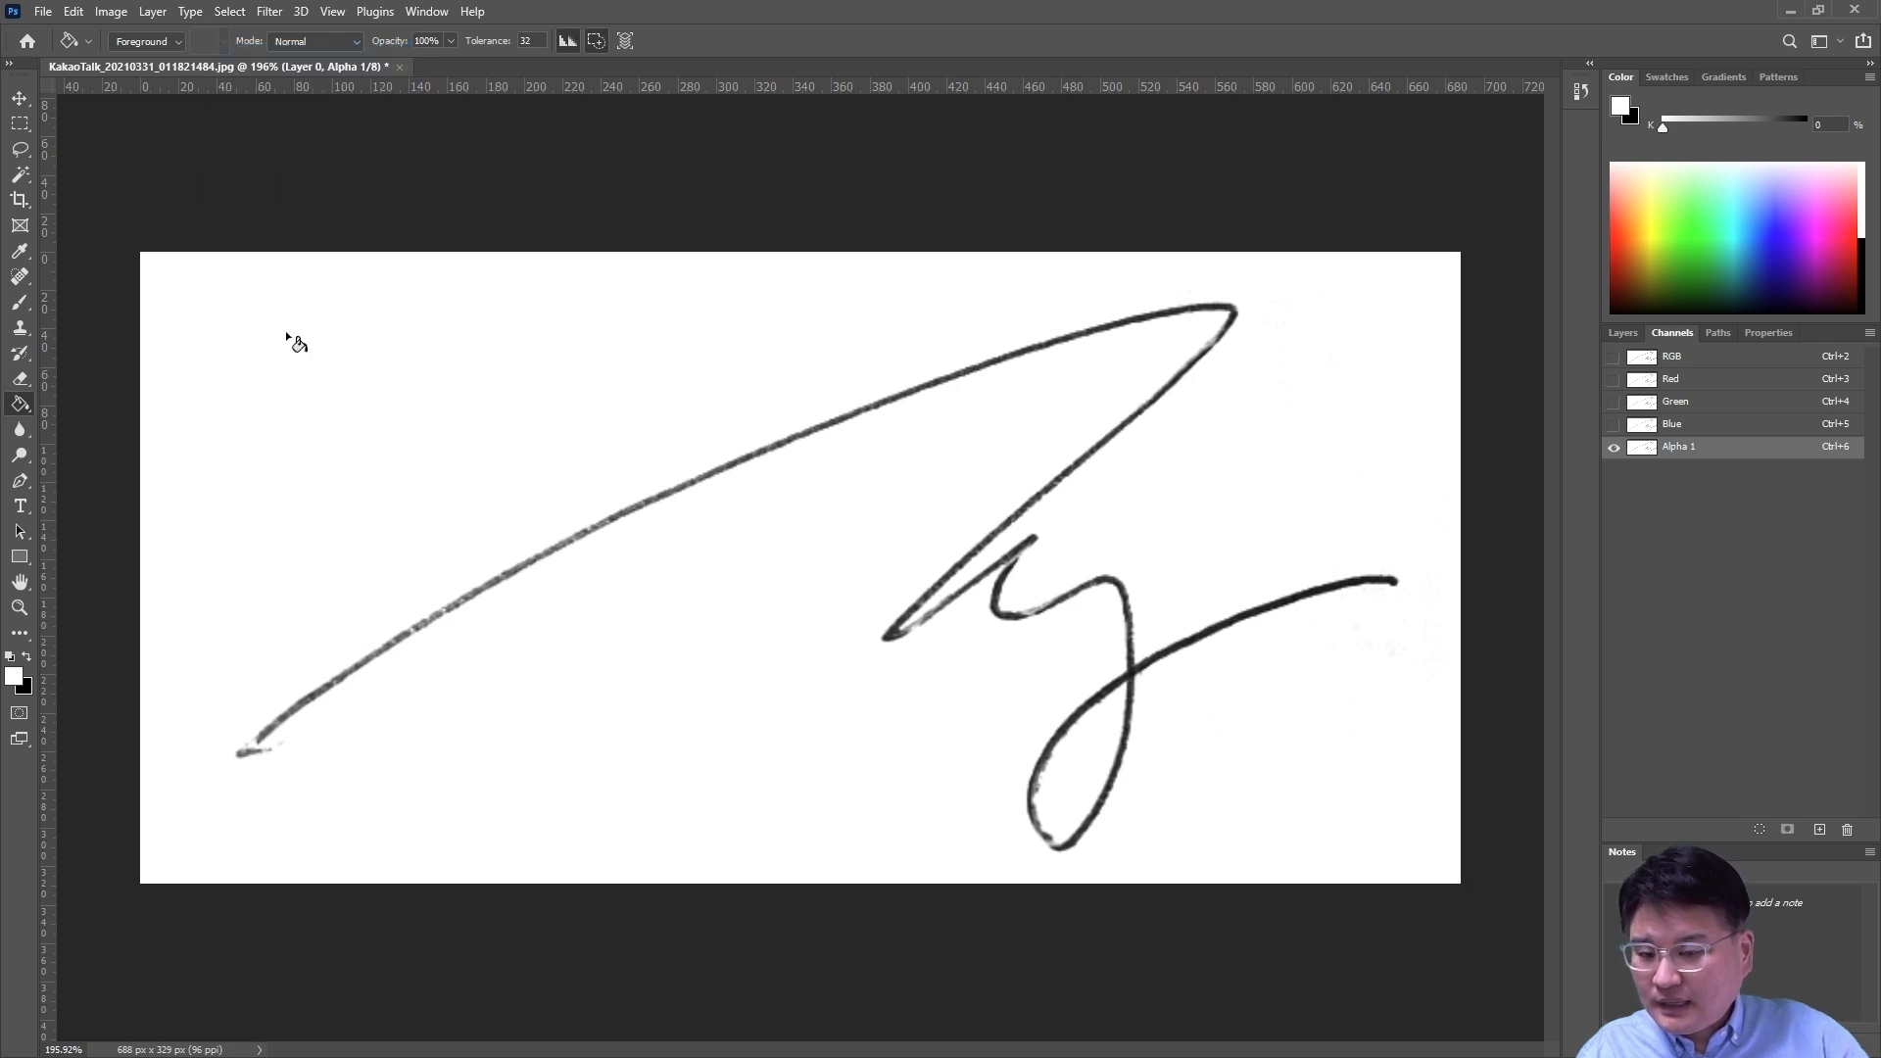
pyautogui.click(1613, 358)
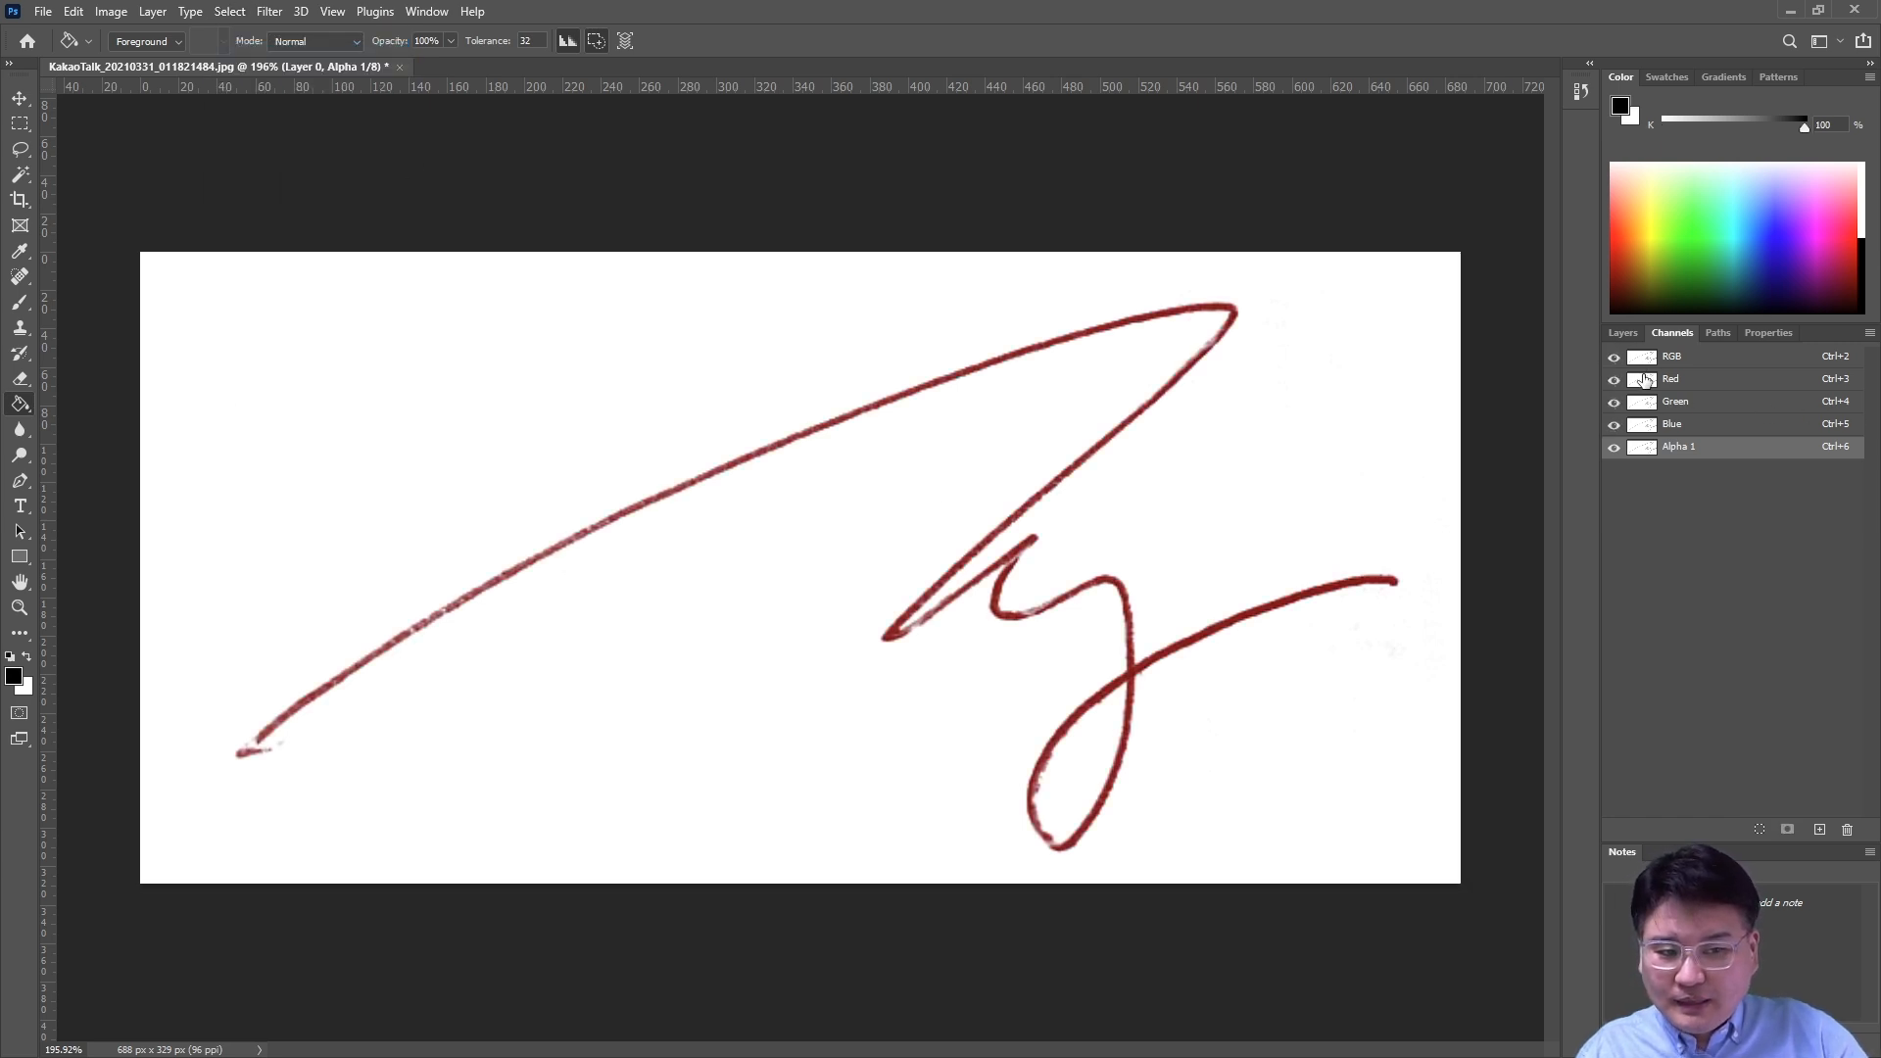
pyautogui.click(1614, 447)
pyautogui.click(1622, 333)
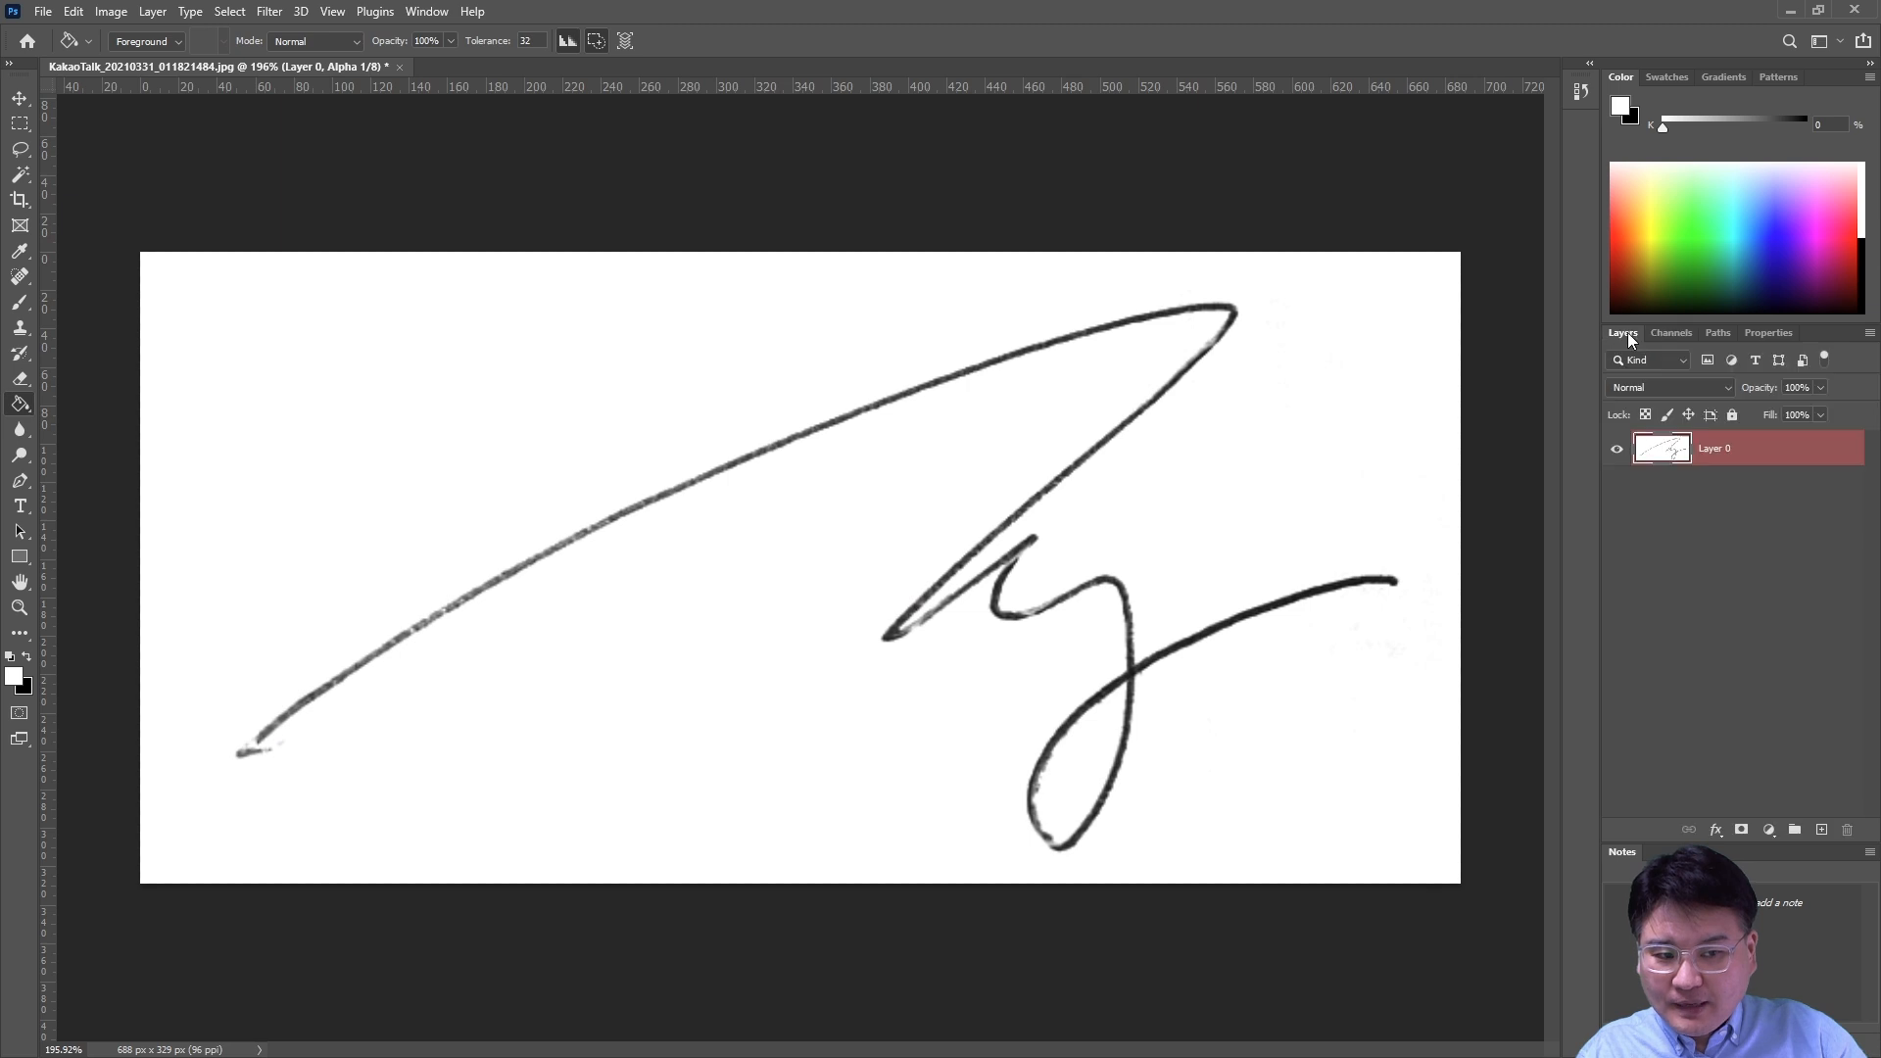
# Add a new layer above Layer 0 and fill it with the black foreground color.
pyautogui.click(1738, 542)
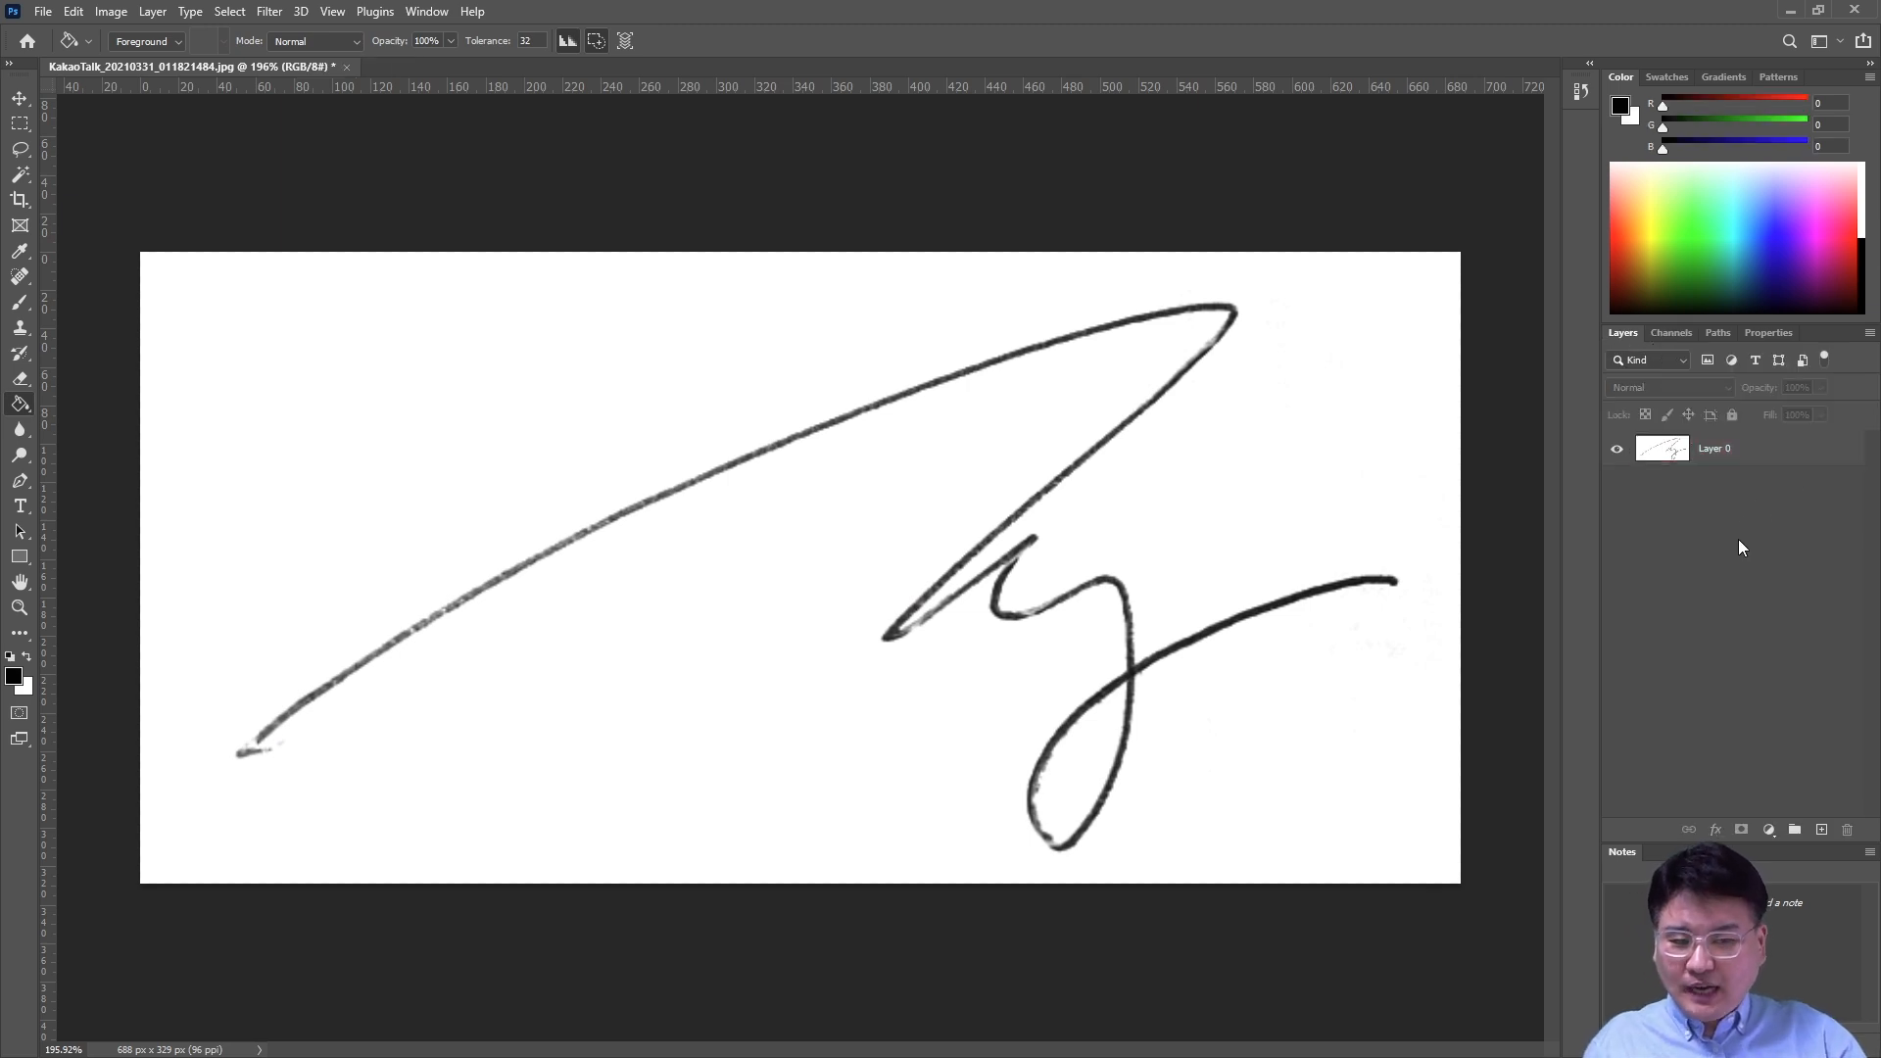
pyautogui.click(1824, 828)
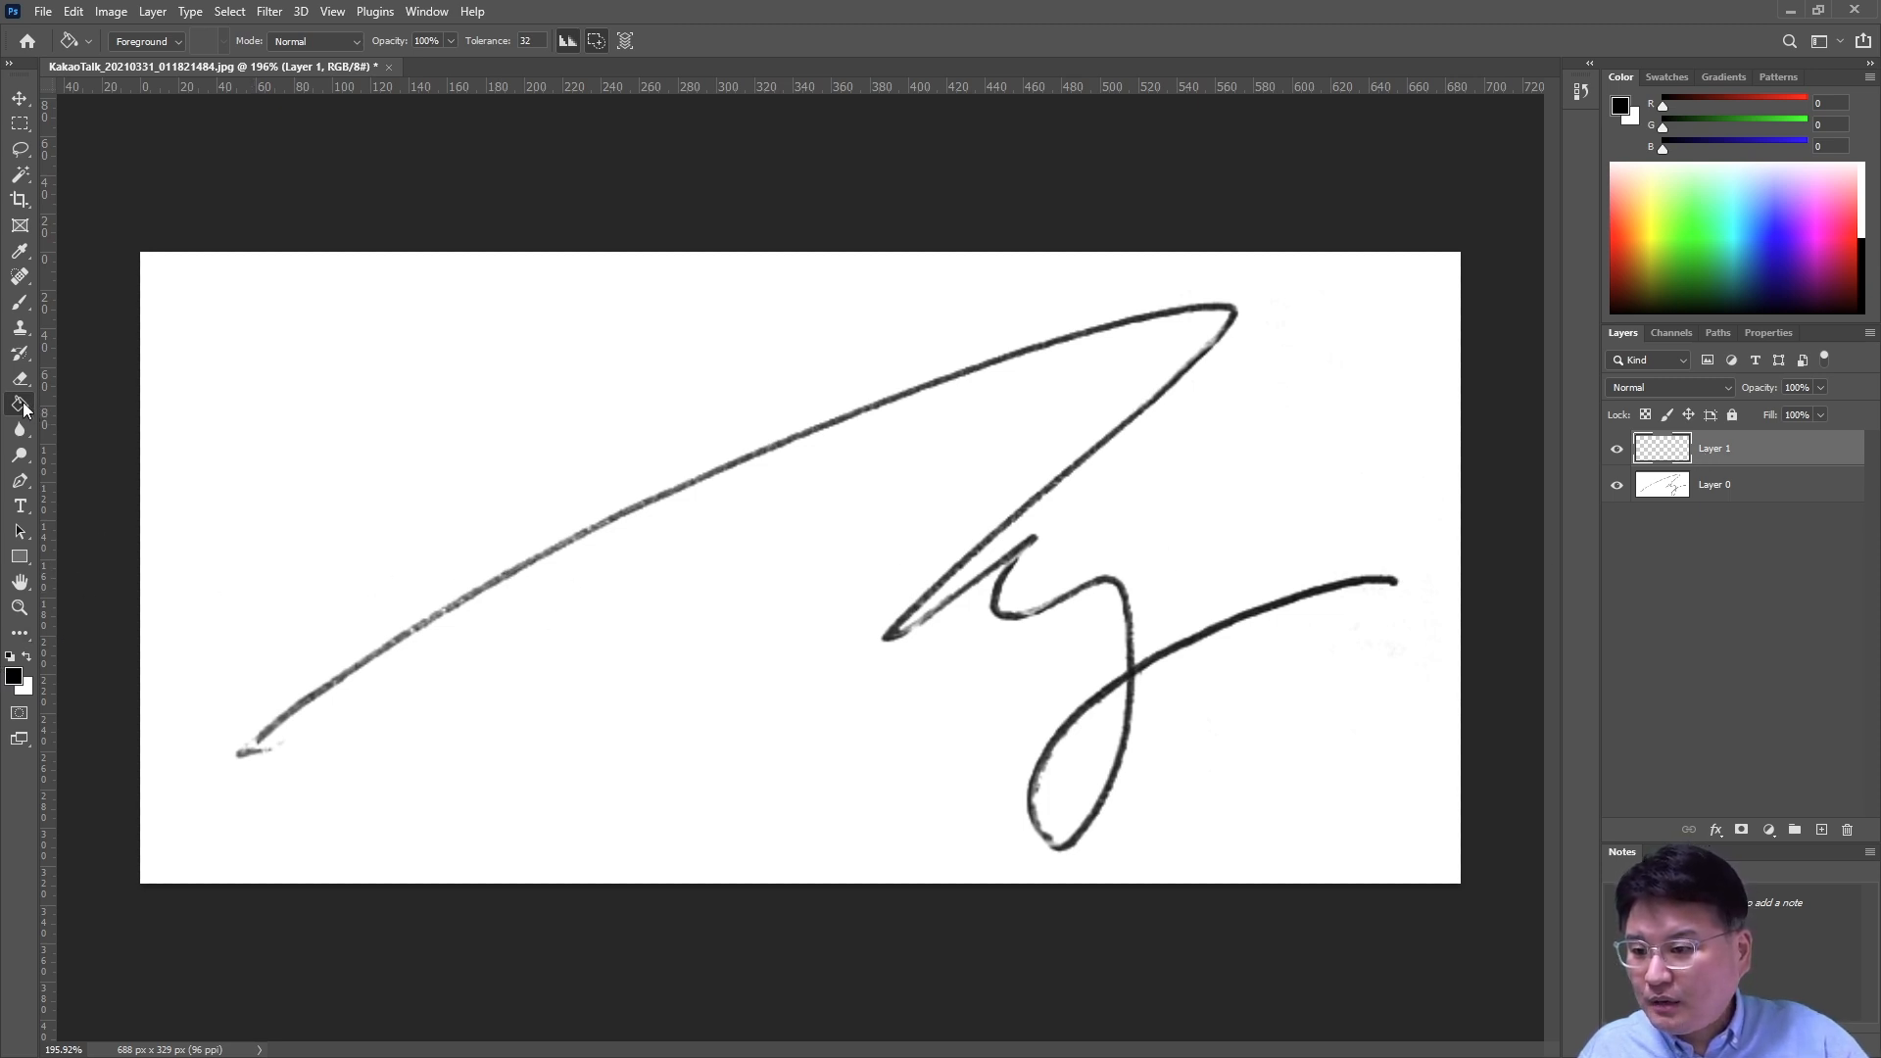
pyautogui.click(529, 462)
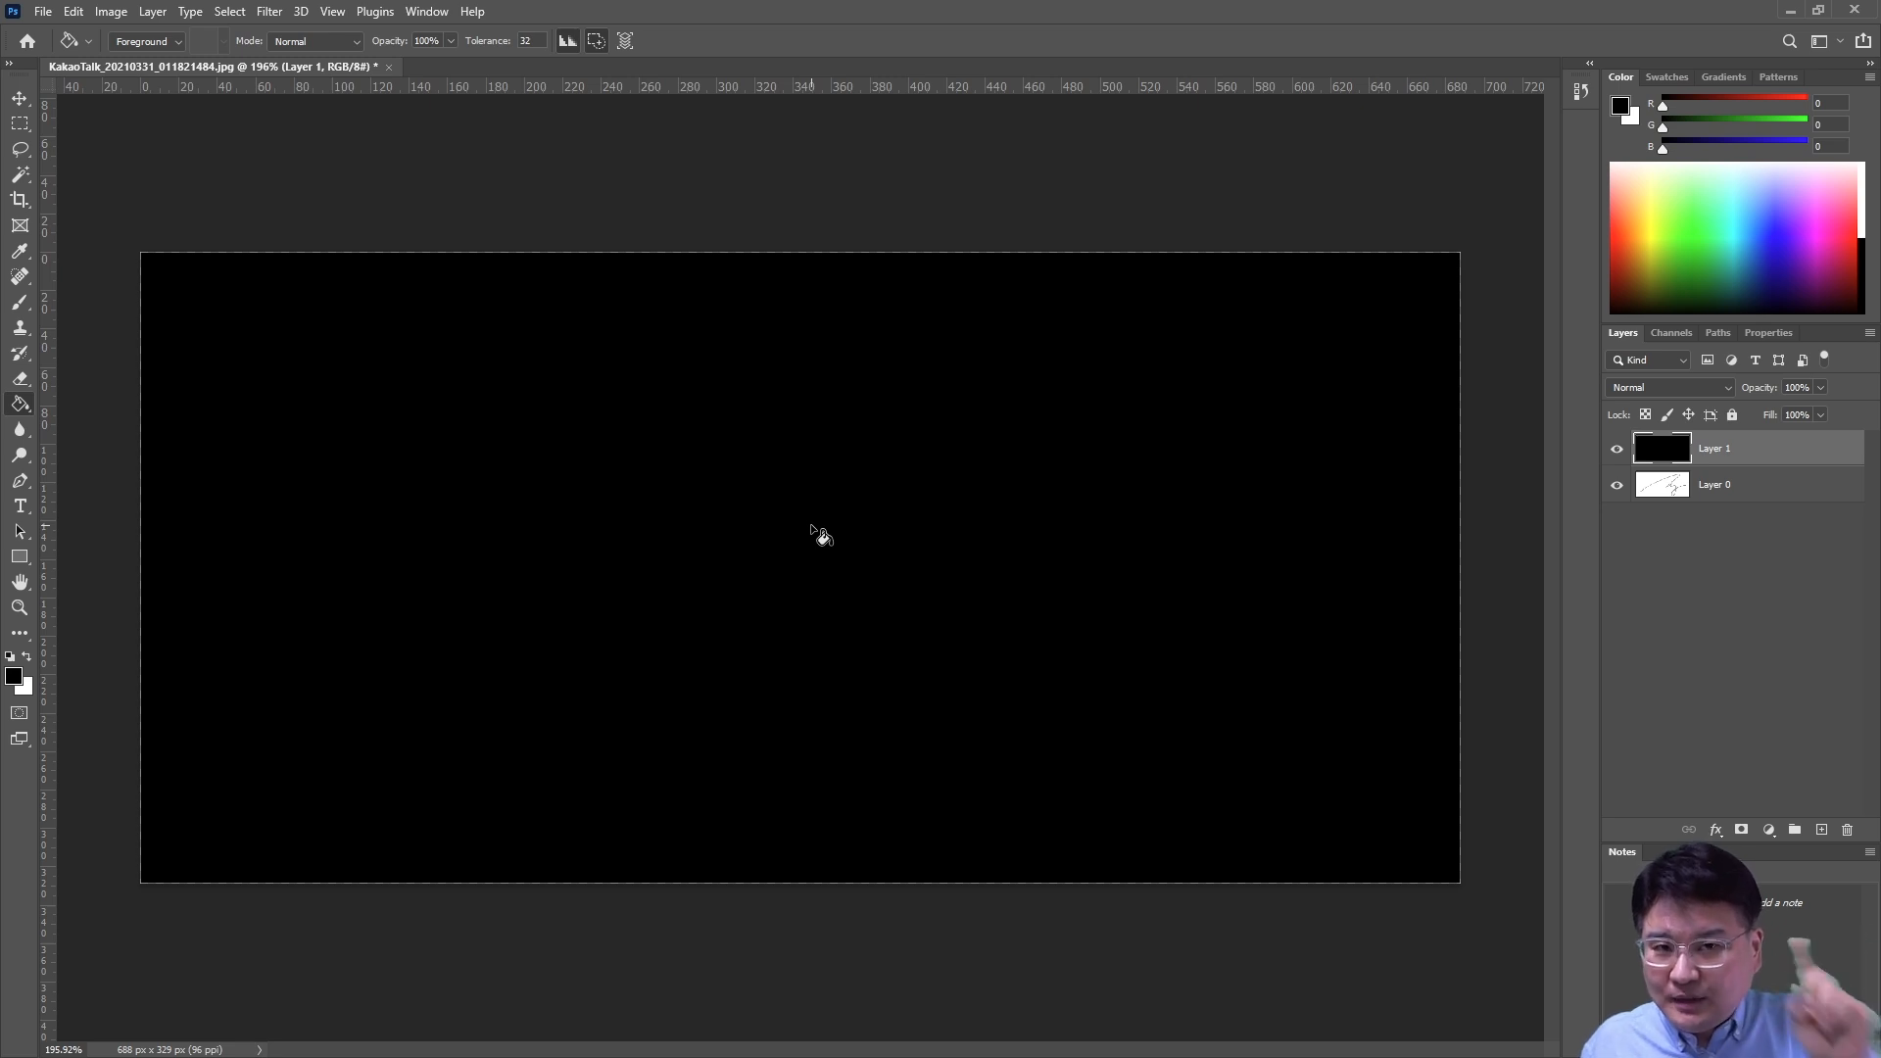
# Check the Alpha 1 channel against the black composite and load Alpha 1 as a new selection on Layer 1.
pyautogui.click(1671, 334)
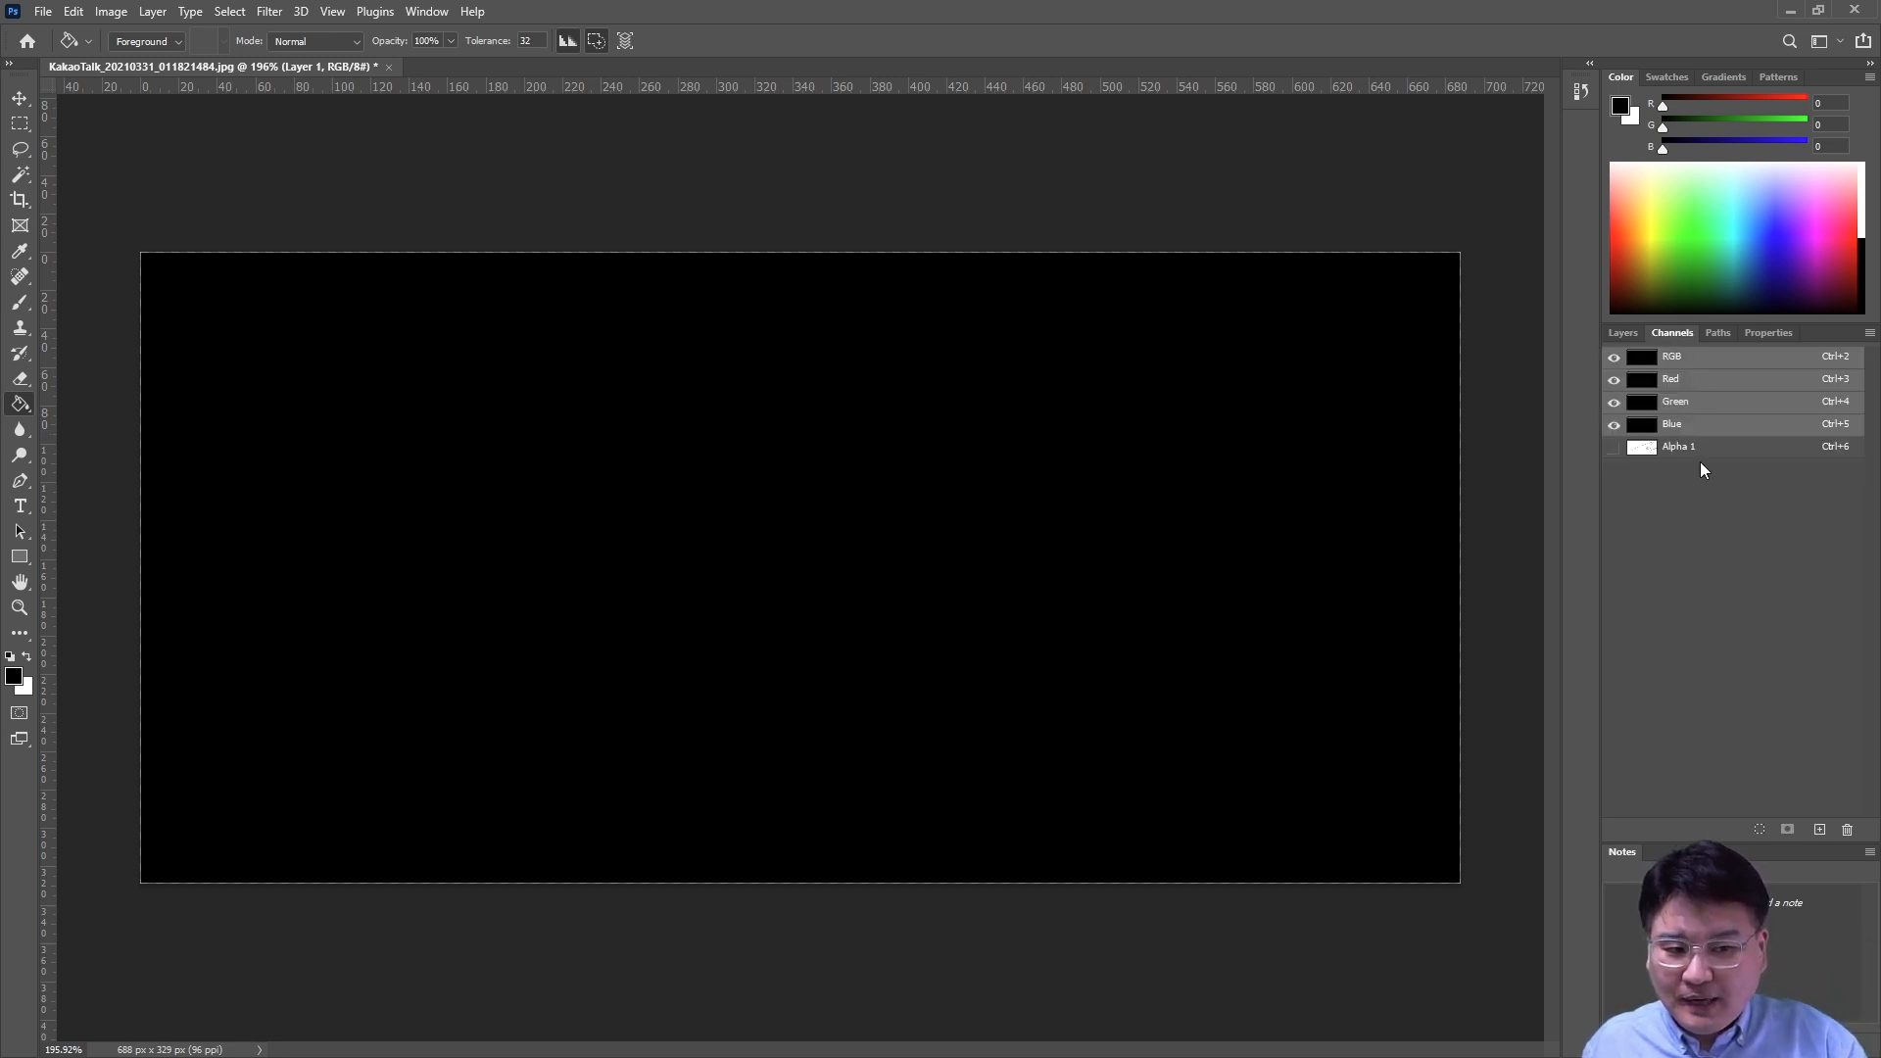
pyautogui.click(1678, 448)
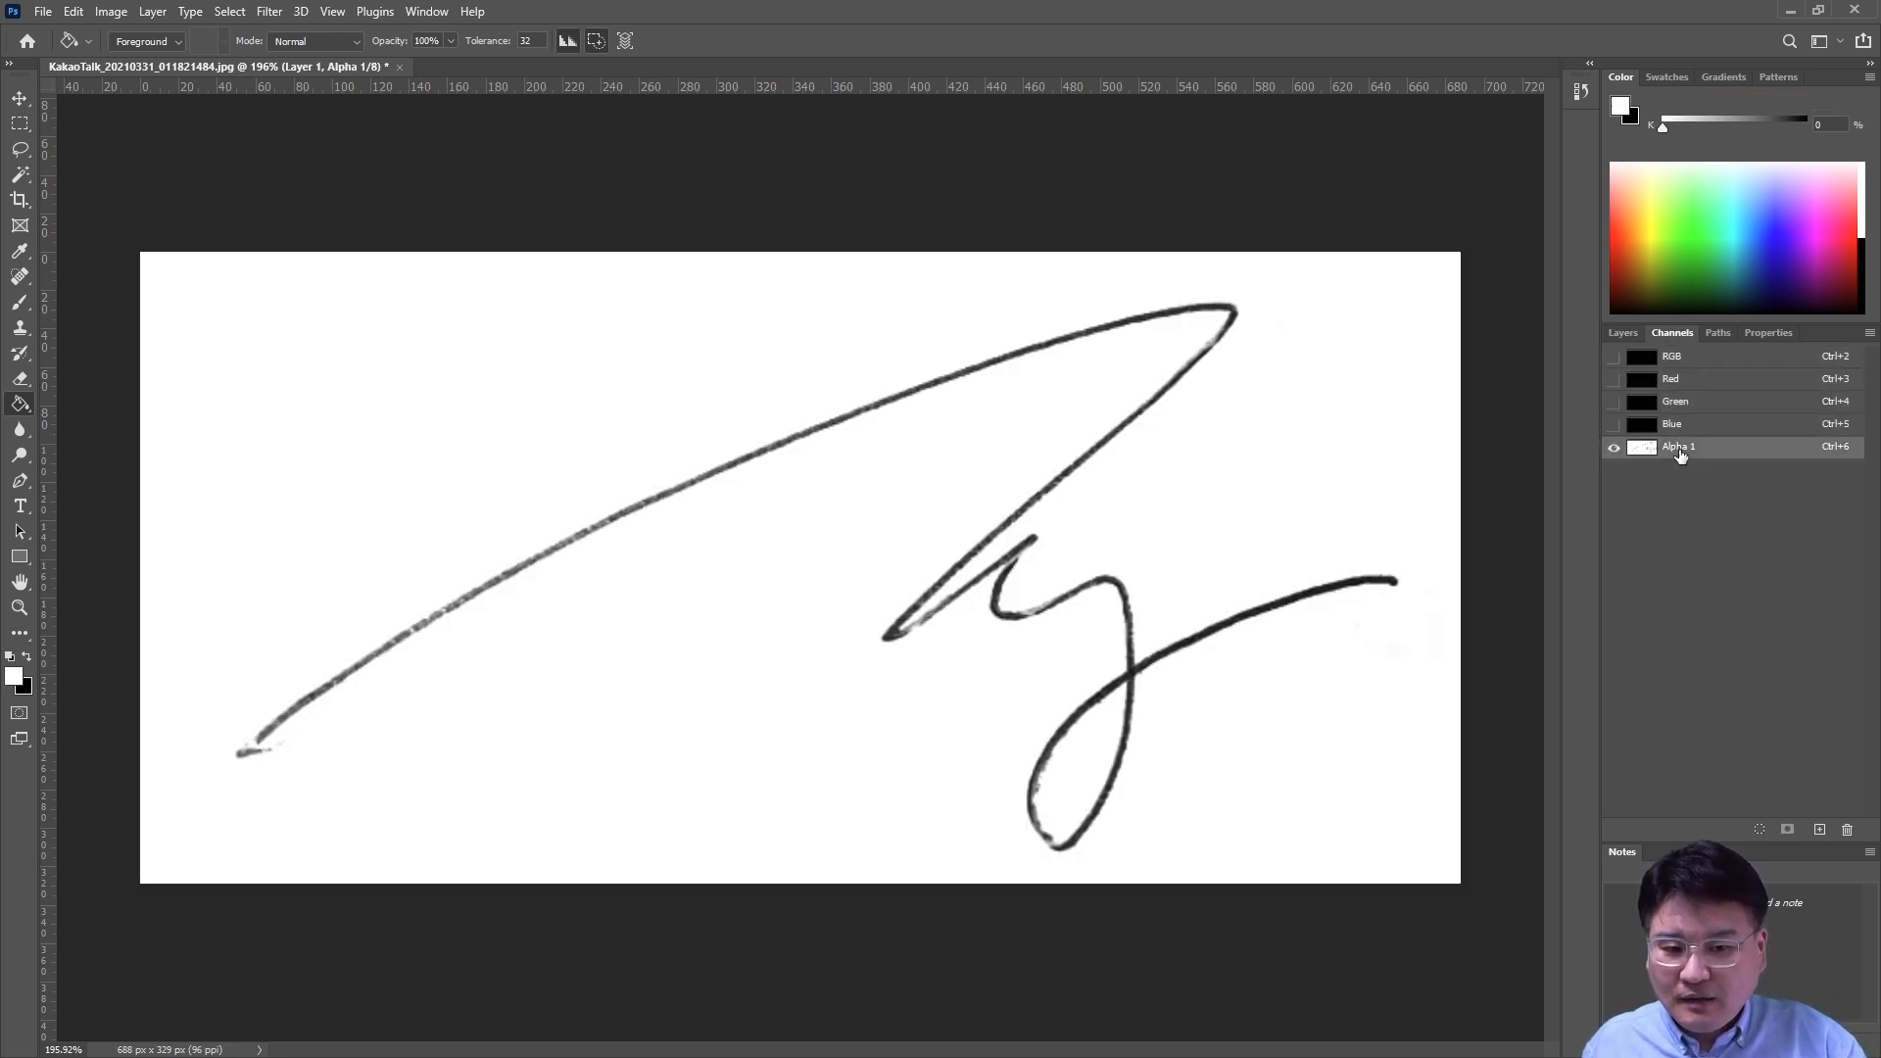
pyautogui.click(1679, 358)
pyautogui.click(1617, 334)
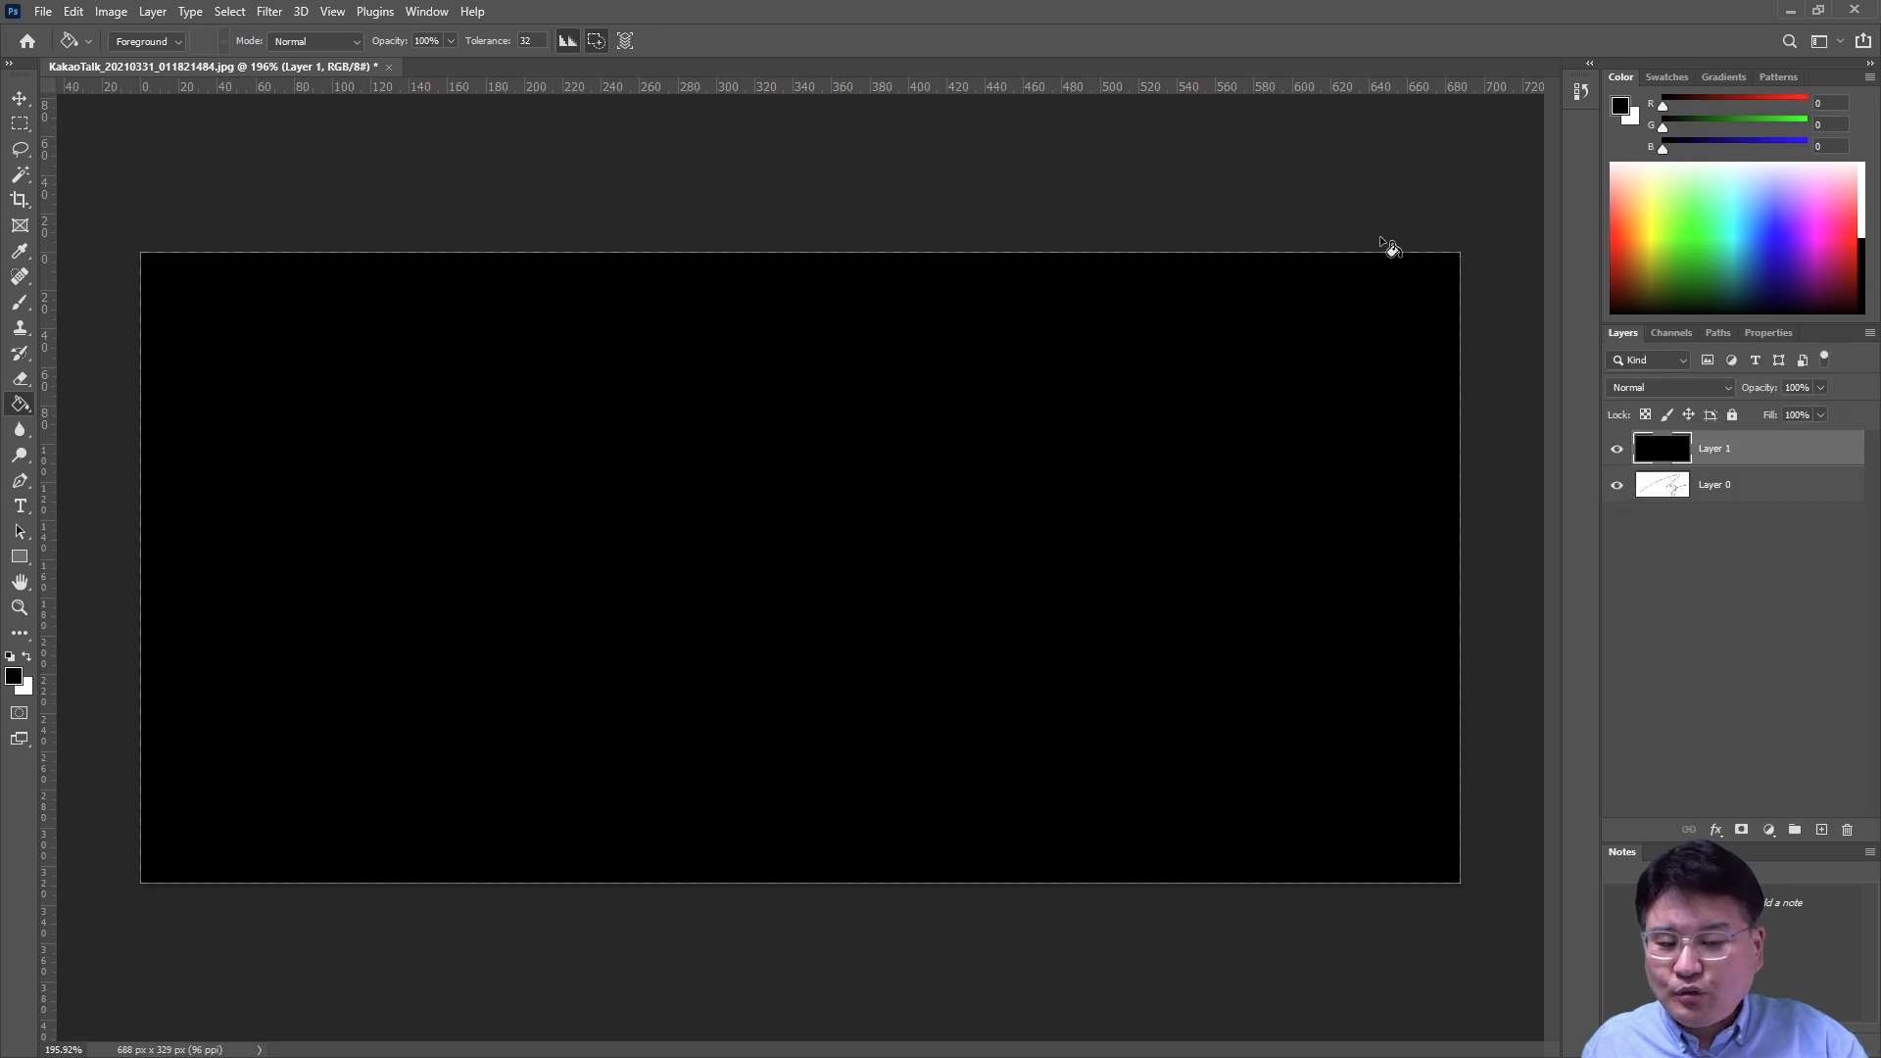
pyautogui.click(231, 12)
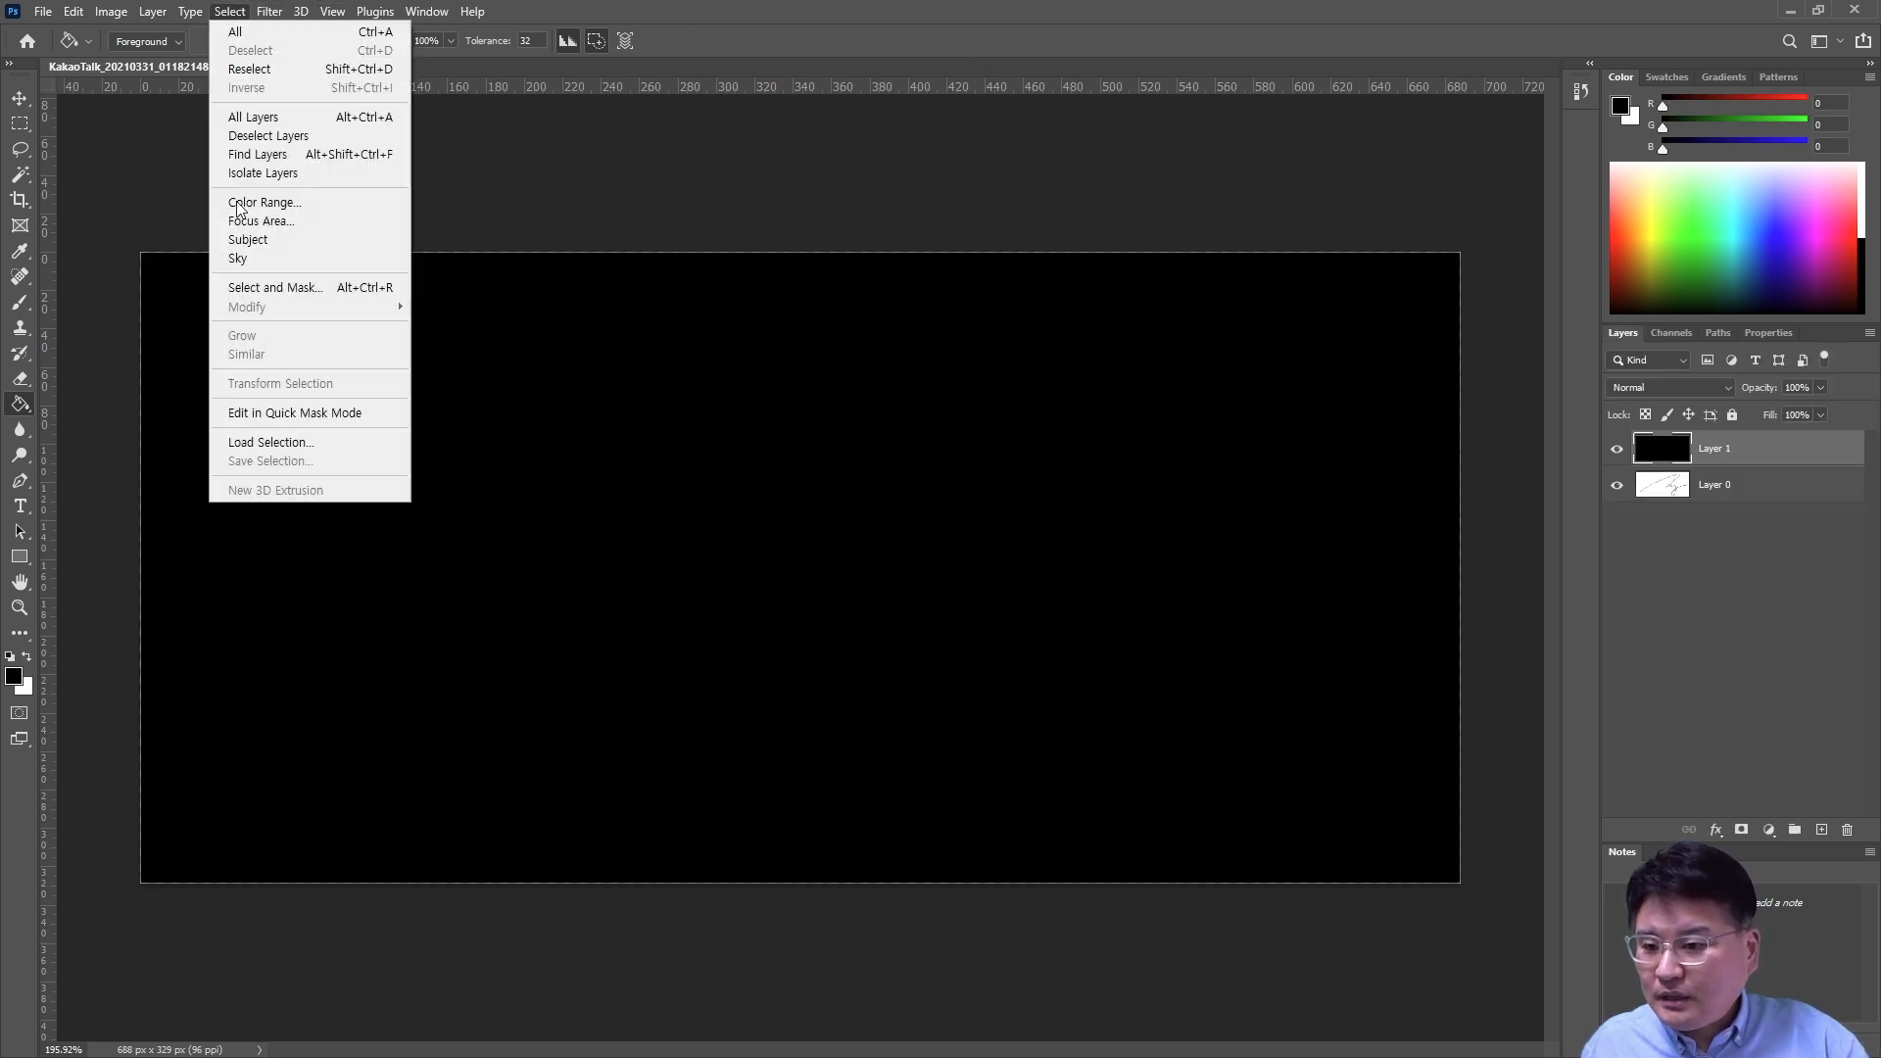
pyautogui.click(270, 442)
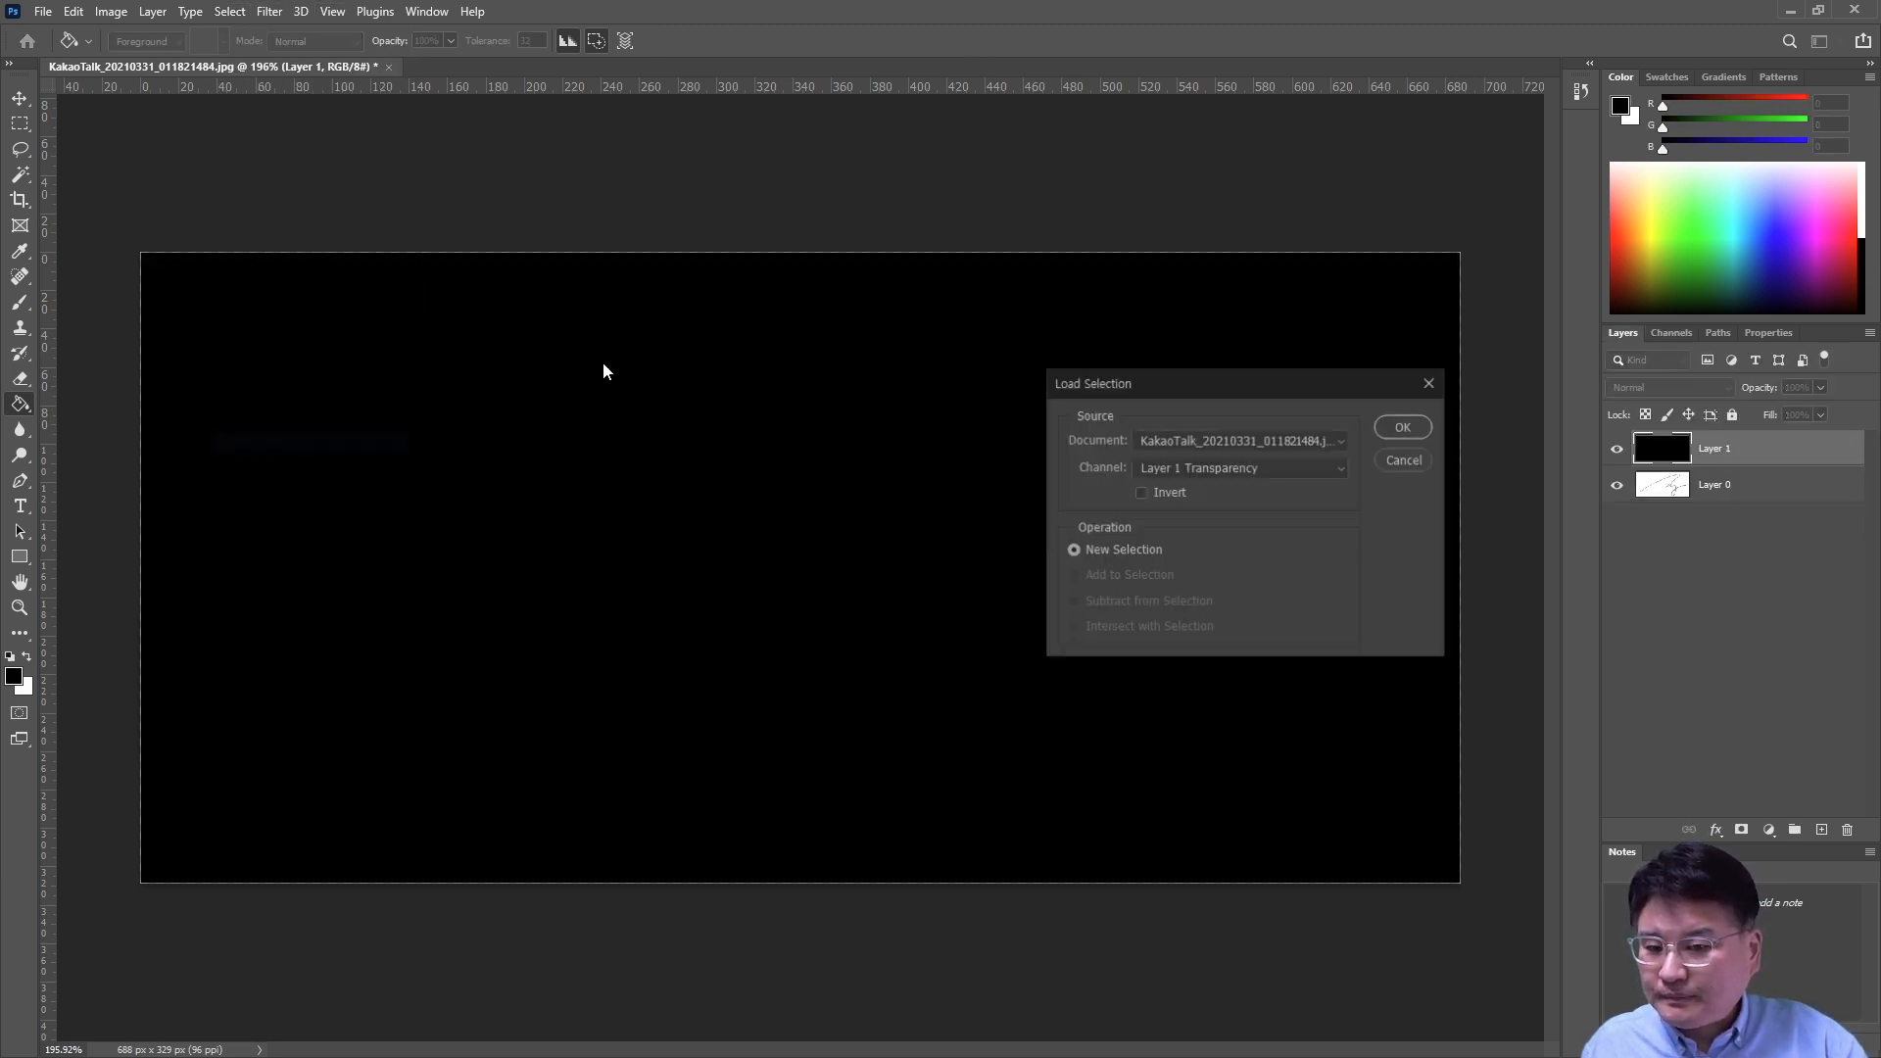
pyautogui.click(1182, 521)
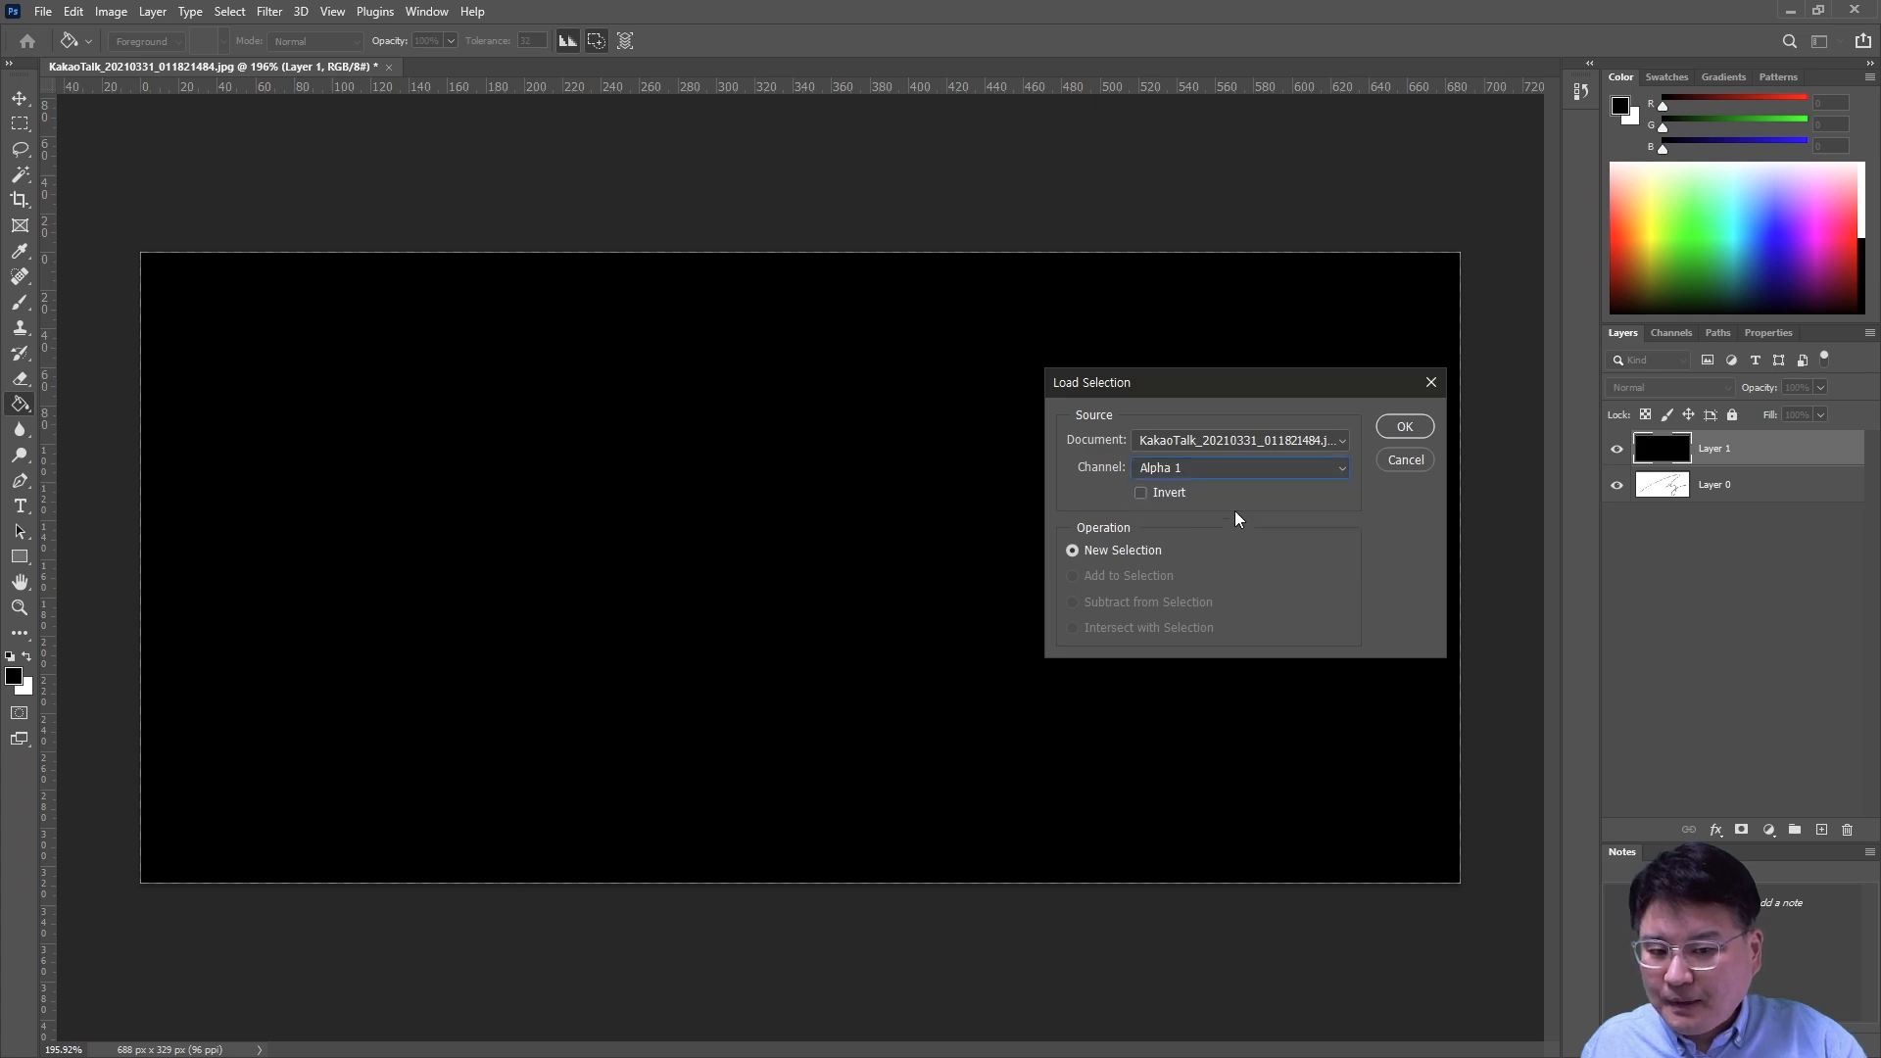
pyautogui.click(1405, 426)
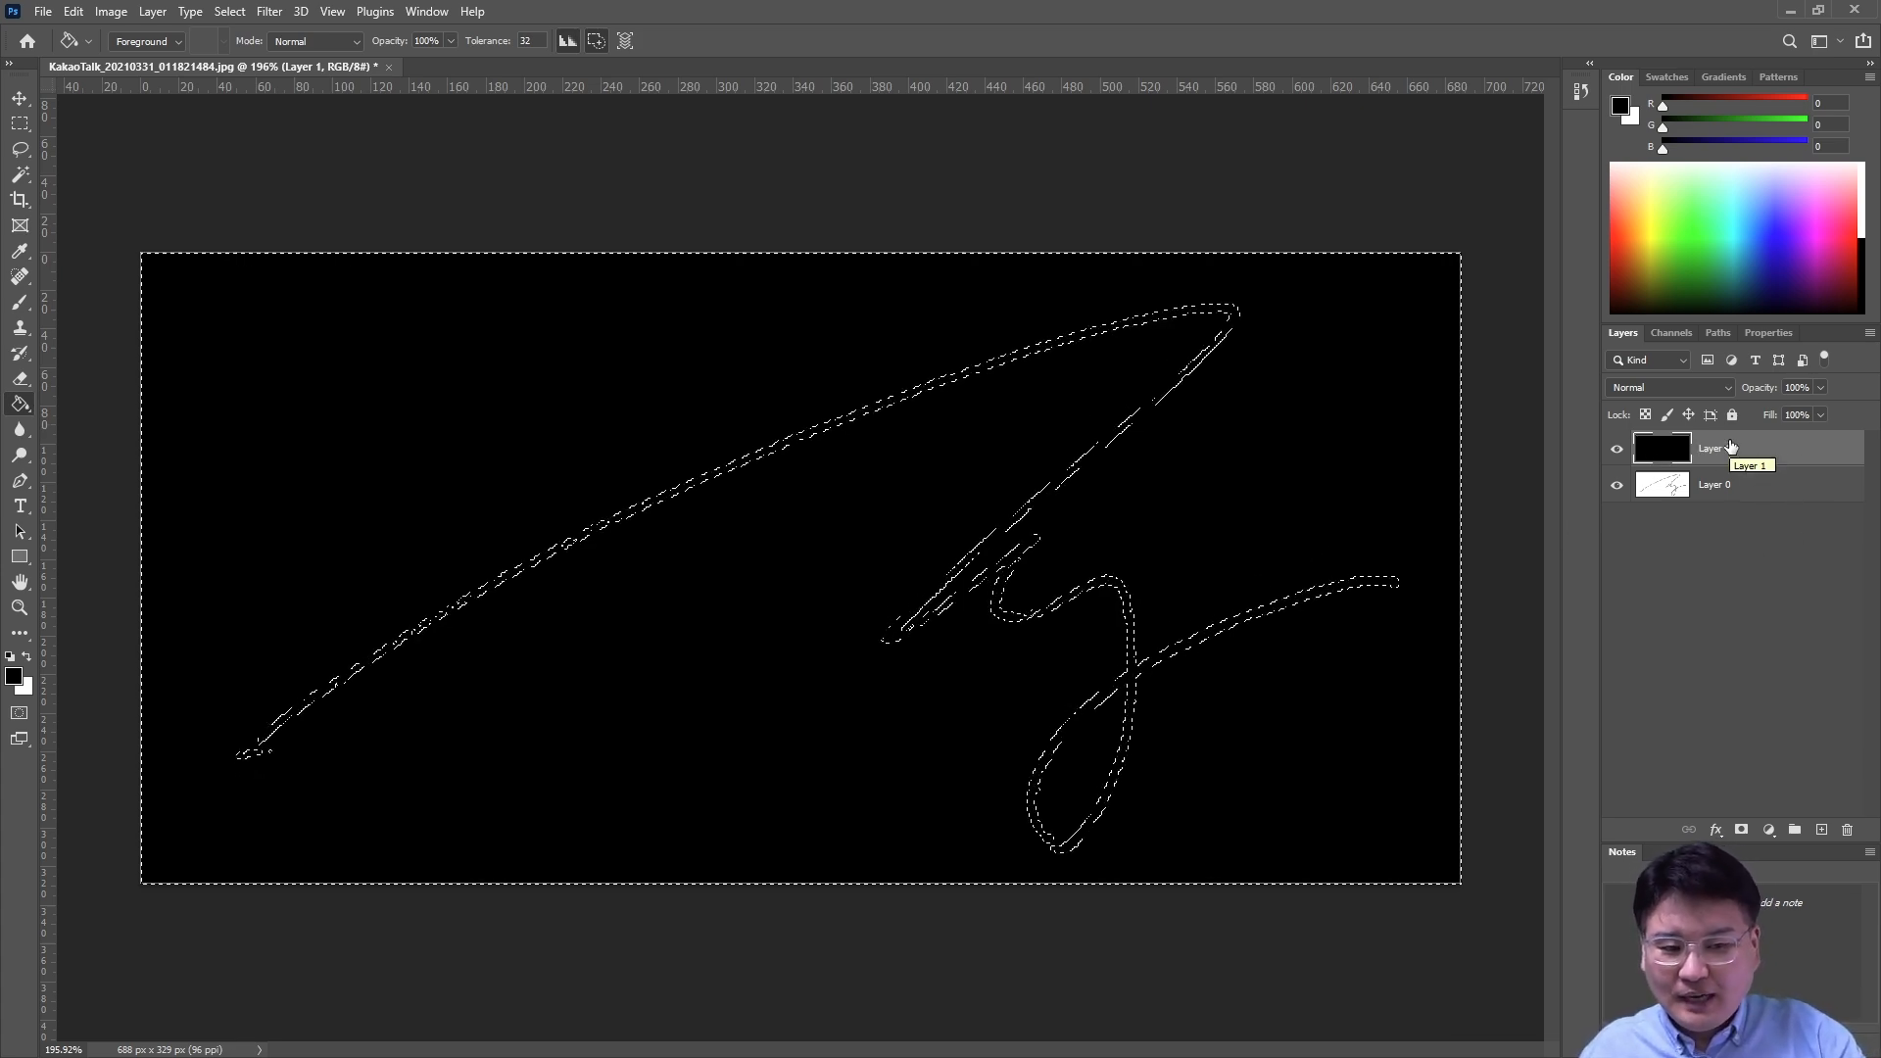
# Delete the selected area from both Layer 1 and Layer 0, and clear the selection.
pyautogui.press('Delete')
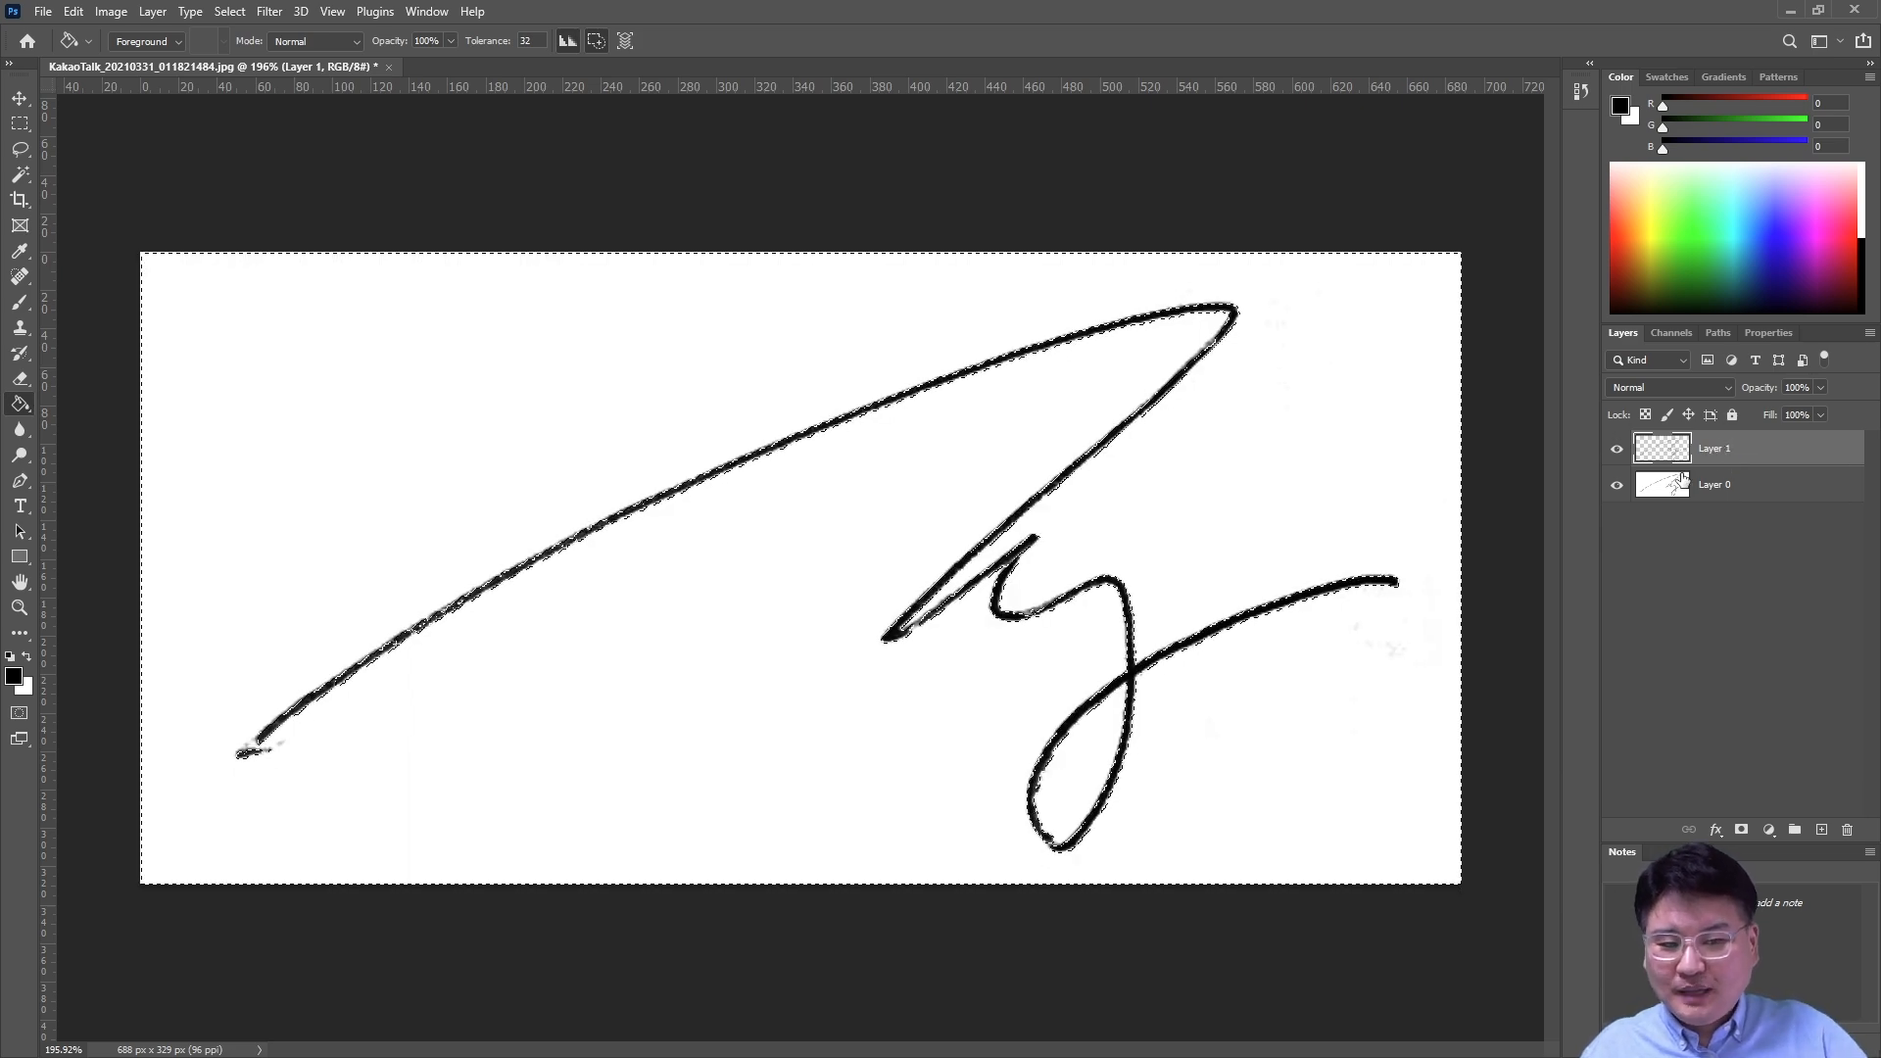
pyautogui.click(1770, 492)
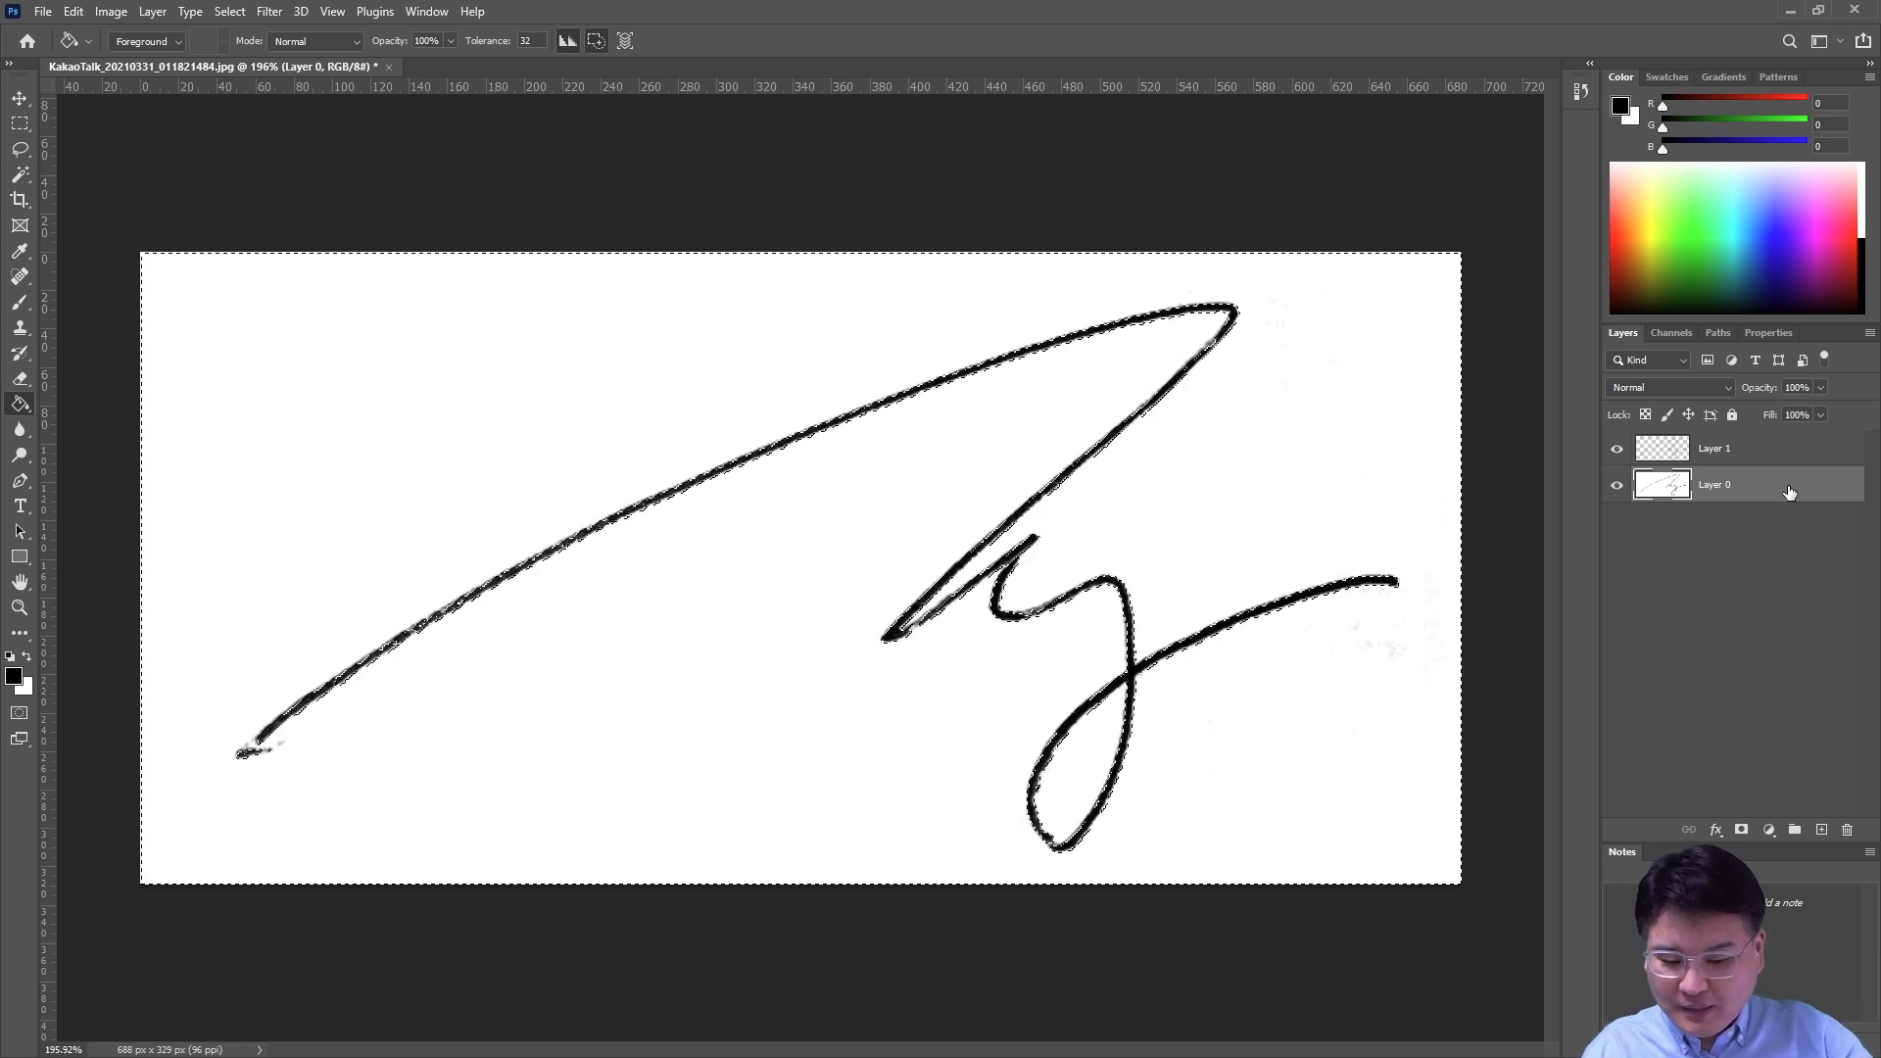
pyautogui.press('Delete')
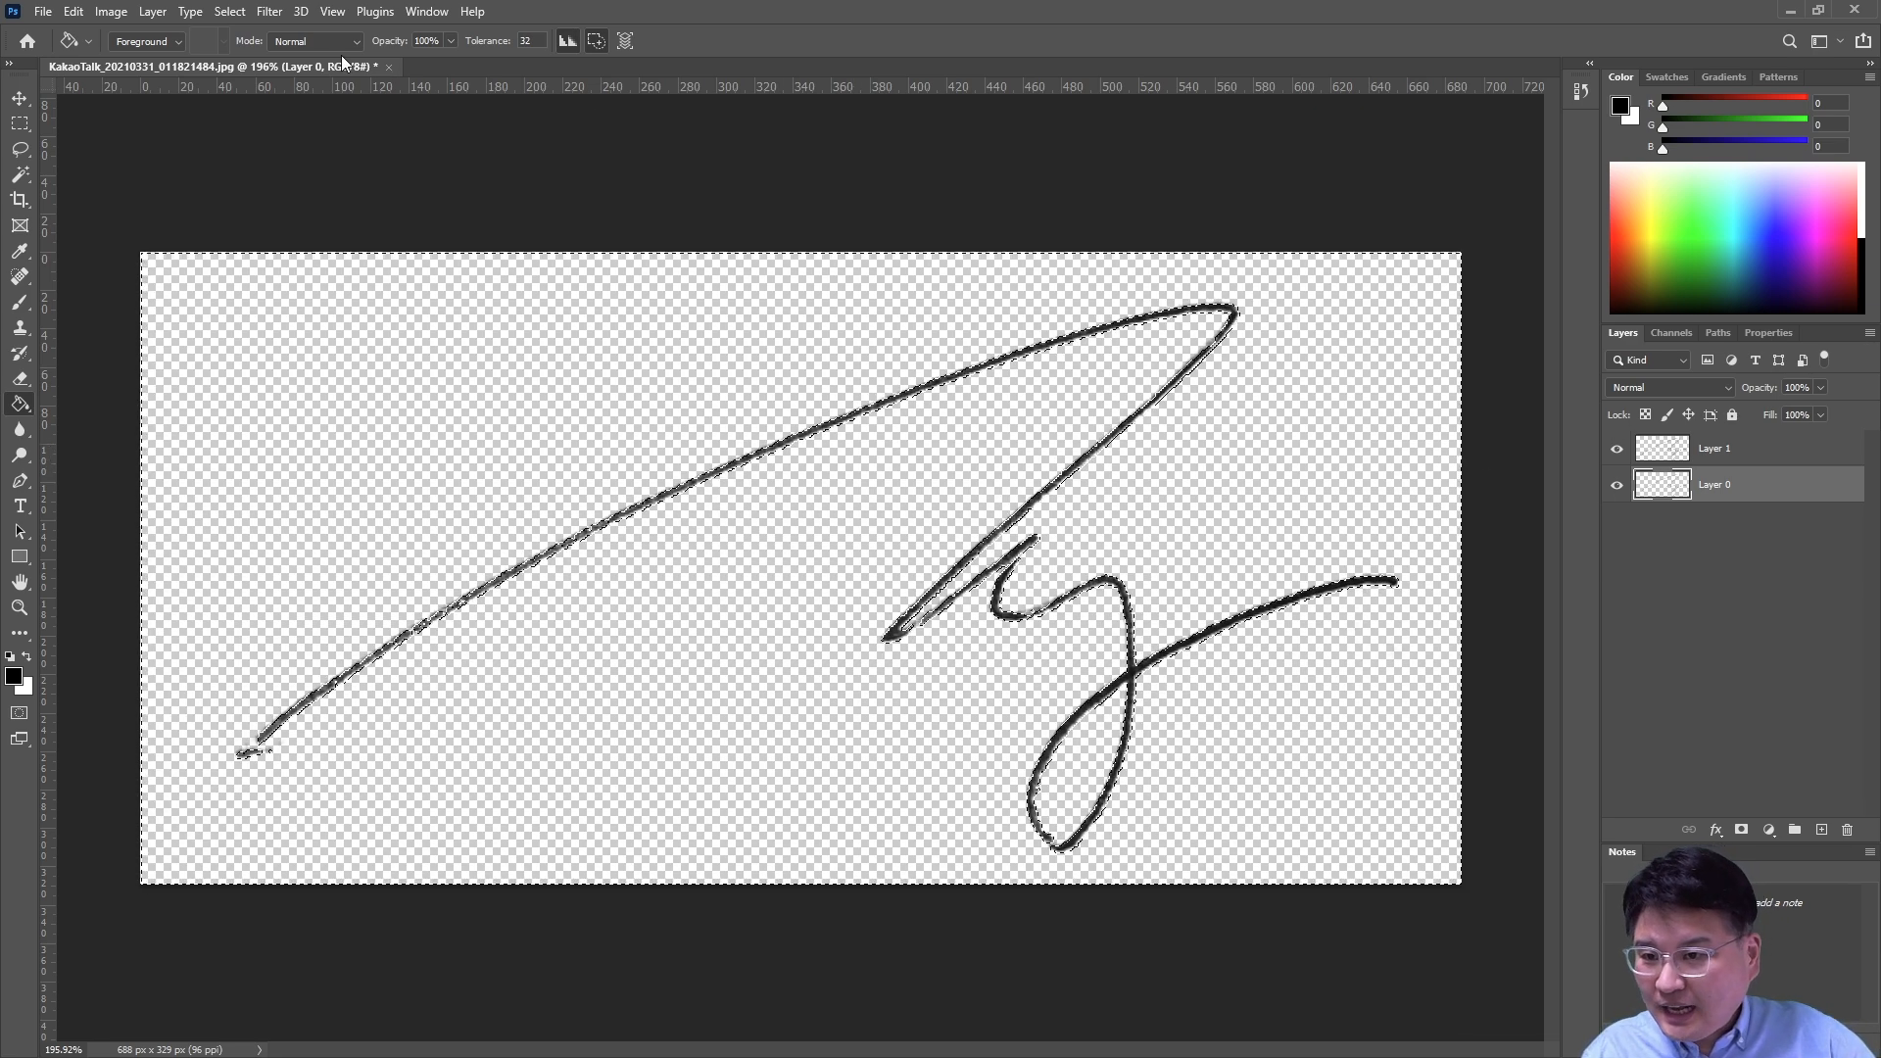
pyautogui.click(231, 11)
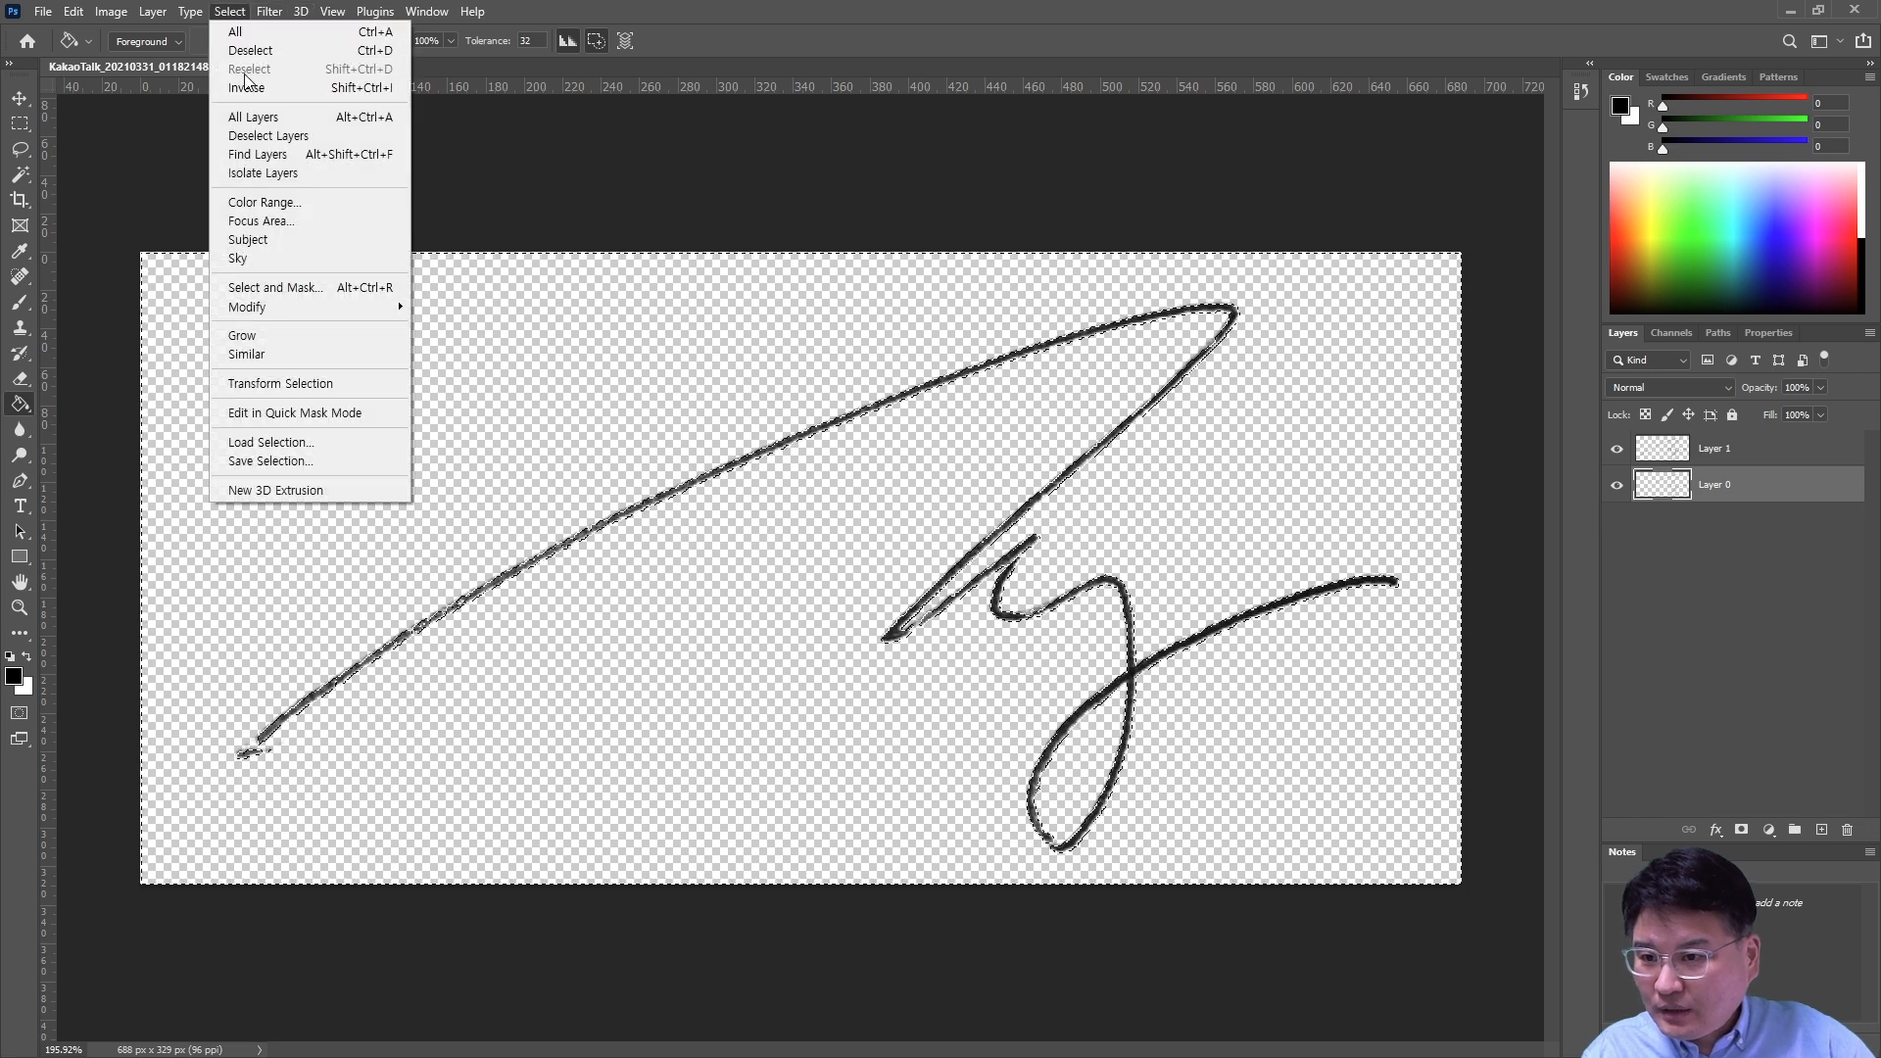
pyautogui.click(253, 51)
# Try moving Layer 0's signature down away from the Layer 1 signature and undo the move.
pyautogui.scroll(5, 979, 492)
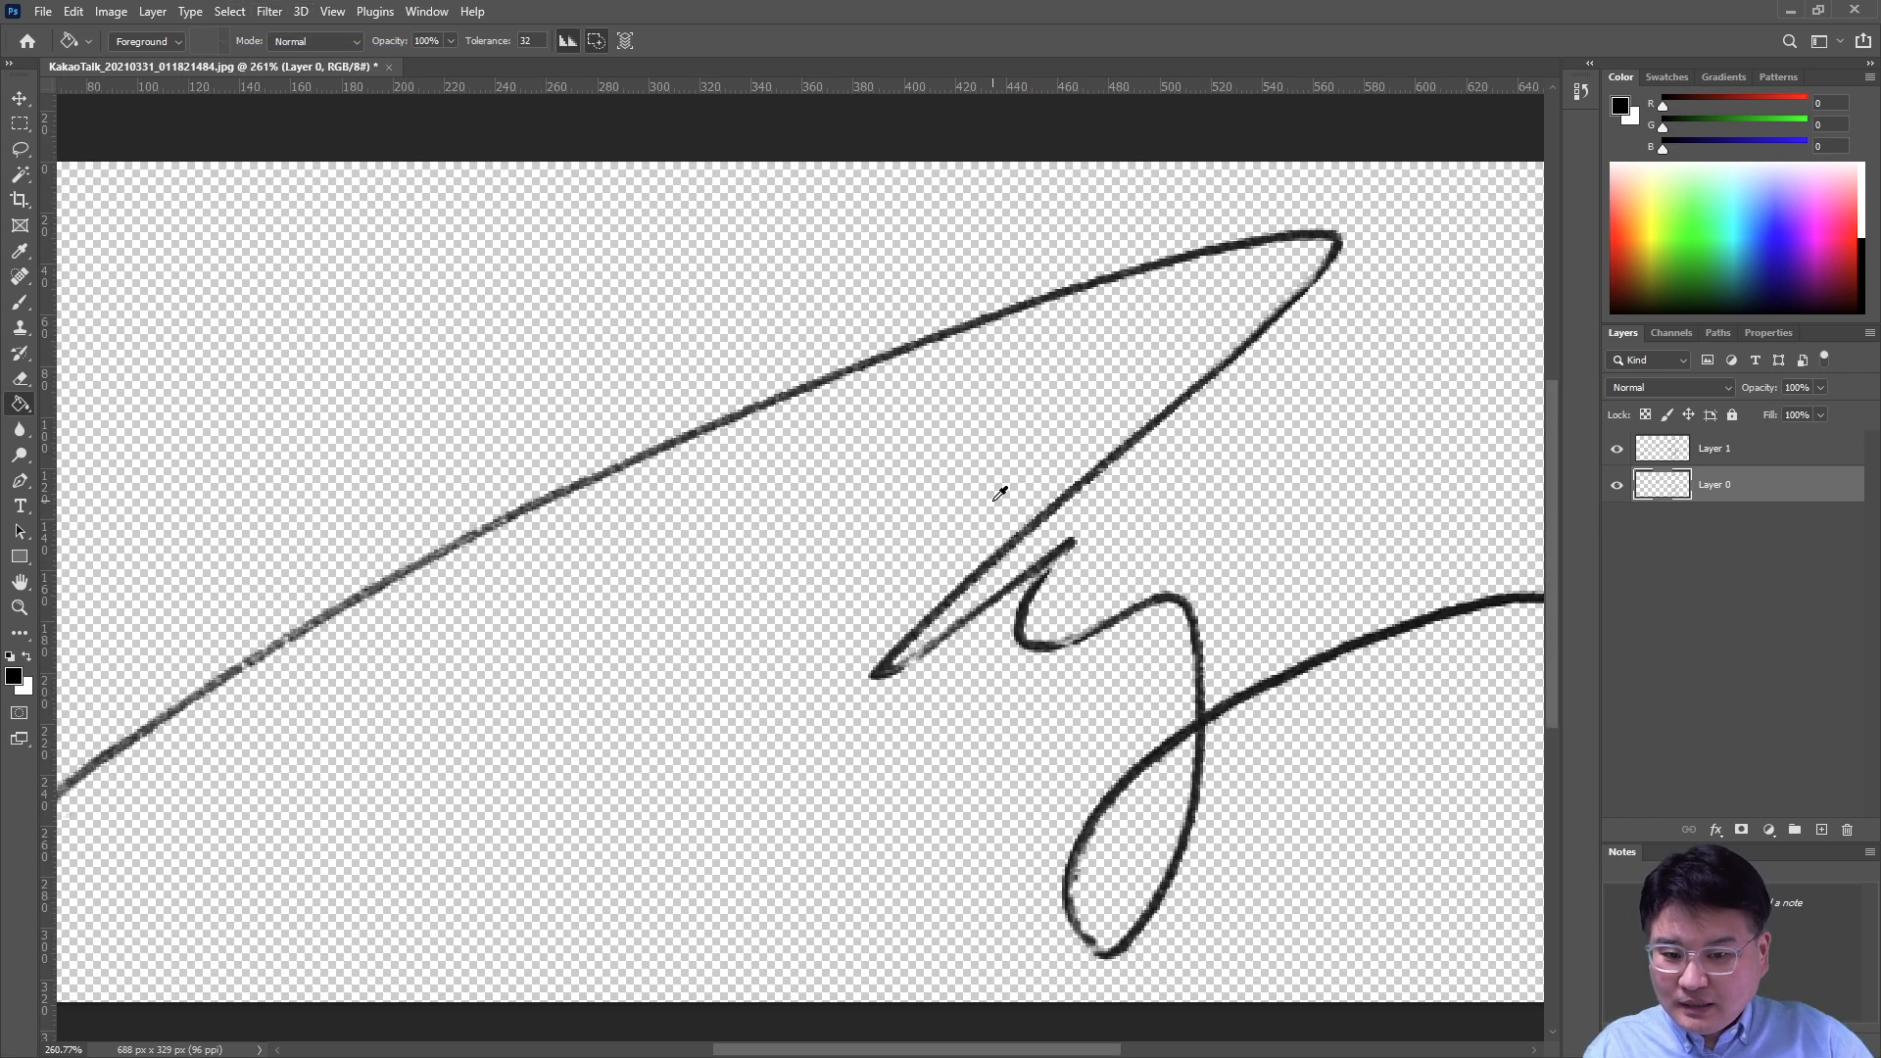
pyautogui.scroll(-5, 1002, 483)
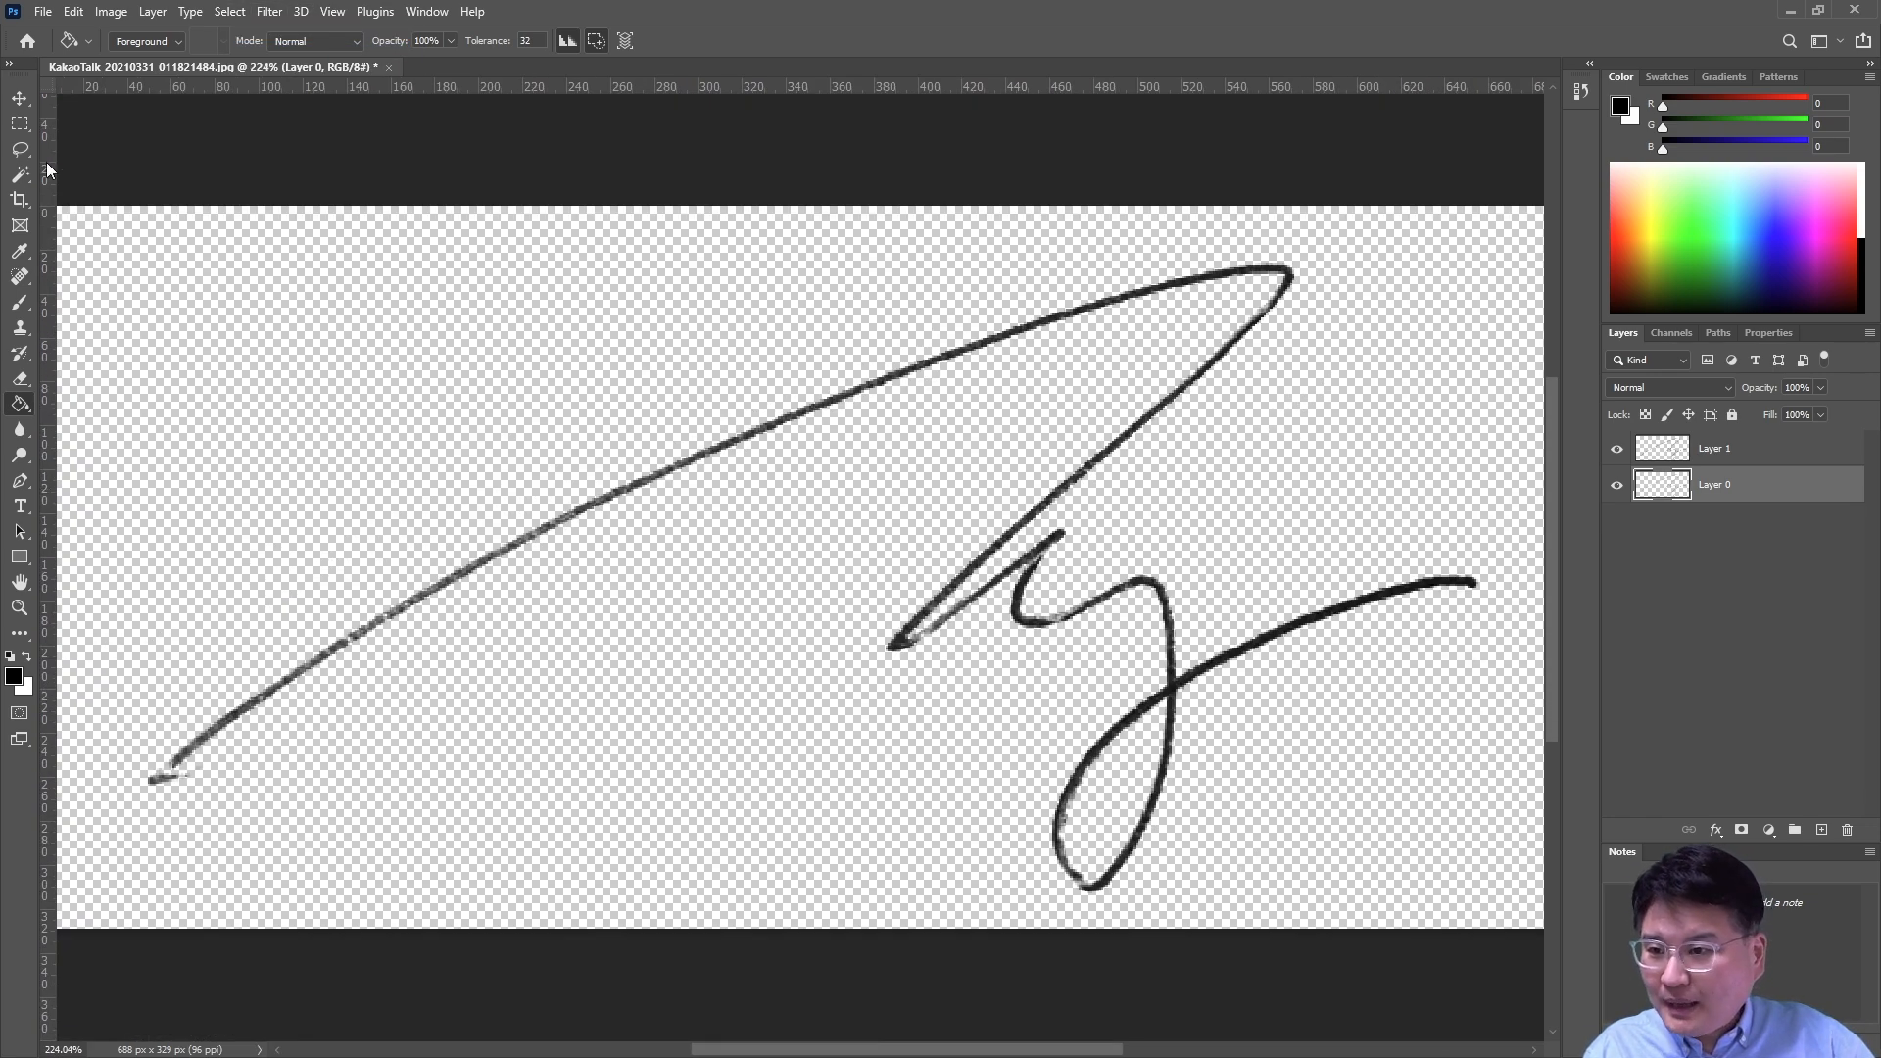
pyautogui.click(19, 98)
pyautogui.moveTo(877, 436)
pyautogui.mouseDown()
pyautogui.moveTo(567, 408)
pyautogui.moveTo(851, 495)
pyautogui.mouseUp()
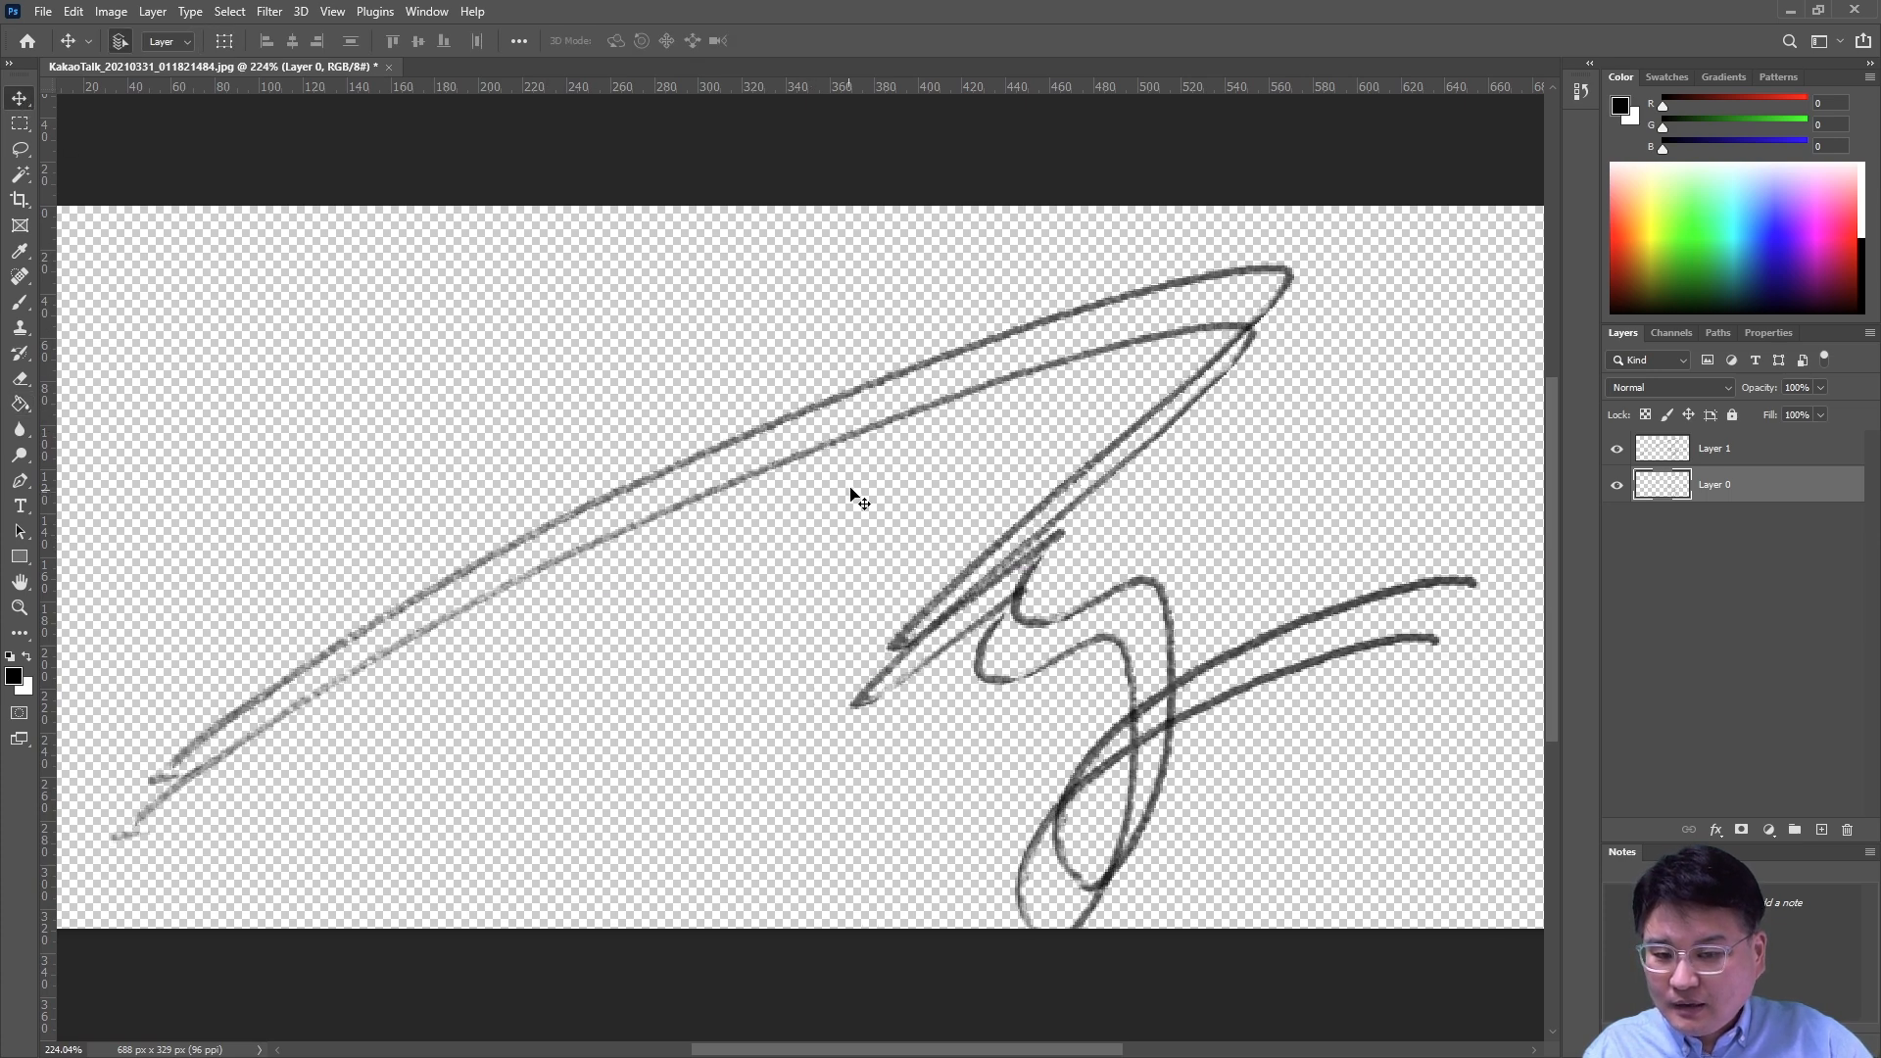
pyautogui.hotkey('ctrl', 'z')
# Delete Layer 0 and reposition the remaining black signature on Layer 1.
pyautogui.press('Delete')
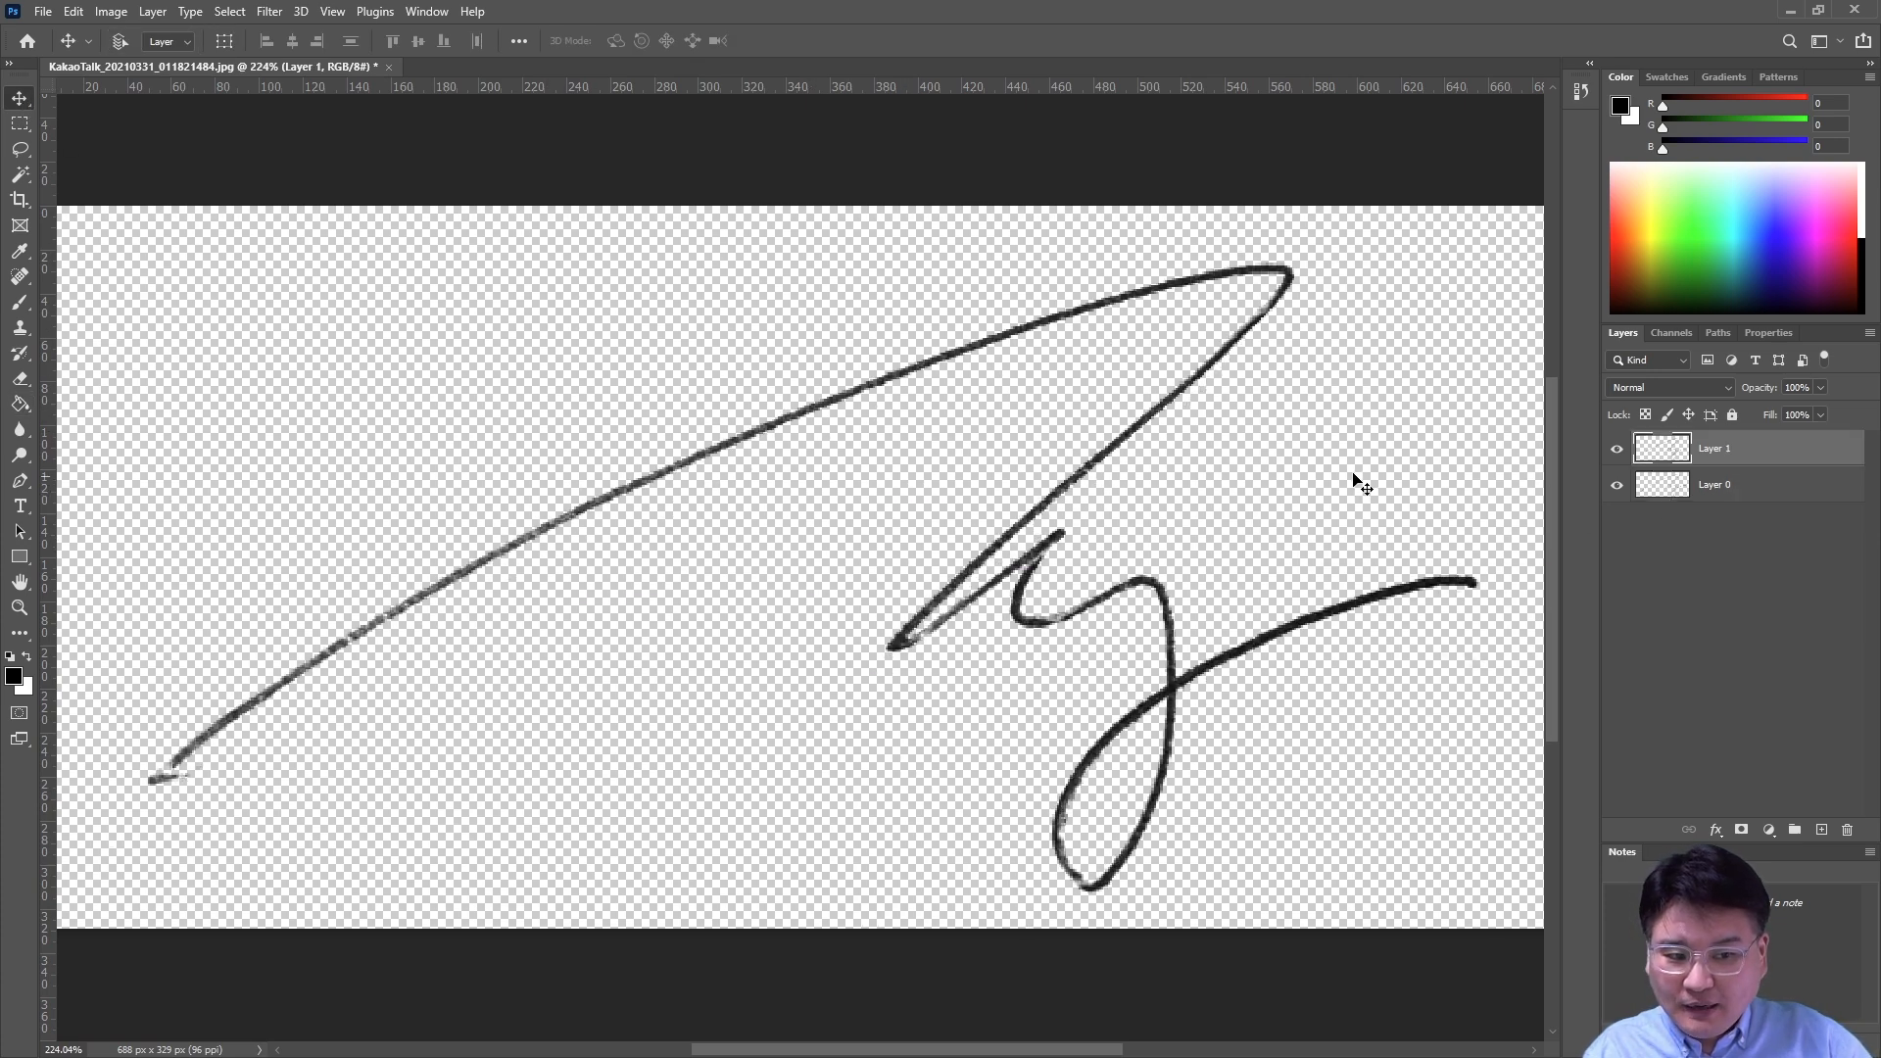
pyautogui.moveTo(1132, 466)
pyautogui.mouseDown()
pyautogui.moveTo(1057, 339)
pyautogui.moveTo(1021, 366)
pyautogui.moveTo(1009, 445)
pyautogui.moveTo(1115, 428)
pyautogui.moveTo(1205, 491)
pyautogui.mouseUp()
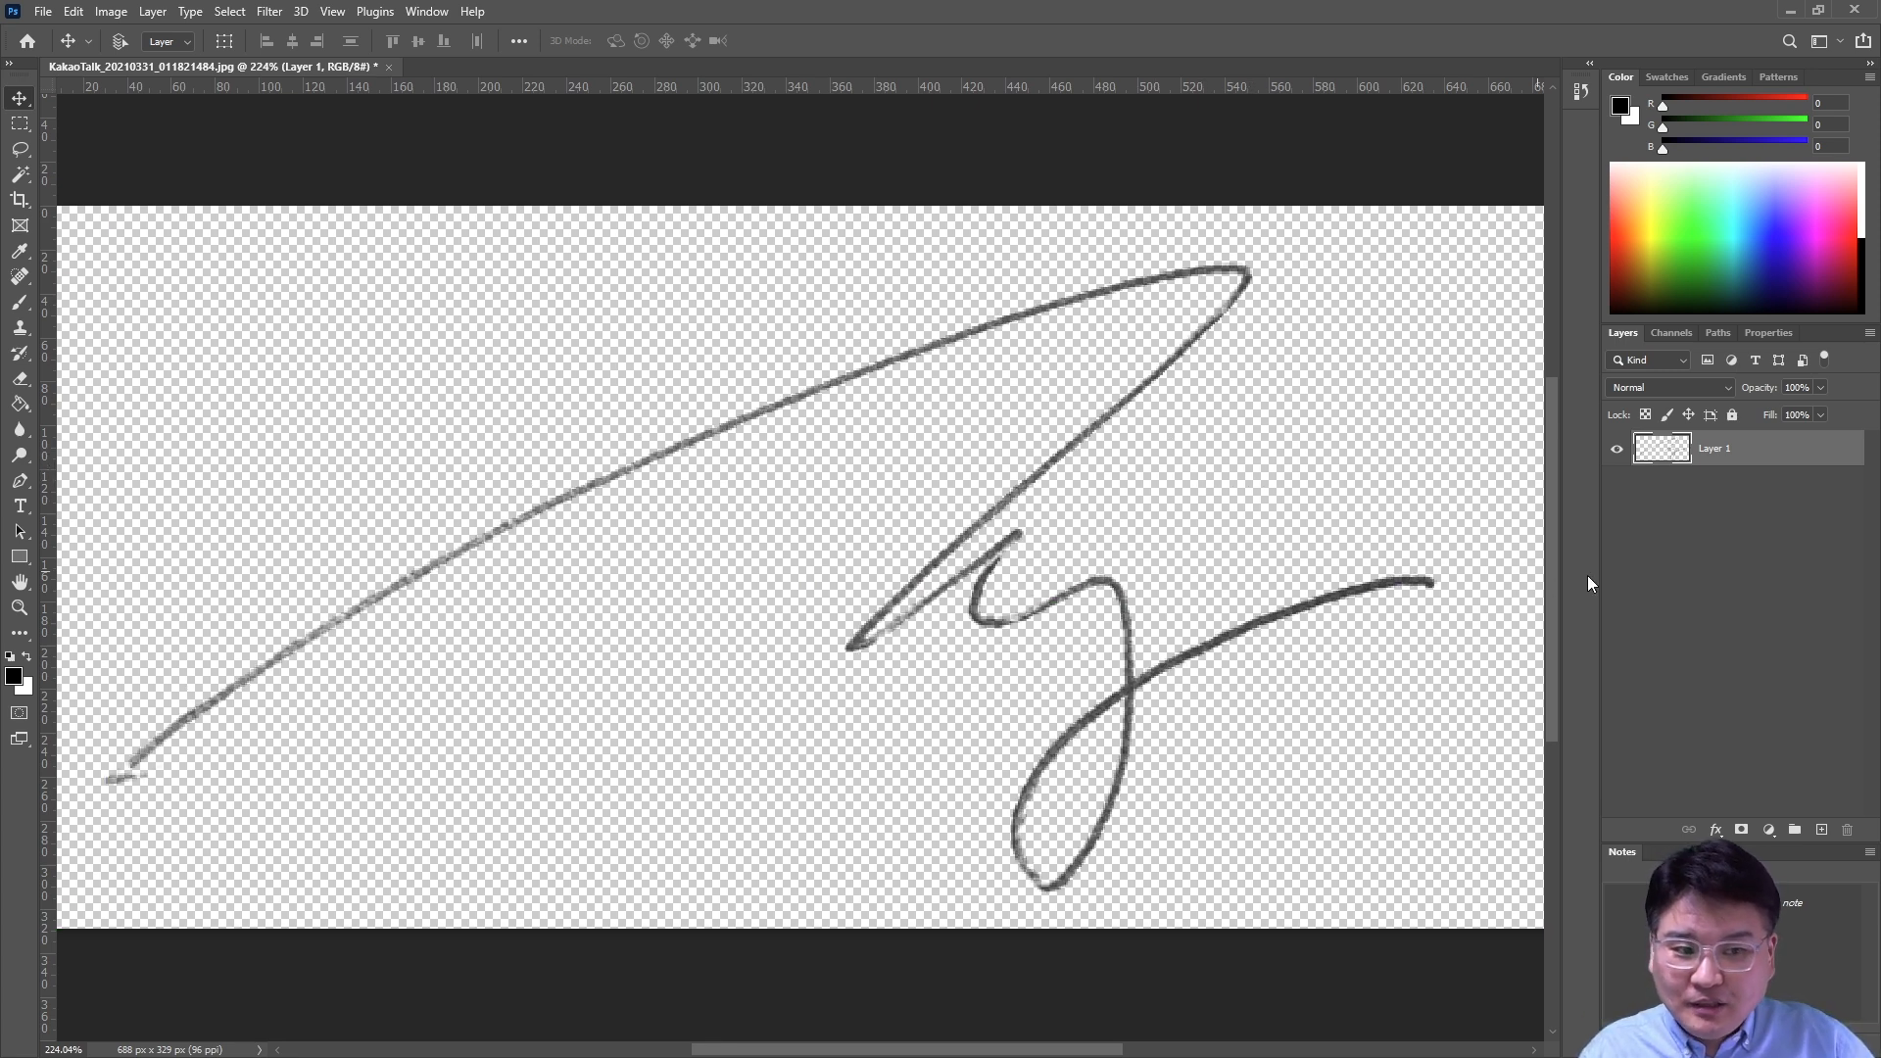
# Add a new layer filled with the black foreground color at 100% opacity and place it below Layer 1.
pyautogui.click(1822, 830)
pyautogui.hotkey('shift', 'F5')
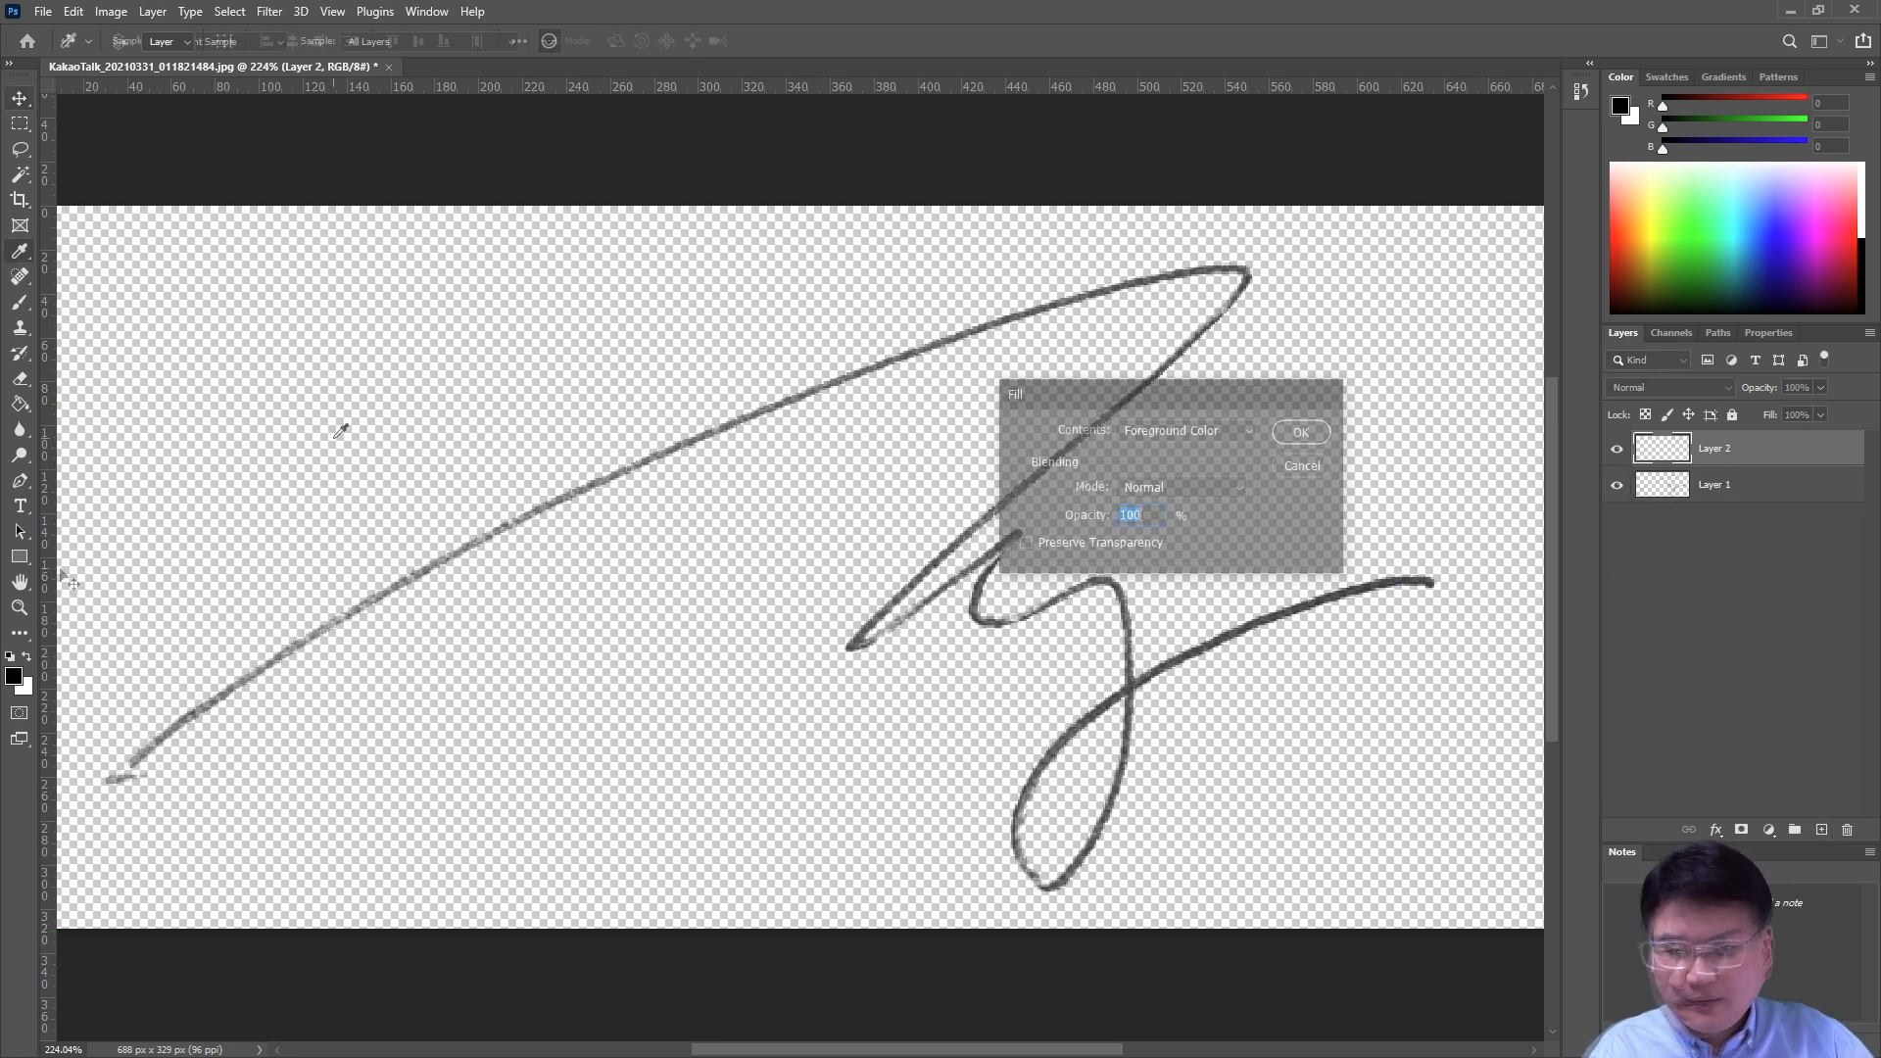
pyautogui.press('Return')
pyautogui.moveTo(1715, 459); pyautogui.dragTo(1734, 546)
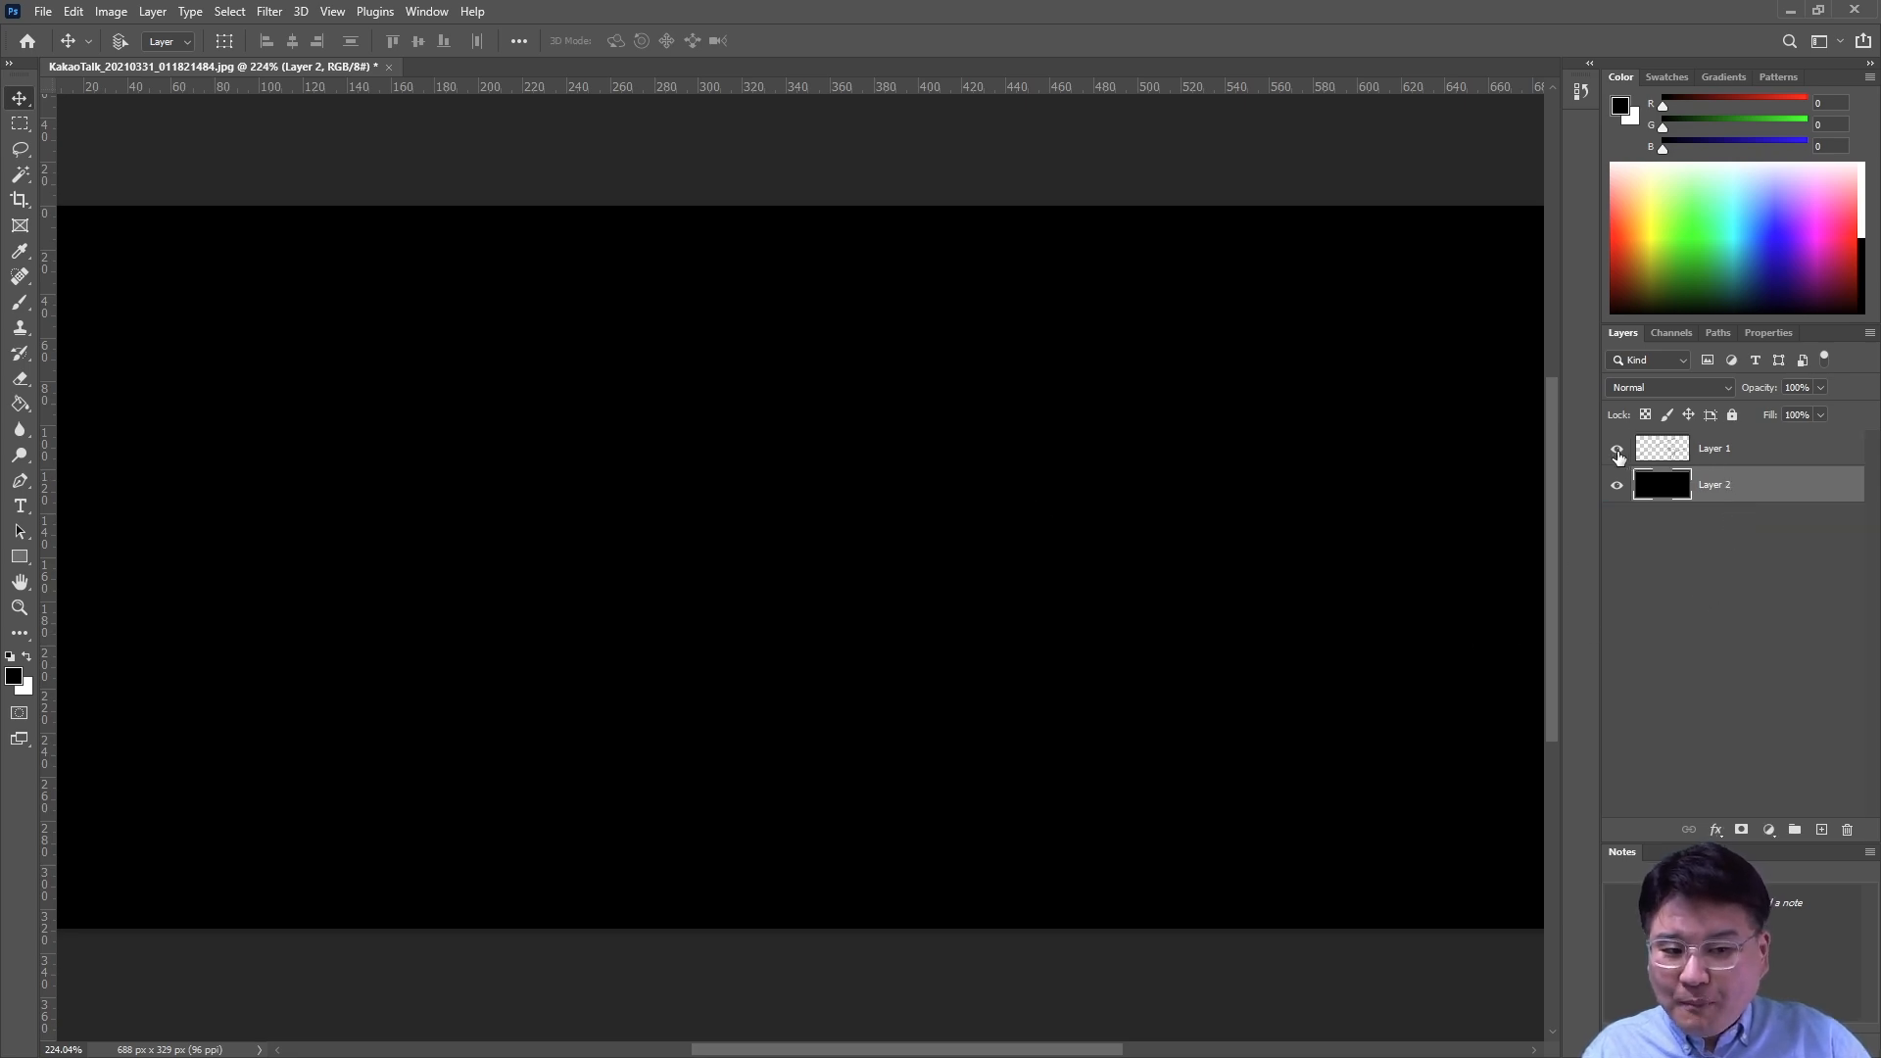
# Toggle the black Layer 2's visibility behind the signature and leave the layer hidden.
pyautogui.click(1618, 490)
pyautogui.click(1618, 490)
pyautogui.click(1617, 490)
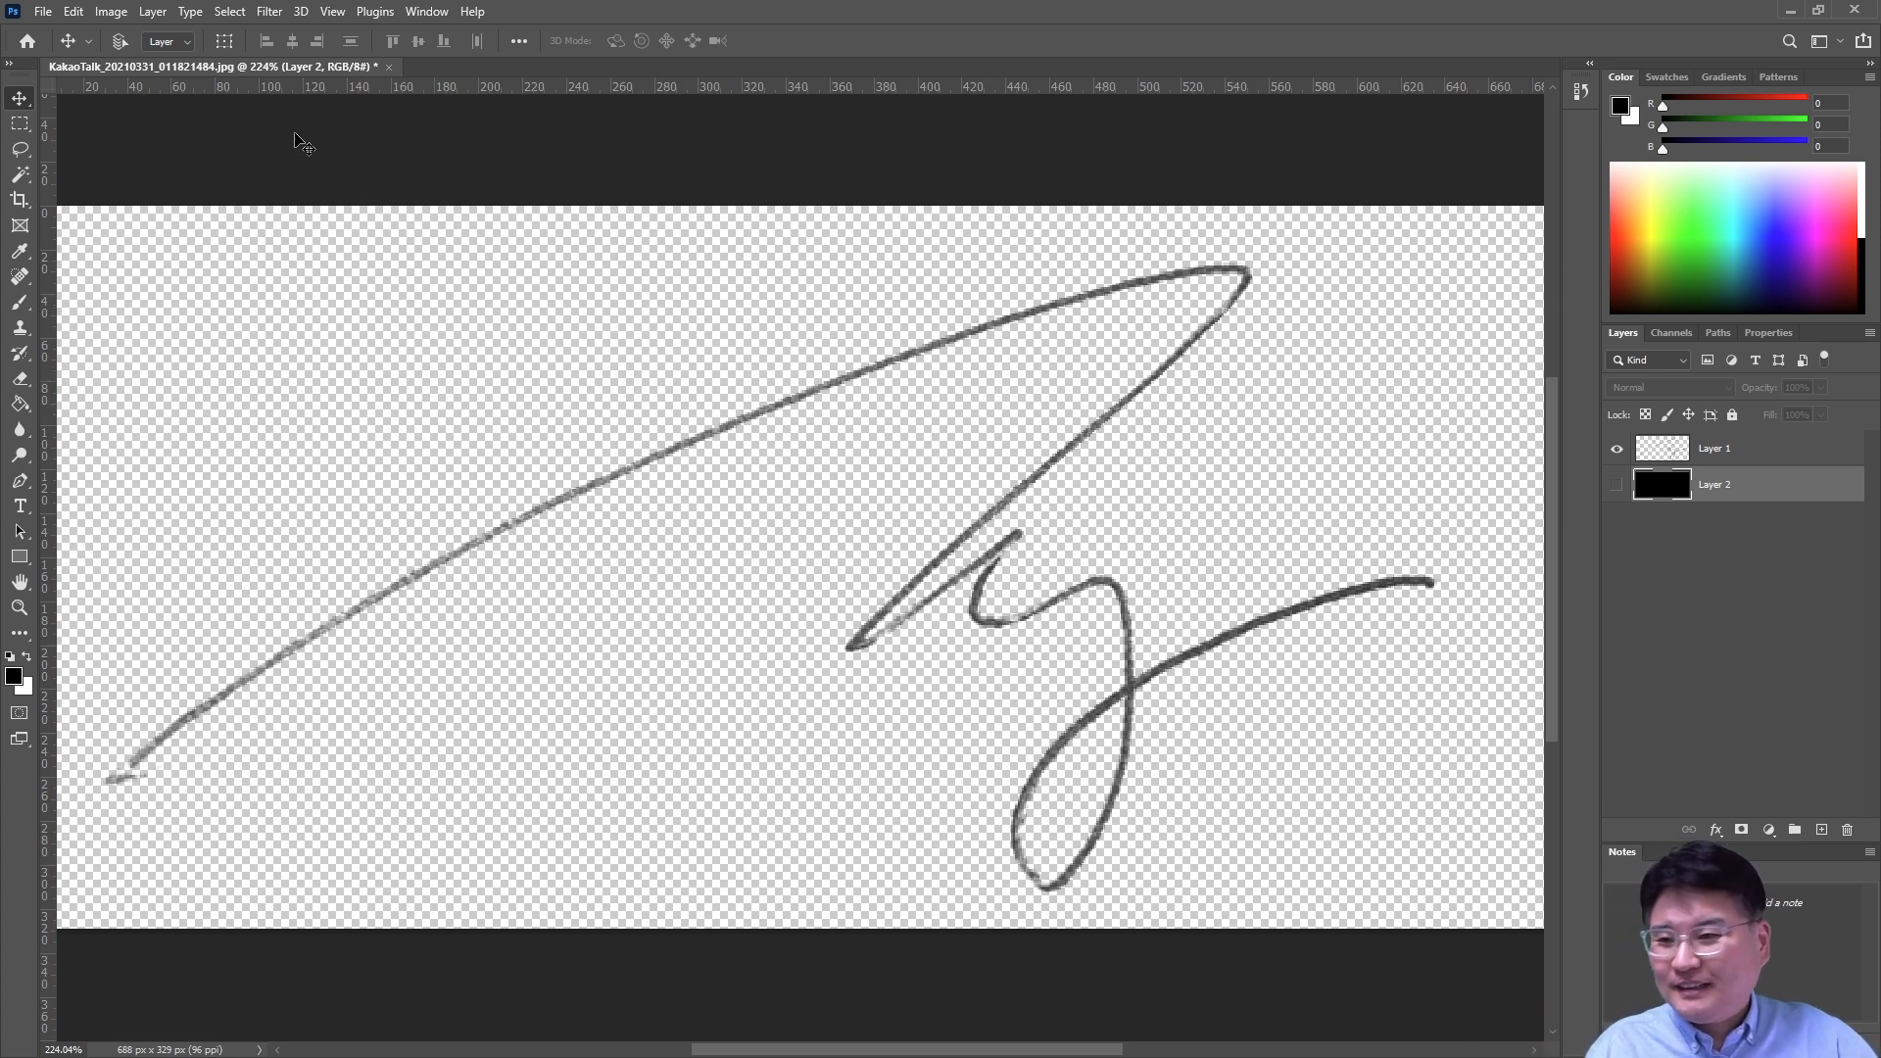
# Open outdoor-portraits-1.jpg and place a copy of the signature's Layer 1 over the photo's lower-left corner.
pyautogui.click(44, 13)
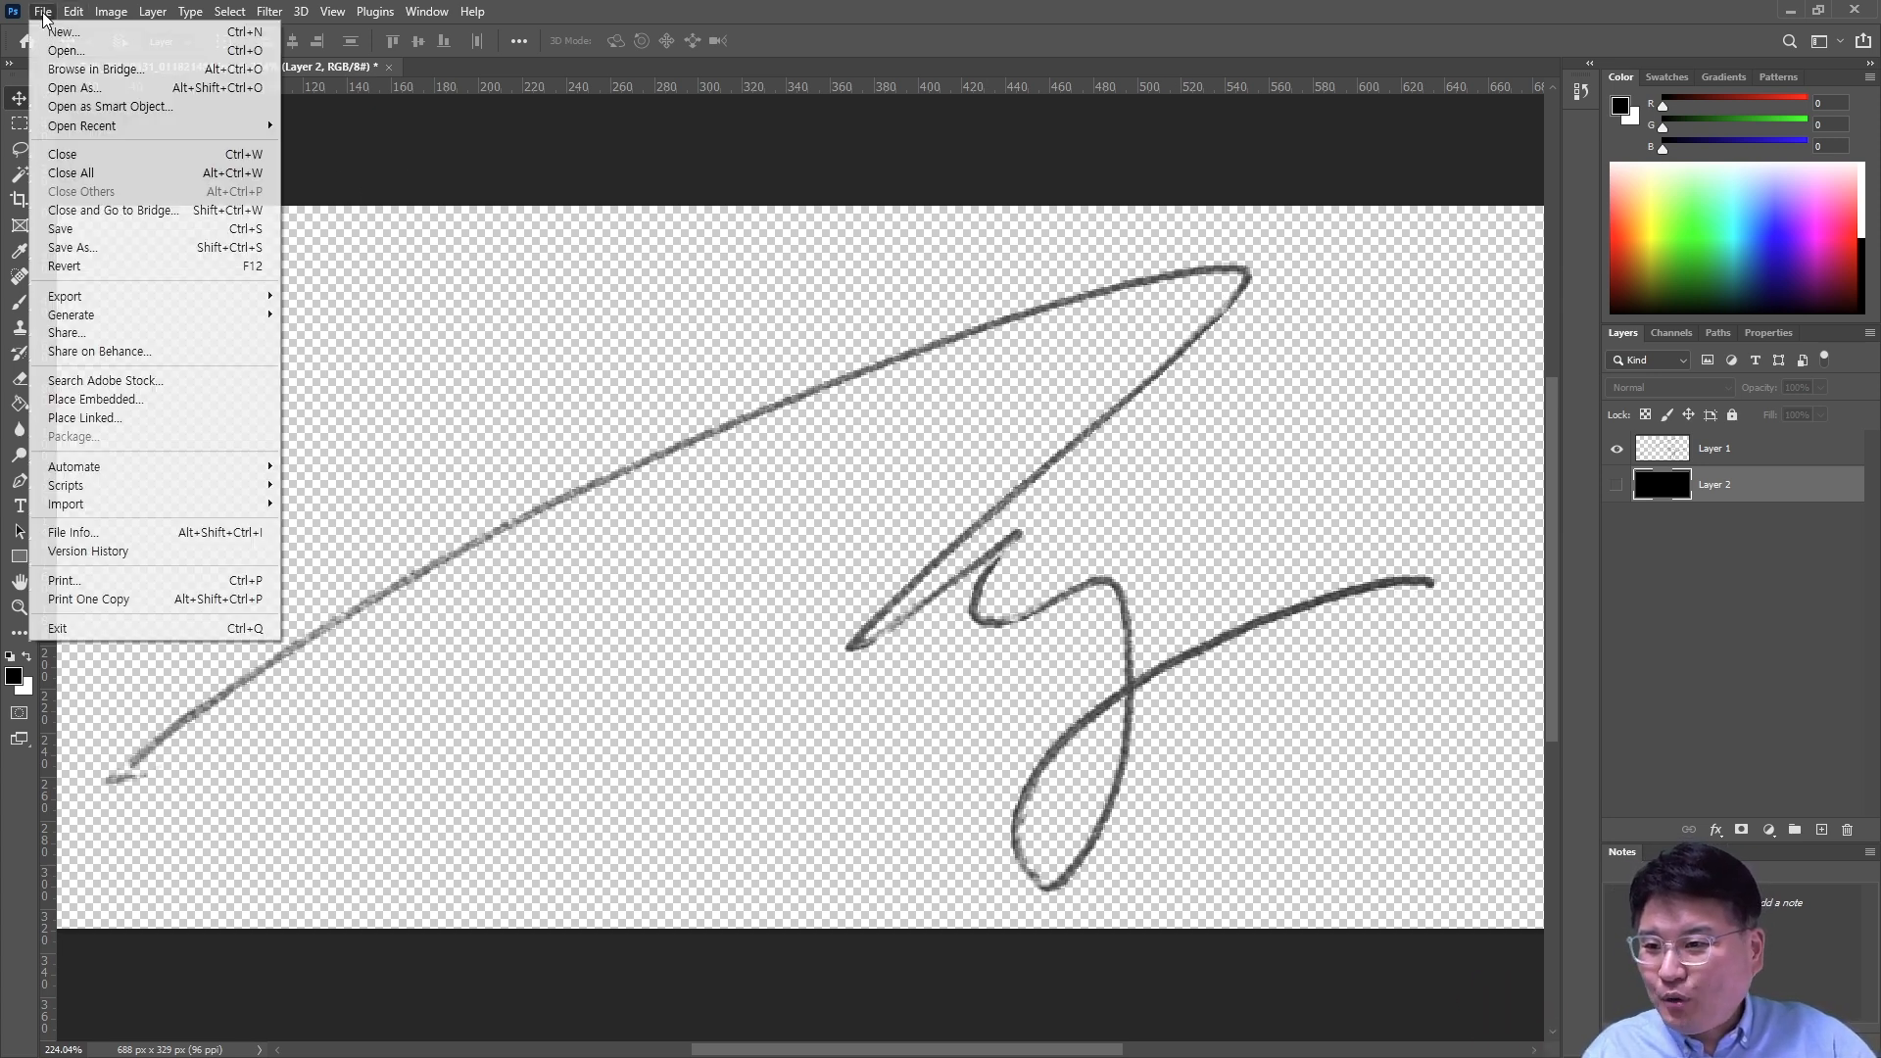
pyautogui.click(71, 52)
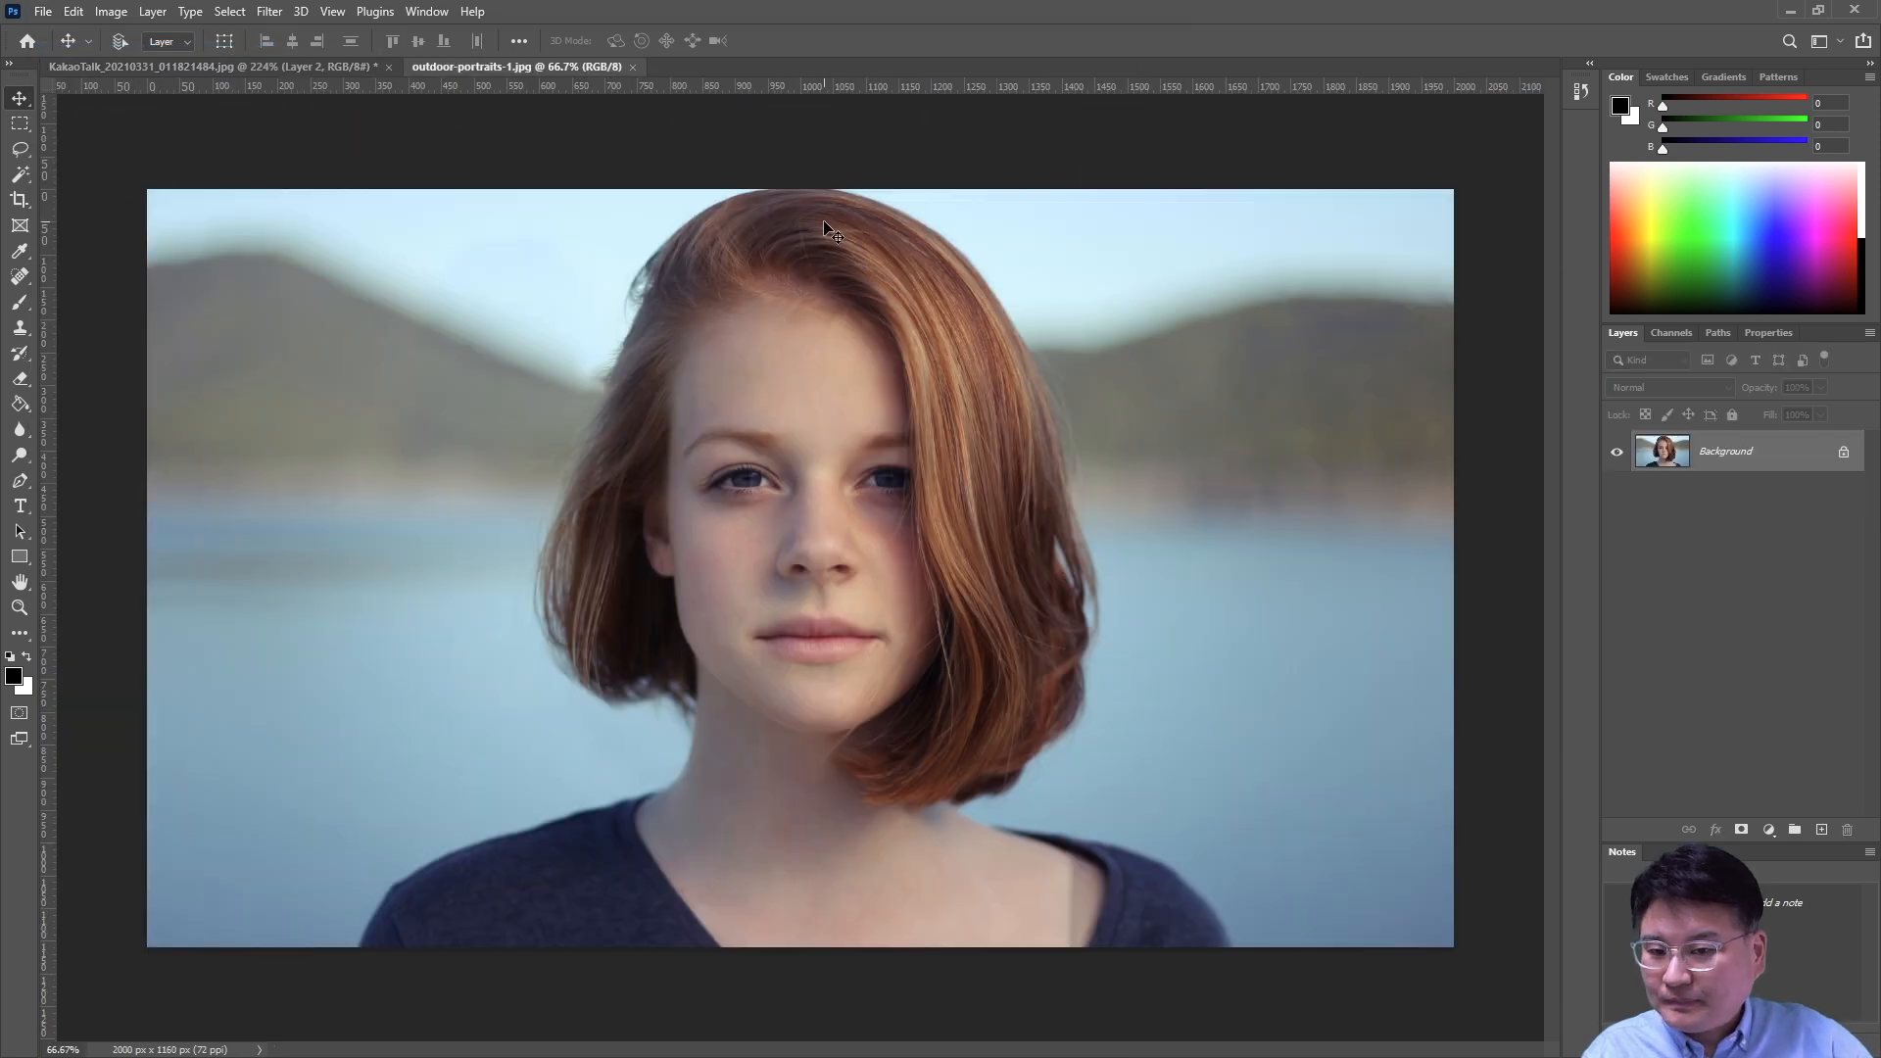
pyautogui.click(273, 67)
pyautogui.click(1745, 449)
pyautogui.moveTo(1744, 449)
pyautogui.mouseDown()
pyautogui.moveTo(624, 139)
pyautogui.moveTo(496, 64)
pyautogui.moveTo(580, 210)
pyautogui.mouseUp()
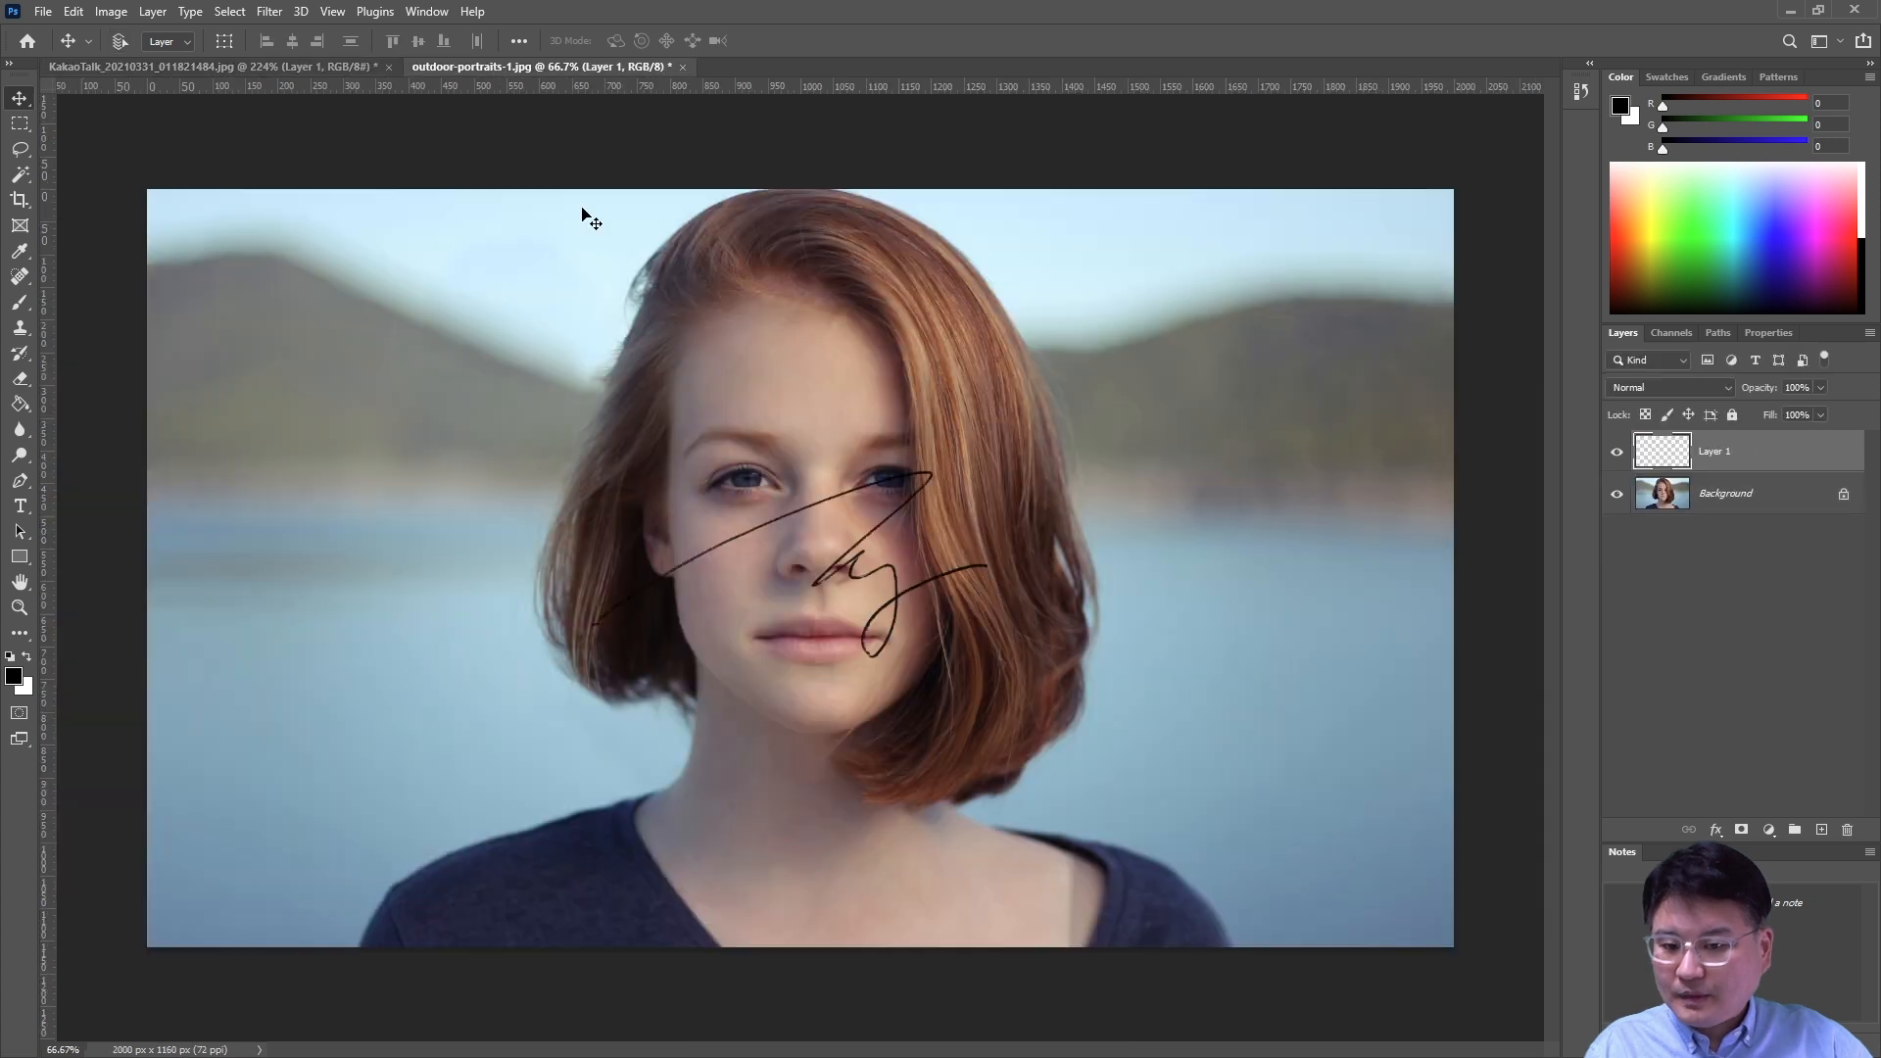
pyautogui.moveTo(897, 523)
pyautogui.mouseDown()
pyautogui.moveTo(1333, 757)
pyautogui.moveTo(1336, 715)
pyautogui.moveTo(309, 738)
pyautogui.moveTo(527, 800)
pyautogui.mouseUp()
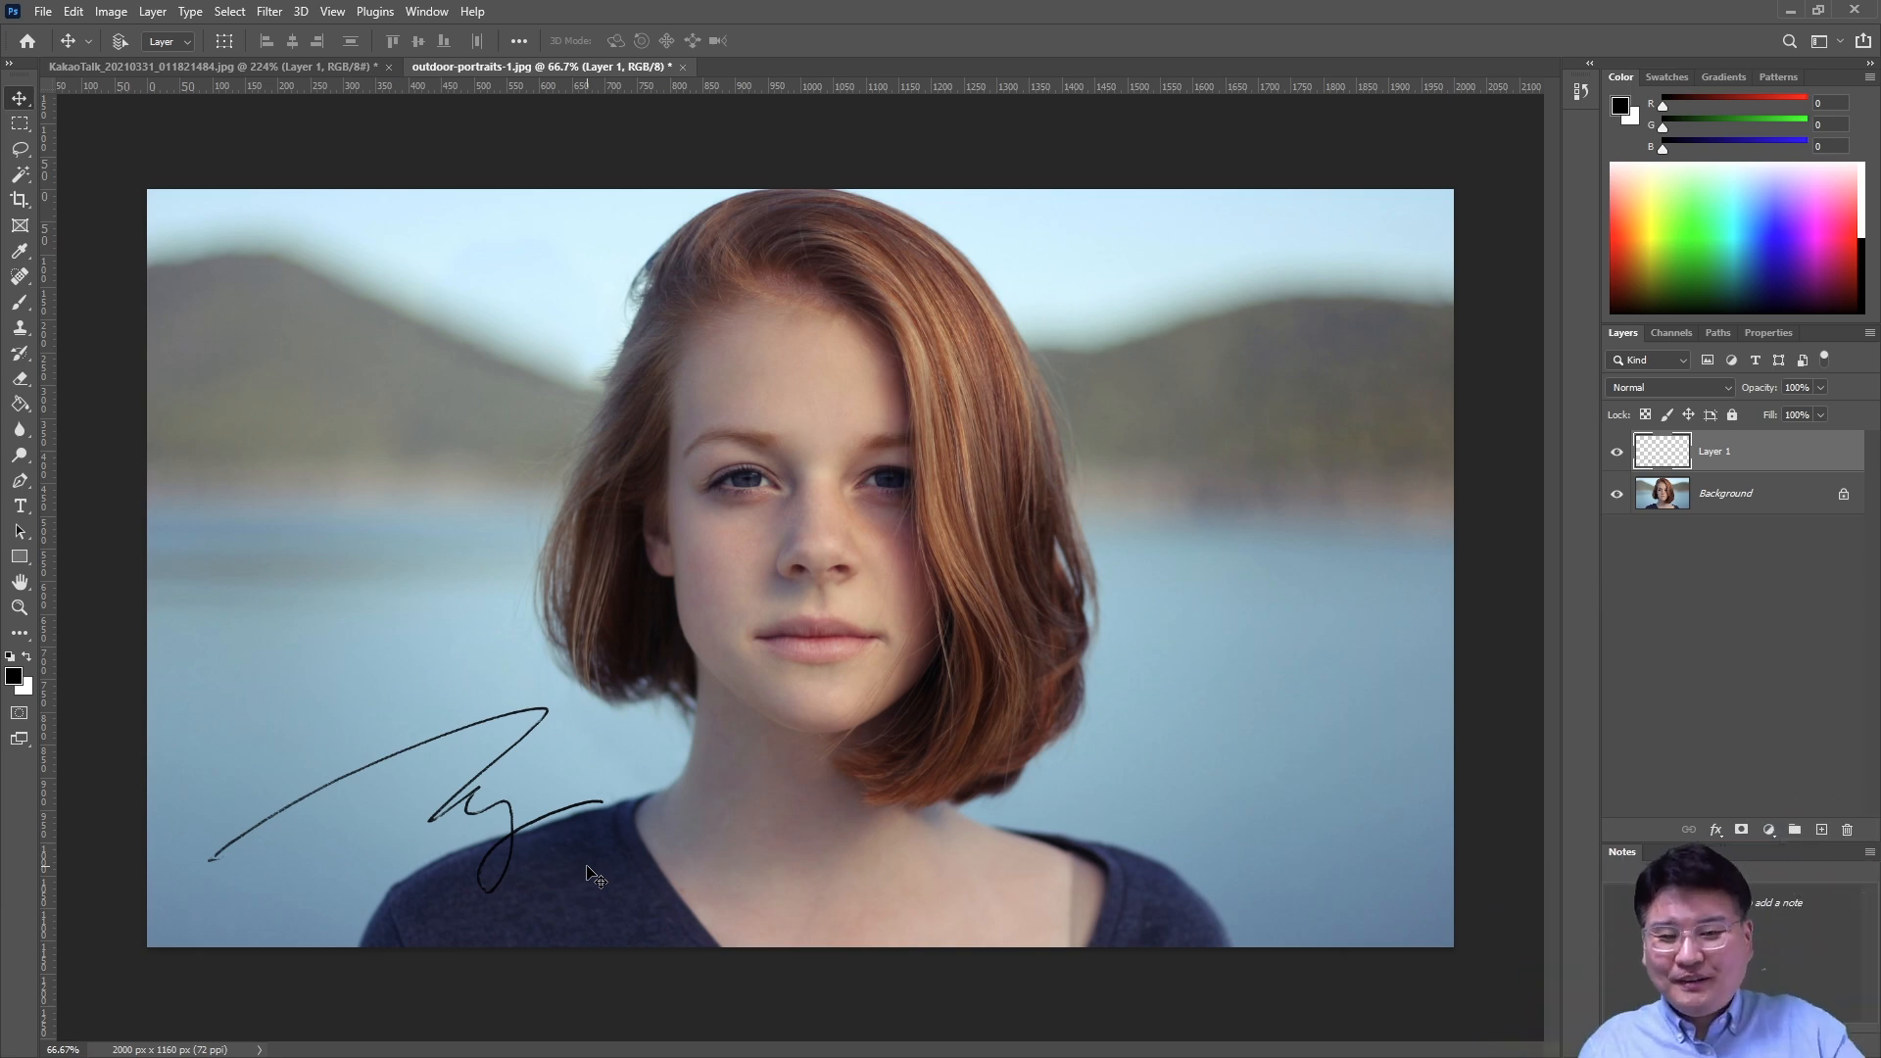
# Return to the signature document, hide Layer 1, and show the black Layer 2 as the active layer.
pyautogui.click(158, 67)
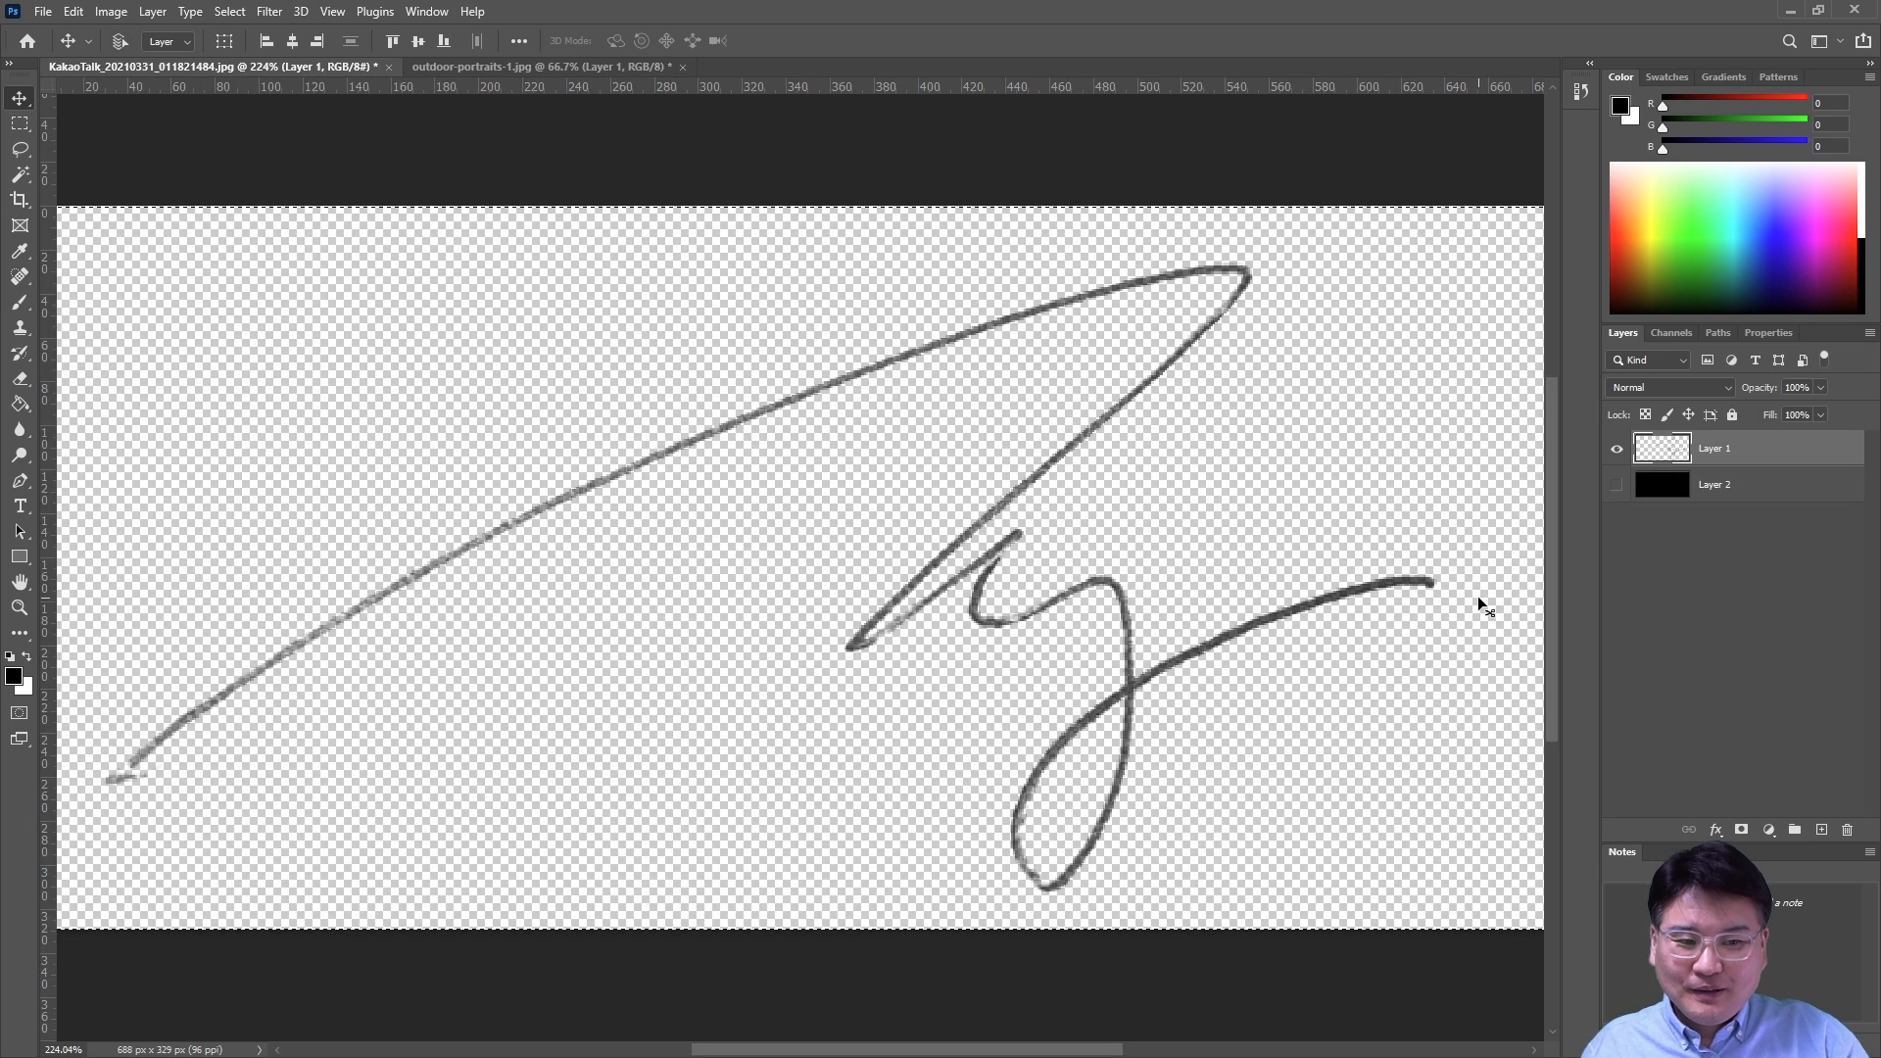
pyautogui.click(1722, 484)
pyautogui.click(1616, 449)
pyautogui.click(1617, 485)
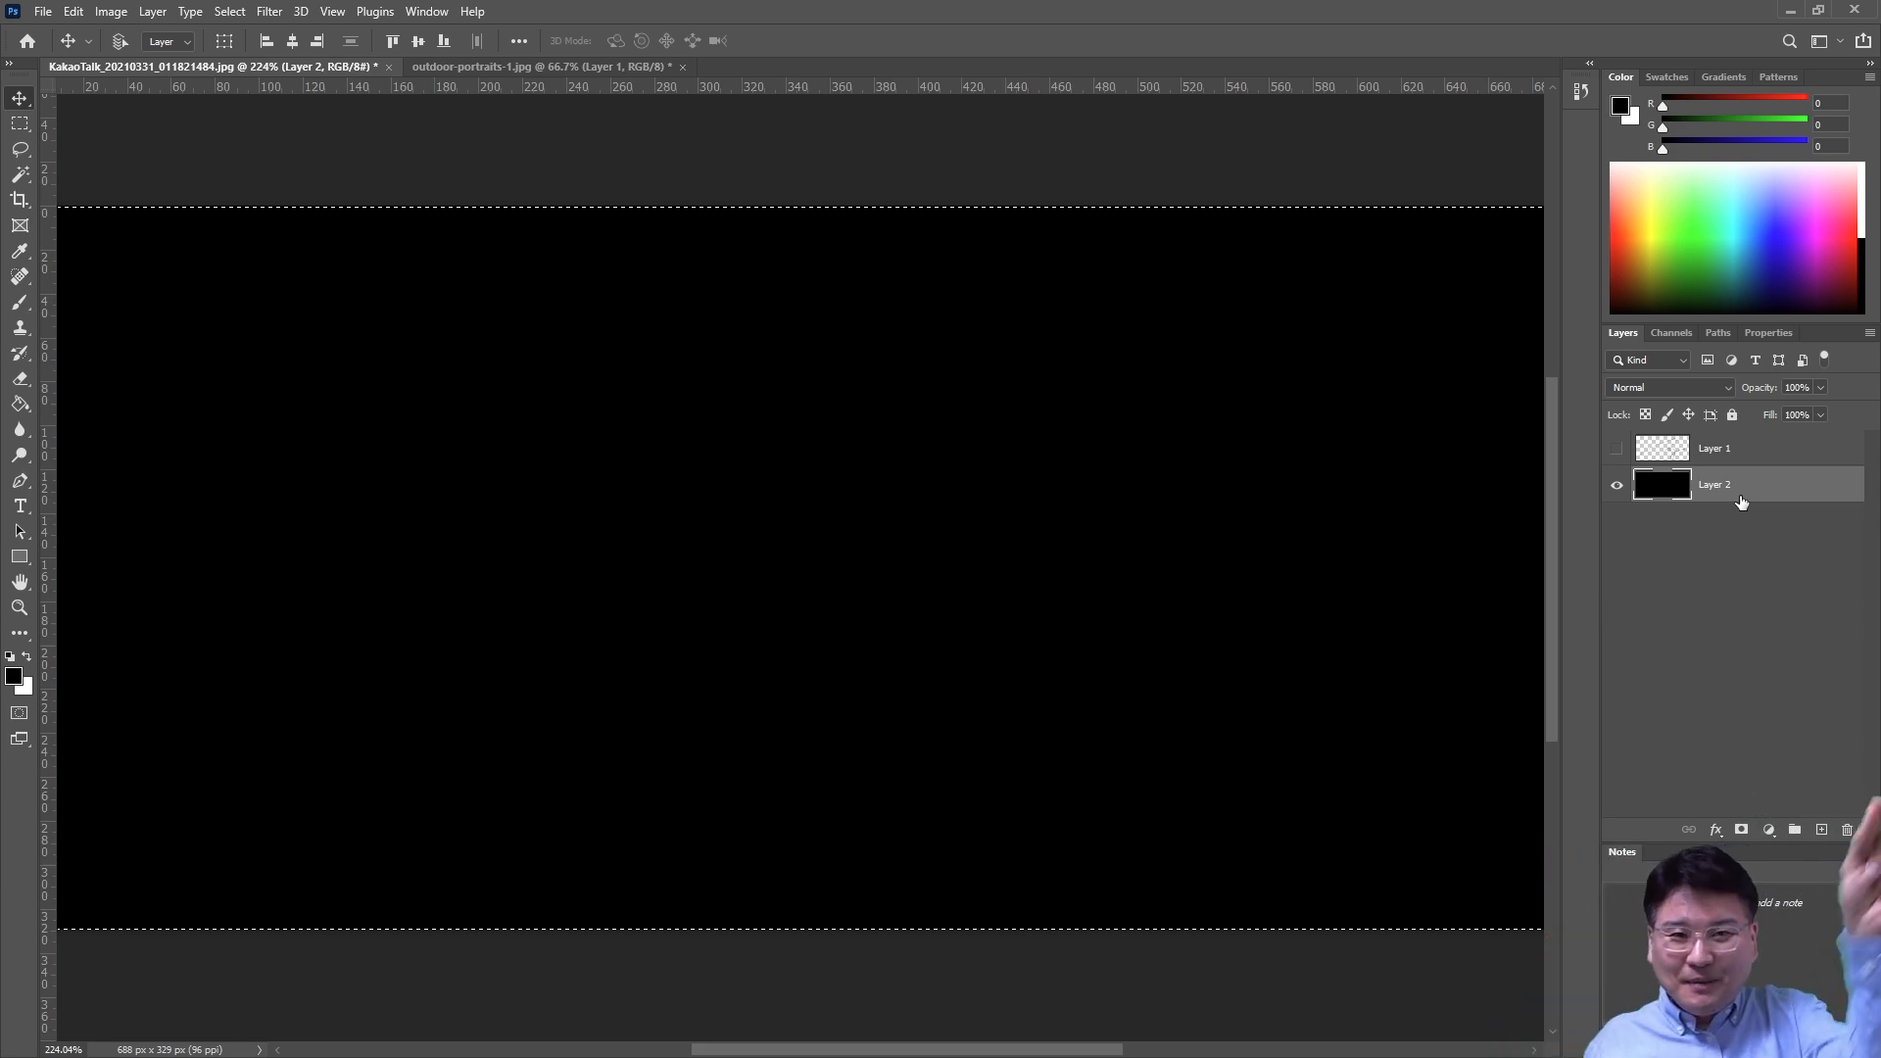
# Switch back to the portrait photo and shift the signature slightly further left.
pyautogui.click(521, 66)
pyautogui.moveTo(469, 788); pyautogui.dragTo(435, 791)
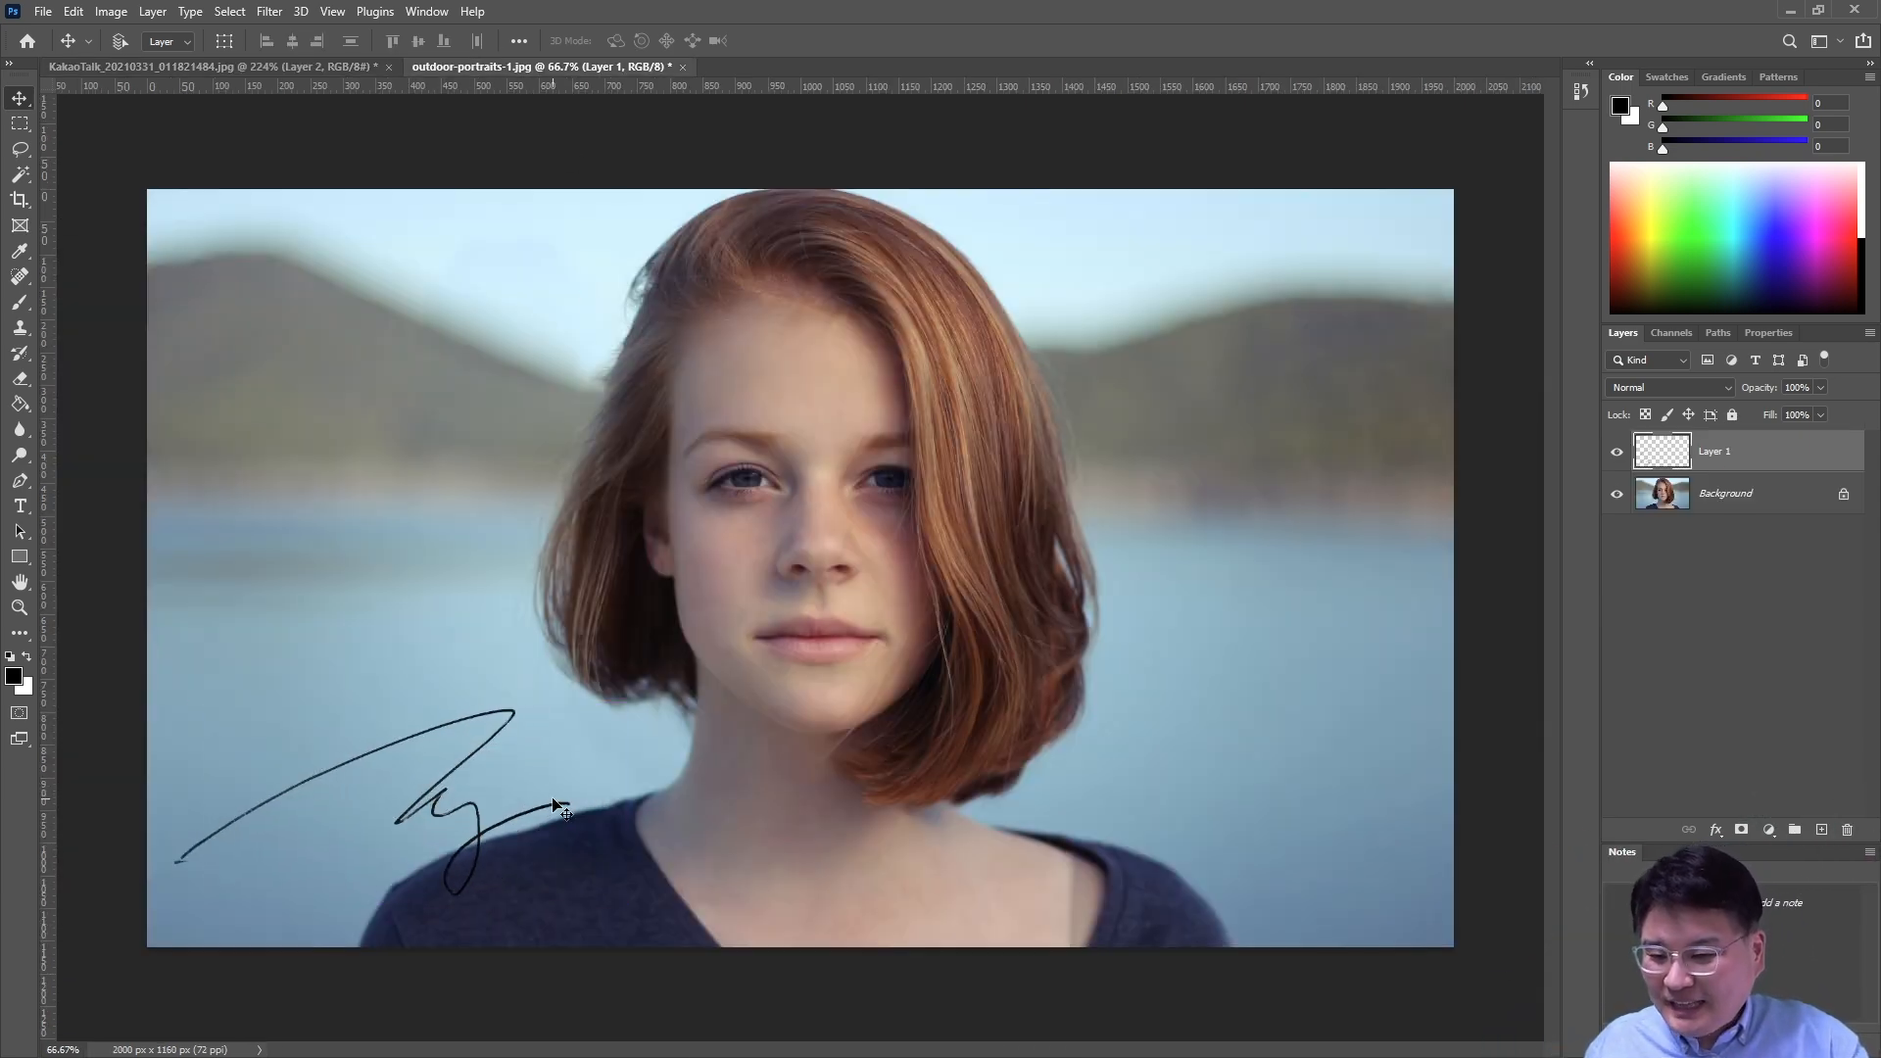